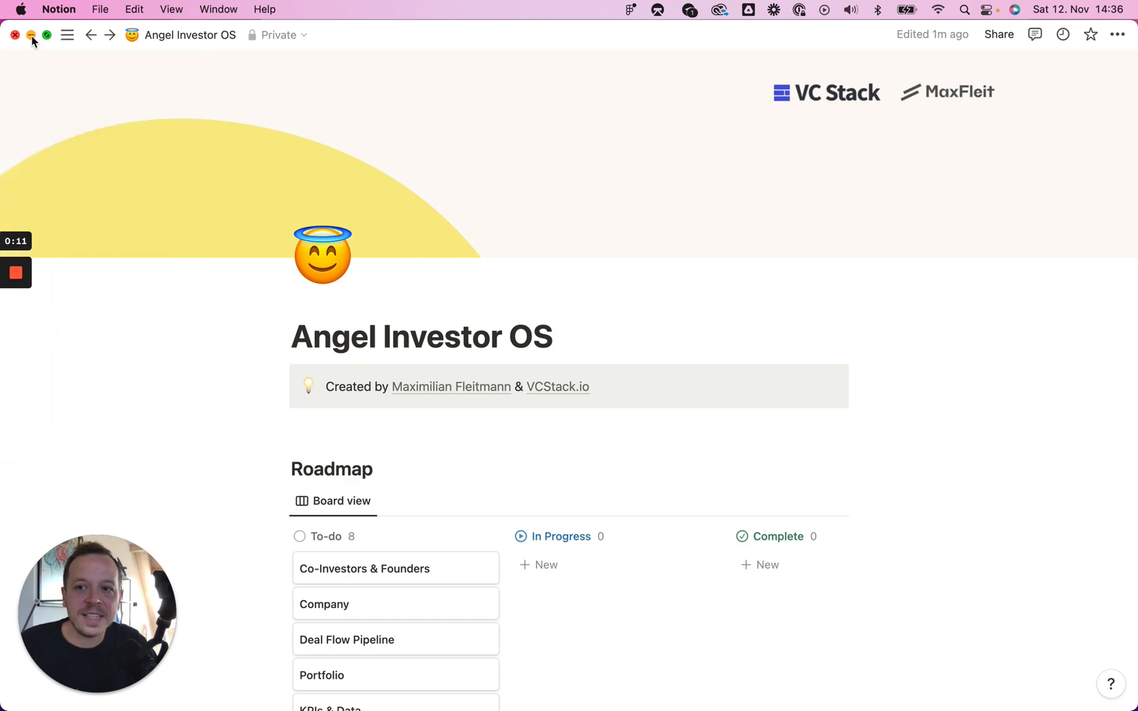
Step: Minimize the Angel Investor OS Notion window to reveal the browser behind it
left_click(31, 35)
Step: Scroll down maxfleit.com to the portfolio logo grid
scroll(823, 386, "down", 15)
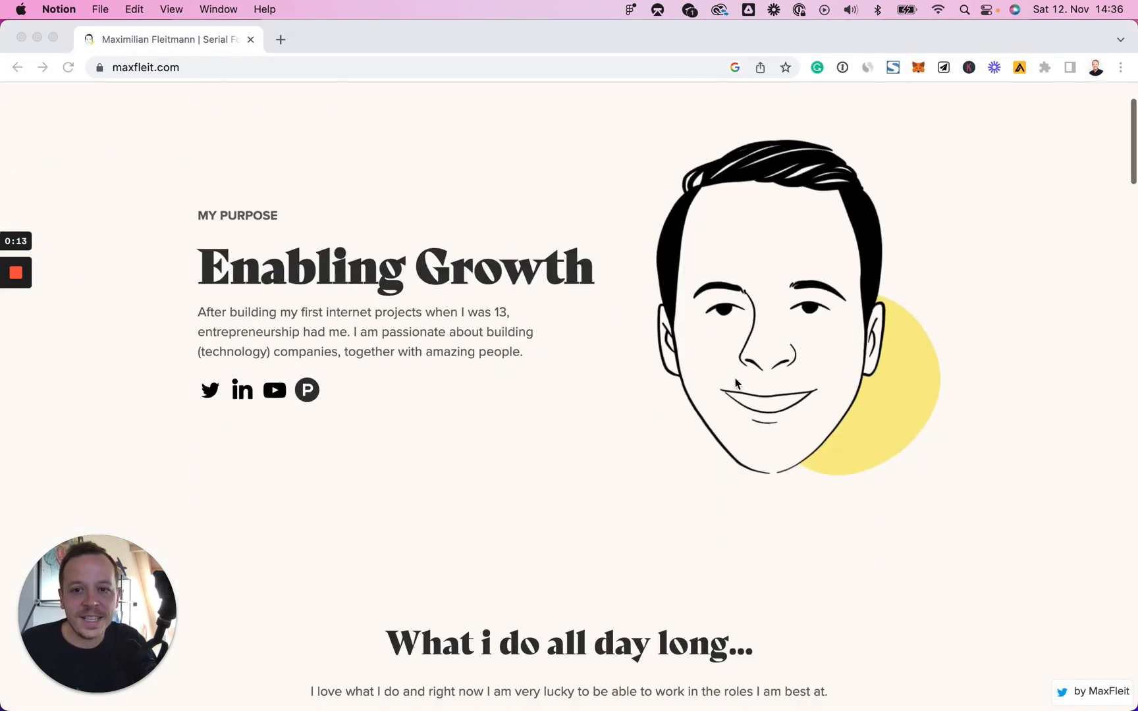
scroll(830, 399, "down", 10)
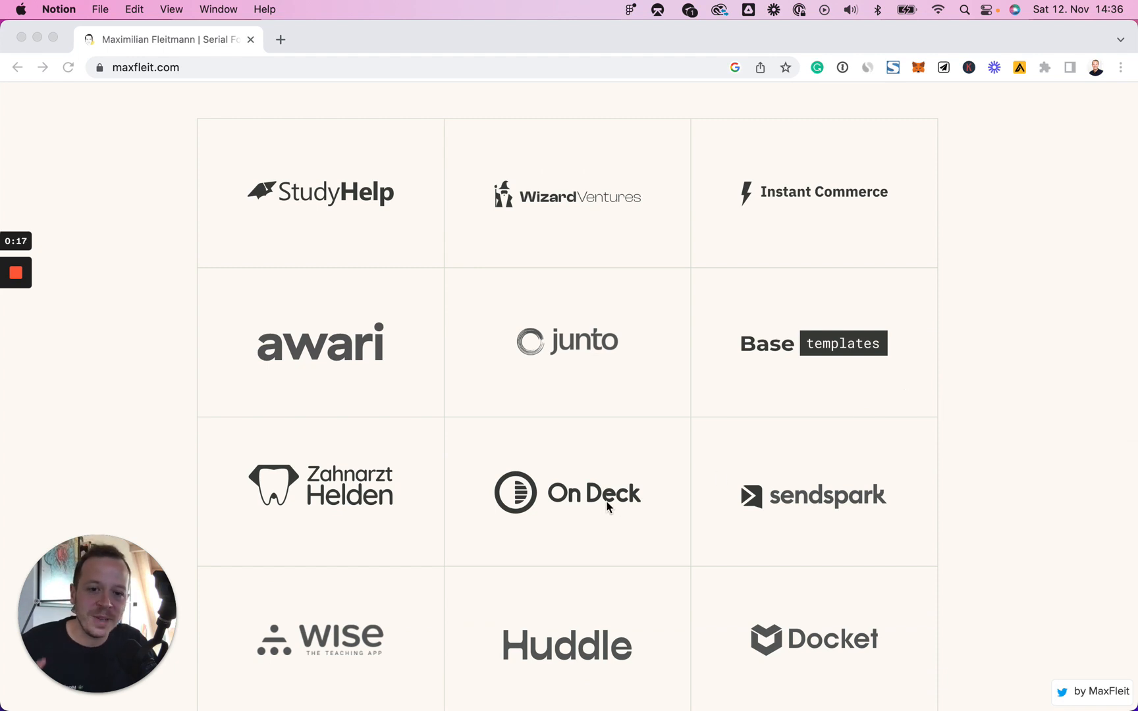
scroll(880, 355, "down", 2)
scroll(880, 355, "down", 5)
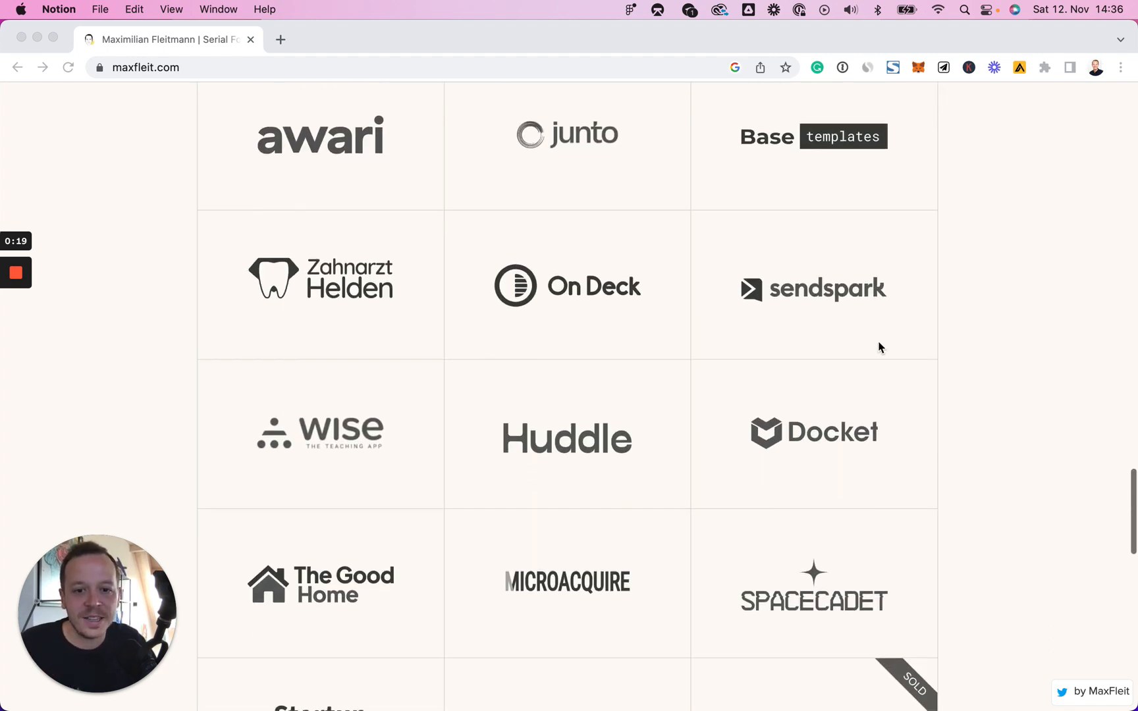
scroll(752, 463, "down", 4)
scroll(755, 465, "down", 2)
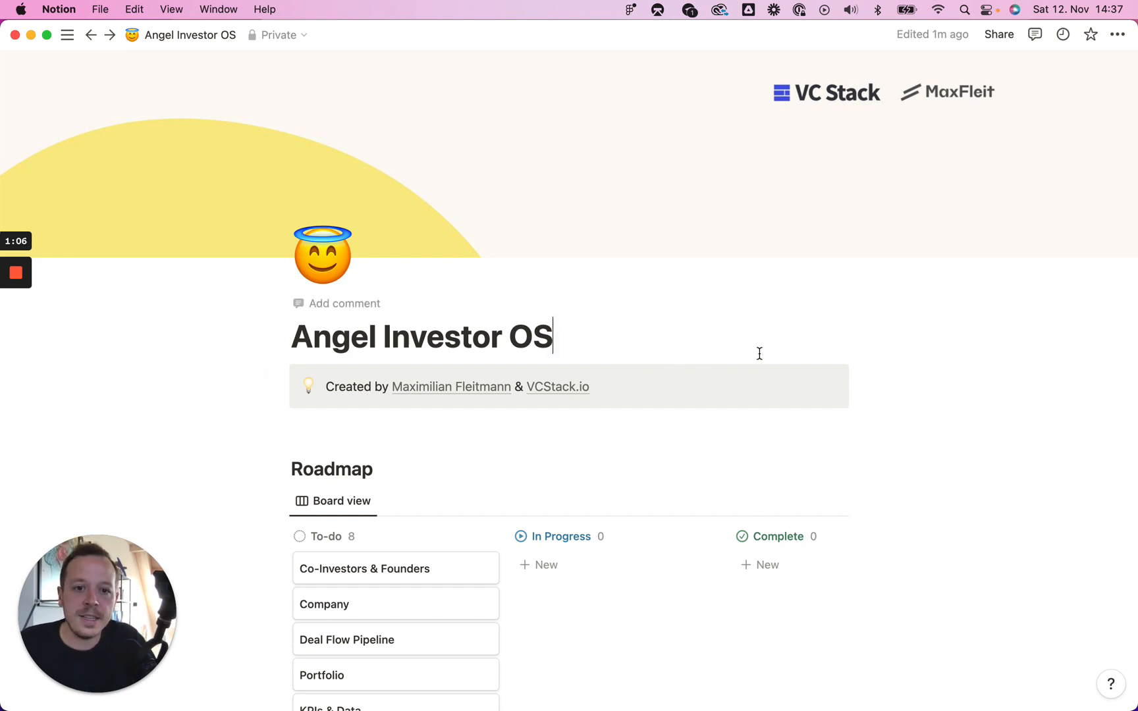
scroll(758, 353, "down", 5)
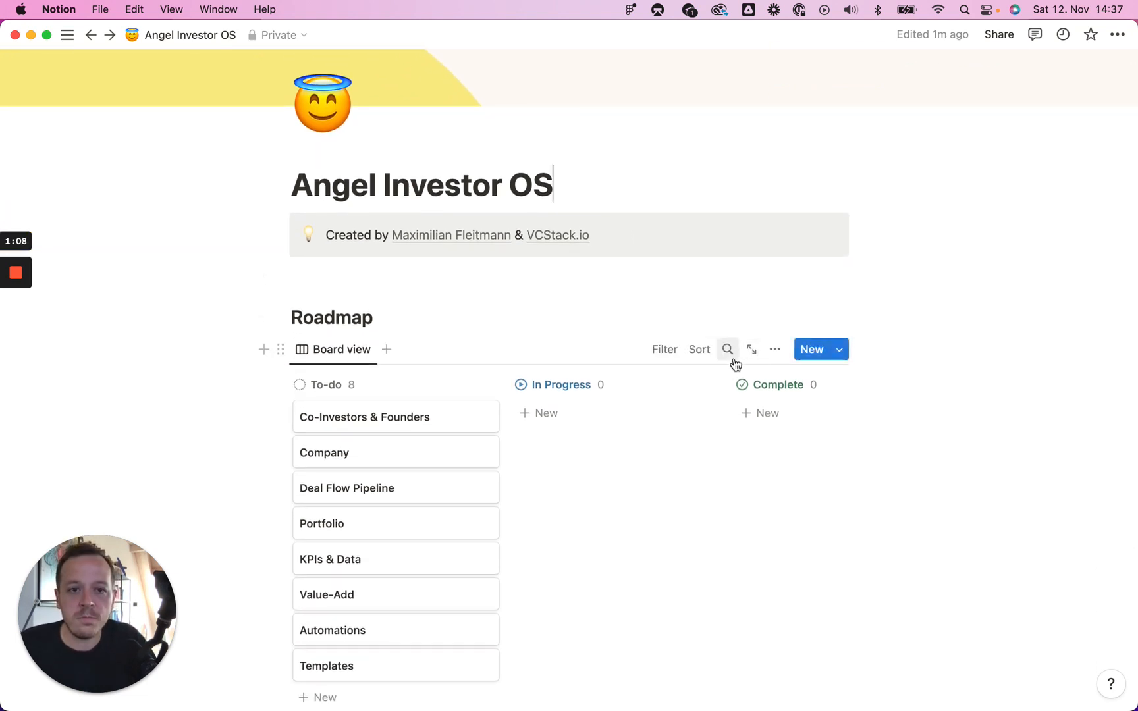
scroll(732, 362, "down", 2)
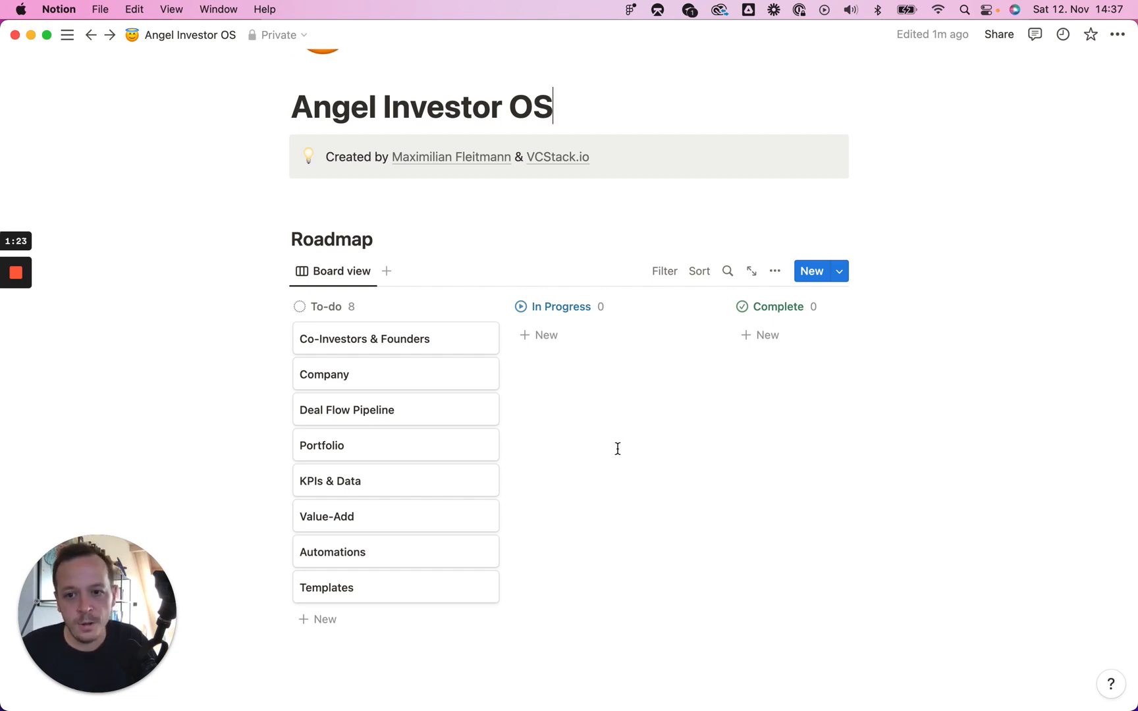
scroll(654, 437, "down", 4)
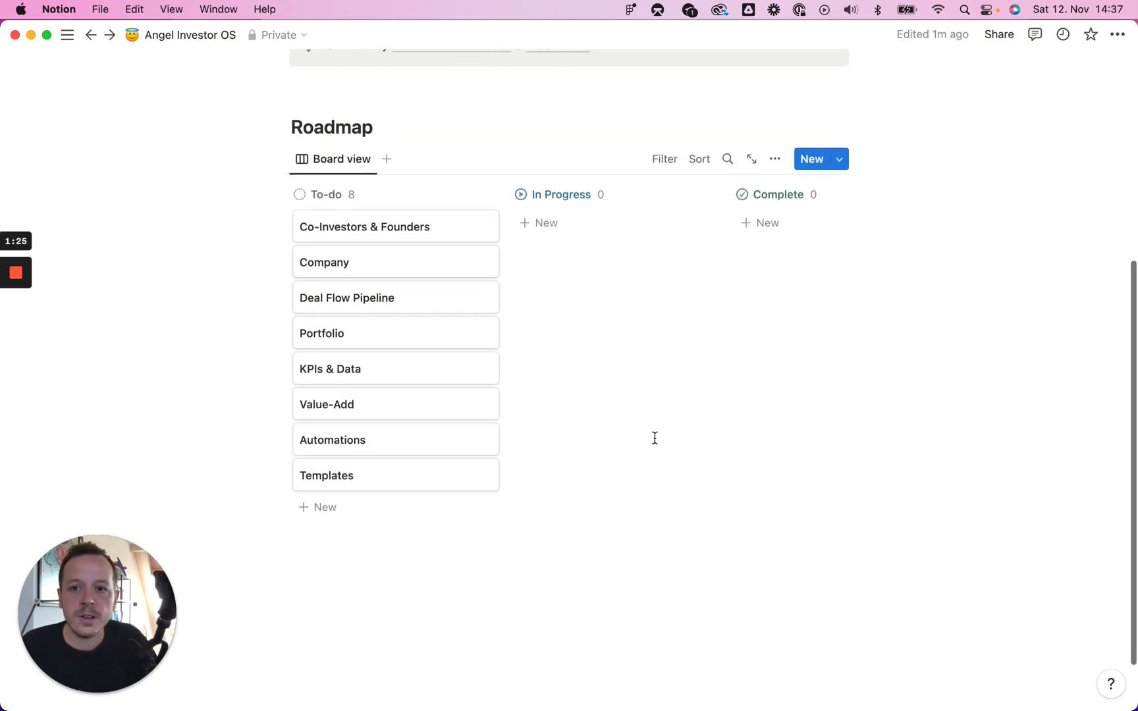
scroll(654, 437, "down", 2)
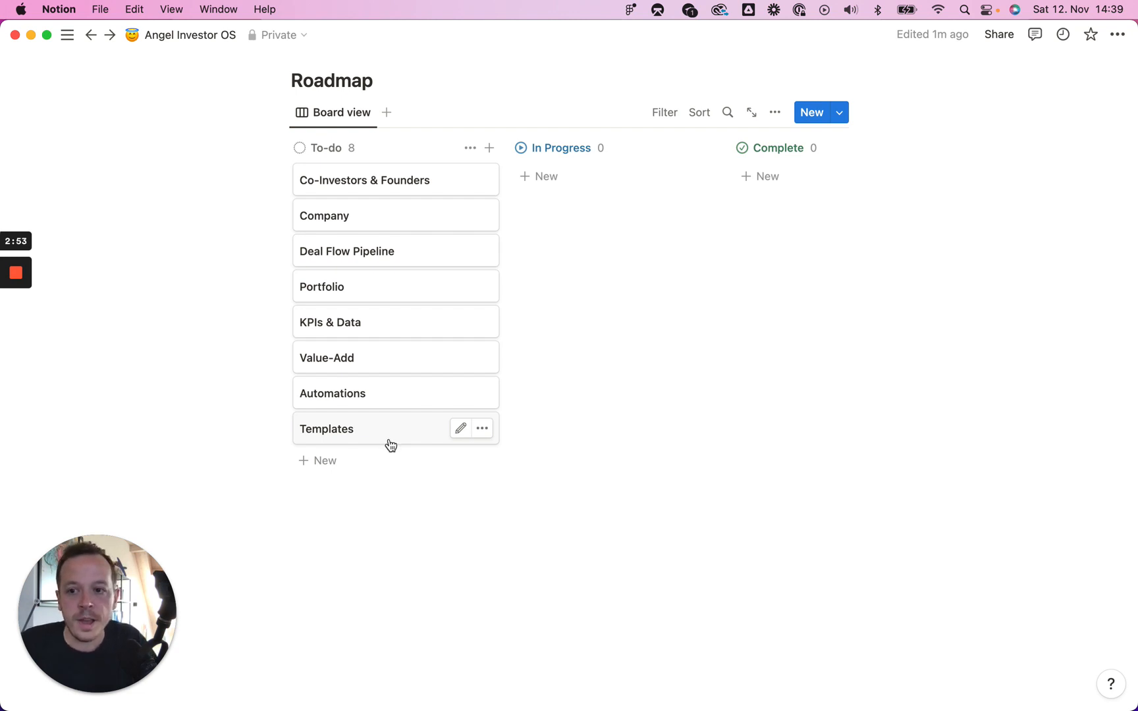
scroll(461, 444, "up", 3)
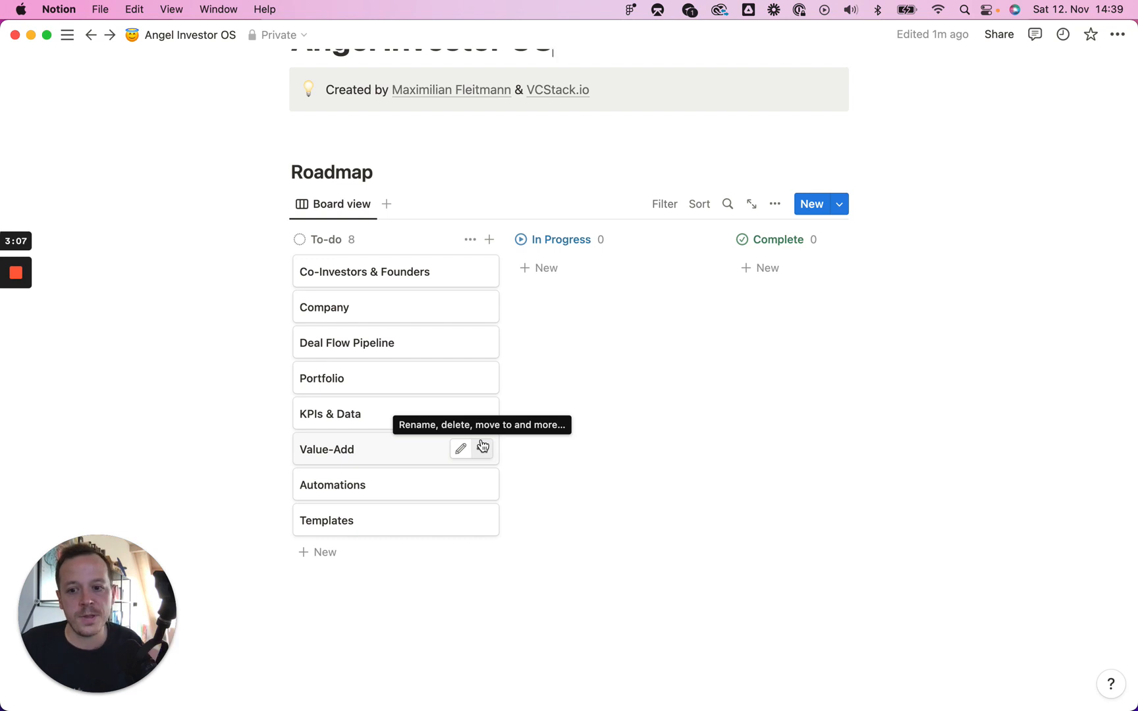
mouse_move(20, 309)
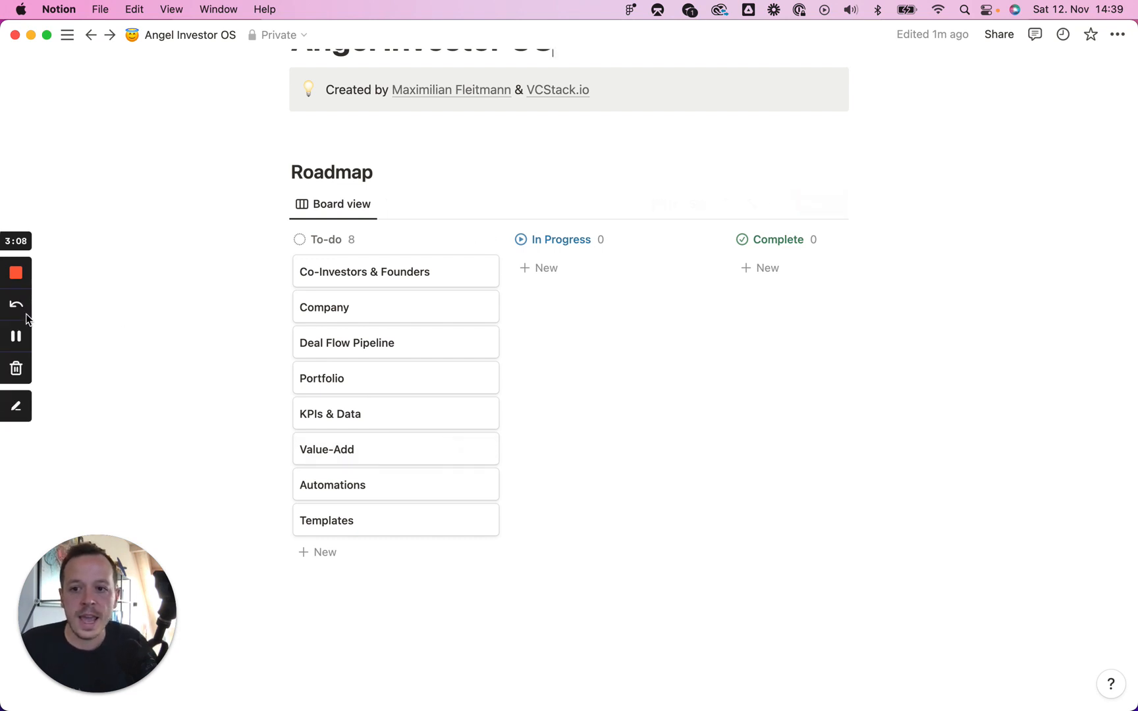
Step: Add a sub-page titled 'Co-Investor' below the Operating System heading using /page
scroll(234, 505, "down", 3)
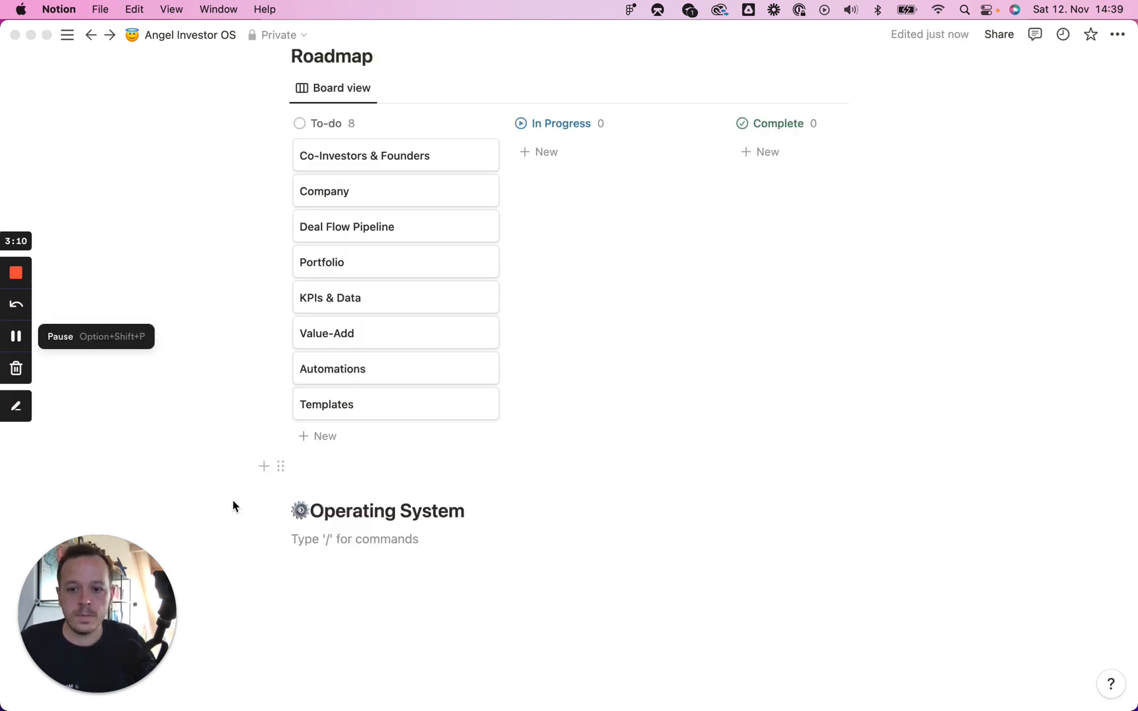
left_click(353, 545)
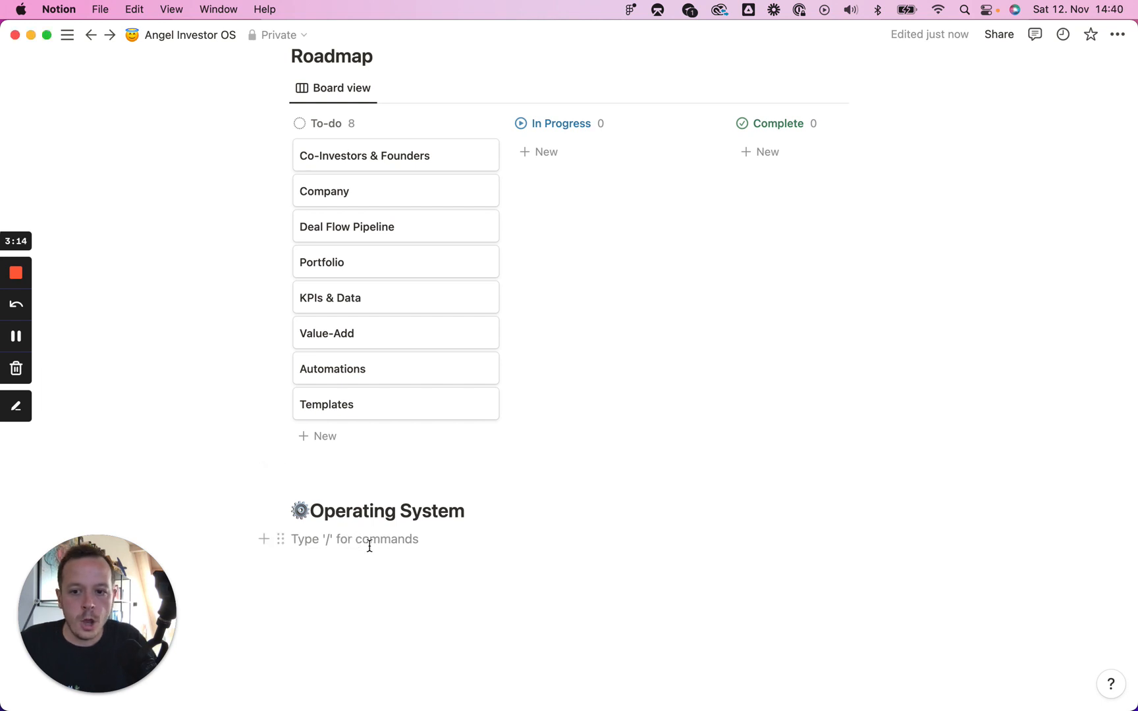
key("Return")
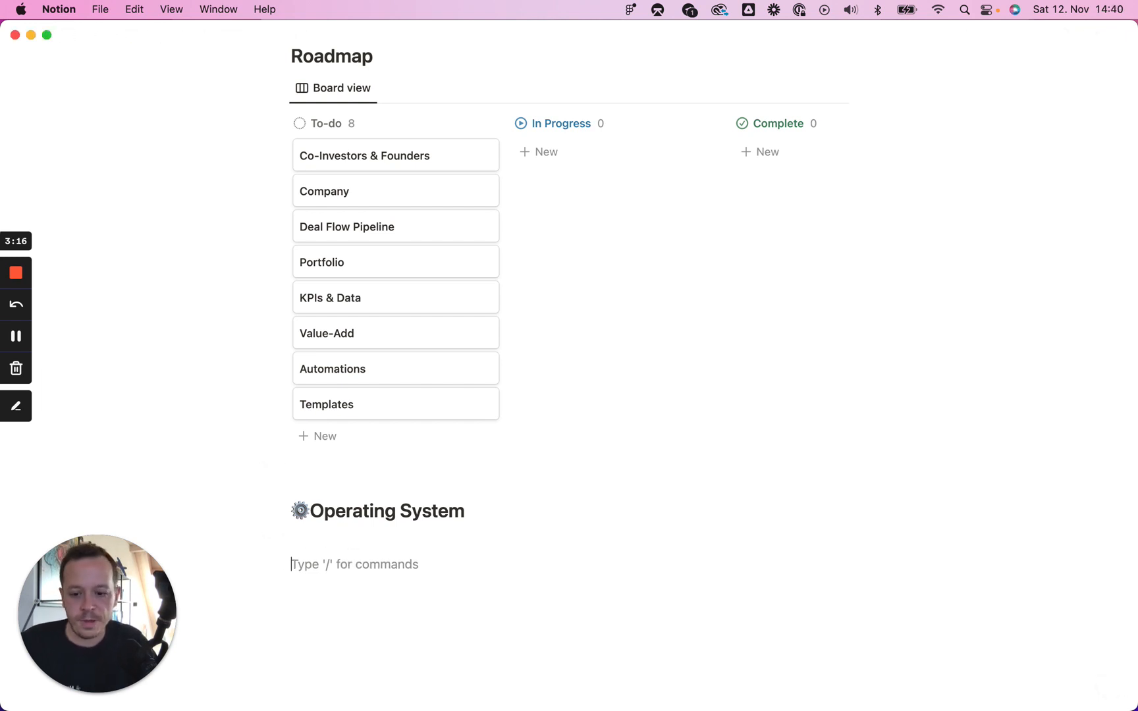
key("BackSpace")
type("/")
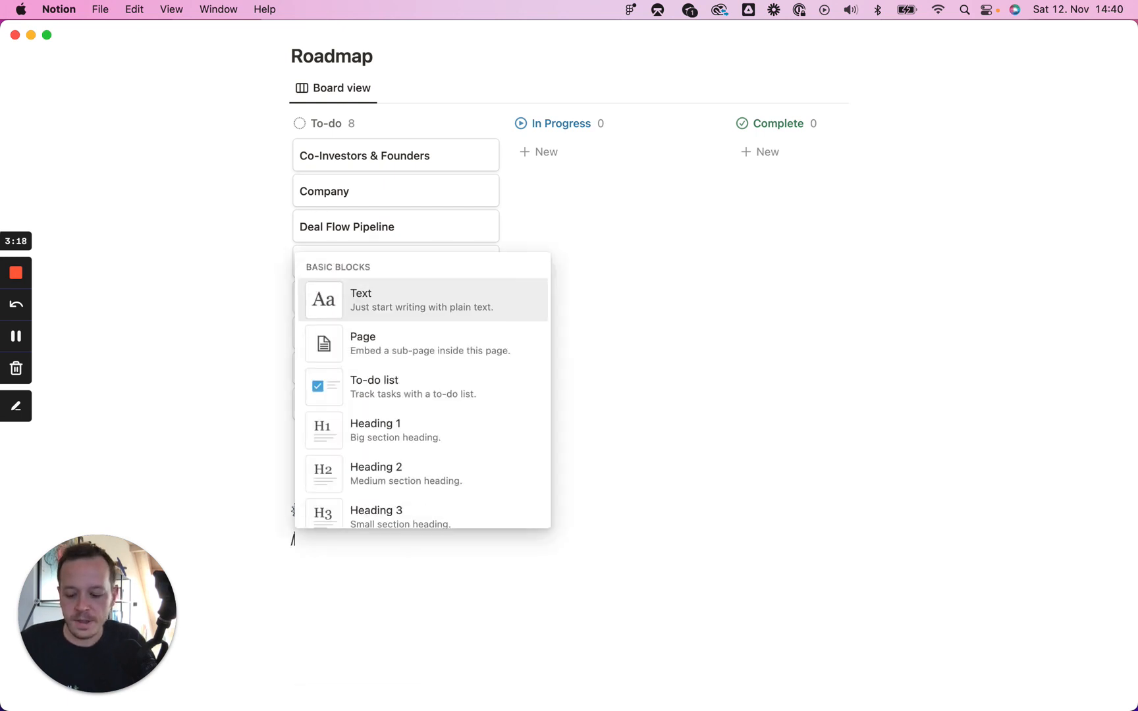
type("page")
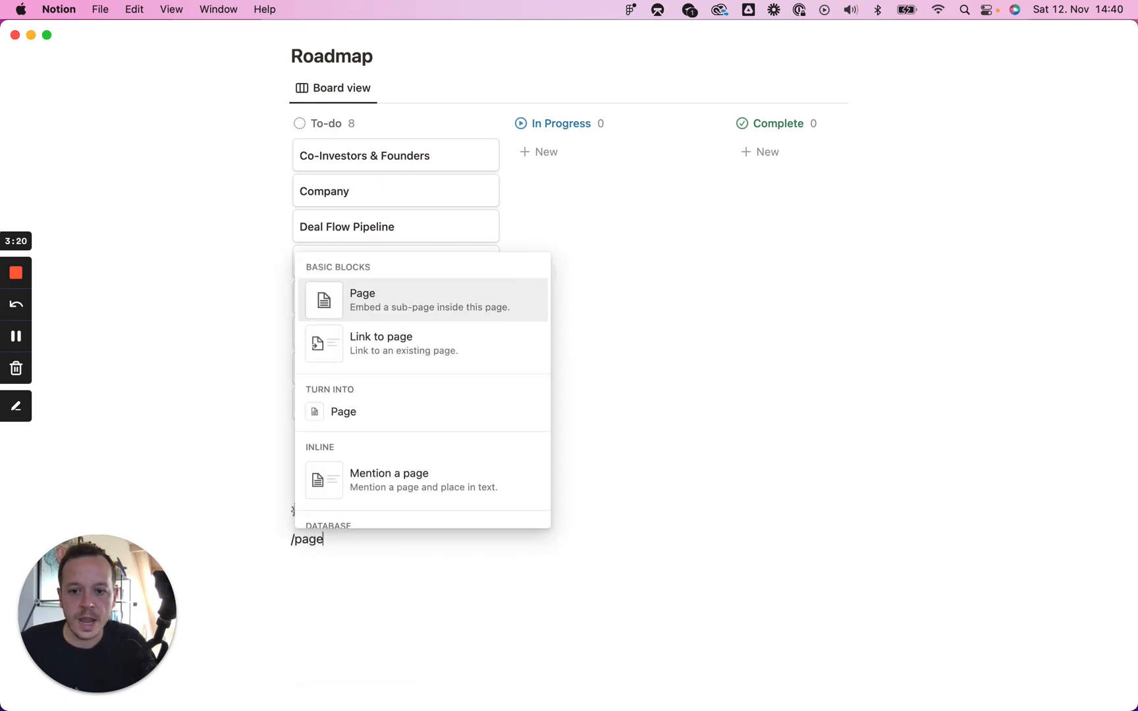
key("Return")
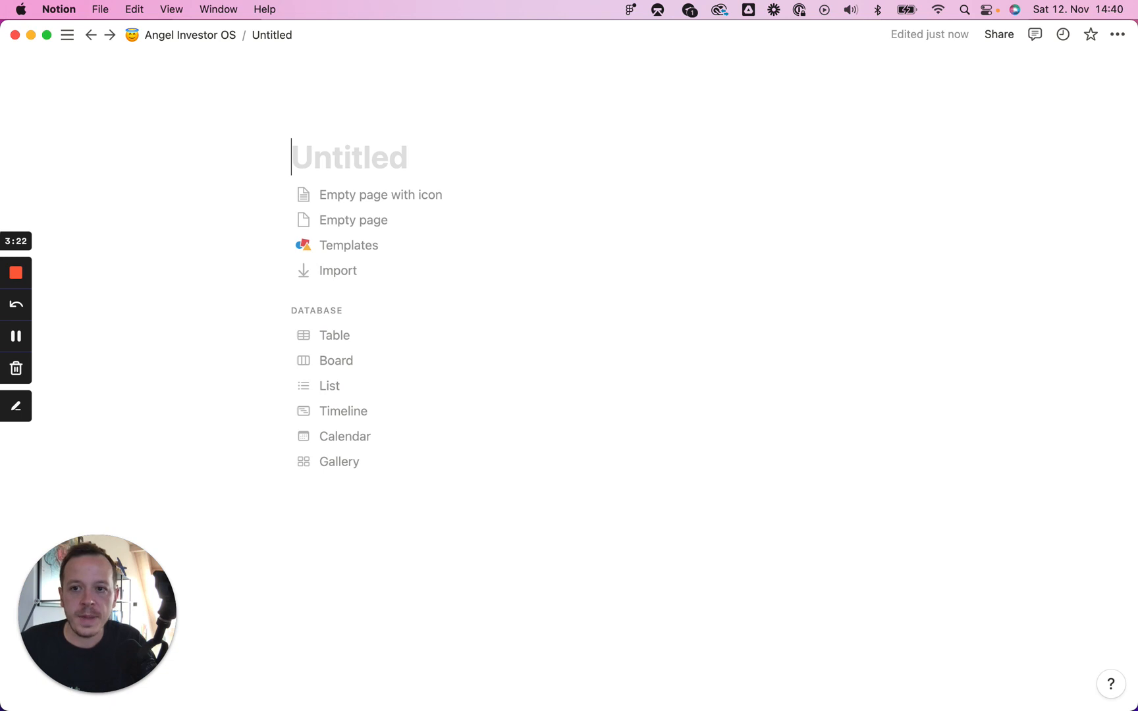
type("Co-Invest")
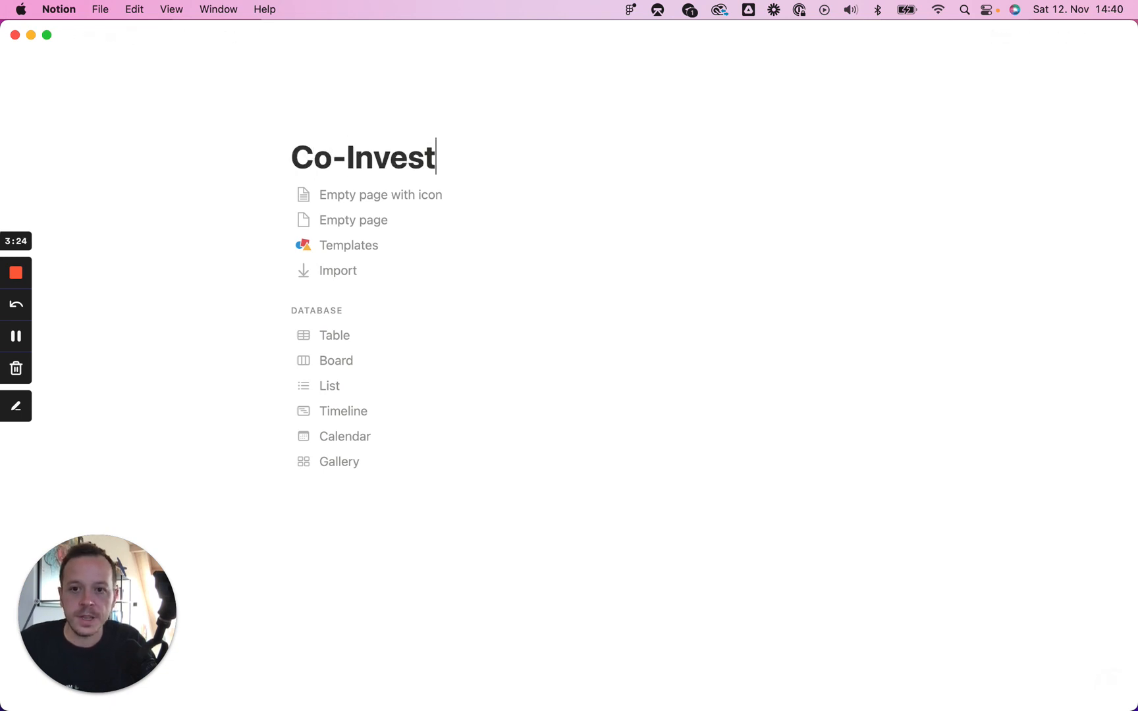
type("or")
key("Return")
type("/")
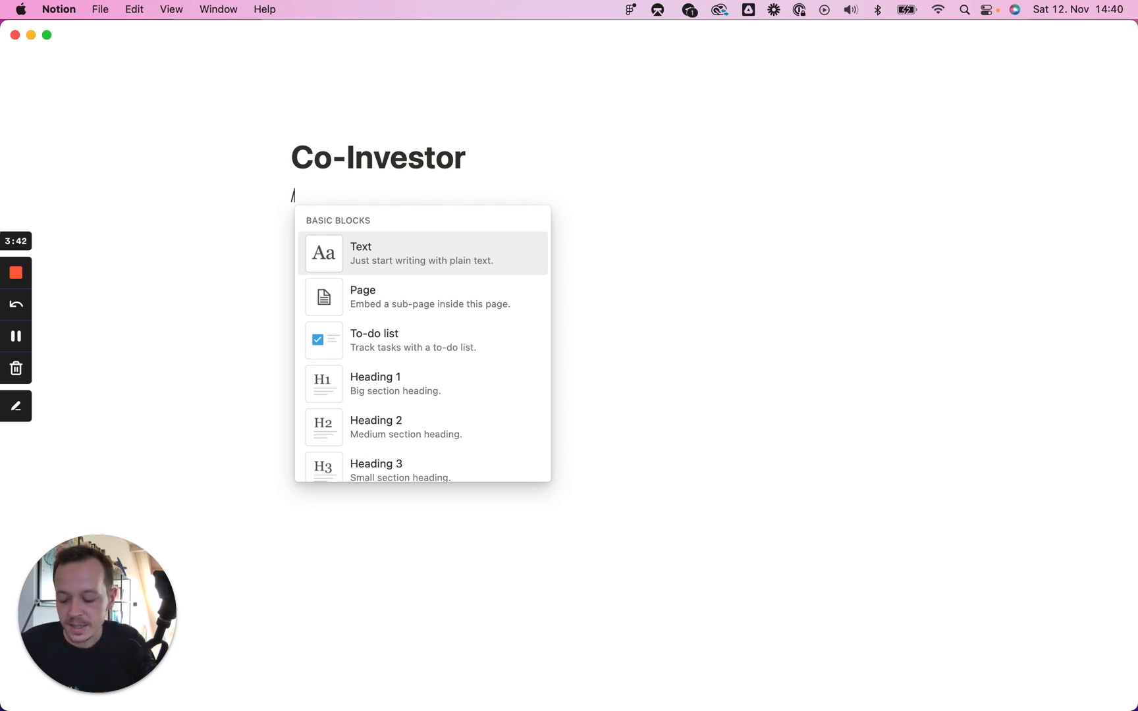
Step: Insert a new table database named 'Co-Investors' and hide its title
type("table")
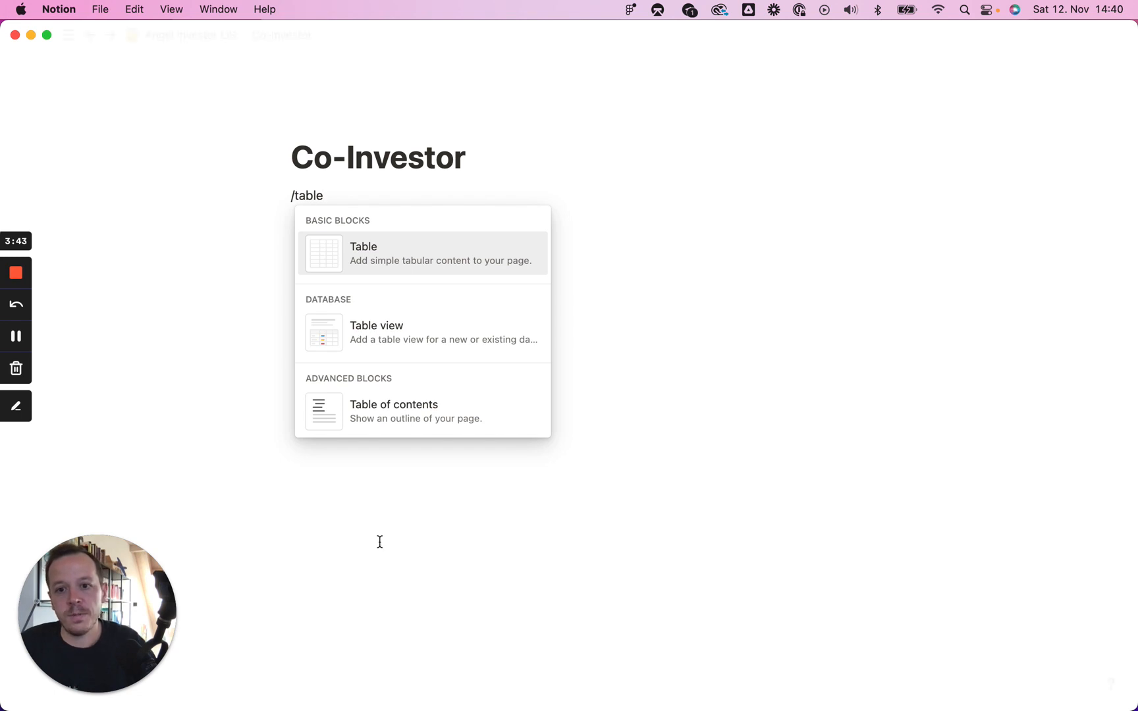
left_click(448, 340)
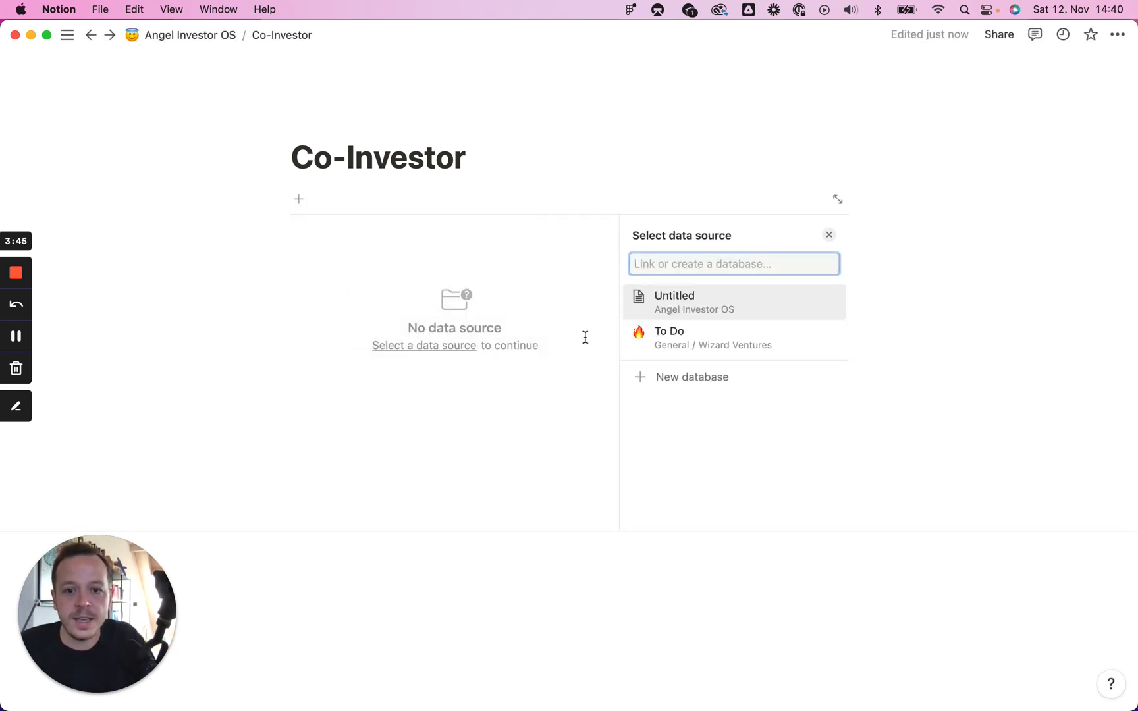
left_click(723, 380)
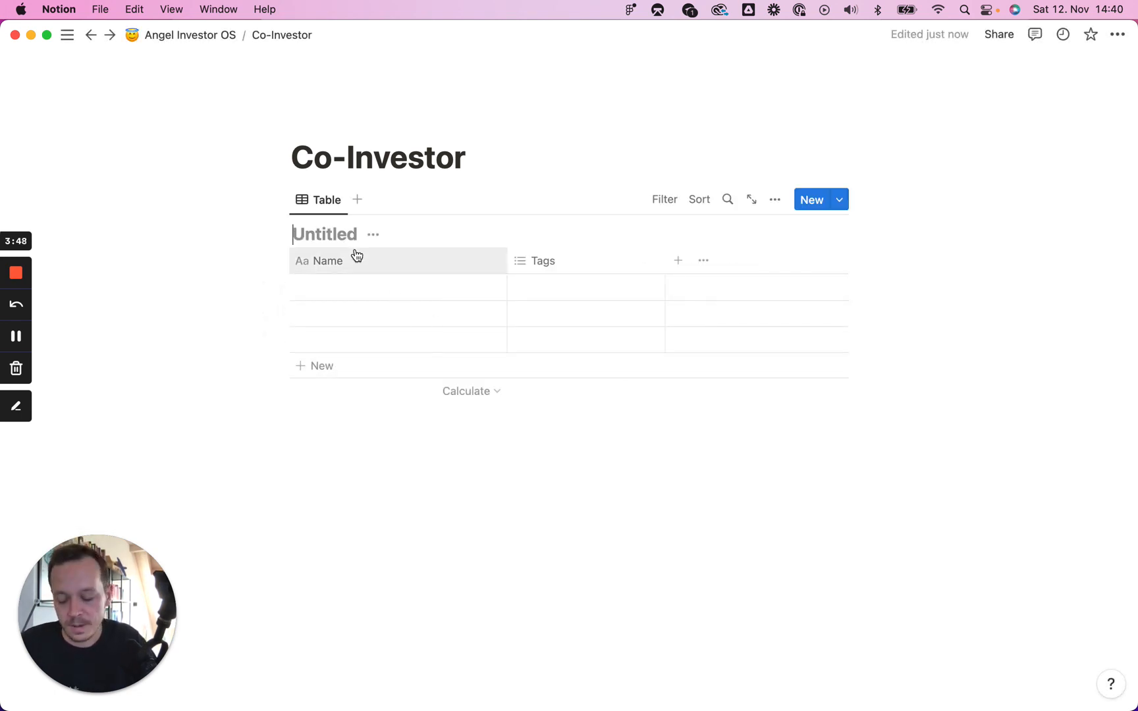
type("Co-Investor")
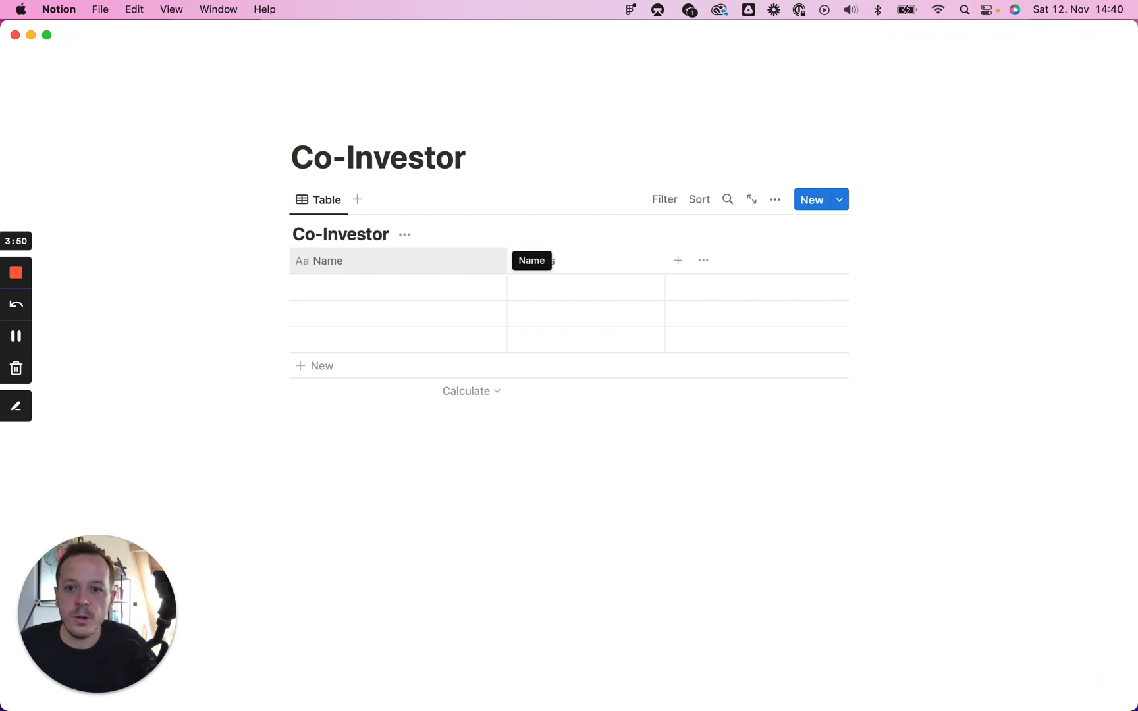
type("s")
left_click(412, 235)
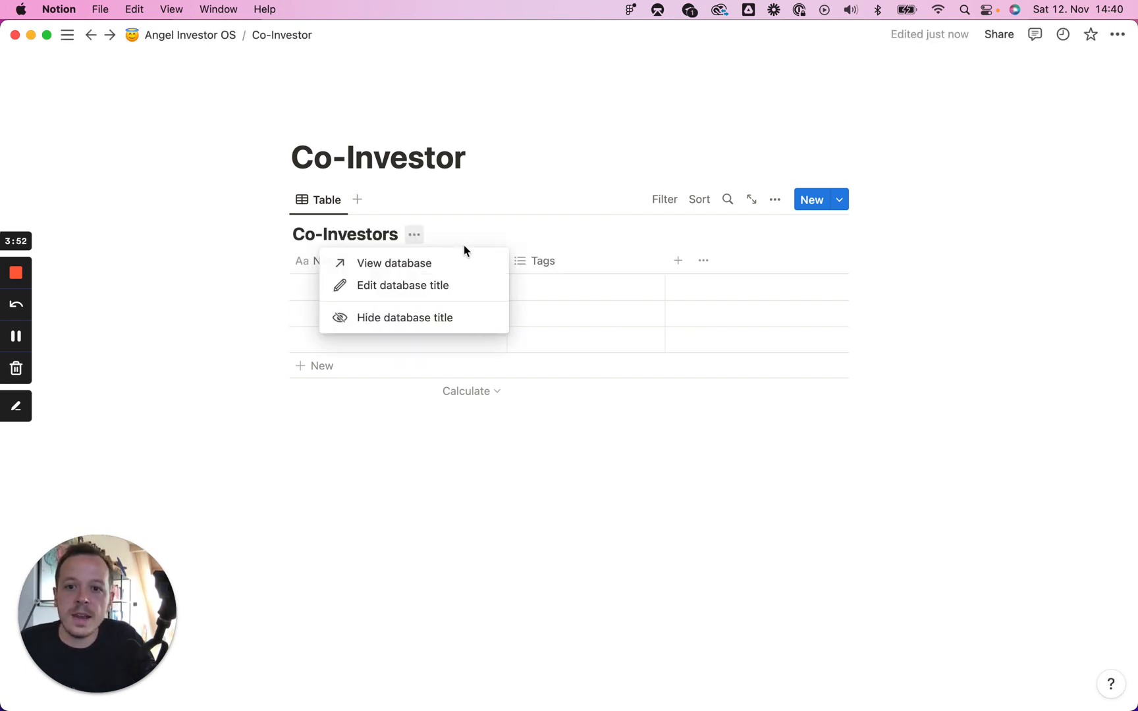
left_click(434, 319)
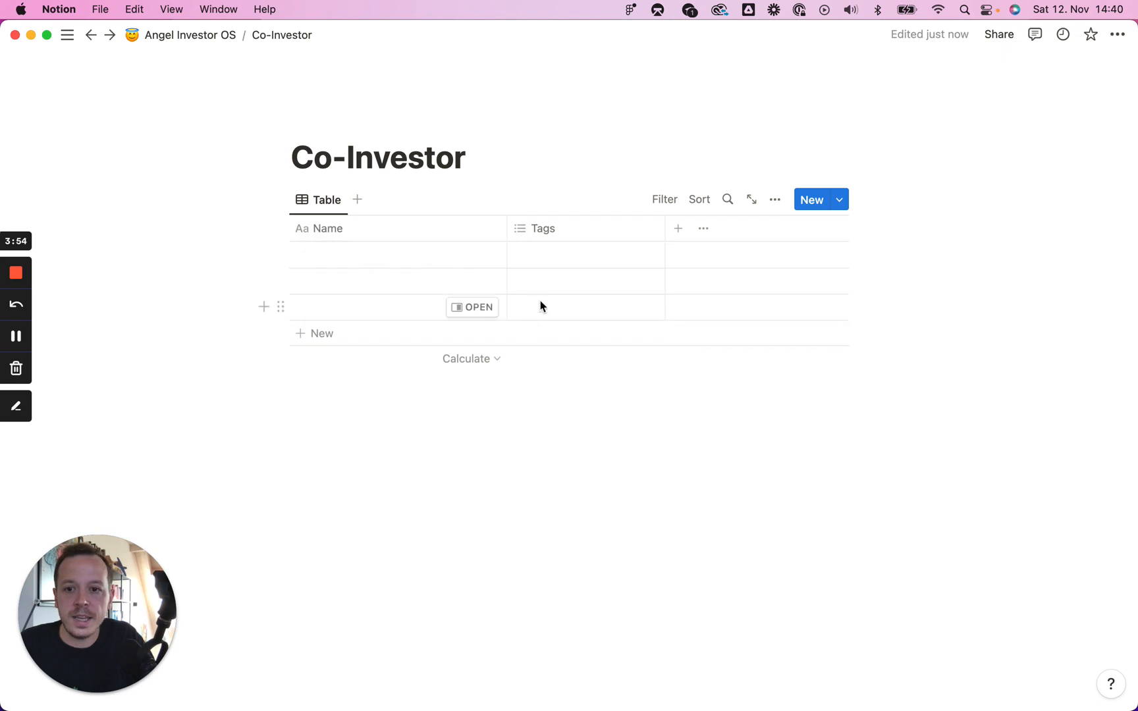
Step: Give the Co-Investor page a briefcase icon
left_click(460, 159)
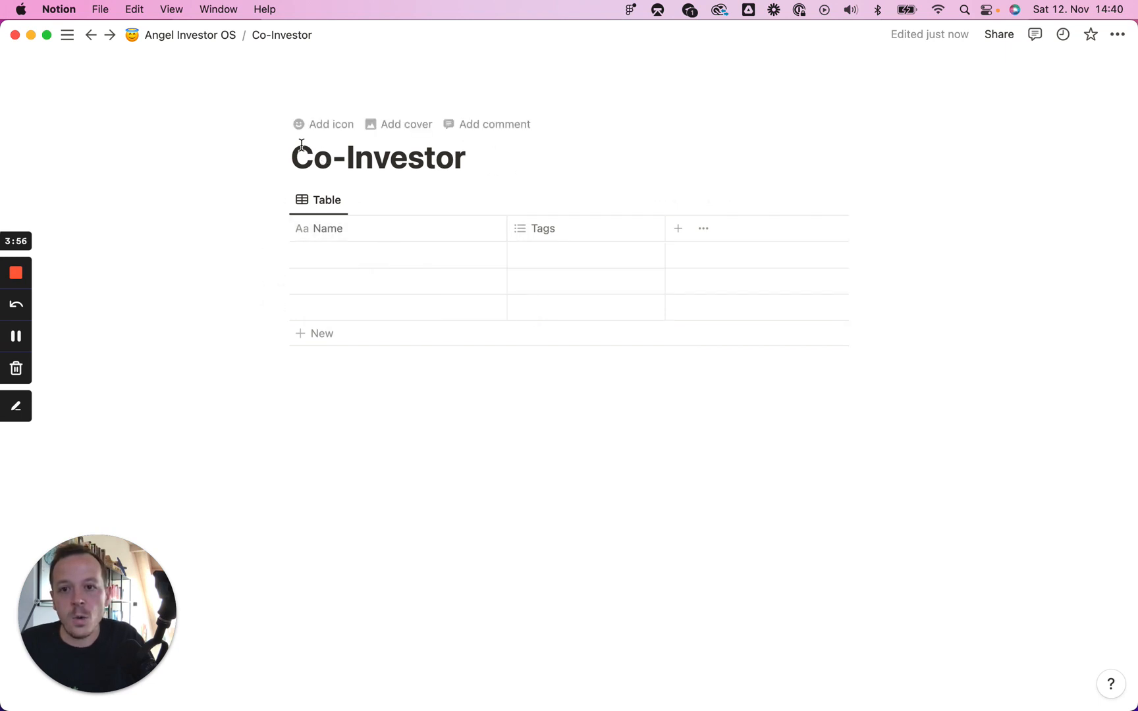
left_click(323, 131)
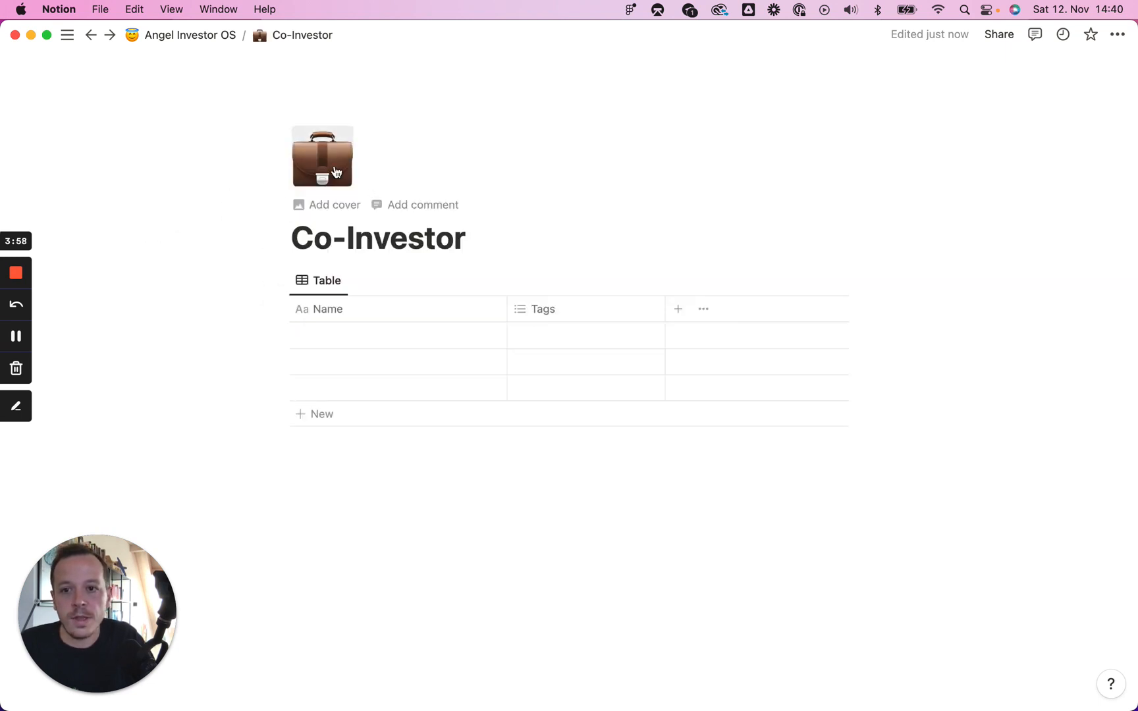
key("Return")
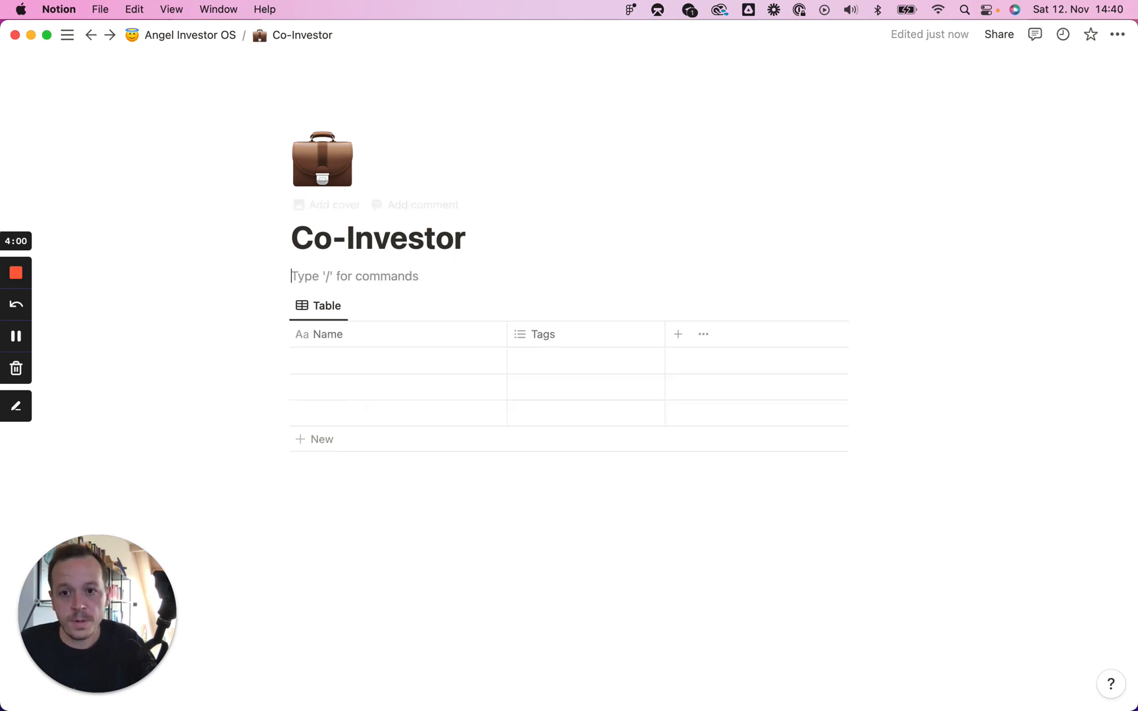
left_click(392, 362)
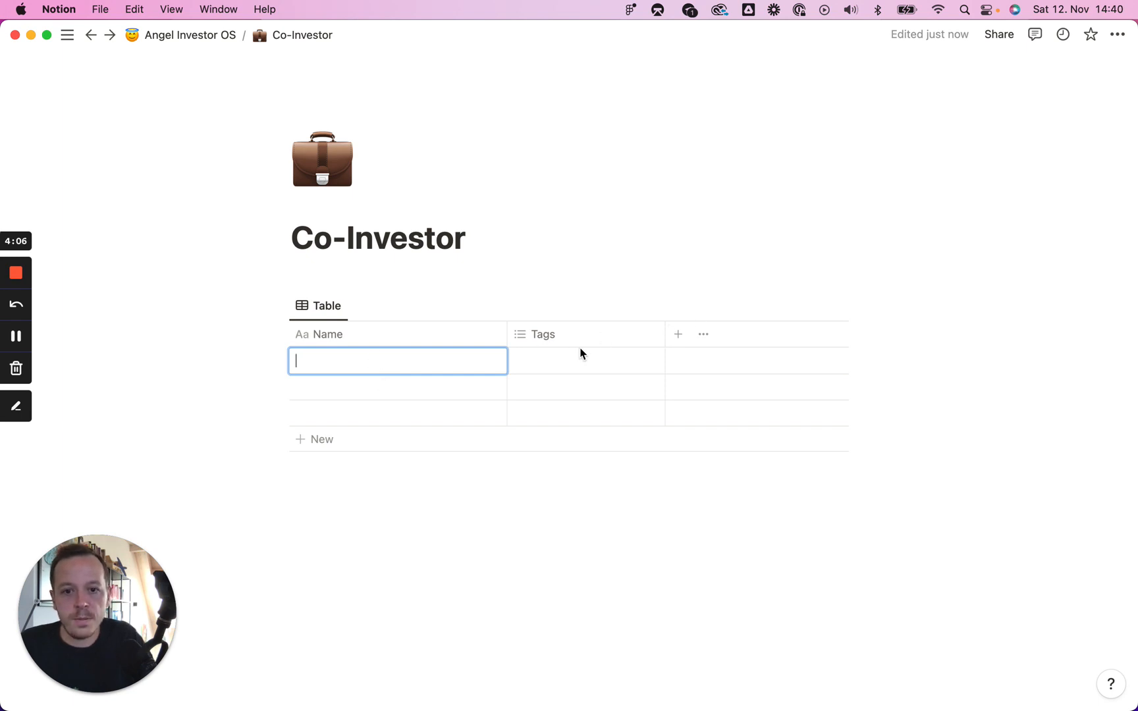
Step: Open the first row as a page and add an Email property and a Firm multi-select
left_click(775, 305)
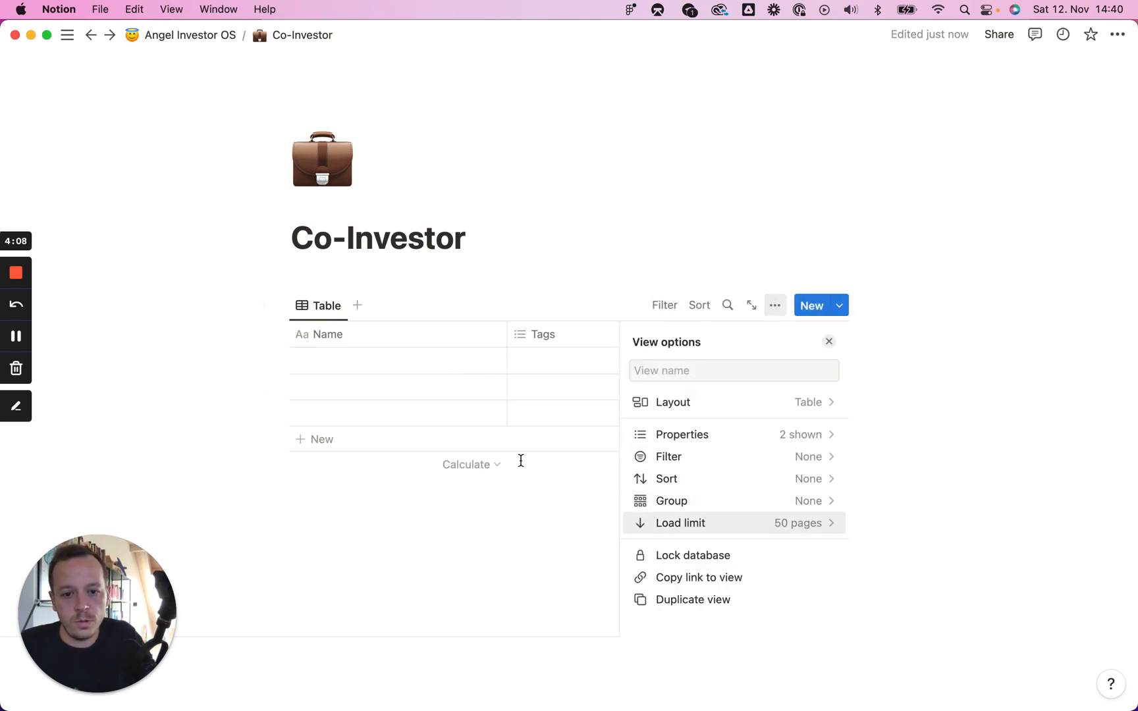
left_click(322, 369)
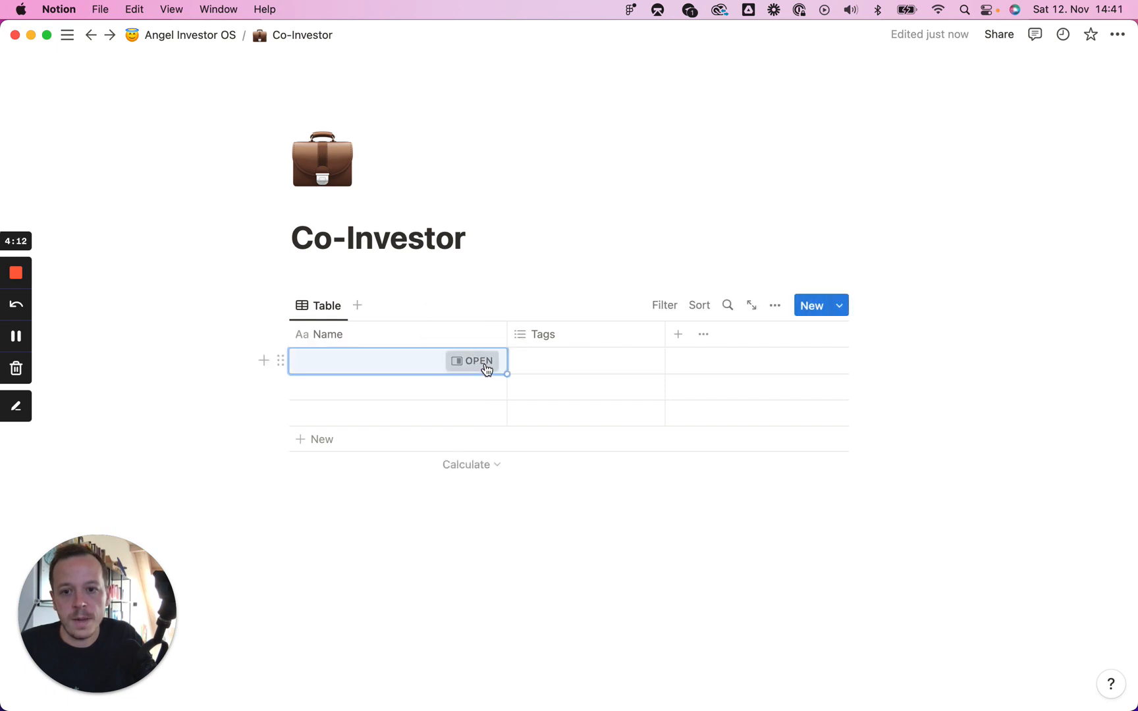
left_click(483, 363)
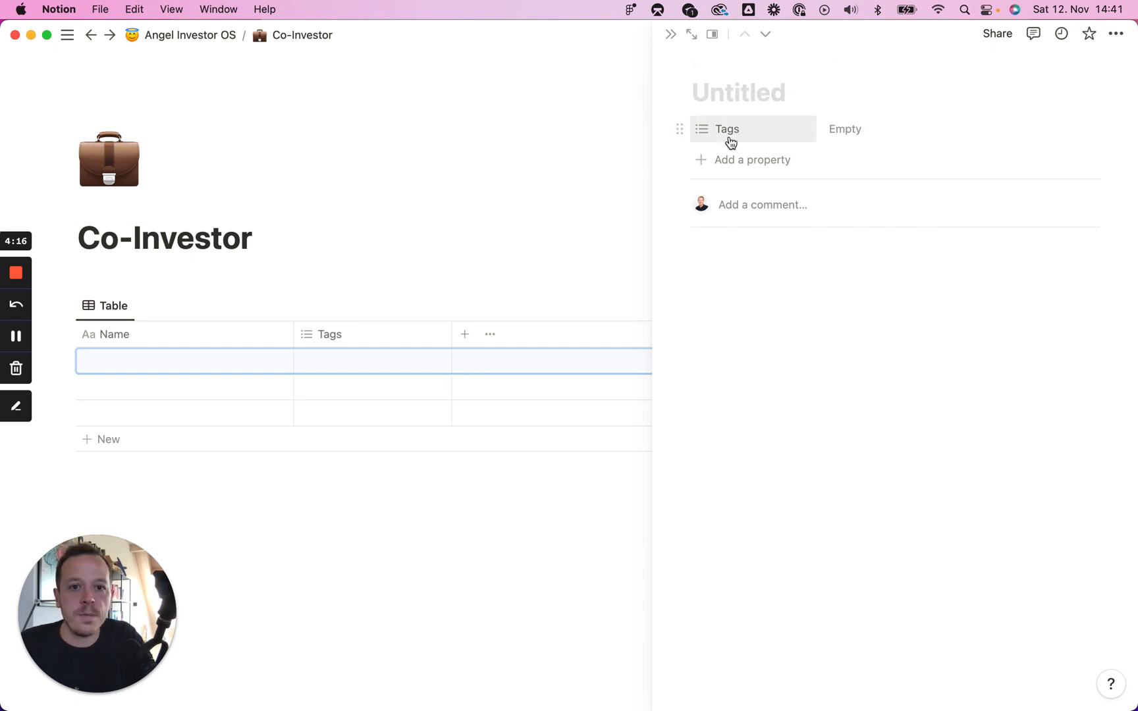
left_click(743, 161)
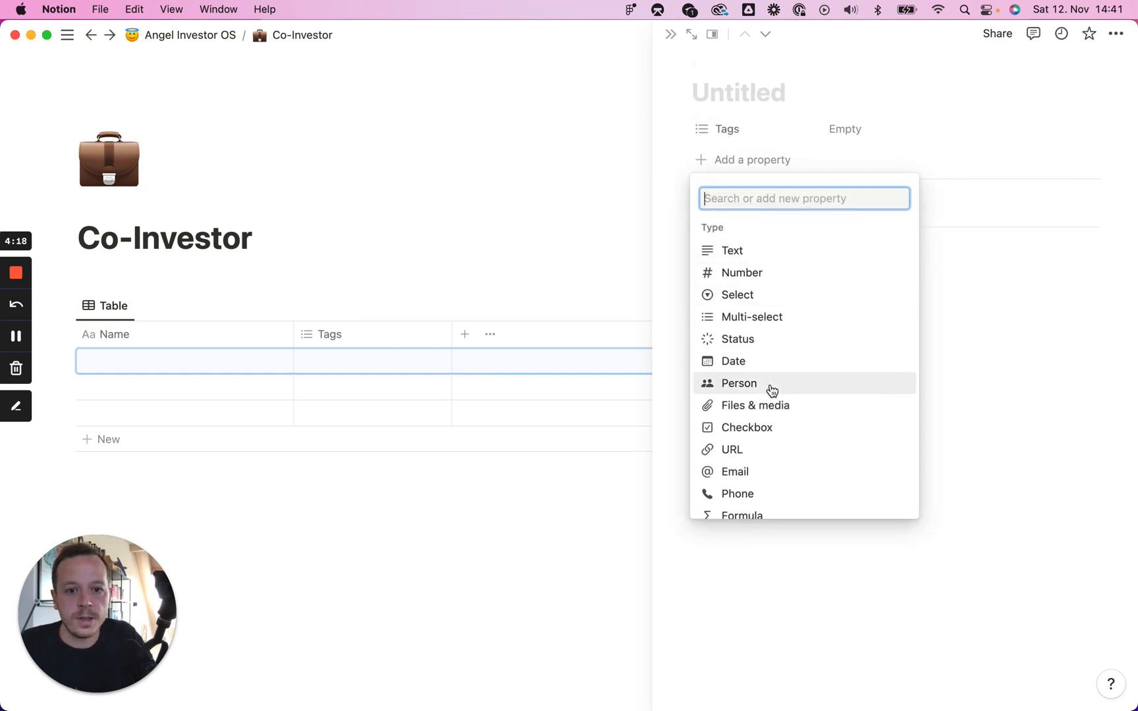
left_click(759, 473)
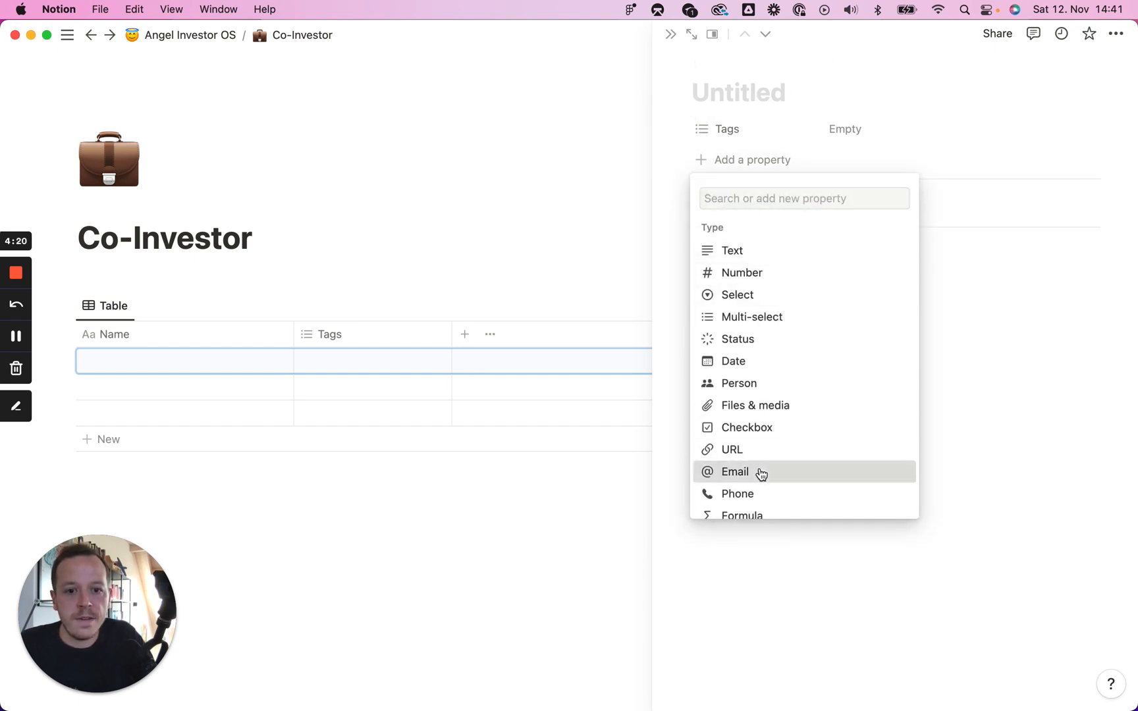
left_click(685, 165)
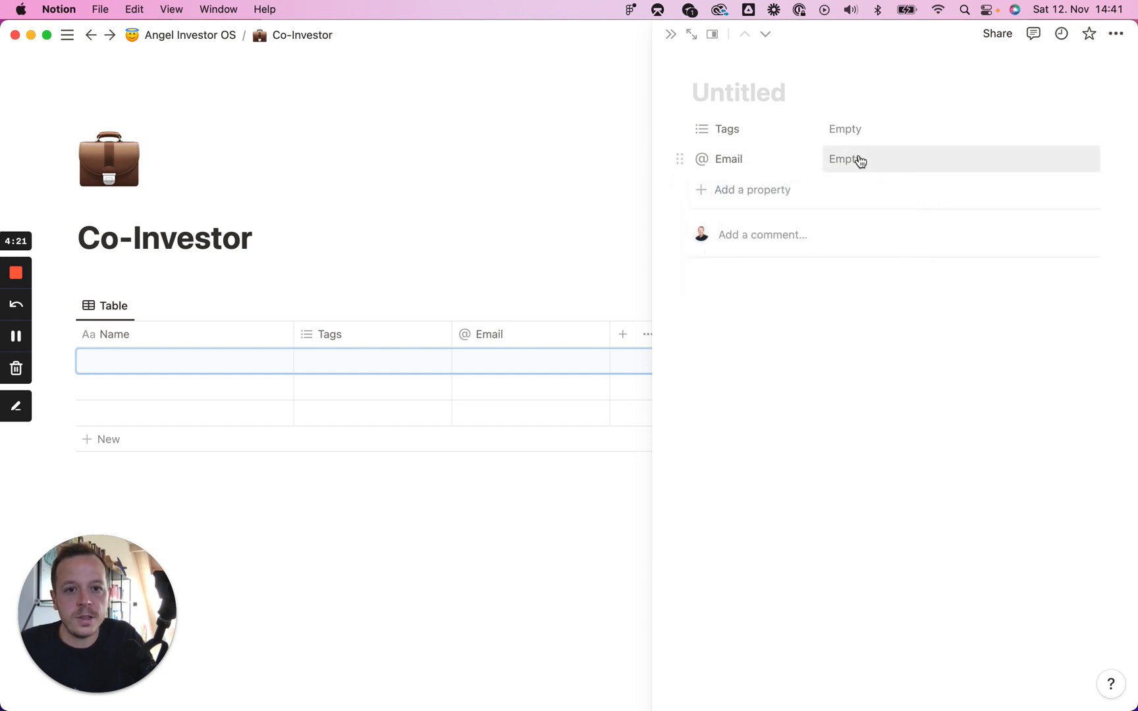
left_click(735, 190)
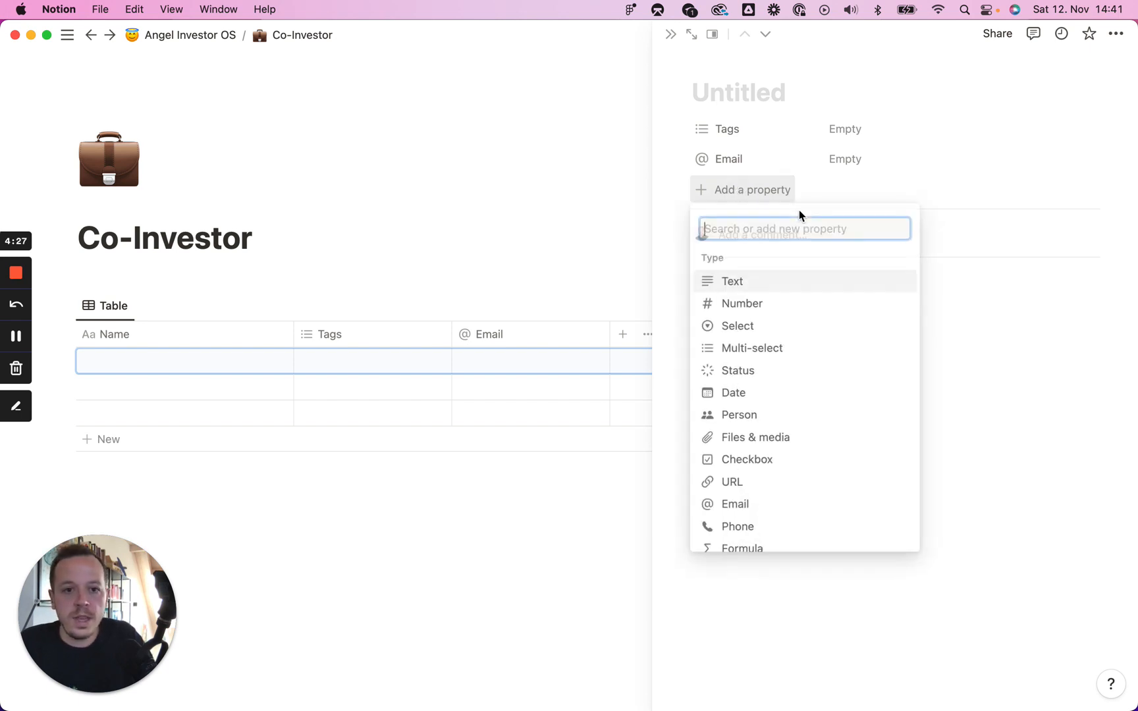
left_click(787, 347)
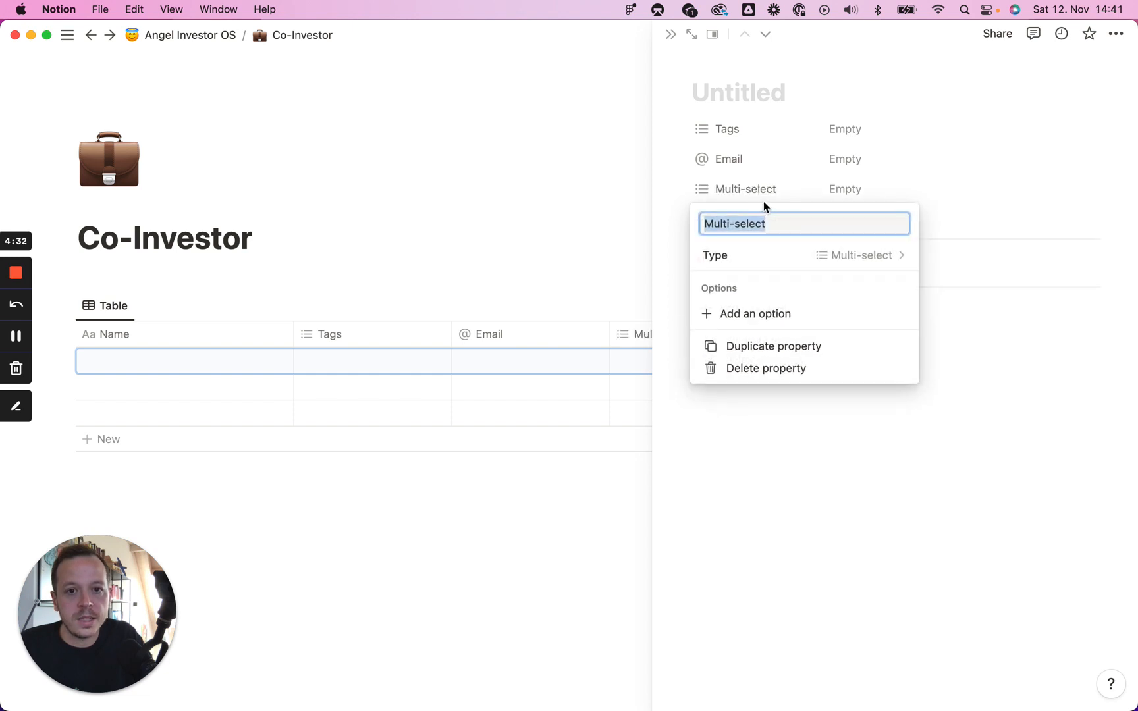
type("Firm")
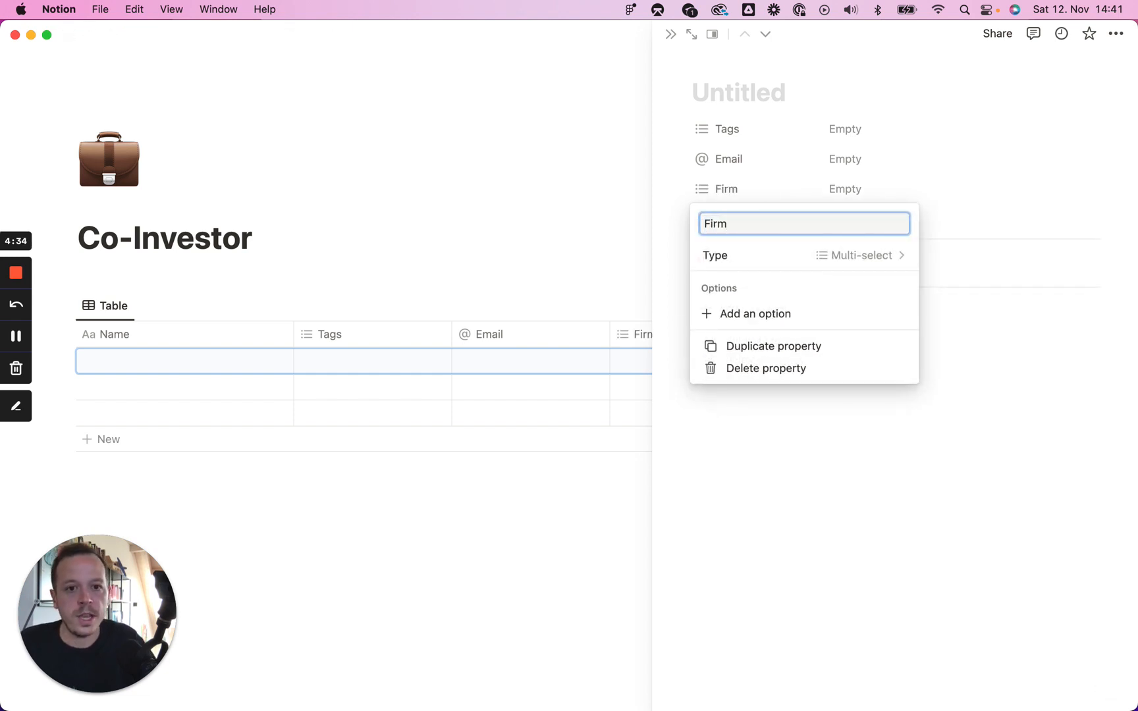
left_click(854, 192)
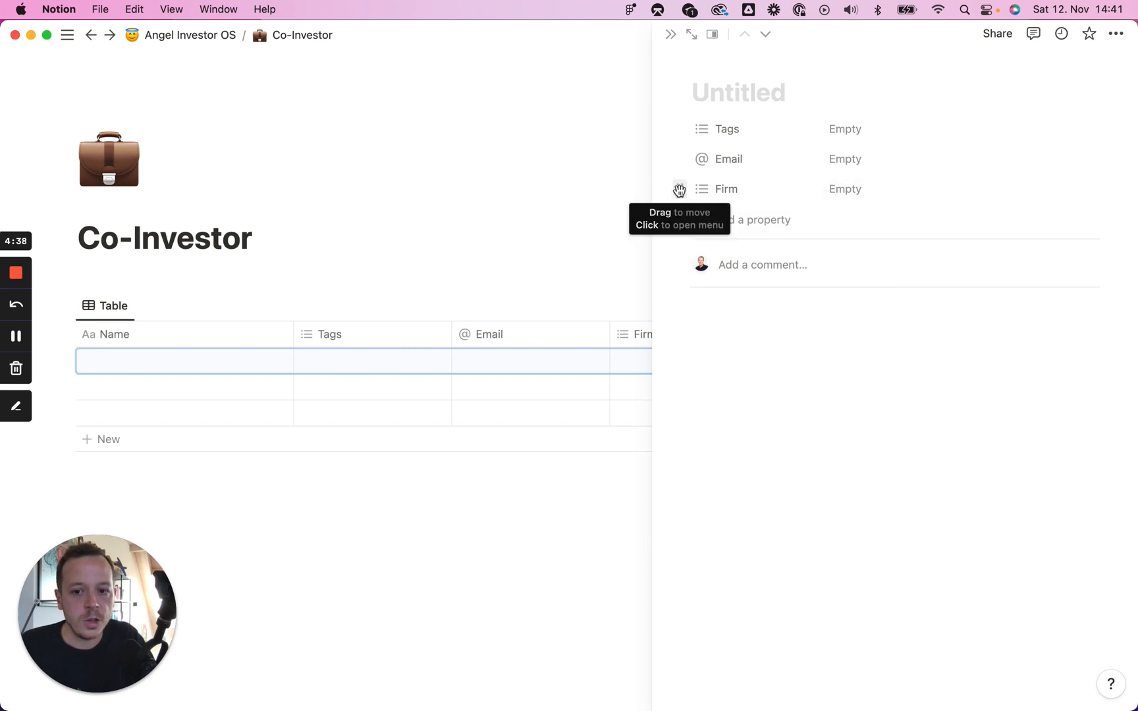
Step: Add a Type multi-select with options Angel, VC, Accelerator, Syndicate and Family Office
left_click(757, 221)
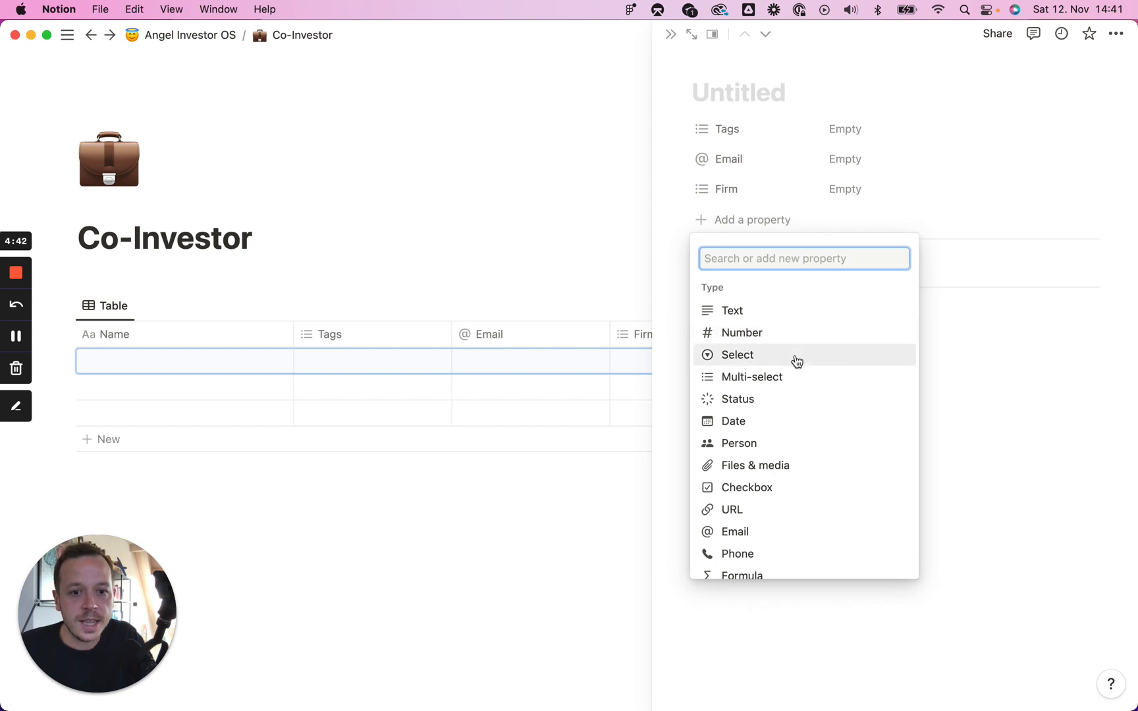
left_click(788, 378)
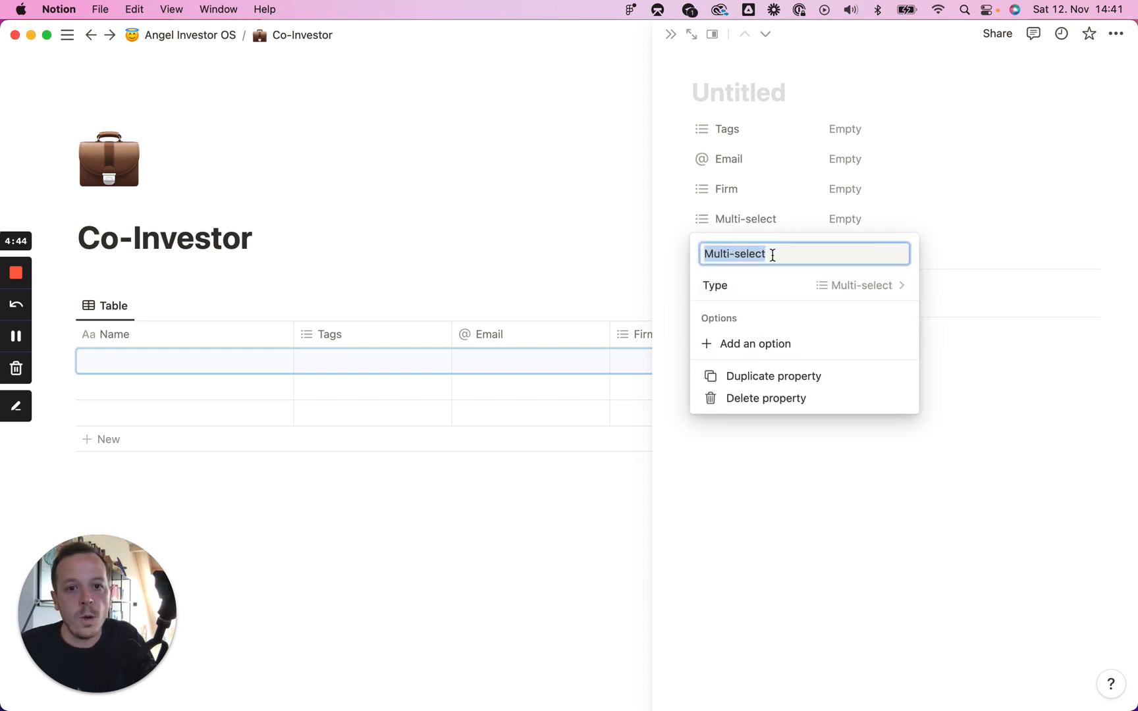
type("Type")
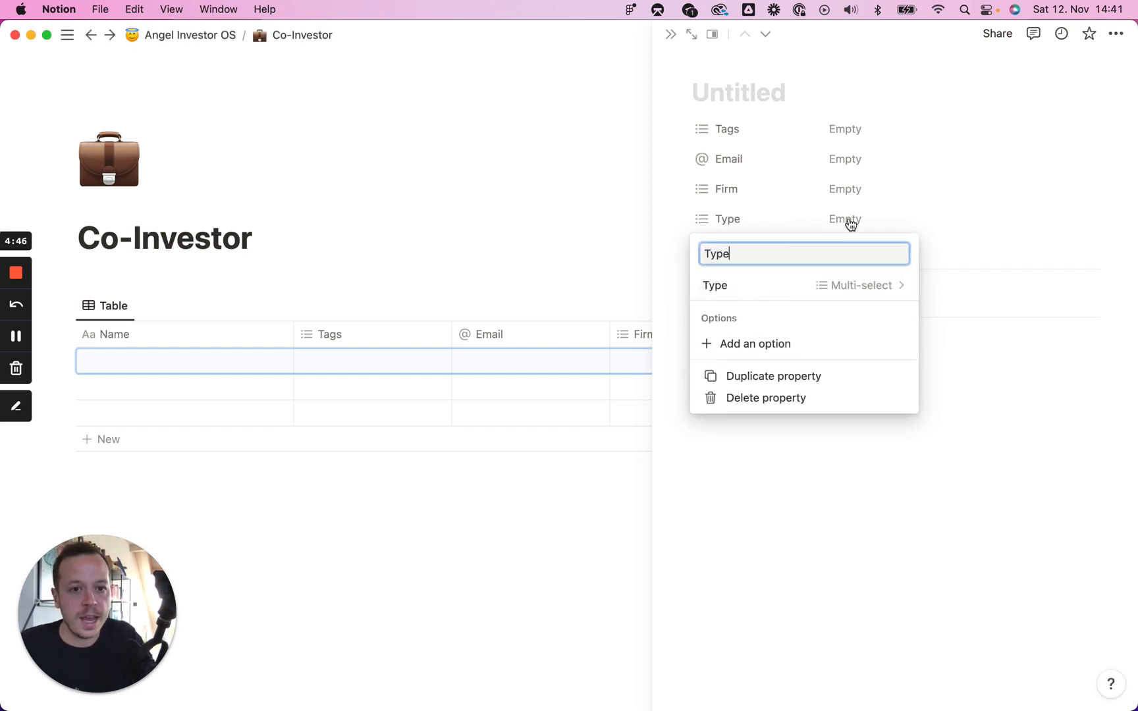
left_click(850, 222)
type("Angel")
key("Return")
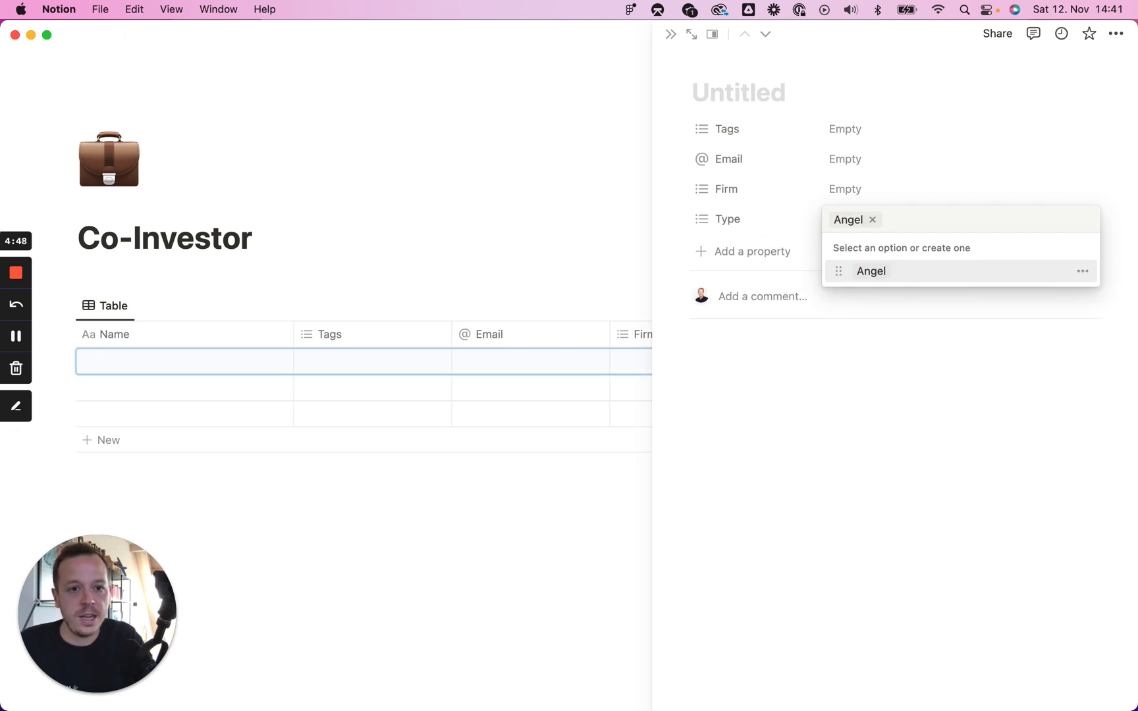
type("VC")
key("Return")
type("A")
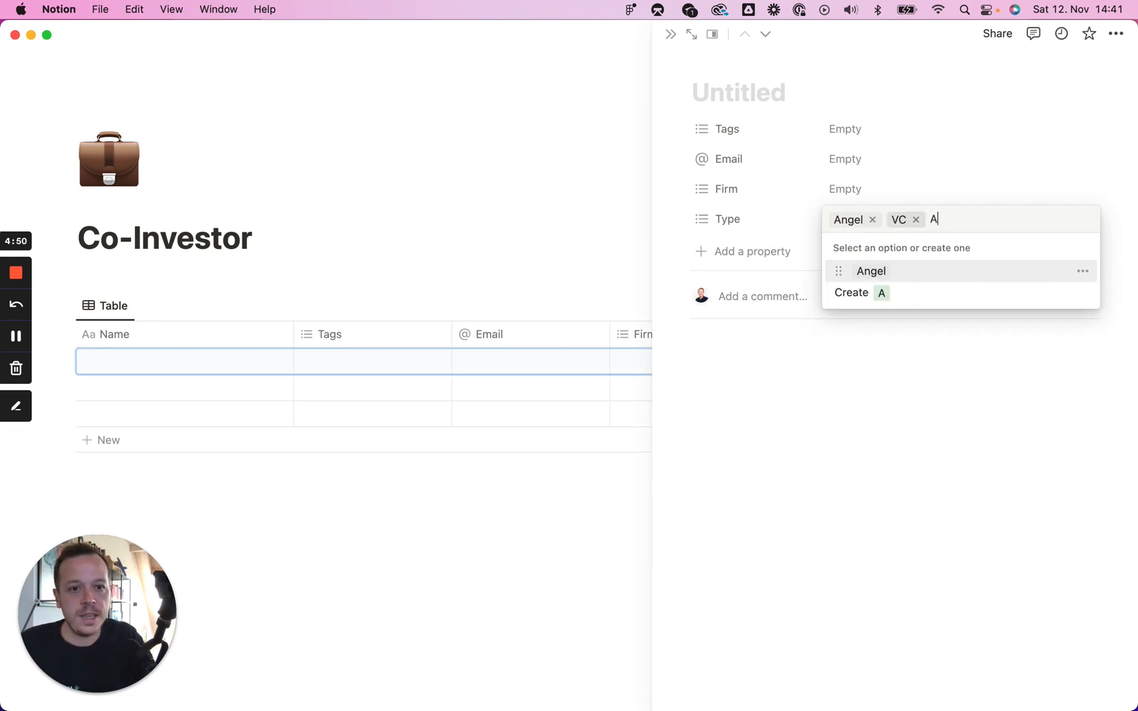
type("ccelerator")
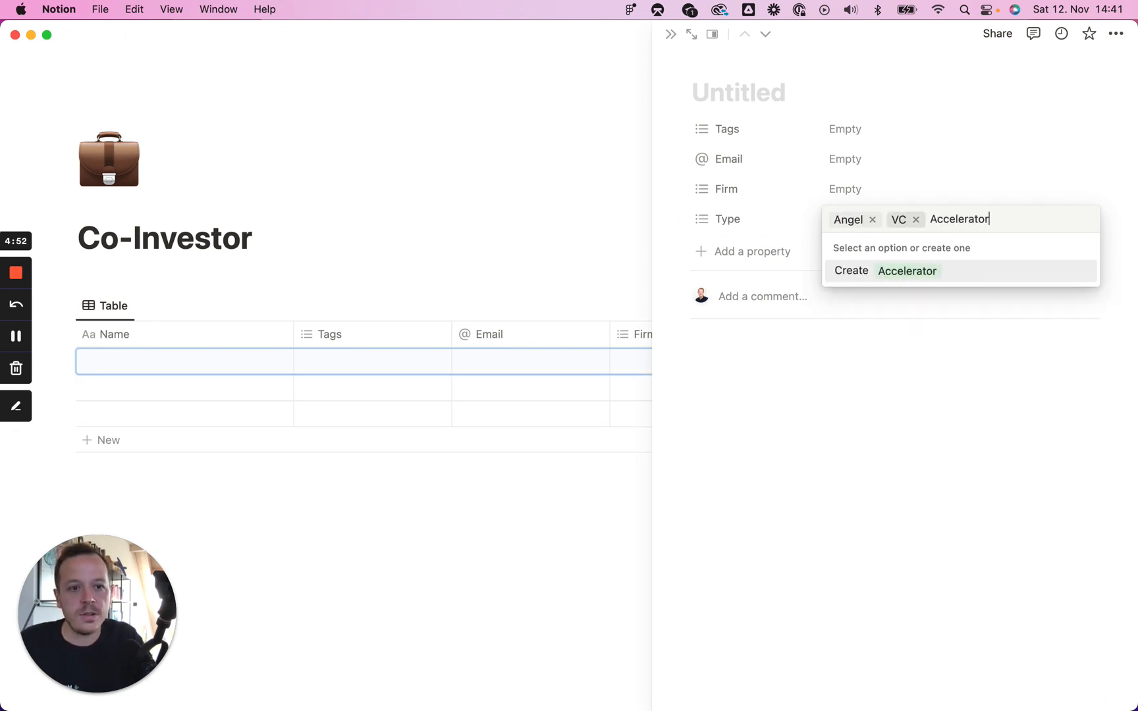
key("Return")
type("Syndicat")
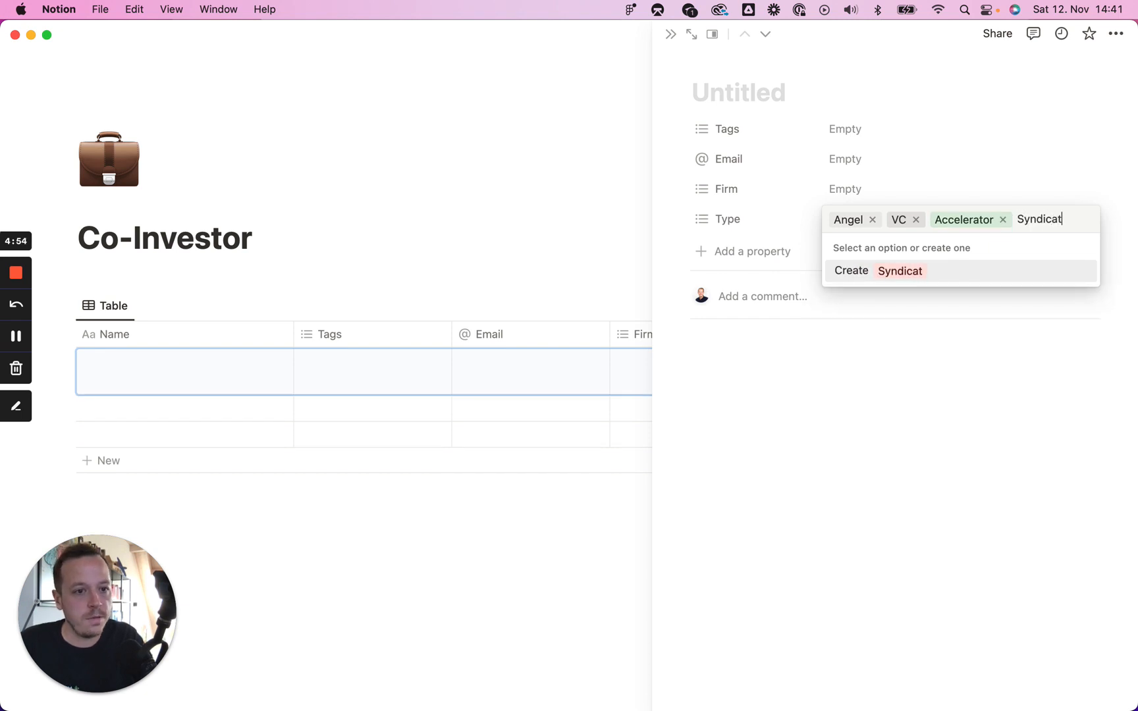
type("e")
key("Return")
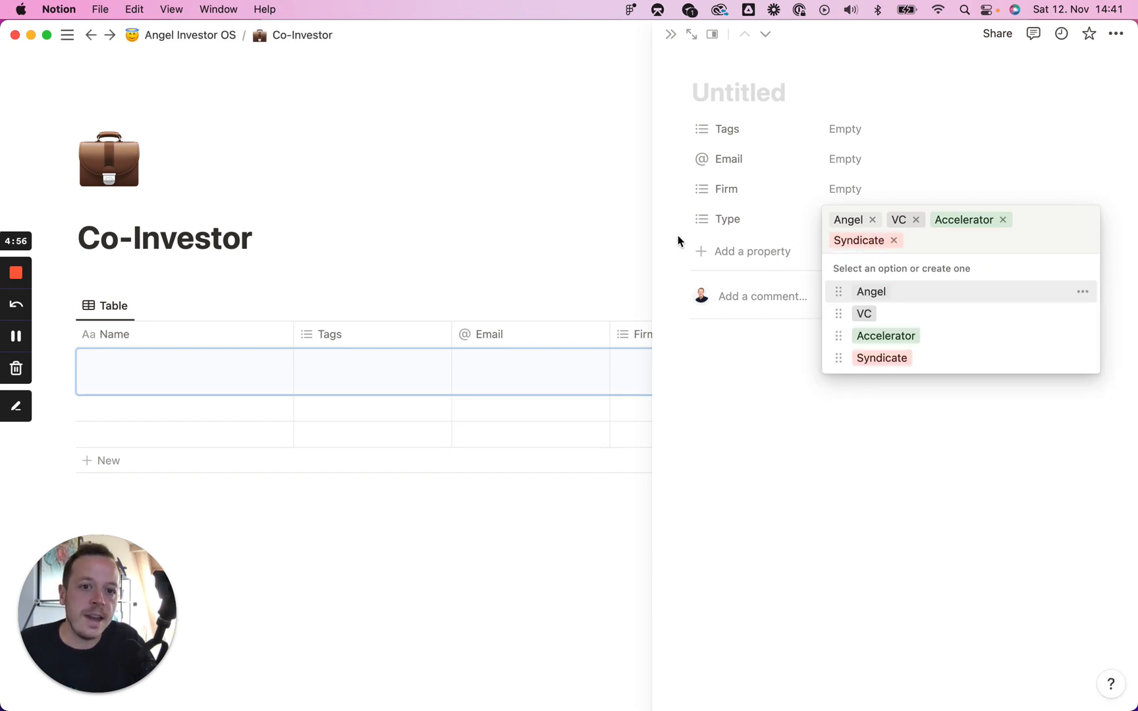
type("Family ")
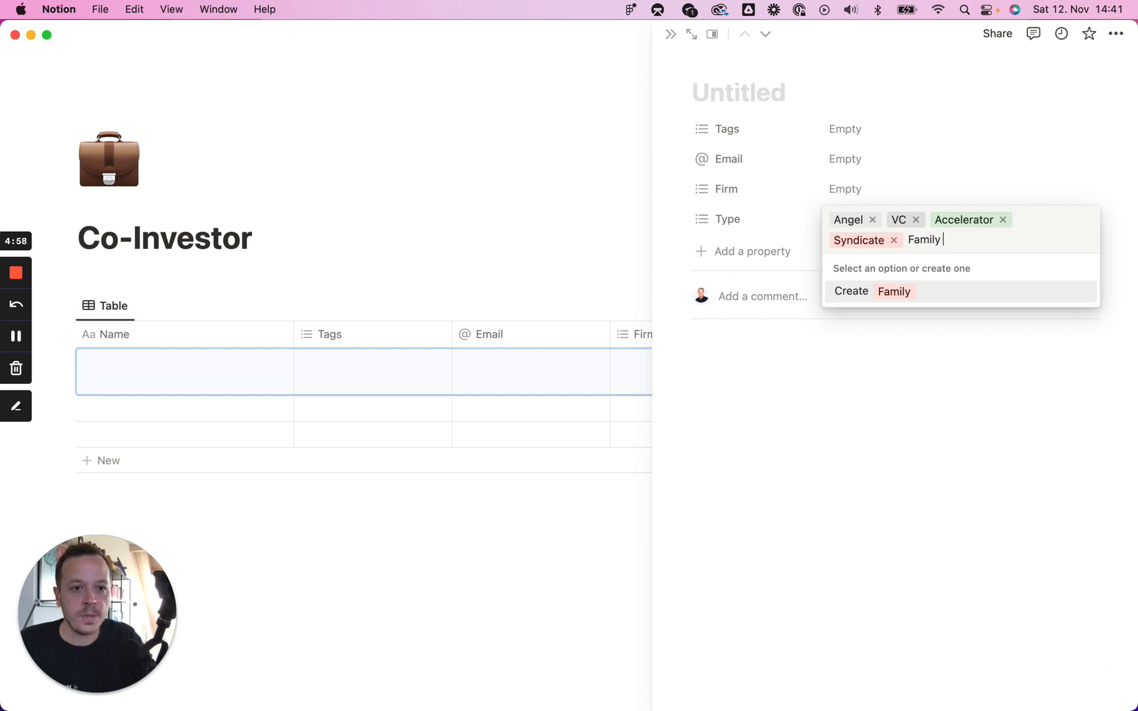
type("Office")
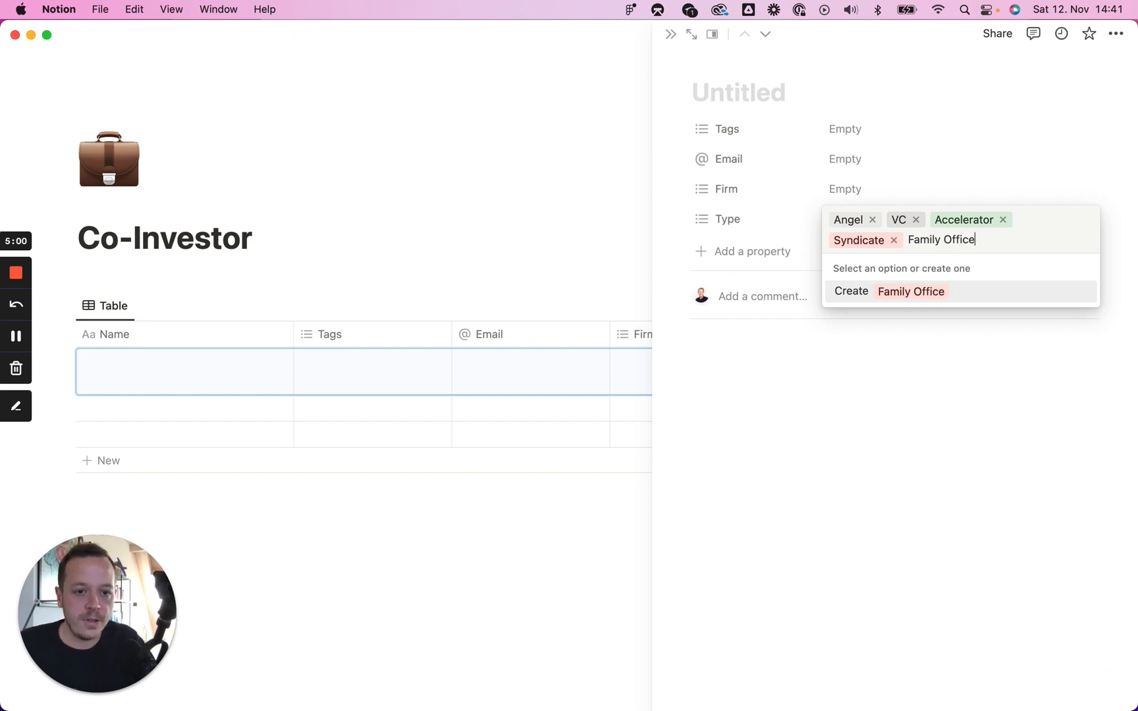
key("Return")
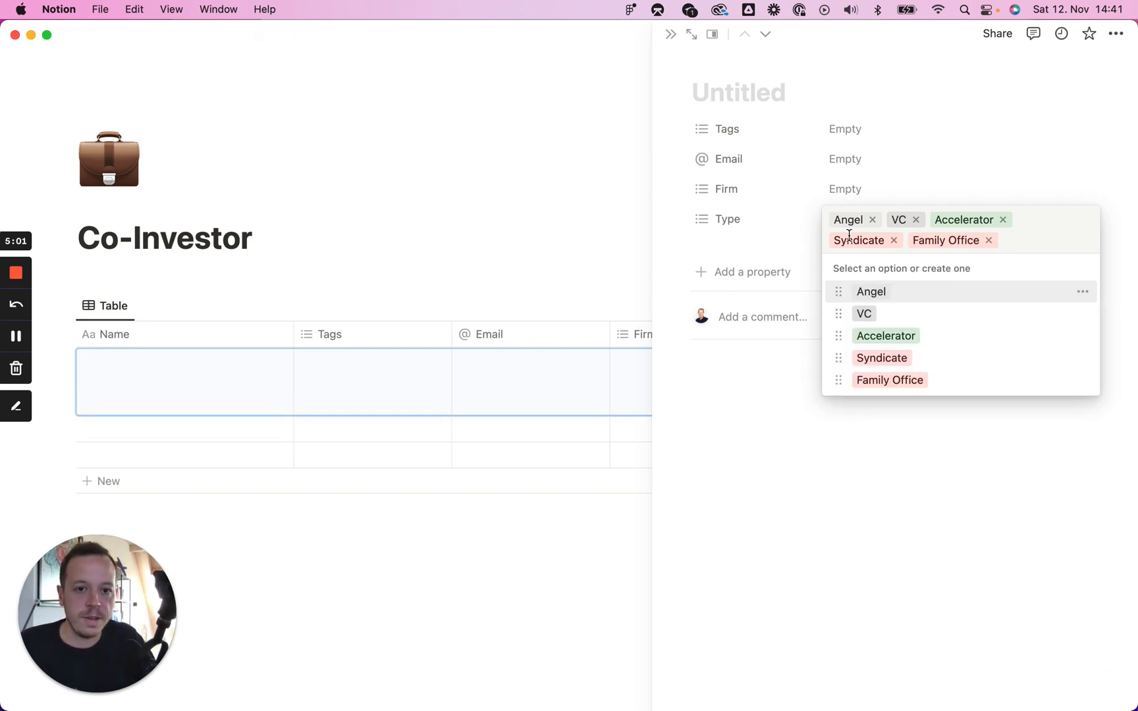
left_click(698, 233)
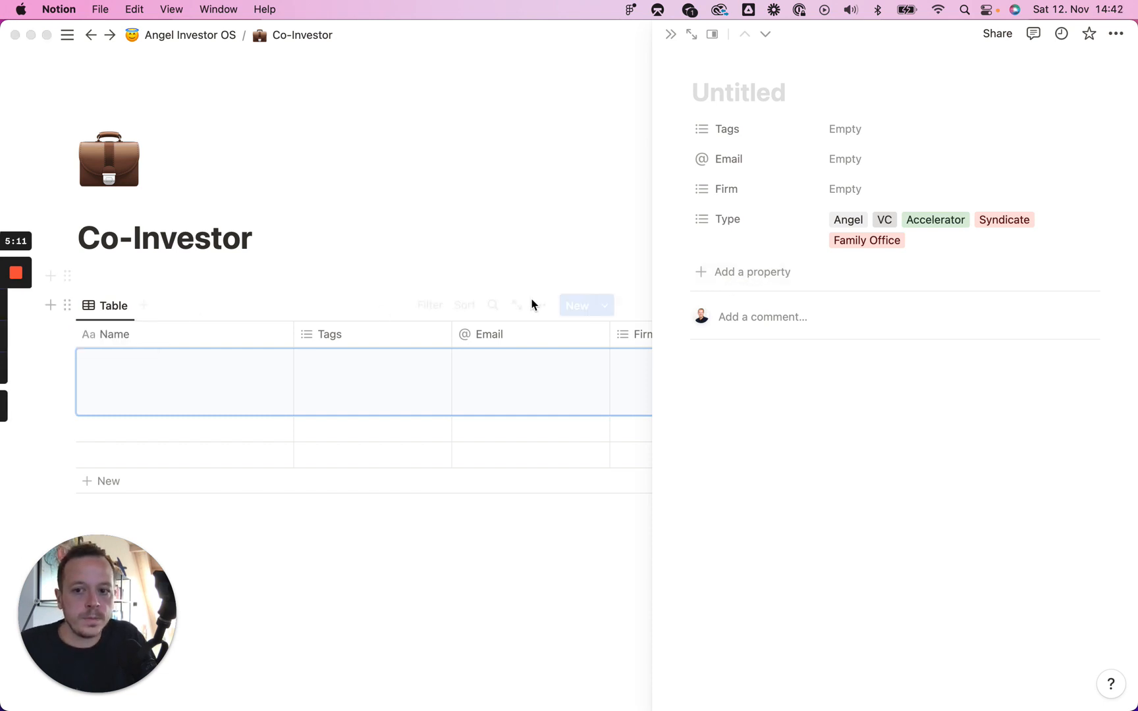
left_click(751, 275)
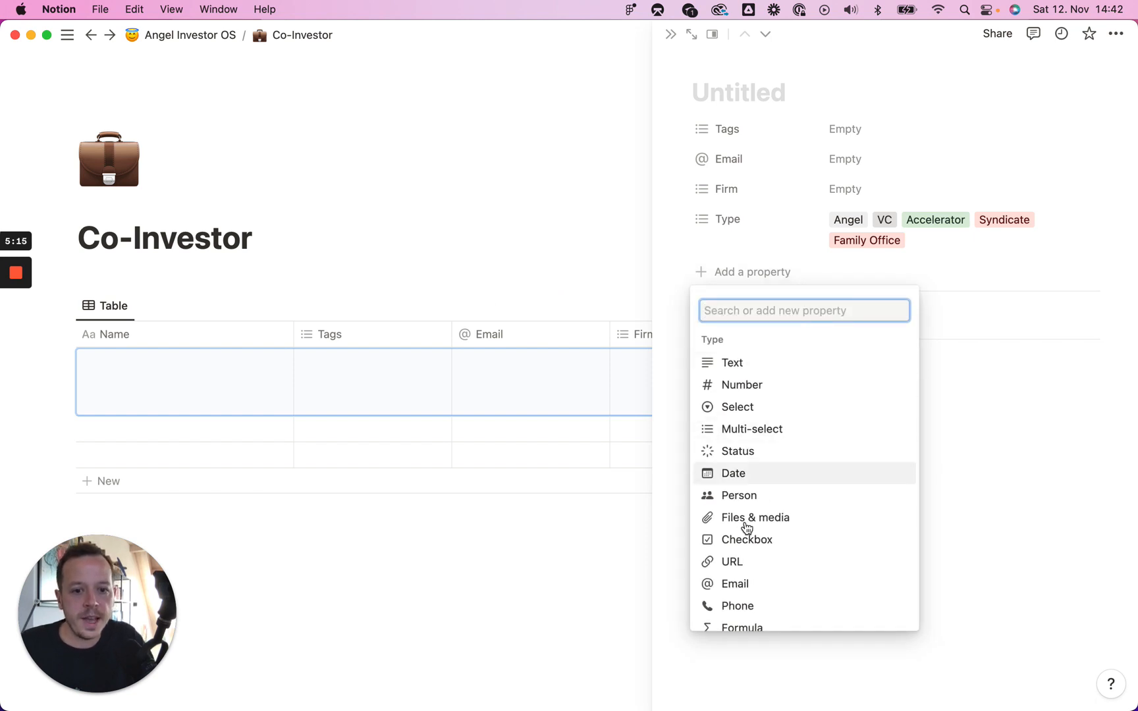
Step: Add URL and LinkedIn link properties, moving both between Email and Firm
left_click(732, 561)
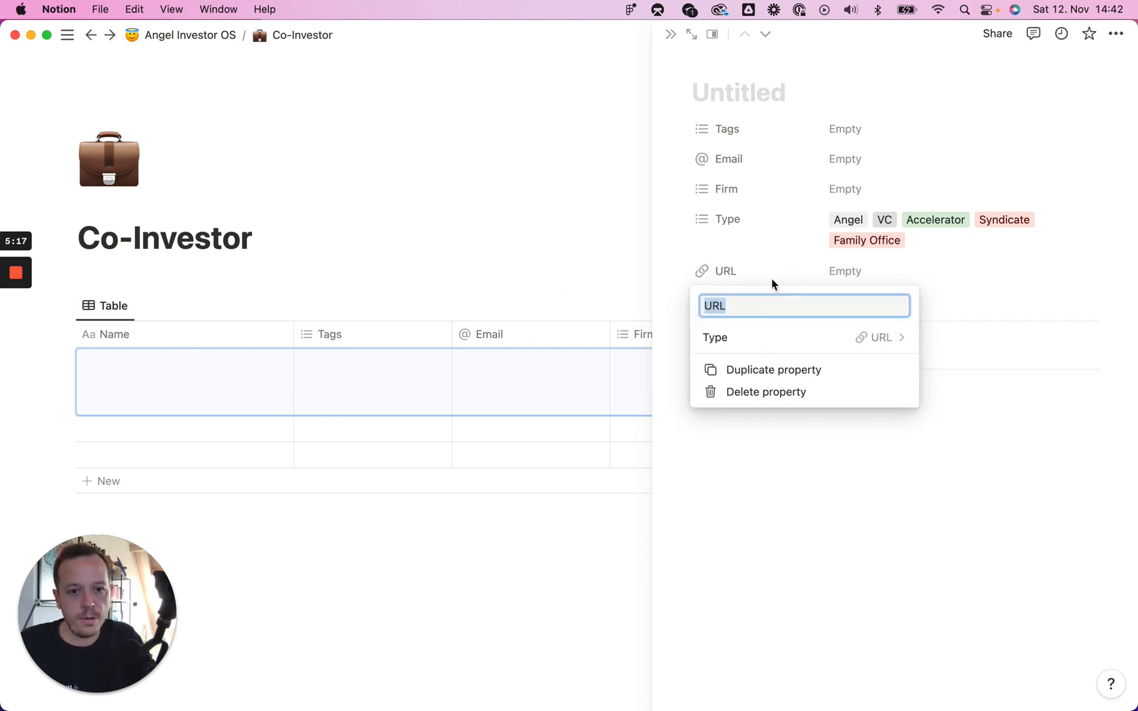
left_click(678, 270)
left_click_drag(678, 271, 719, 184)
left_click(749, 304)
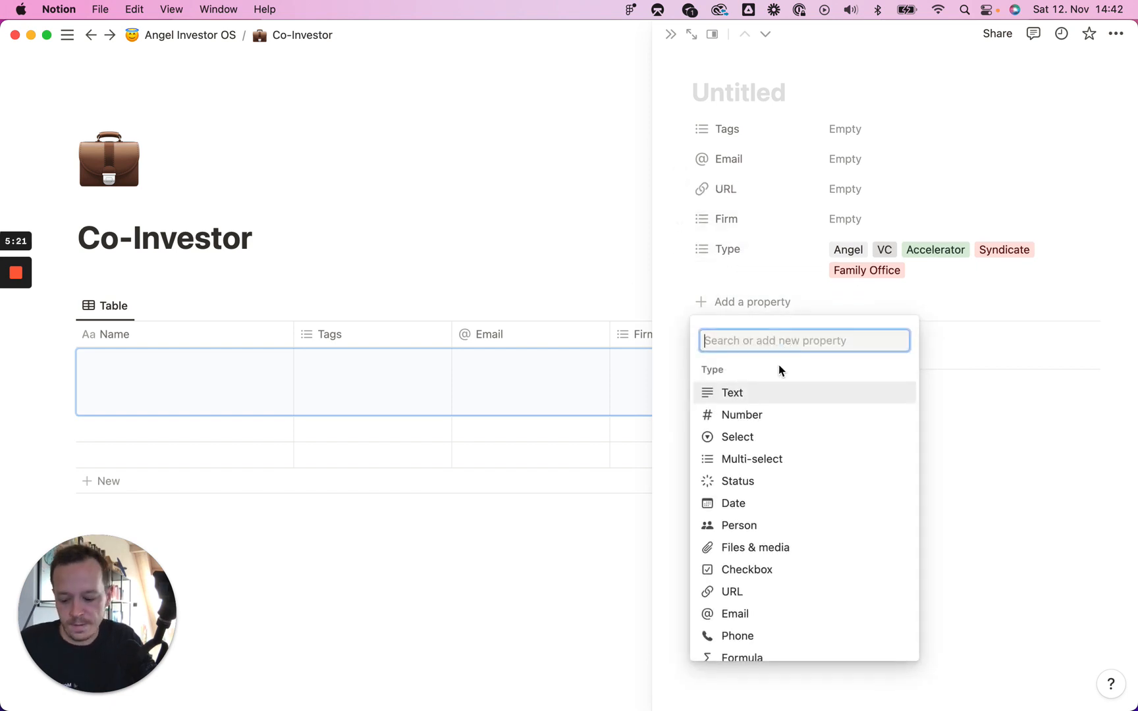
type("Url")
left_click(751, 395)
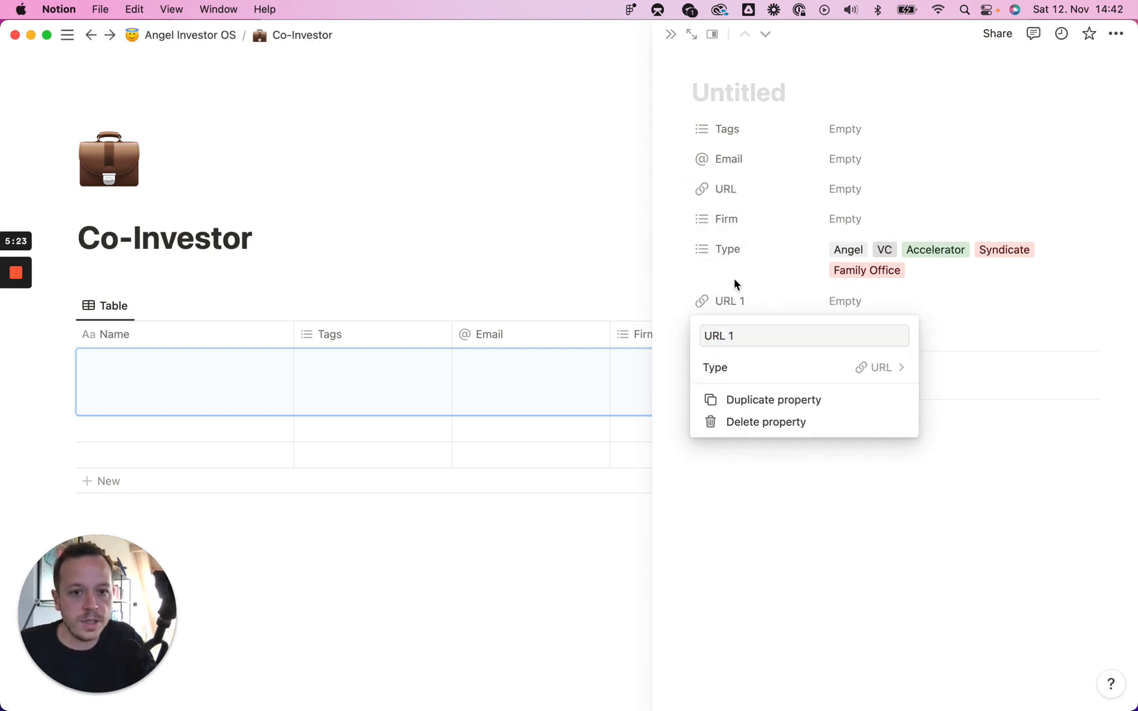
type("LinkedIn")
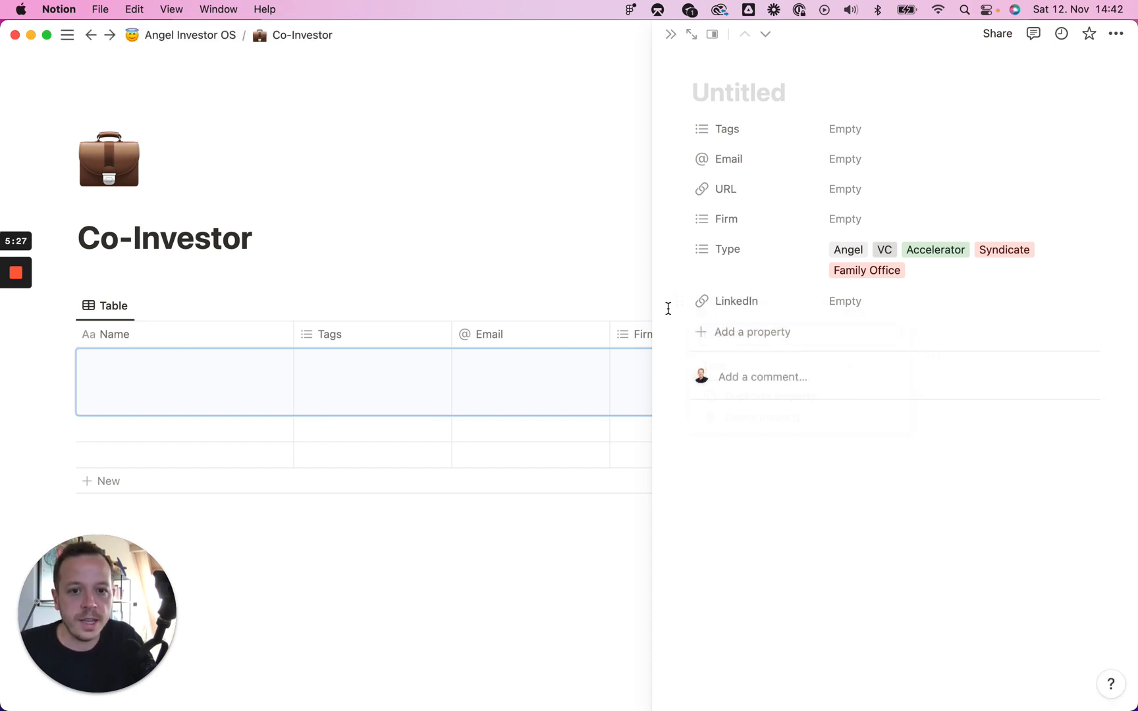
key("Return")
left_click_drag(678, 301, 691, 213)
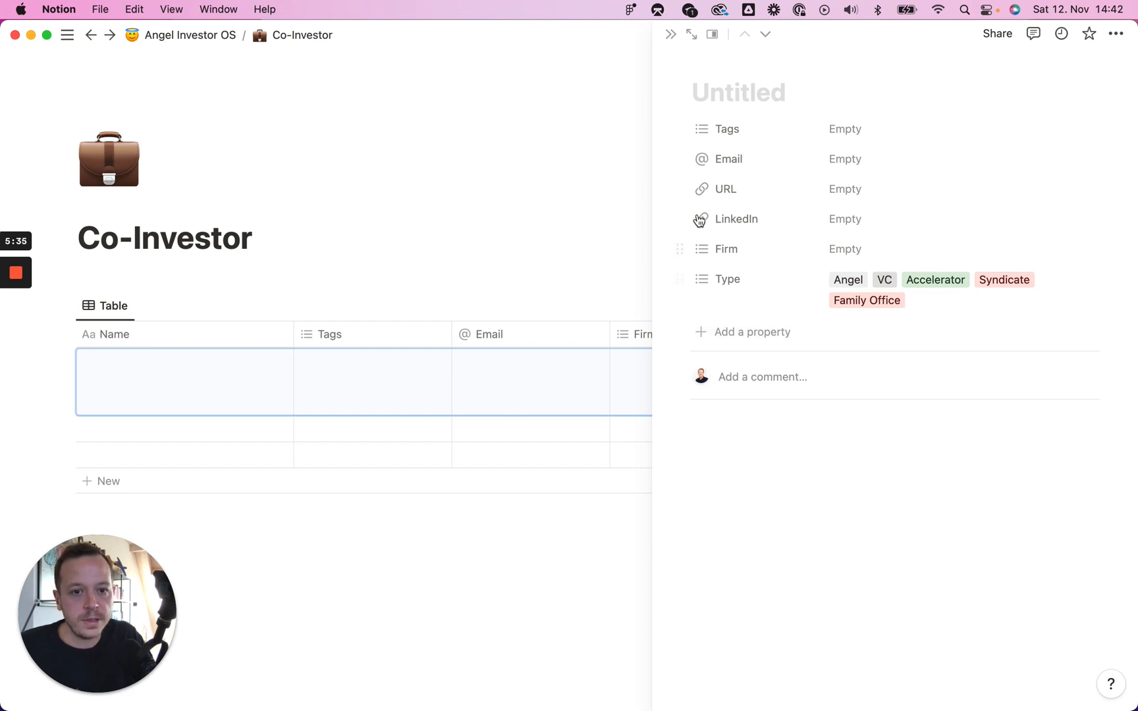
Step: Add a Twitter link property placed between LinkedIn and Firm
left_click(762, 333)
type("Url")
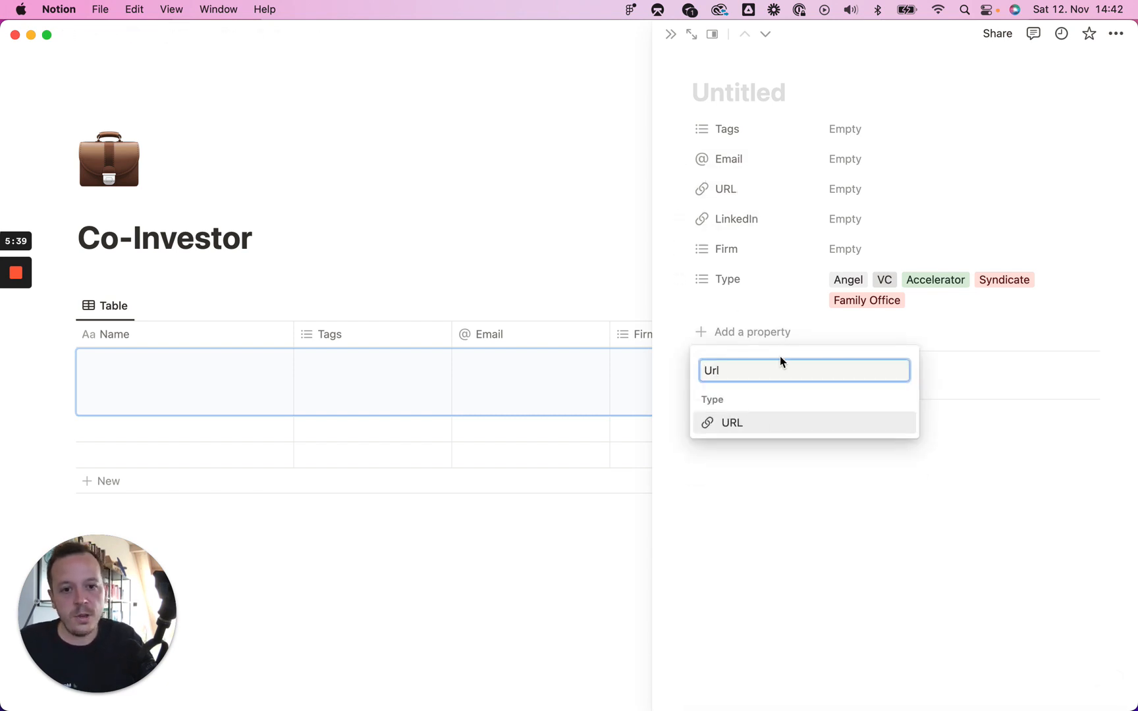
left_click(736, 424)
type("Tw")
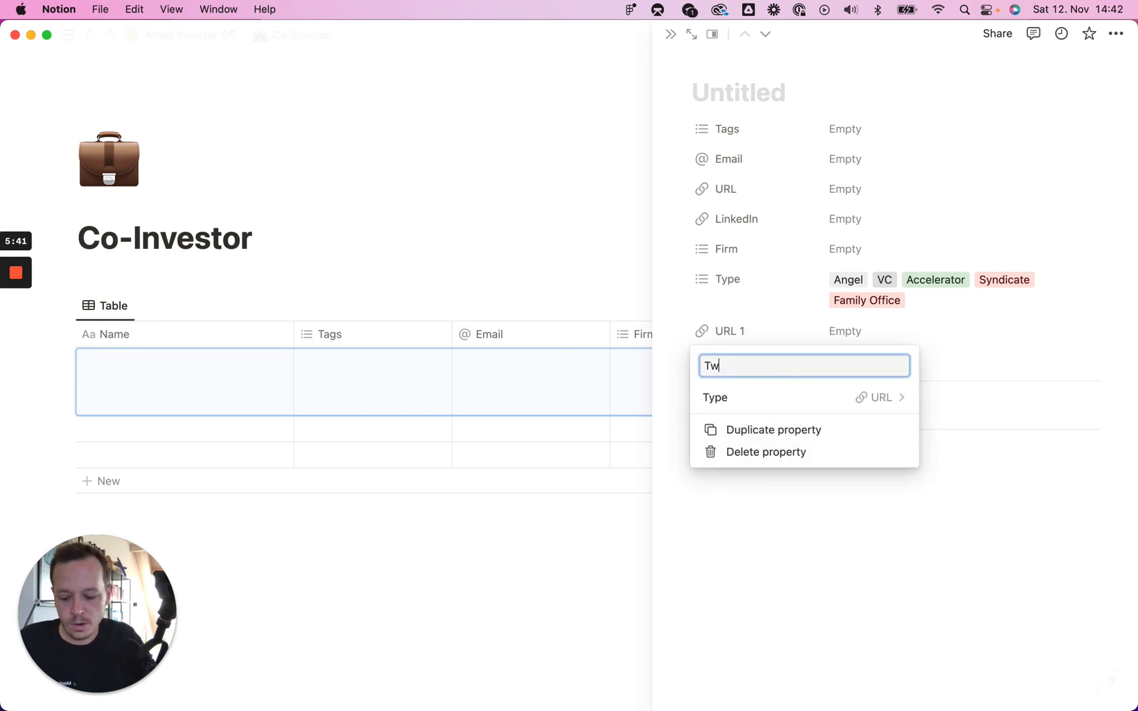
type("itter")
key("Return")
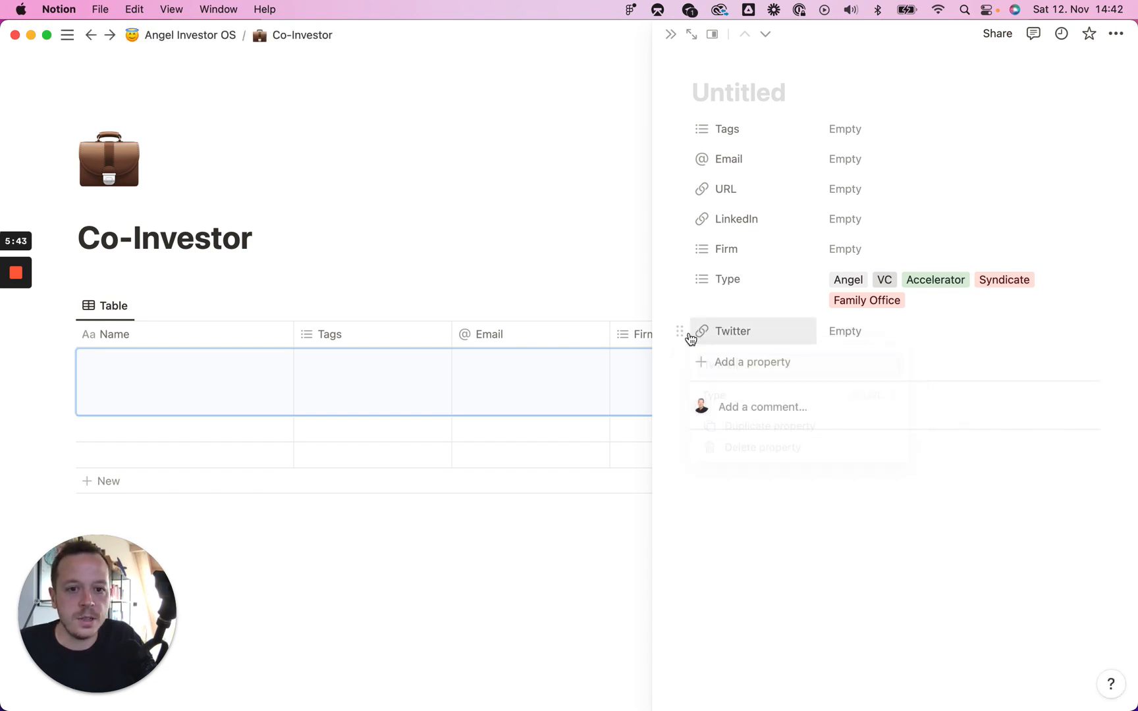
left_click_drag(681, 331, 725, 251)
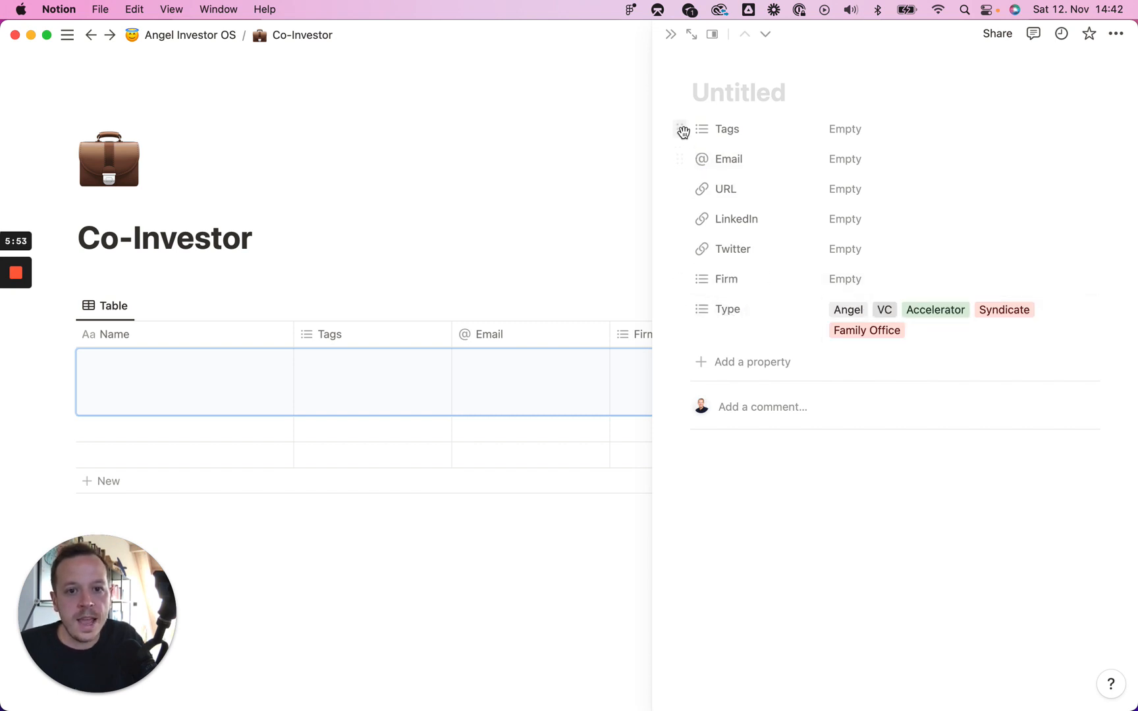
Step: Move the Tags property below Type and rename it 'Area of Focus'
left_click_drag(682, 131, 721, 328)
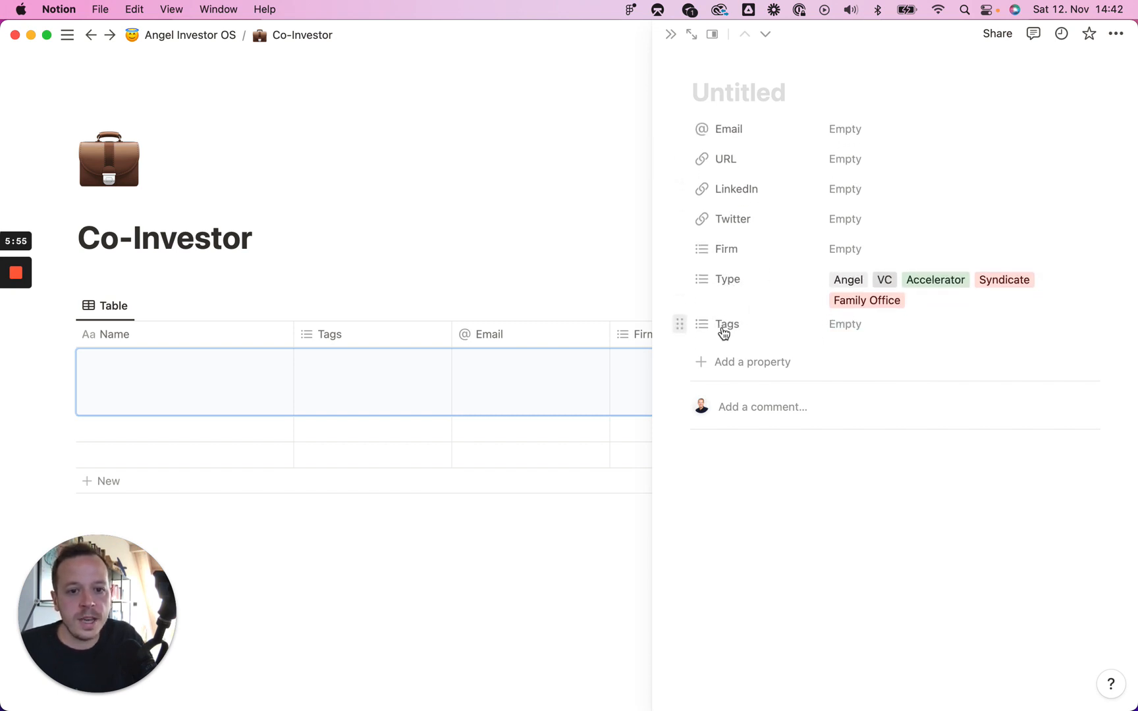
left_click(733, 335)
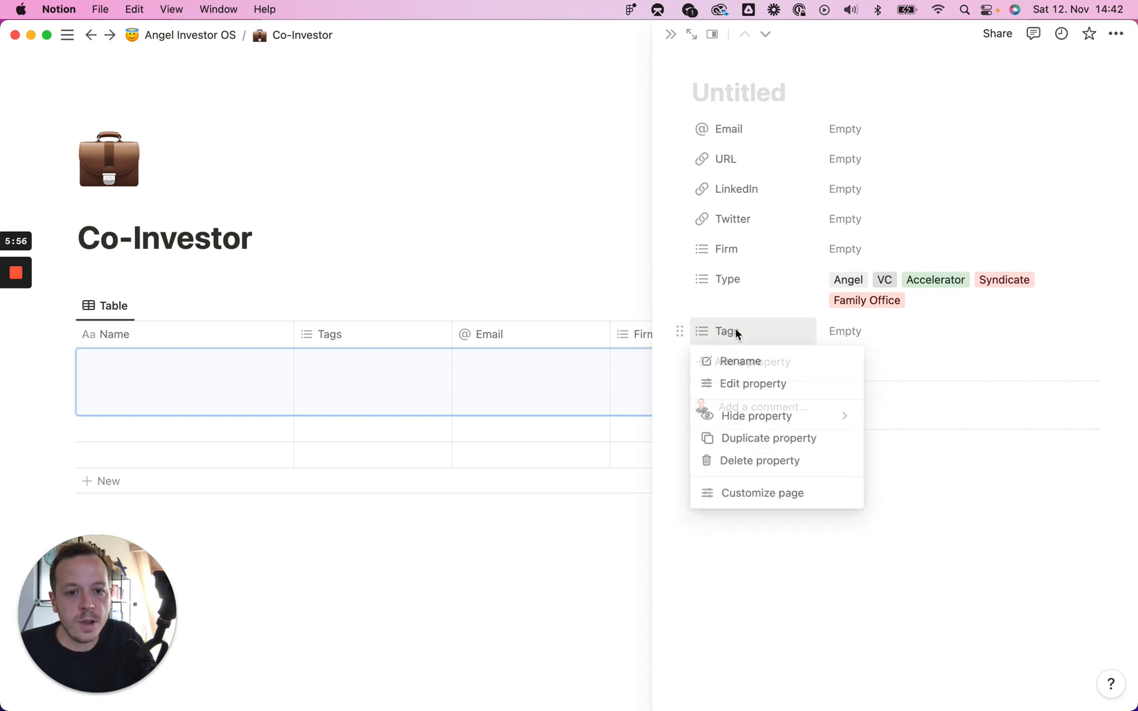
left_click(775, 382)
left_click(790, 361)
key("super+a")
type("Are")
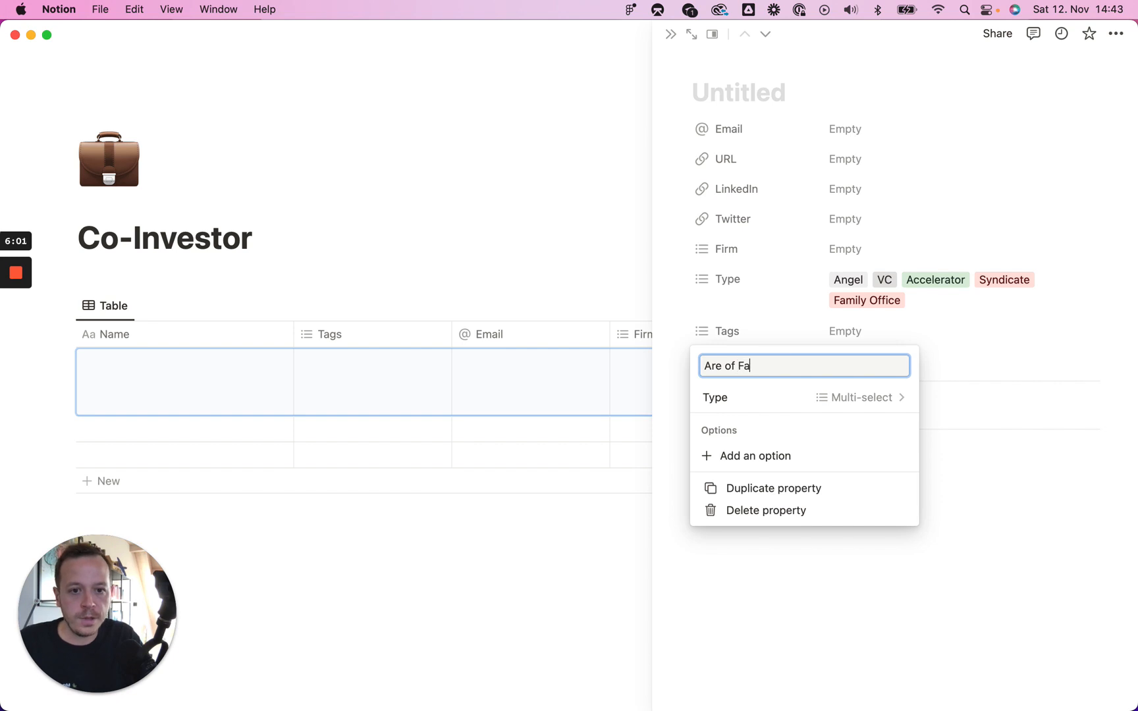
type("a of Foc")
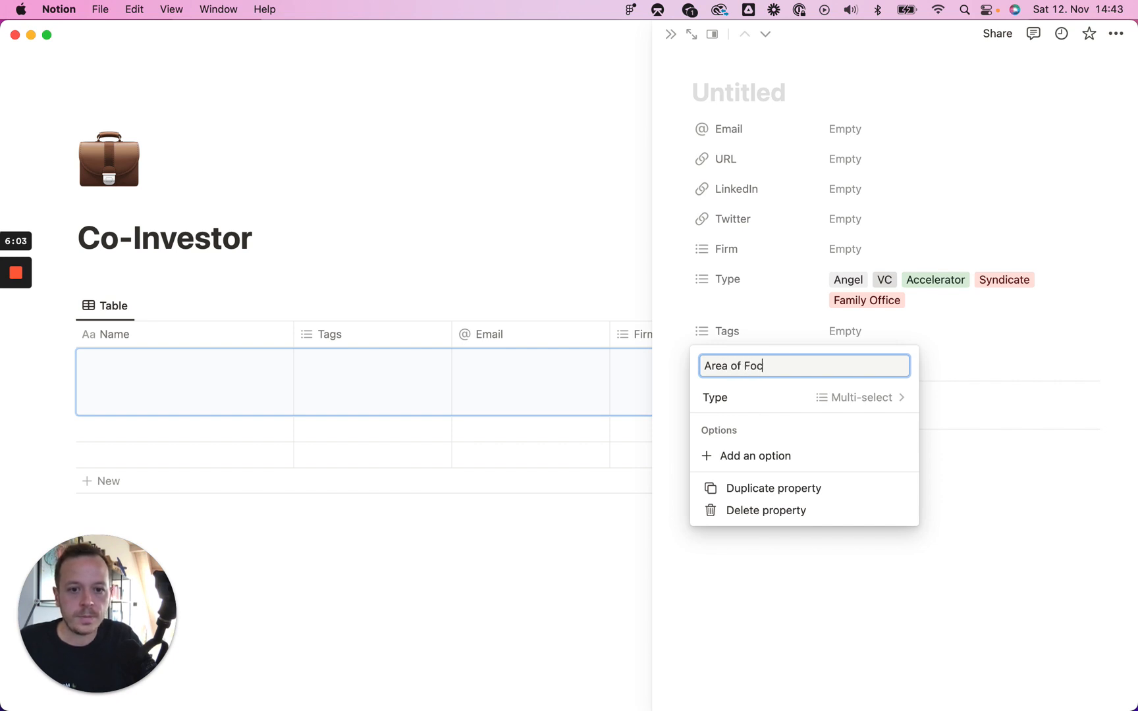
type("us")
left_click(836, 338)
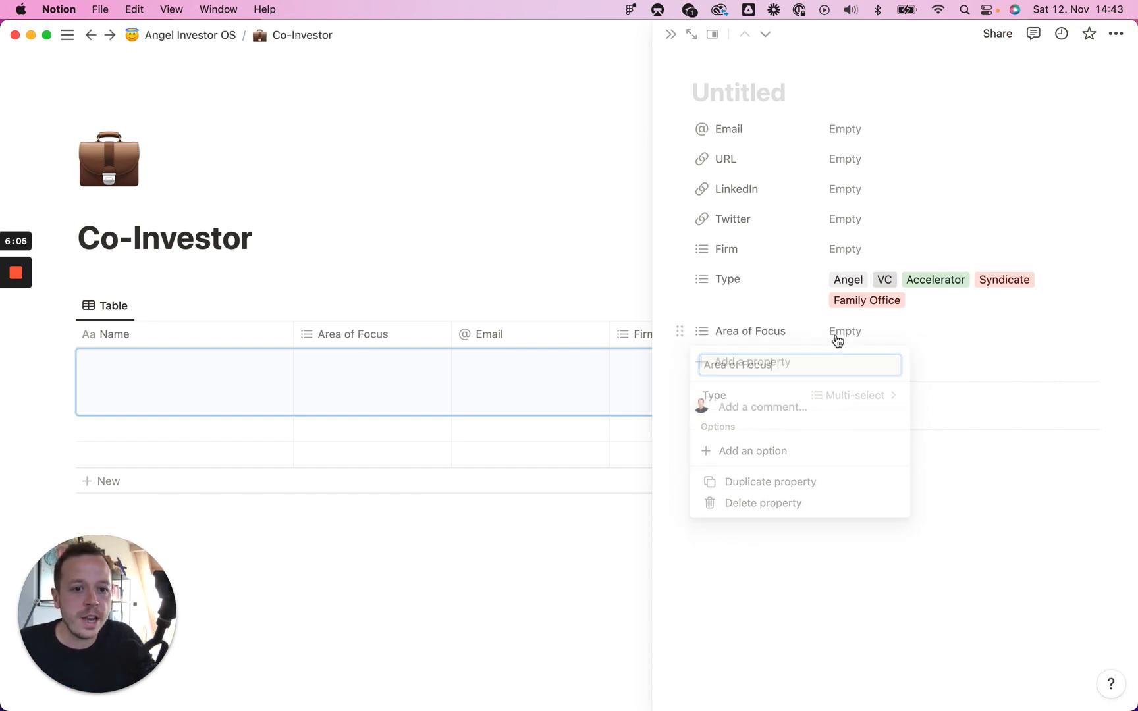
Step: Tag Area of Focus with SaaS, Marketplaces, Community and eCommerce
left_click(862, 339)
type("SaaS")
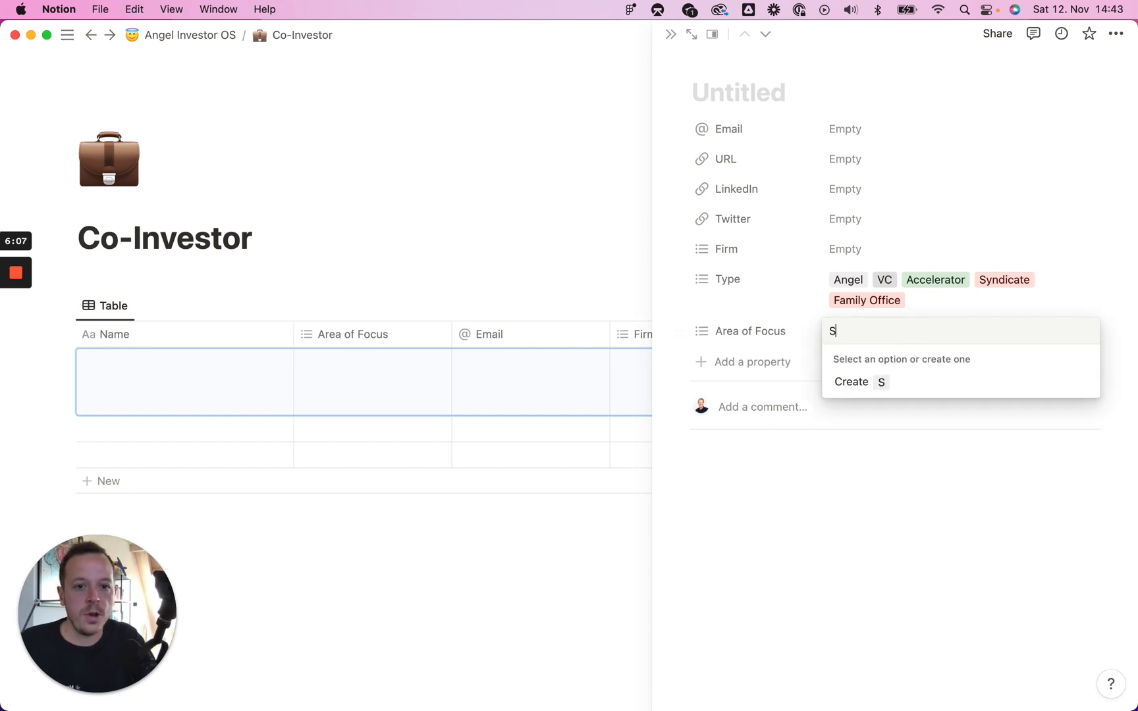
key("Return")
type("M")
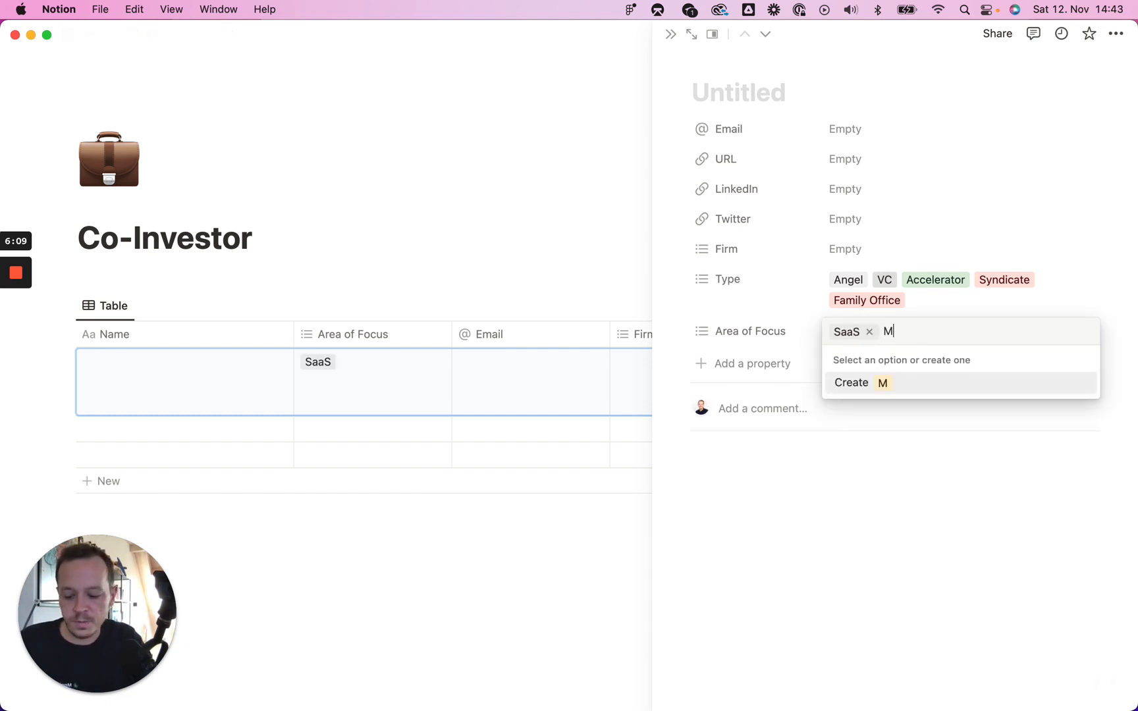
type("arketplaces")
key("Return")
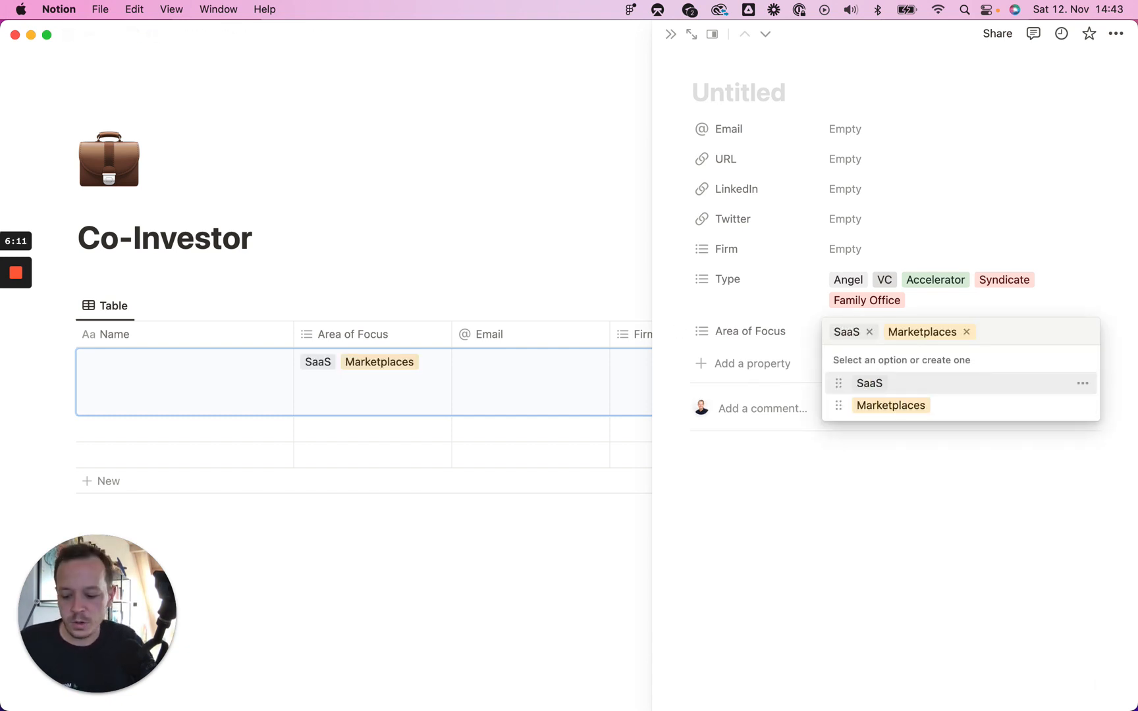
type("Community")
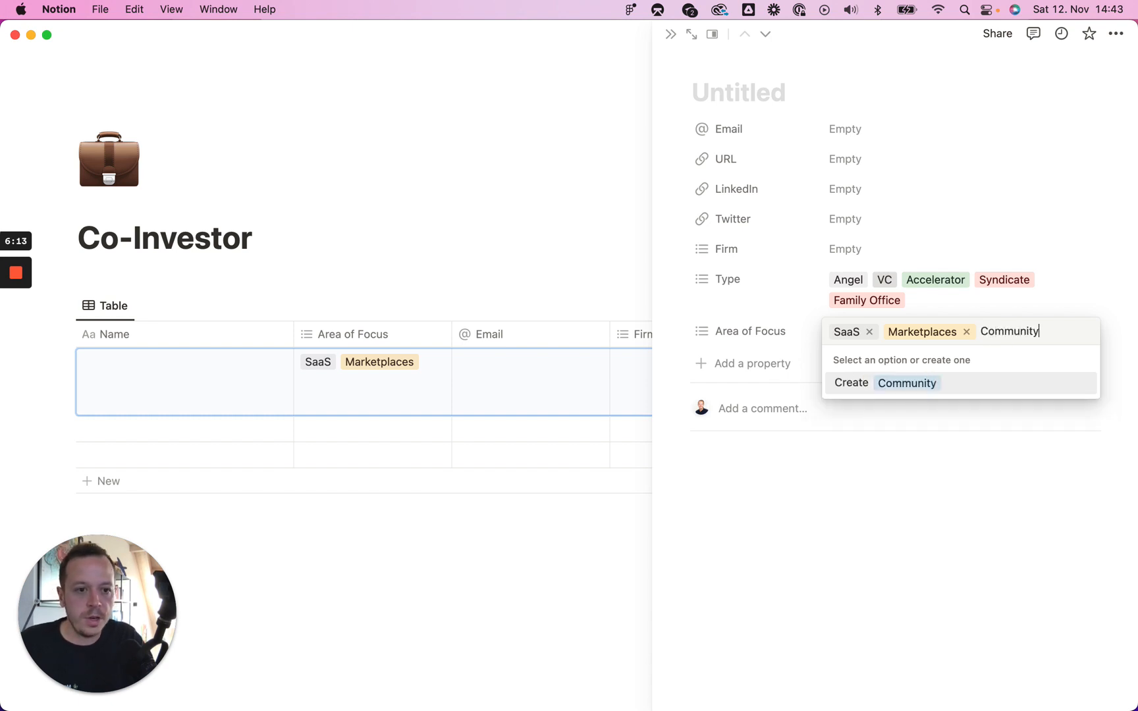
key("Return")
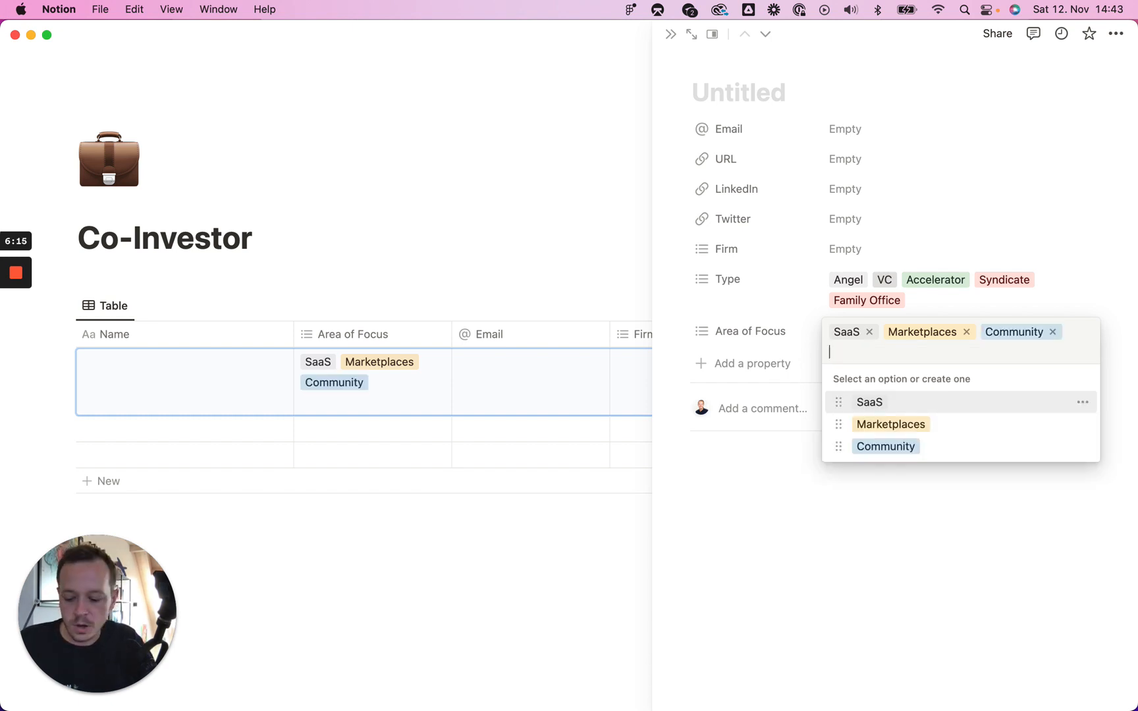
type("eCommer")
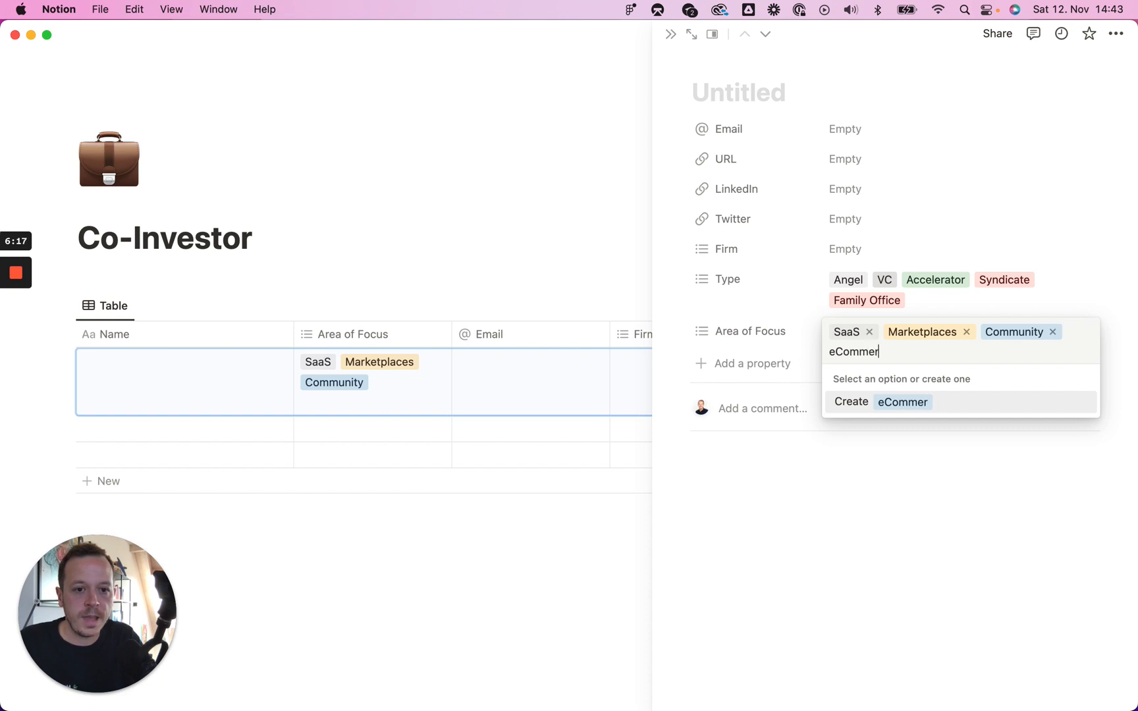
type("ce")
key("Return")
left_click(764, 343)
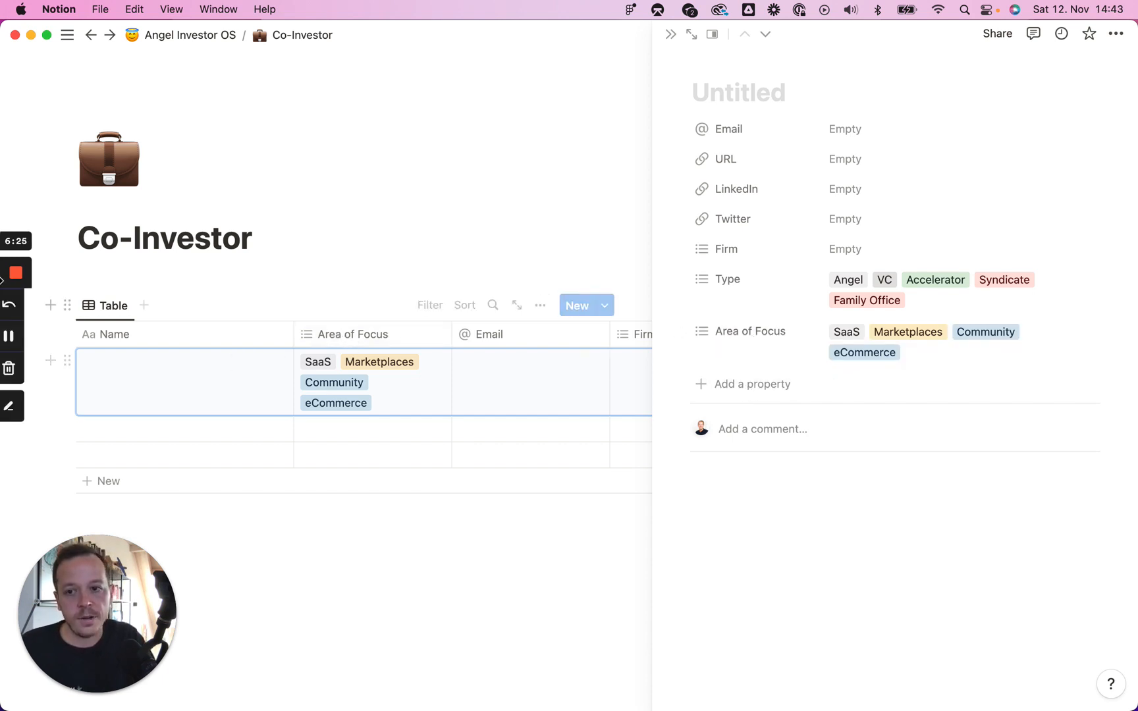
Step: Add an 'Avg. Check-Size' Number property formatted as US Dollar
left_click(764, 386)
left_click(759, 387)
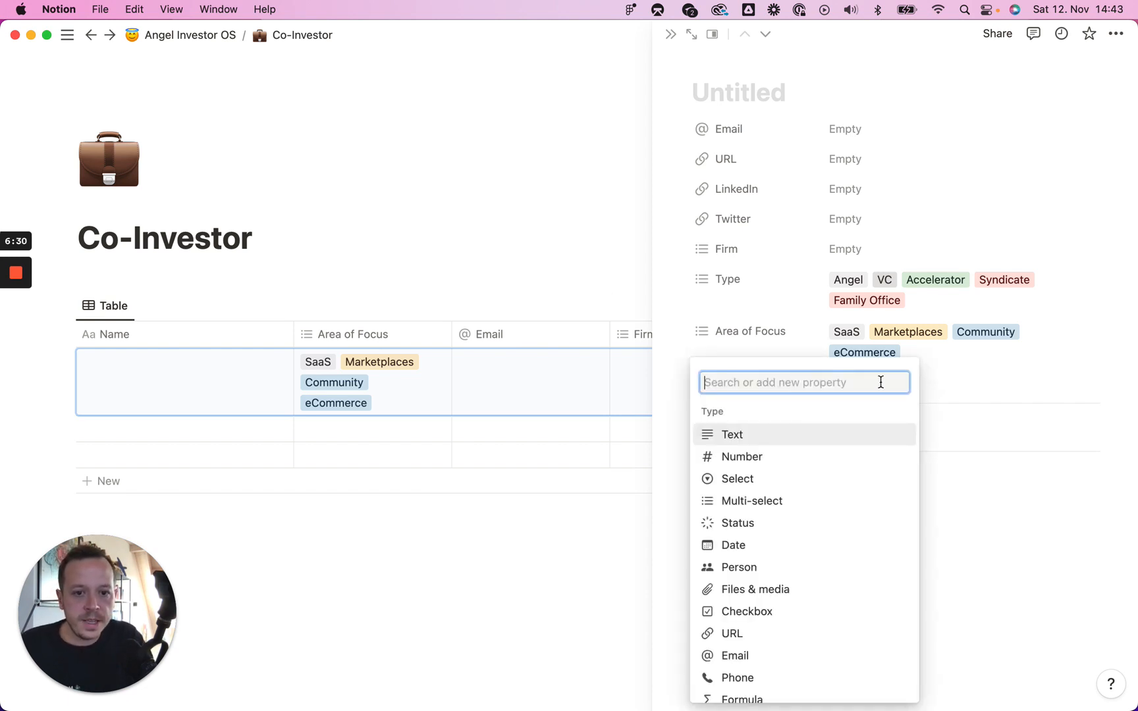
left_click(741, 457)
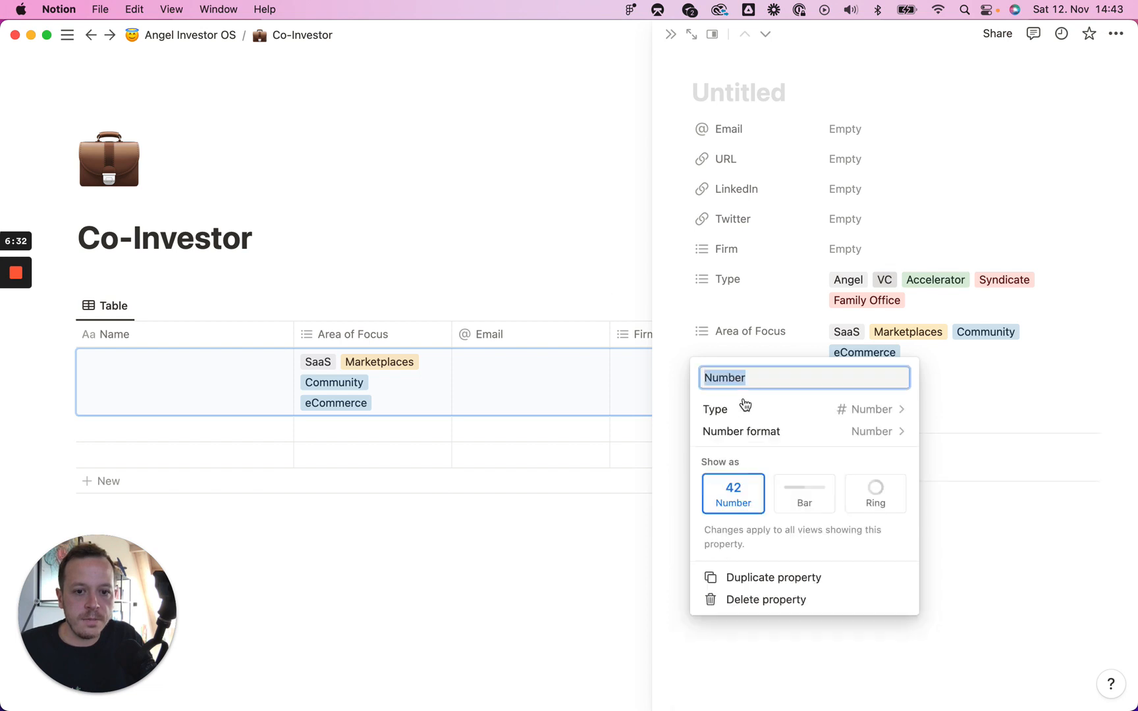
type("Avg. Check-Size")
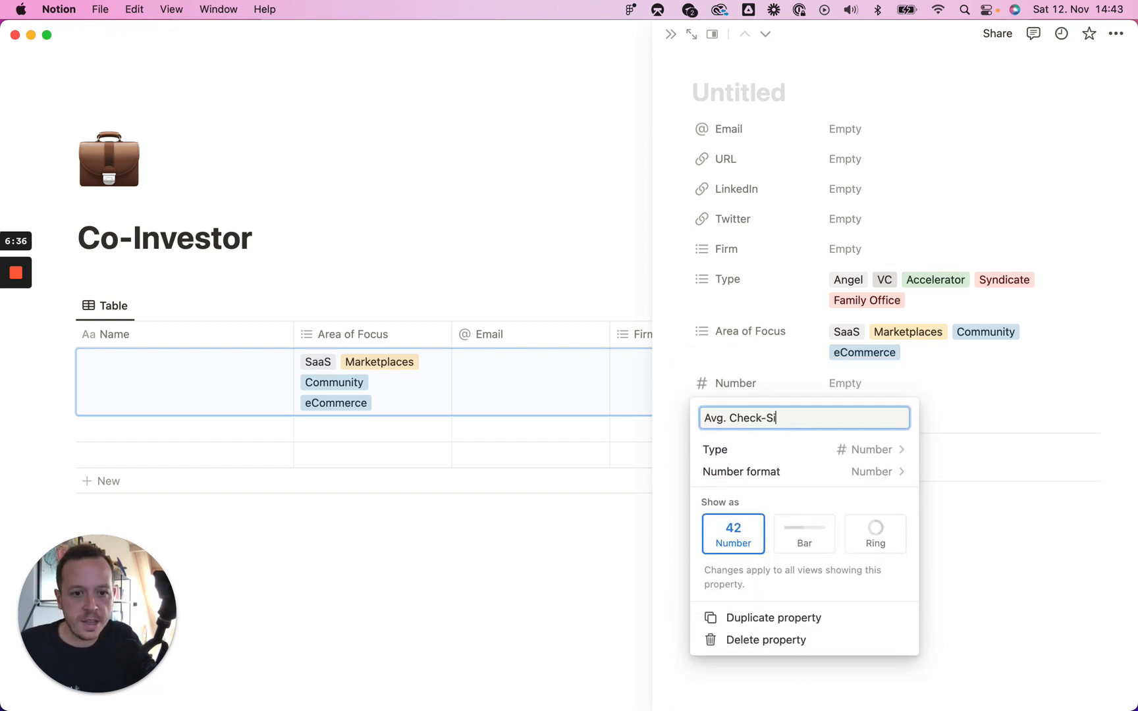
left_click(894, 473)
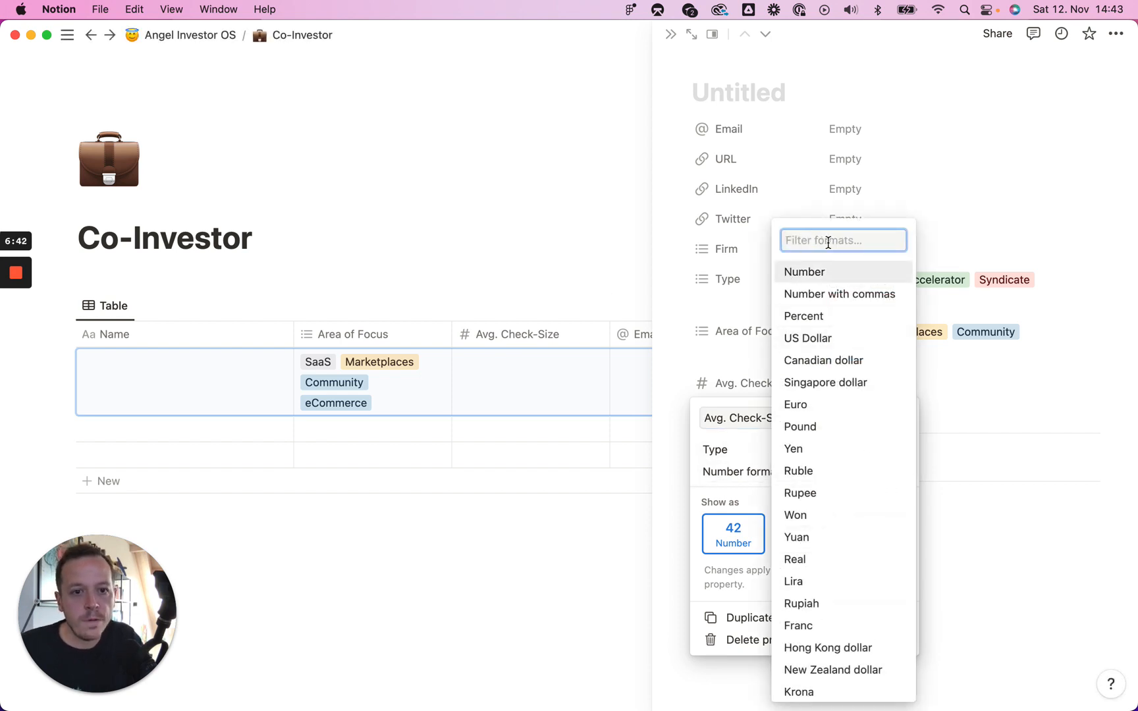
type("usd")
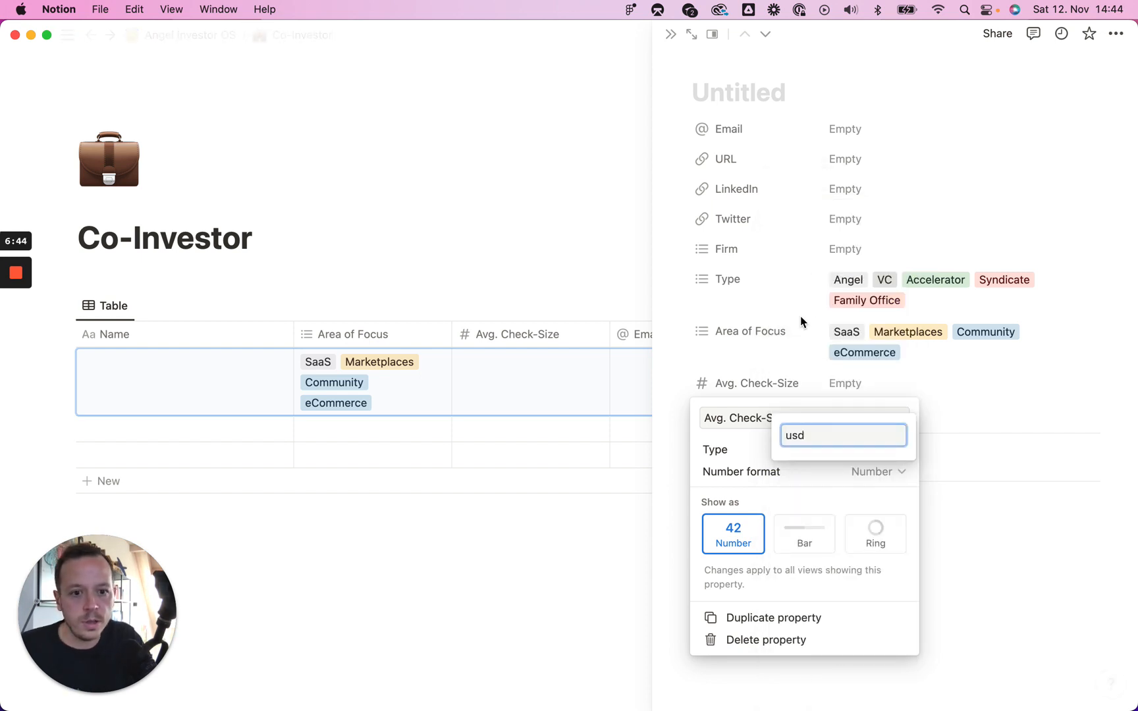
key("BackSpace")
key("BackSpace")
key("BackSpace")
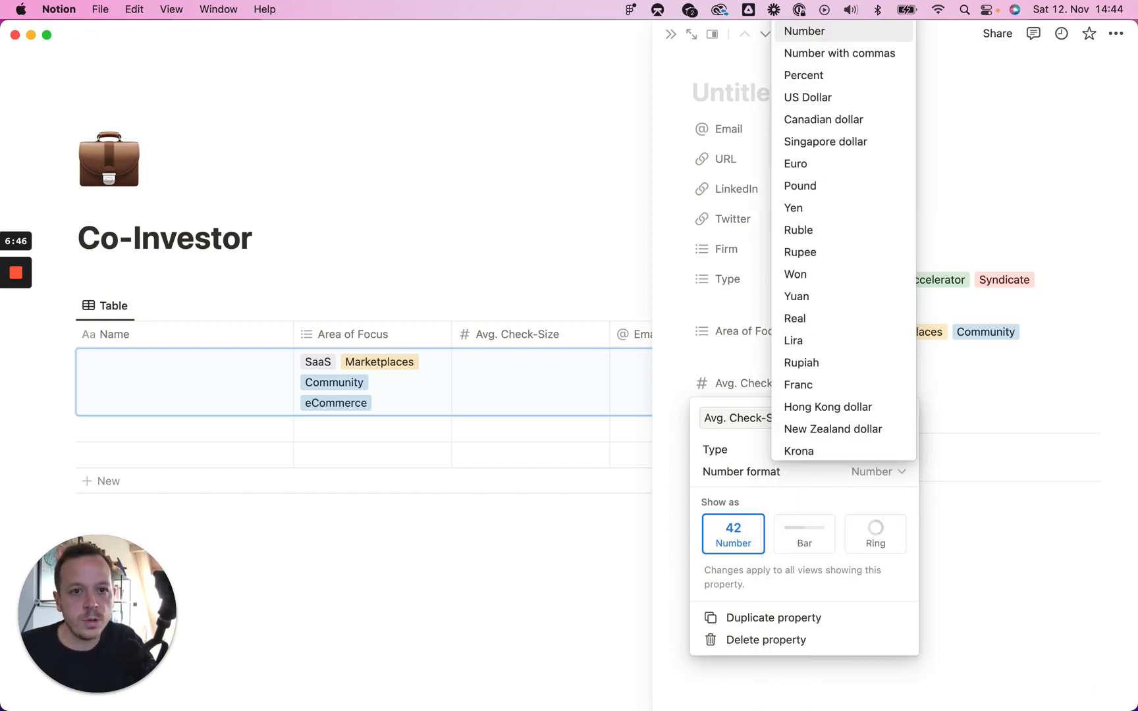
left_click(840, 99)
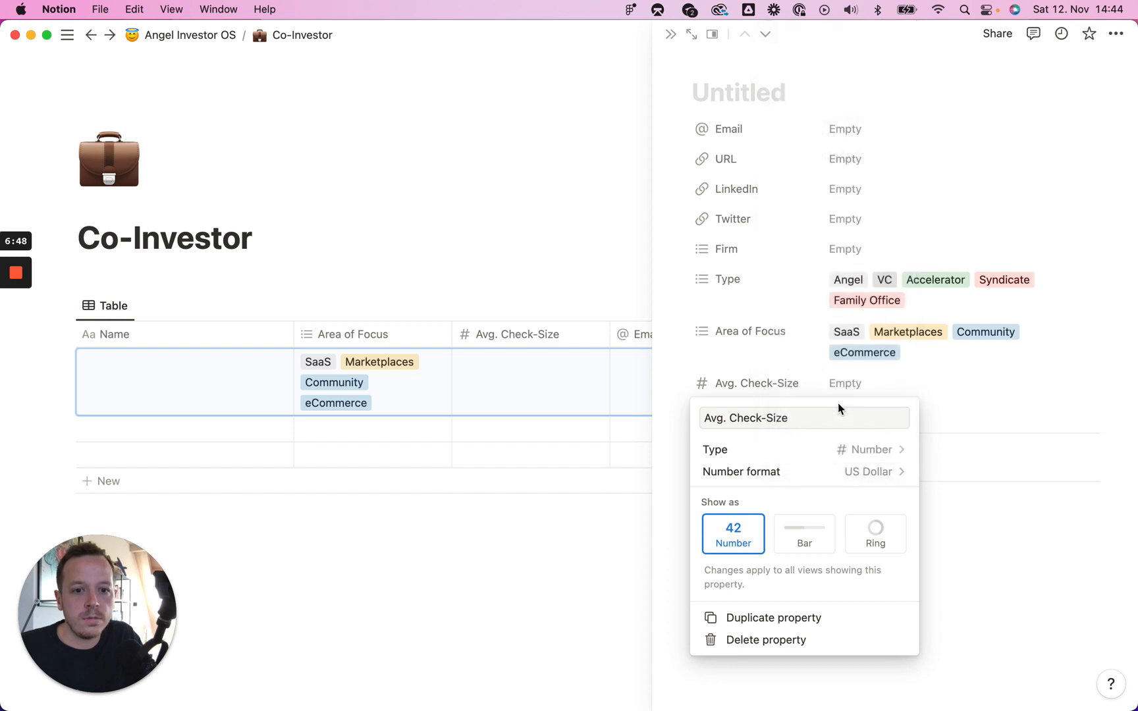
left_click(952, 376)
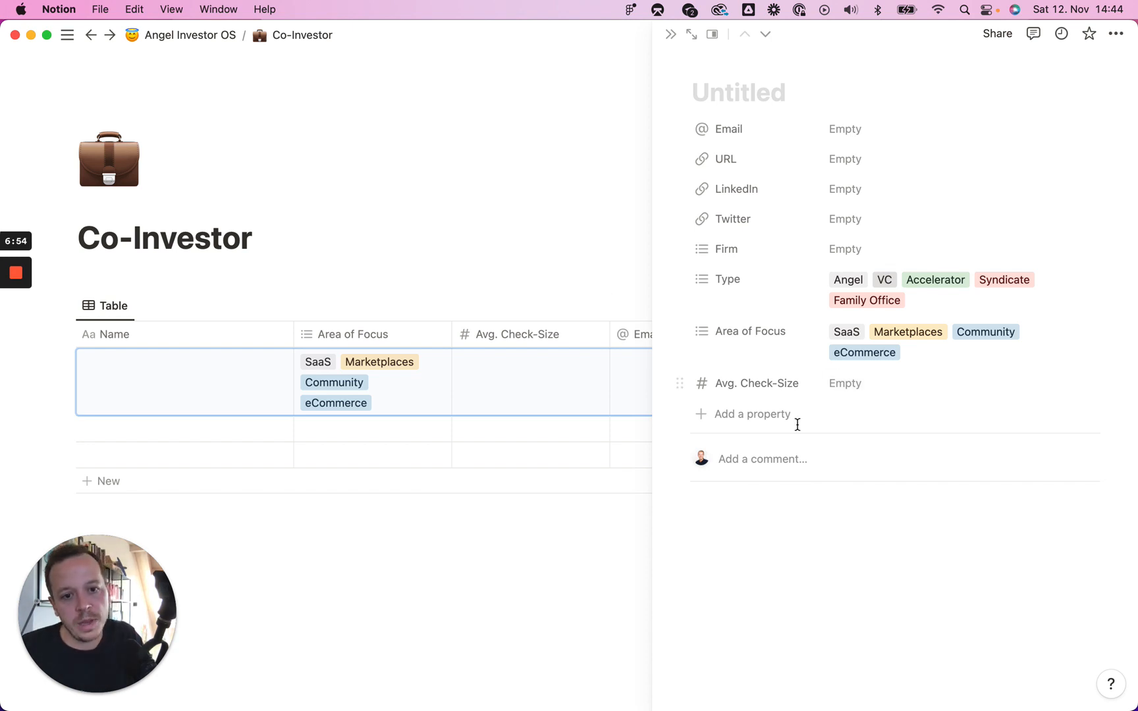
left_click(759, 419)
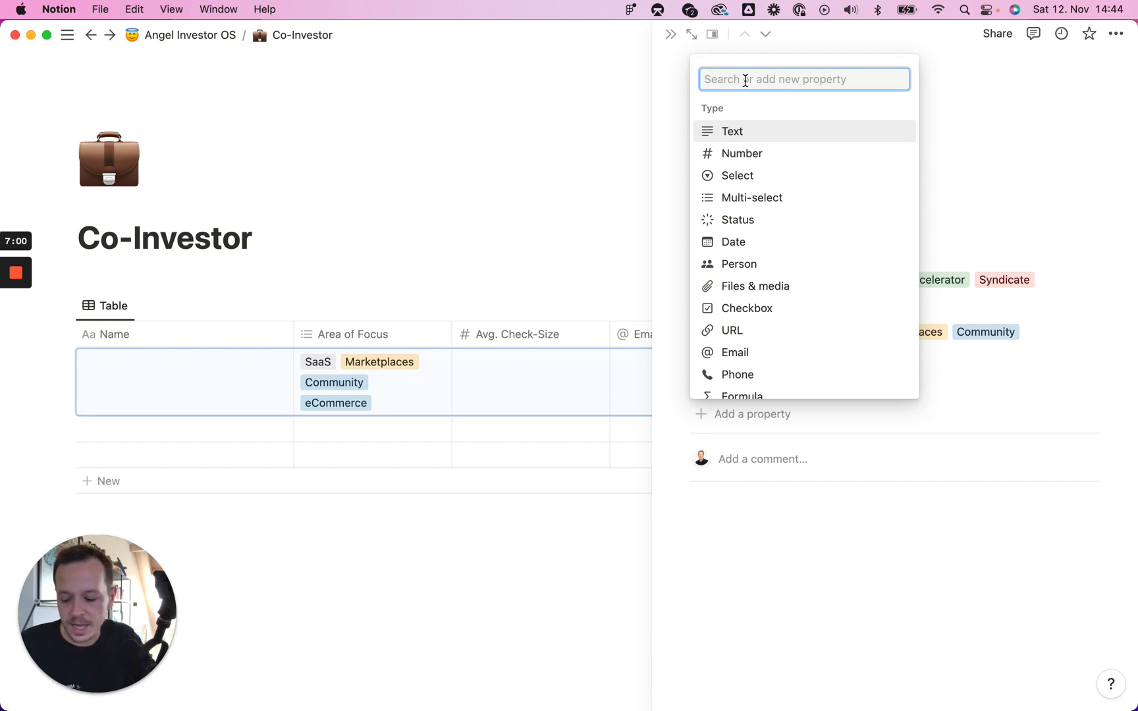
Step: Add a Multi-select property and name it 'Stages', correcting the mistyped name
type("multi")
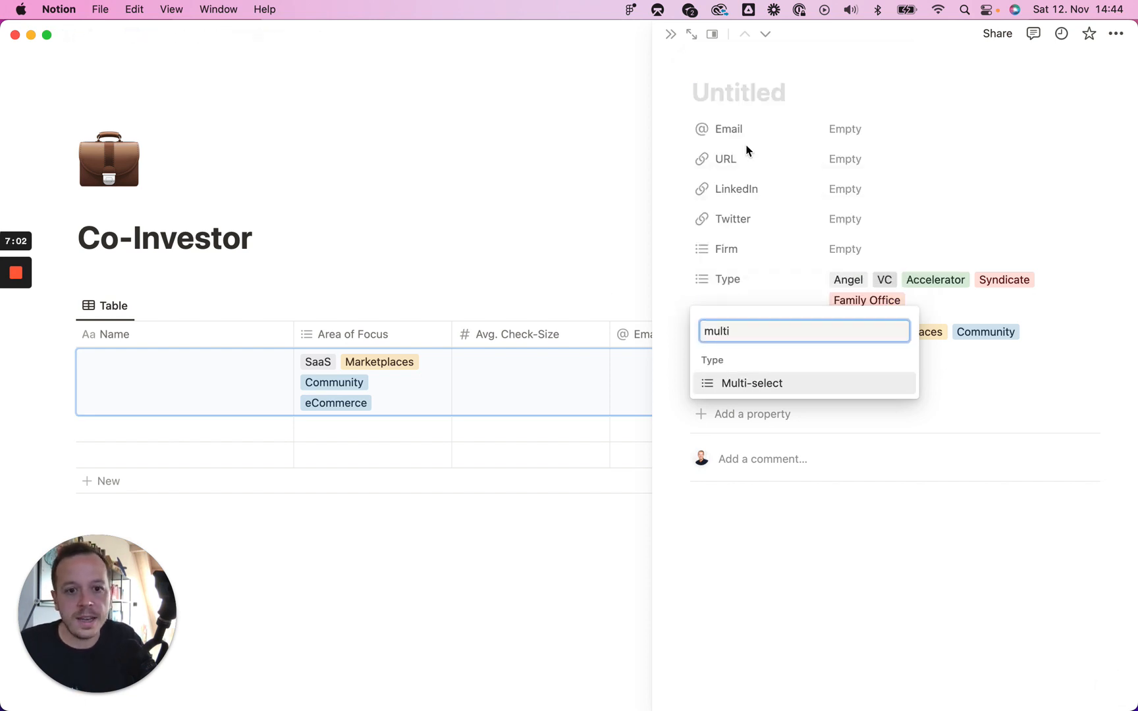
left_click(779, 382)
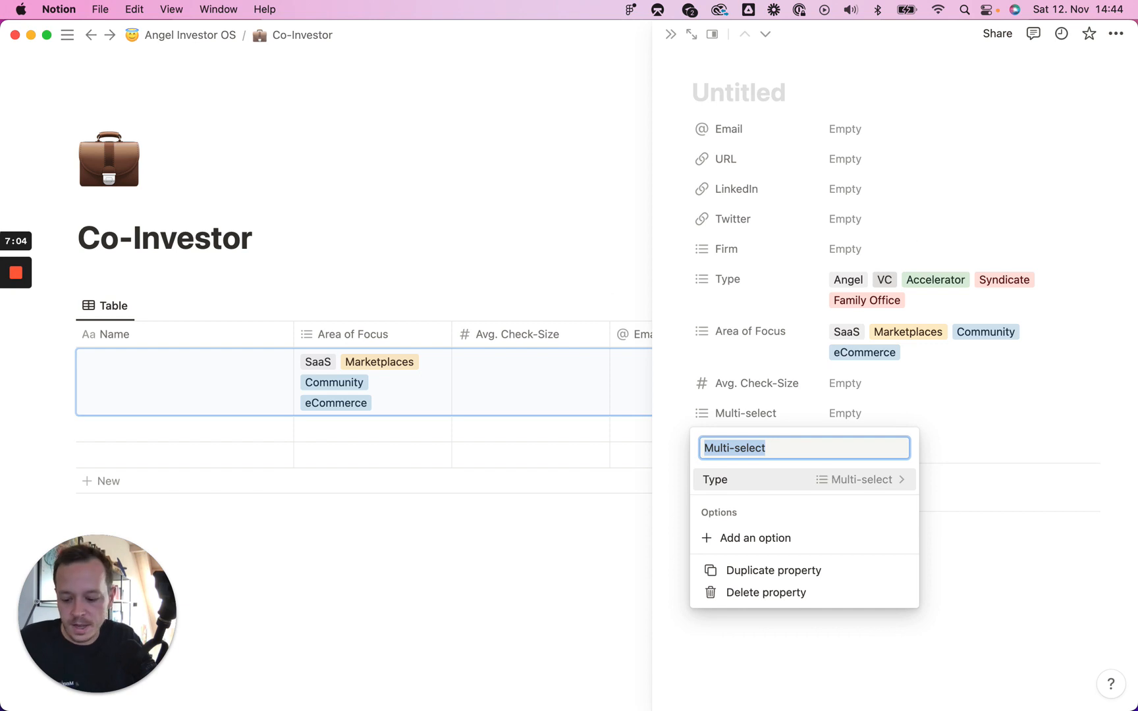
key("BackSpace")
type("Ro")
type("tages")
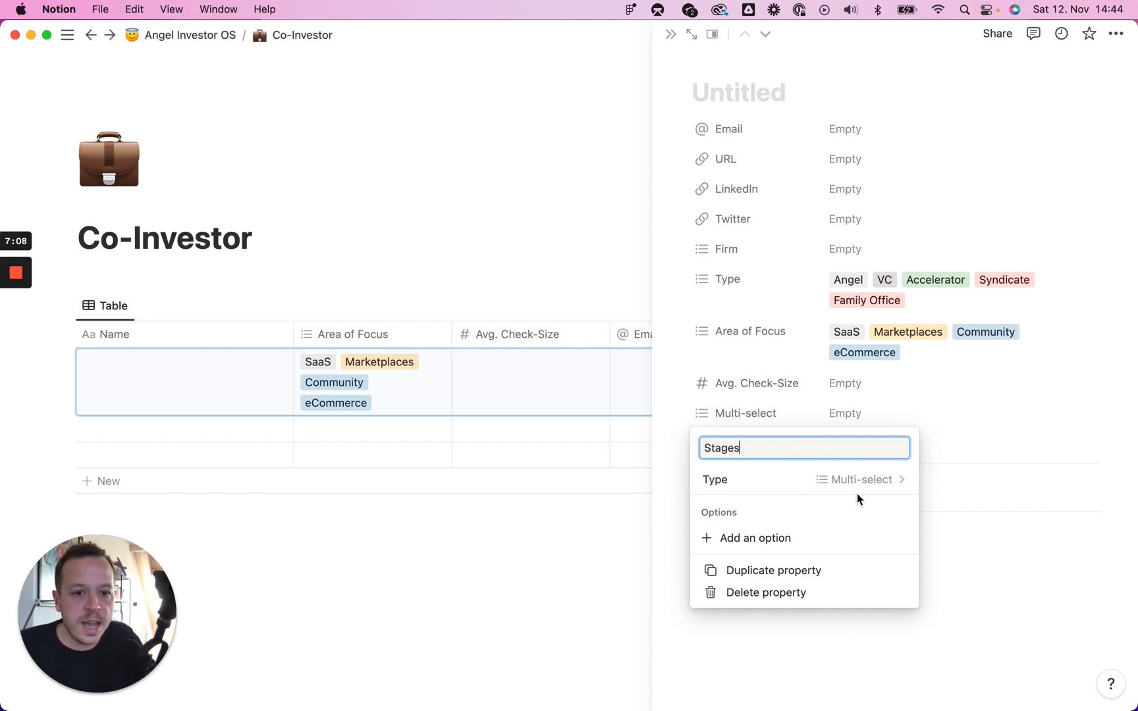
left_click(941, 429)
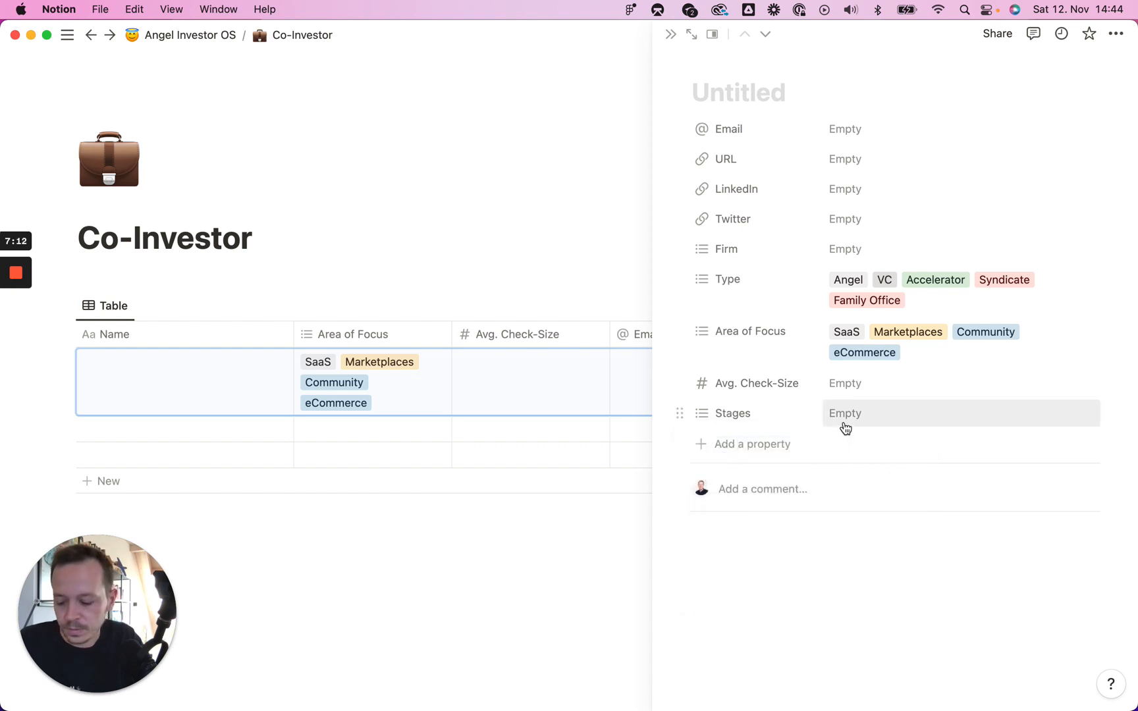
left_click(775, 419)
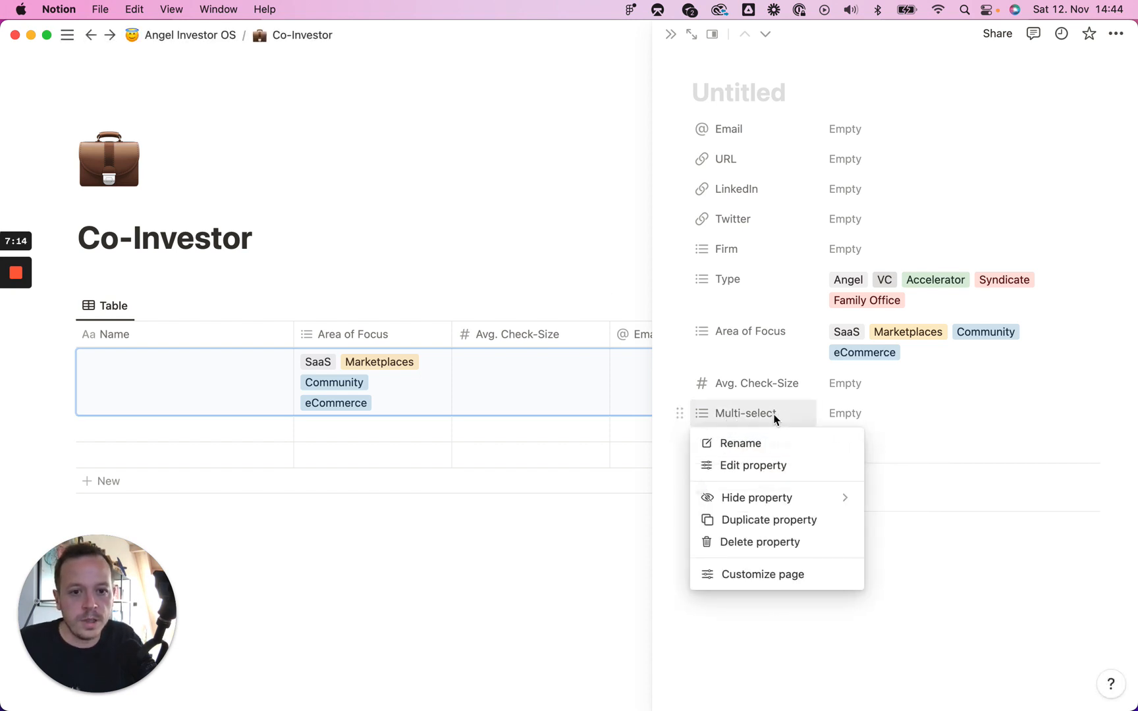
left_click(751, 445)
type("S")
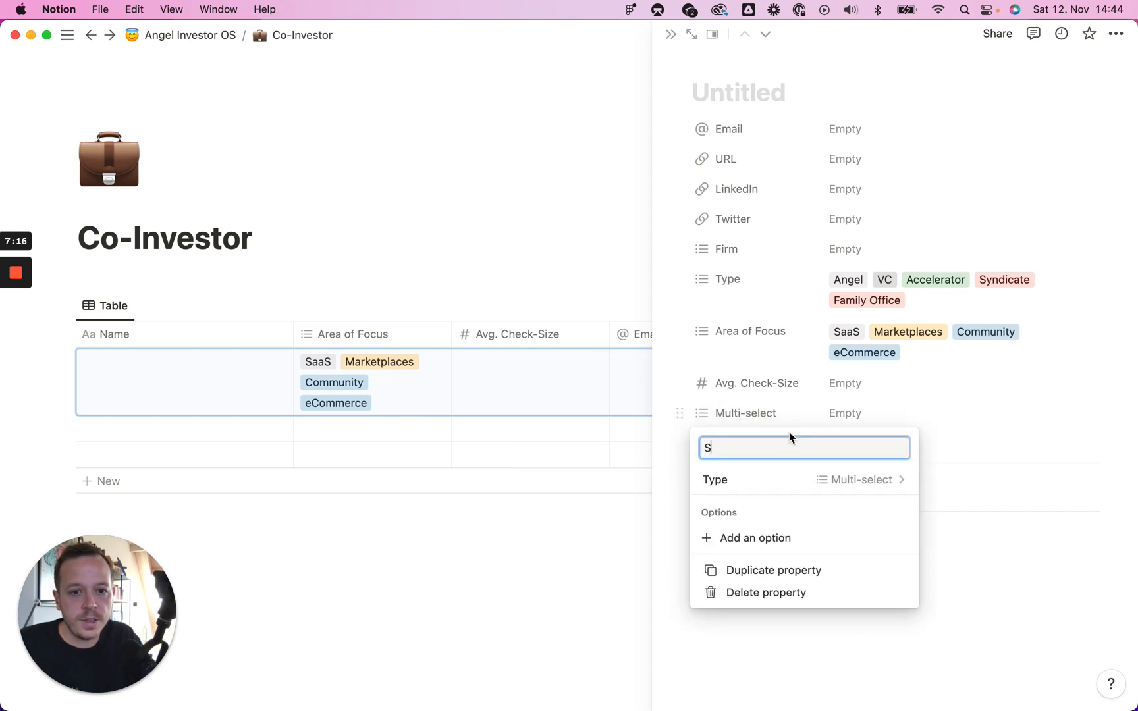
type("tages")
left_click(836, 414)
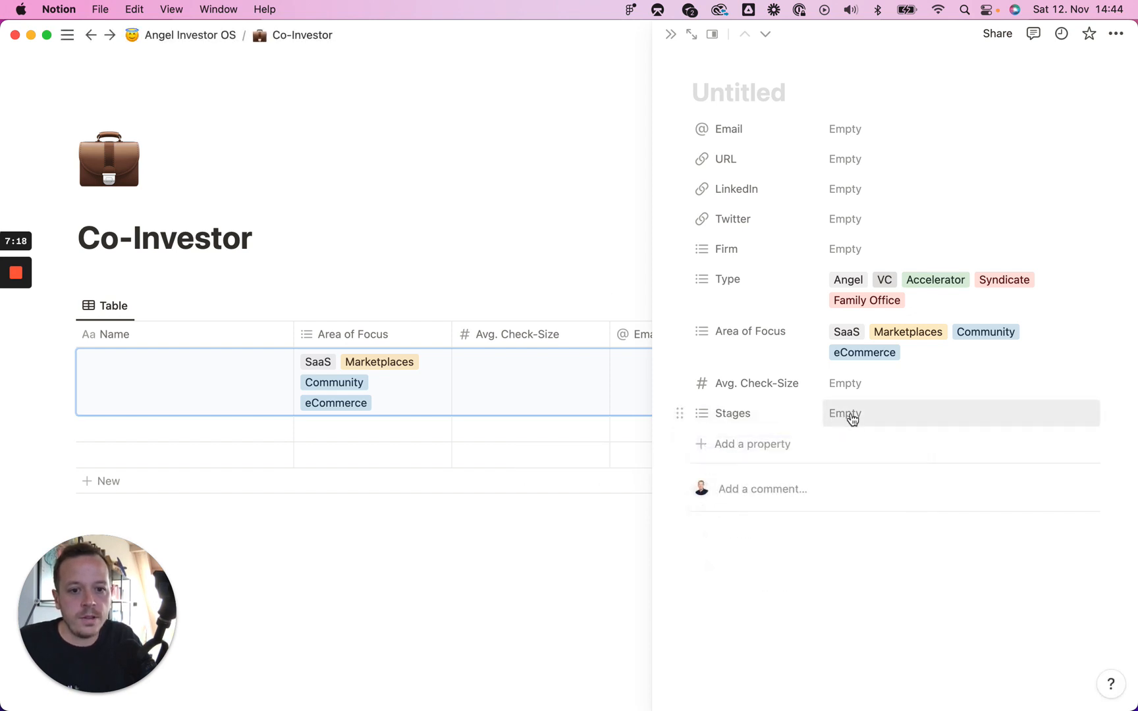
Step: Tag Stages with Pre-Seed, Series A, Seed and Series B
left_click(852, 419)
type("Pre-Se")
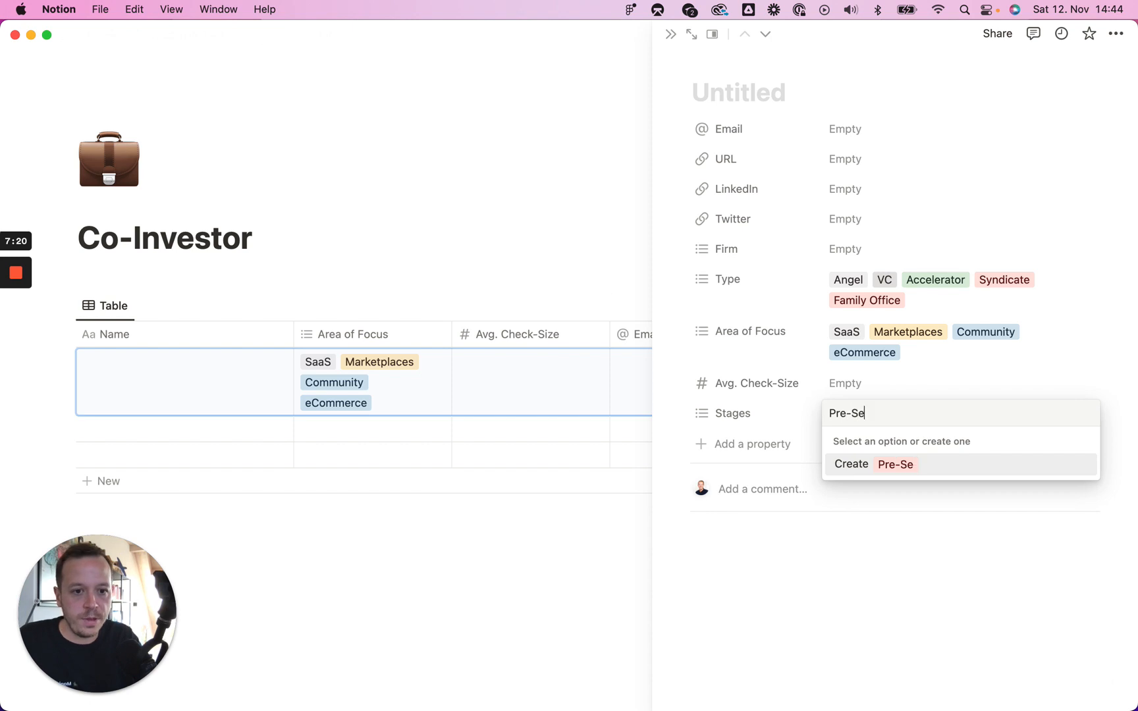
type("ed")
key("Return")
type("Ser")
key("BackSpace")
key("BackSpace")
key("BackSpace")
type("Serie")
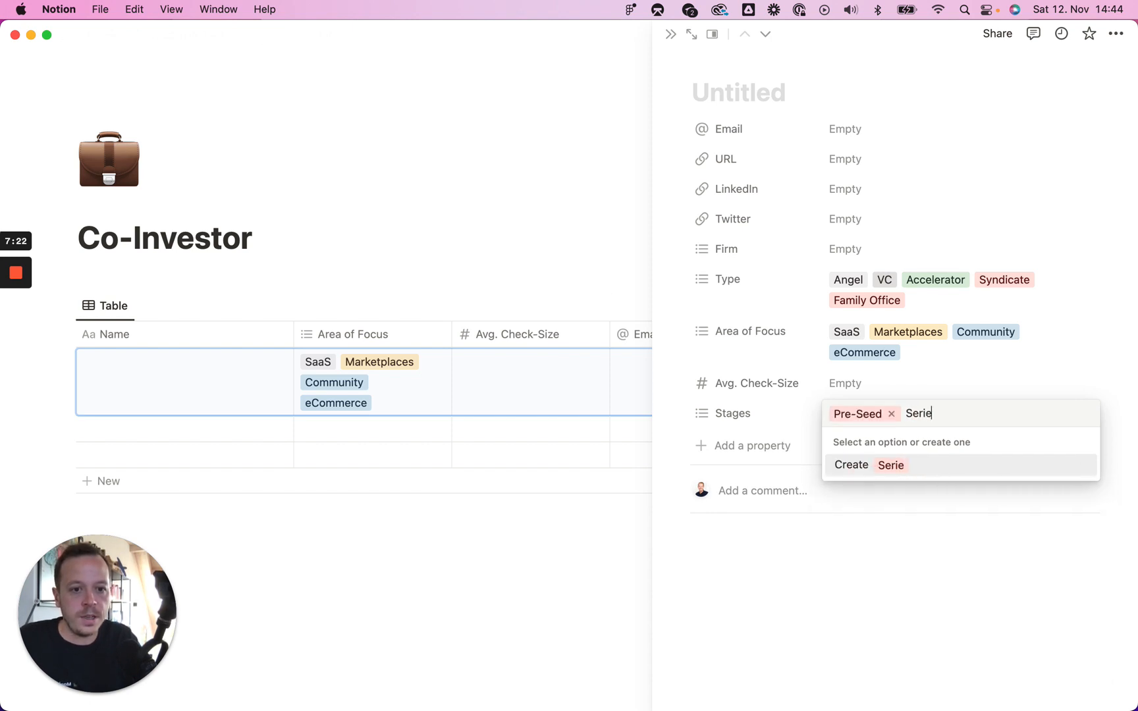
type("s A")
key("Return")
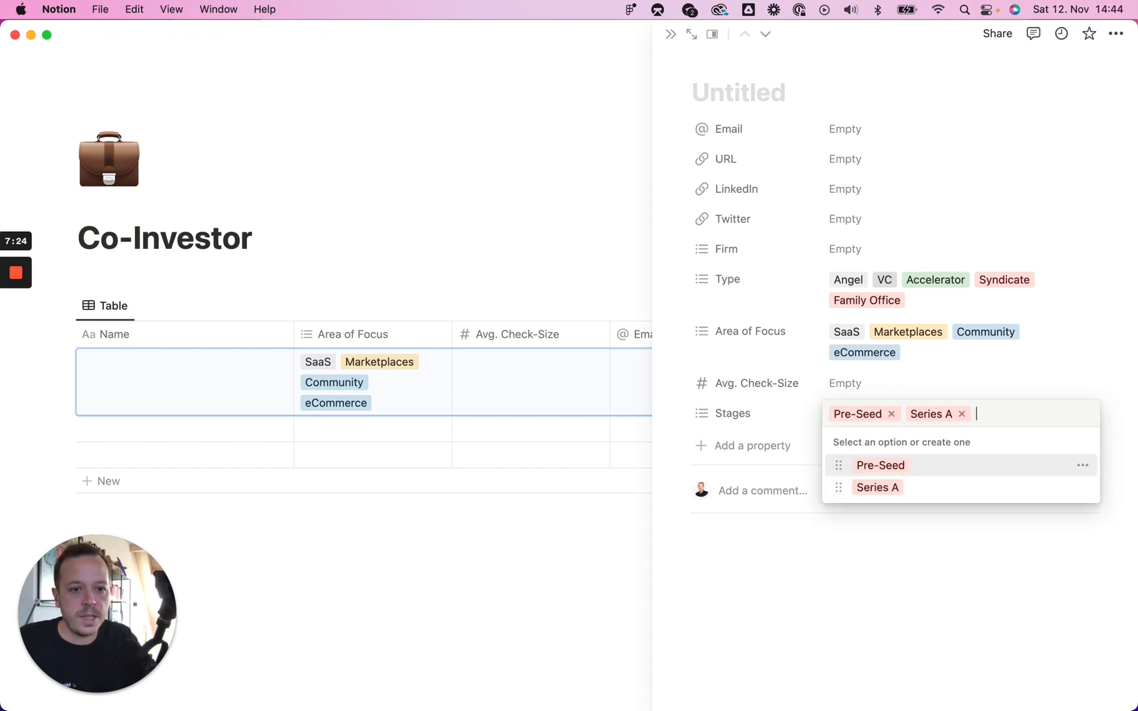
type("Seed")
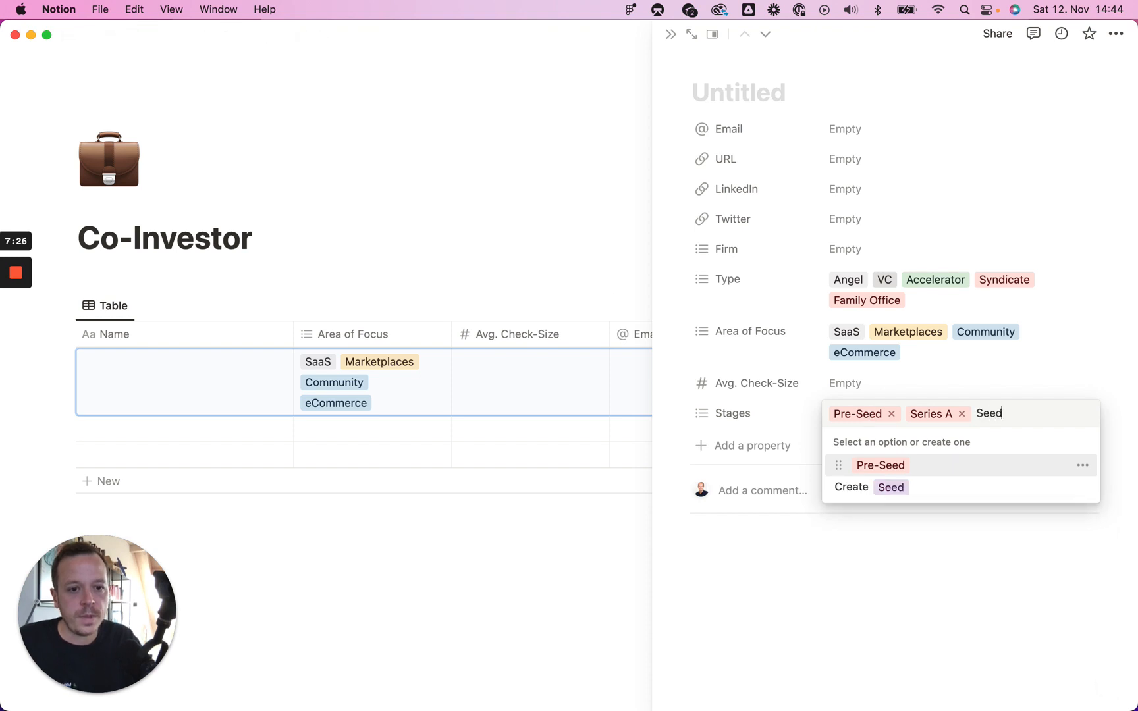
left_click(899, 488)
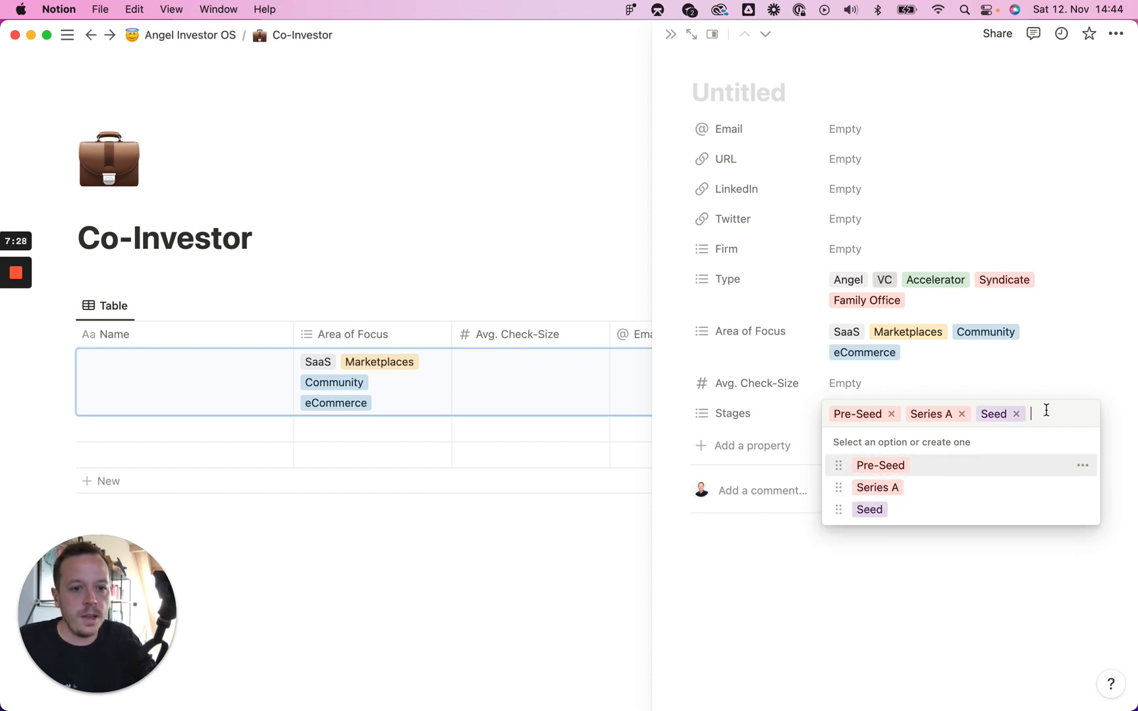
type("Series B")
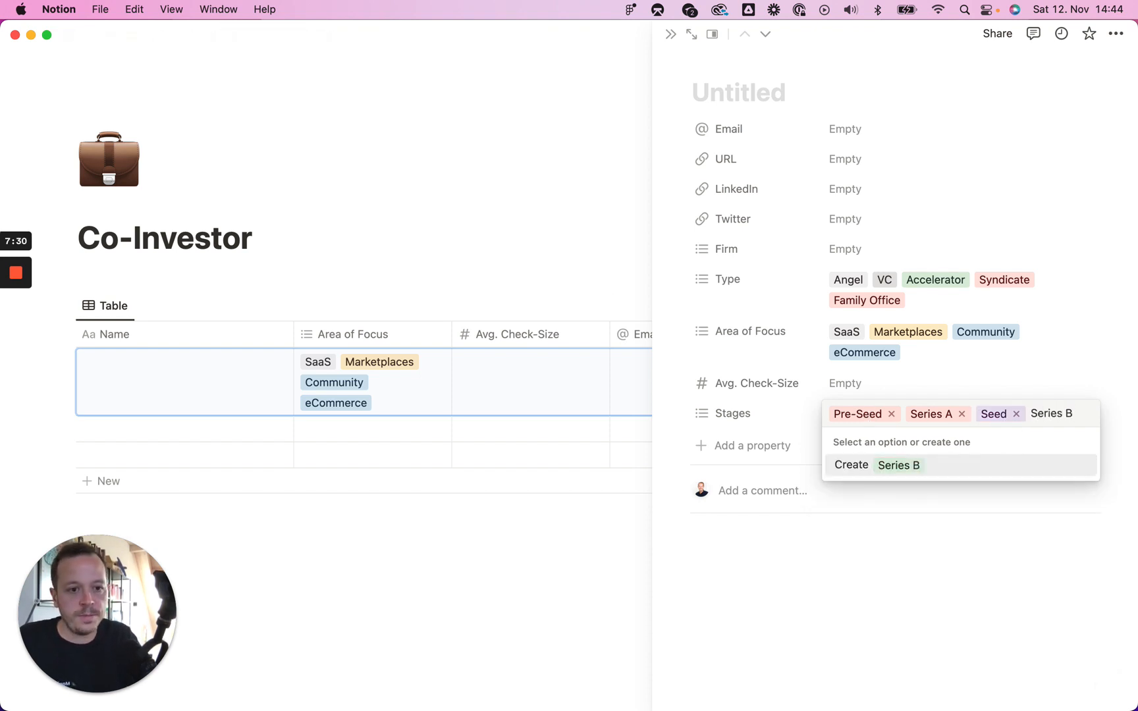
key("Return")
left_click(1066, 374)
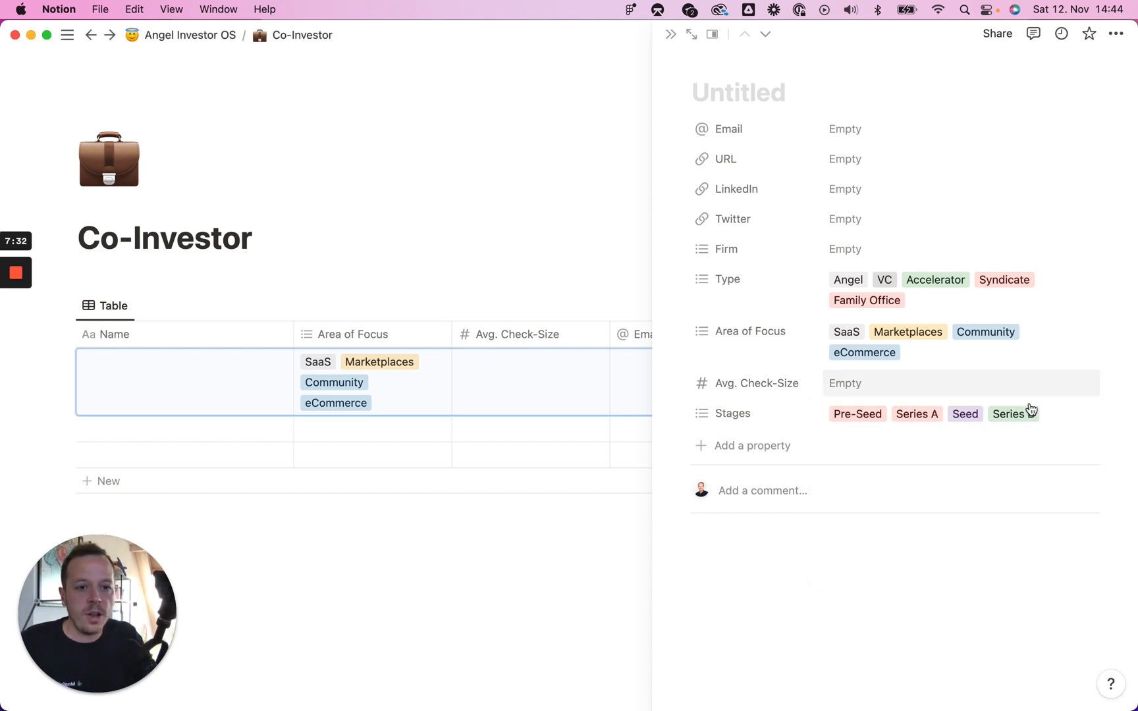
mouse_move(13, 324)
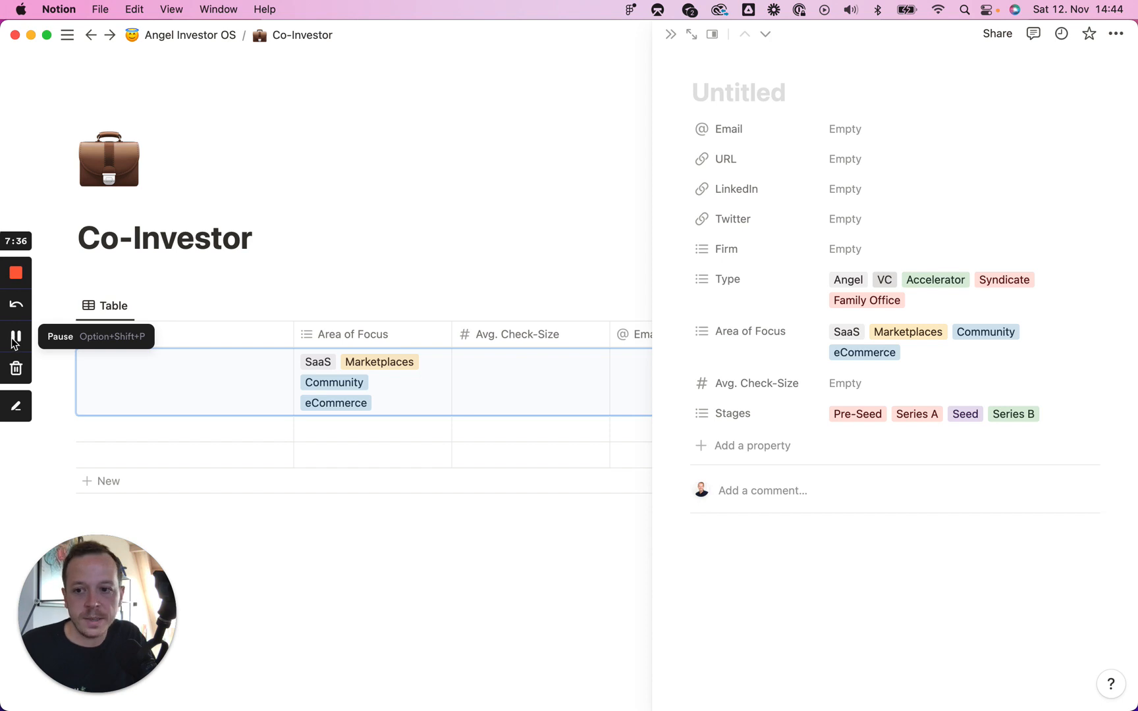
Step: Create a text 'Countries' property with value Global, then delete it
left_click(13, 340)
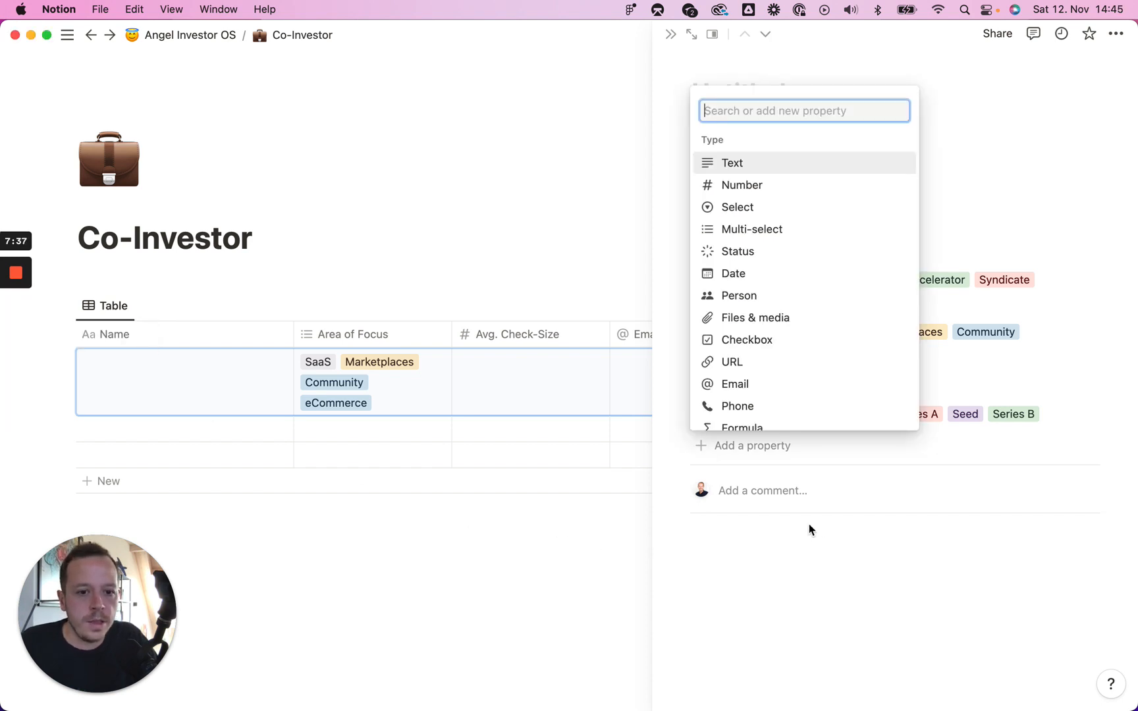
left_click(784, 447)
left_click(772, 455)
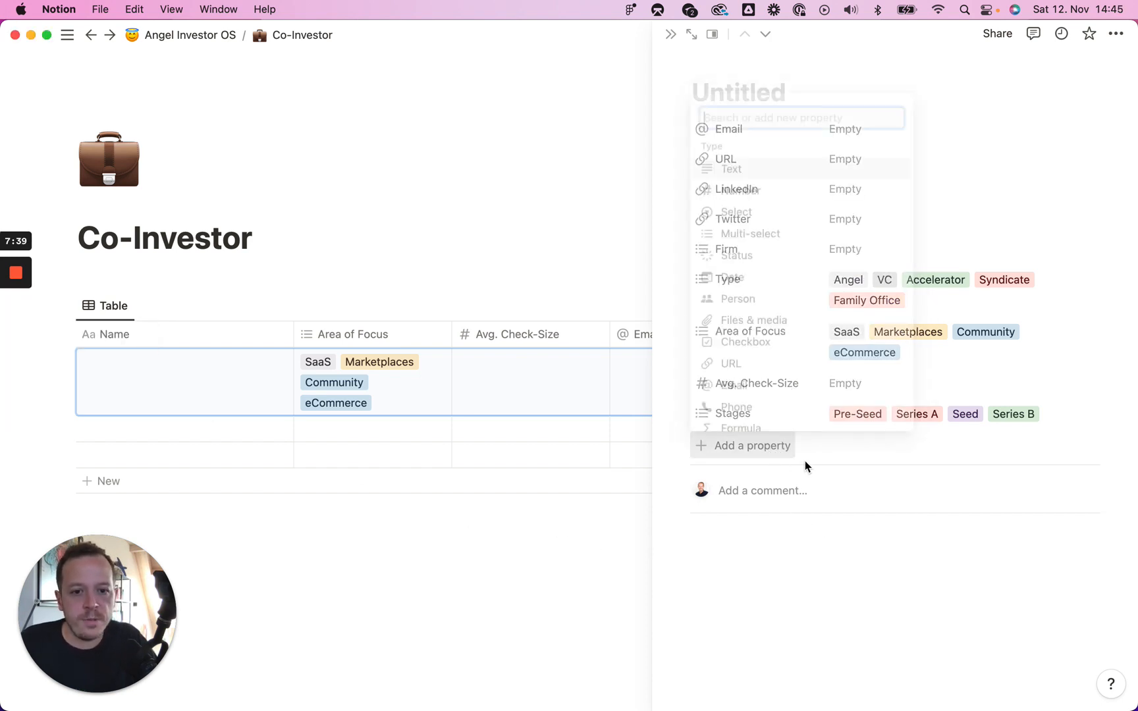
type("Cout")
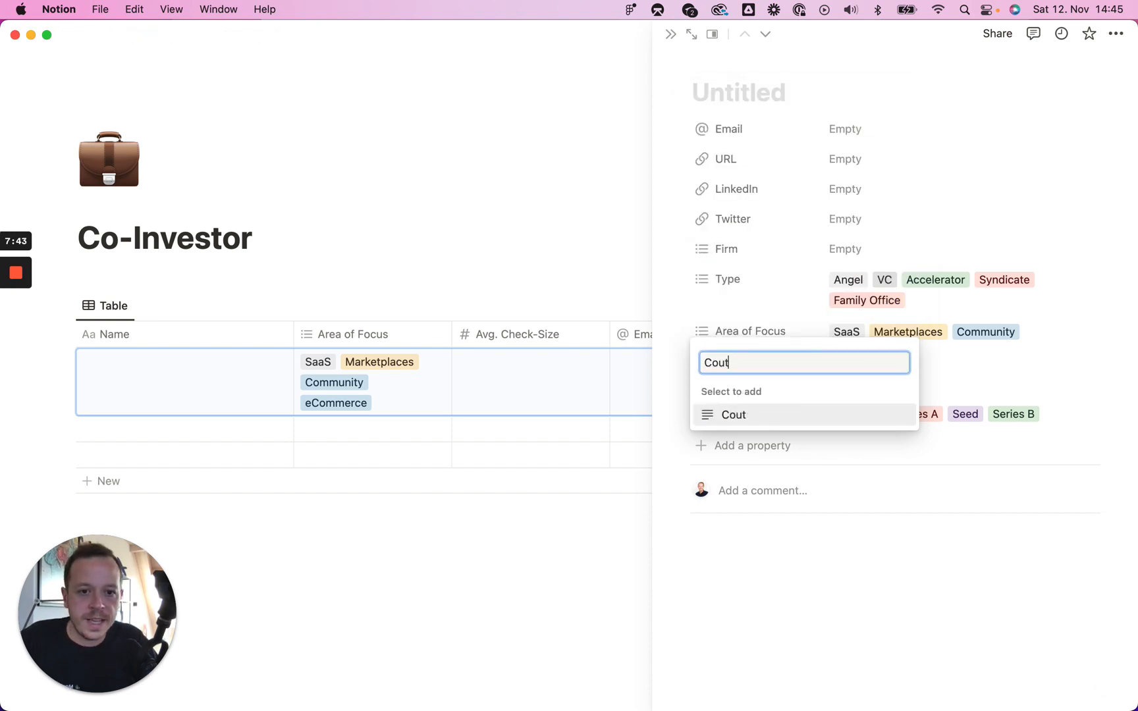
key("Return")
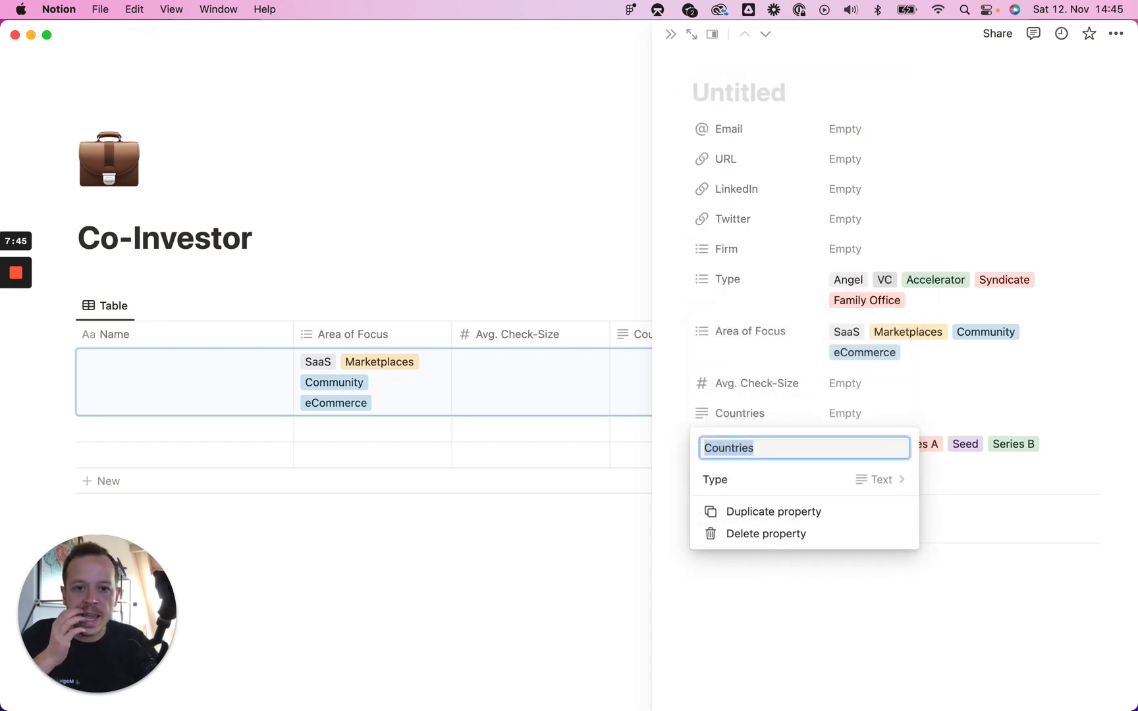
left_click(860, 417)
left_click(860, 417)
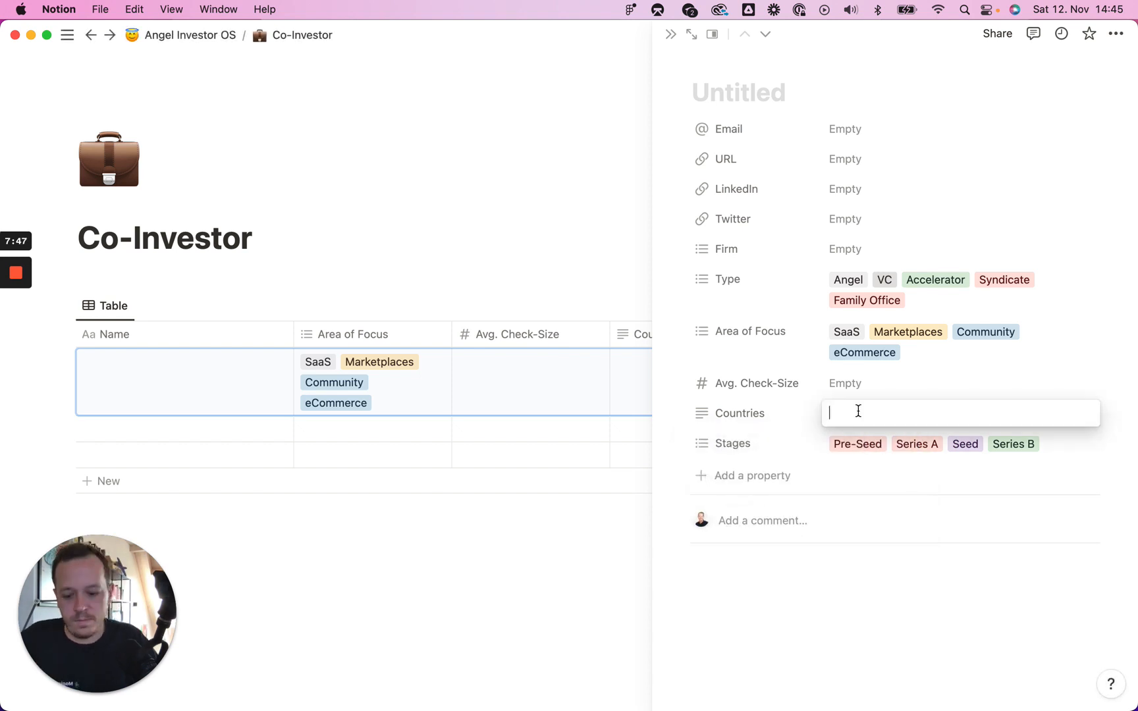
type("Global")
key("Return")
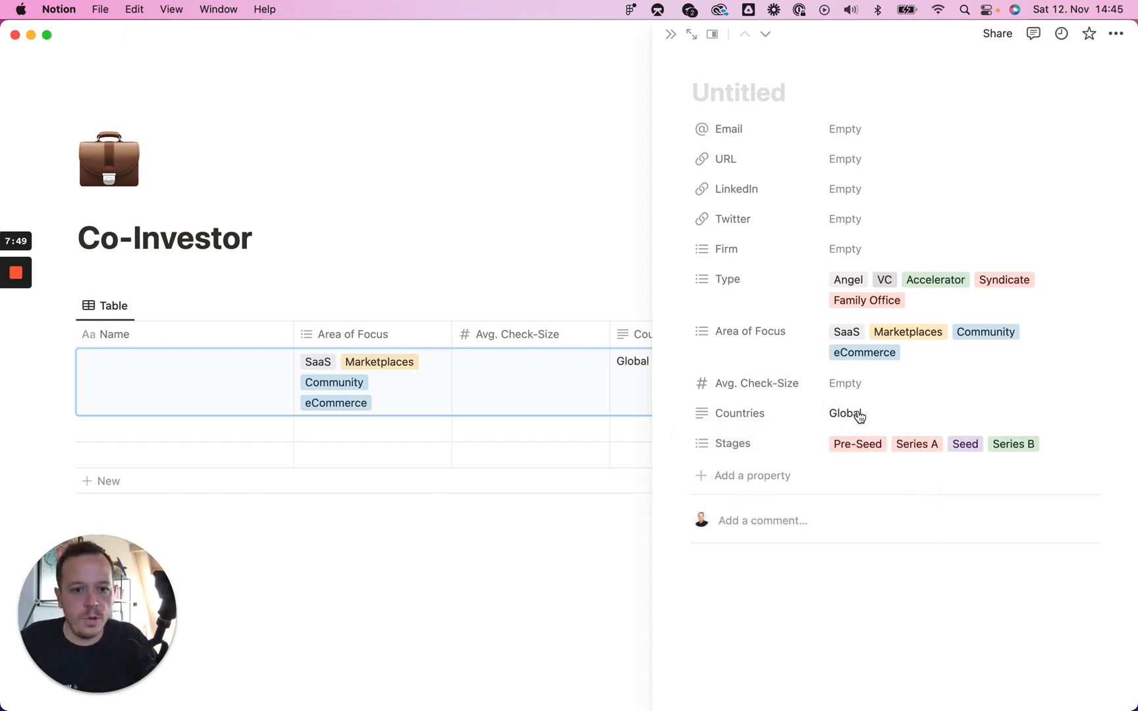
left_click(740, 414)
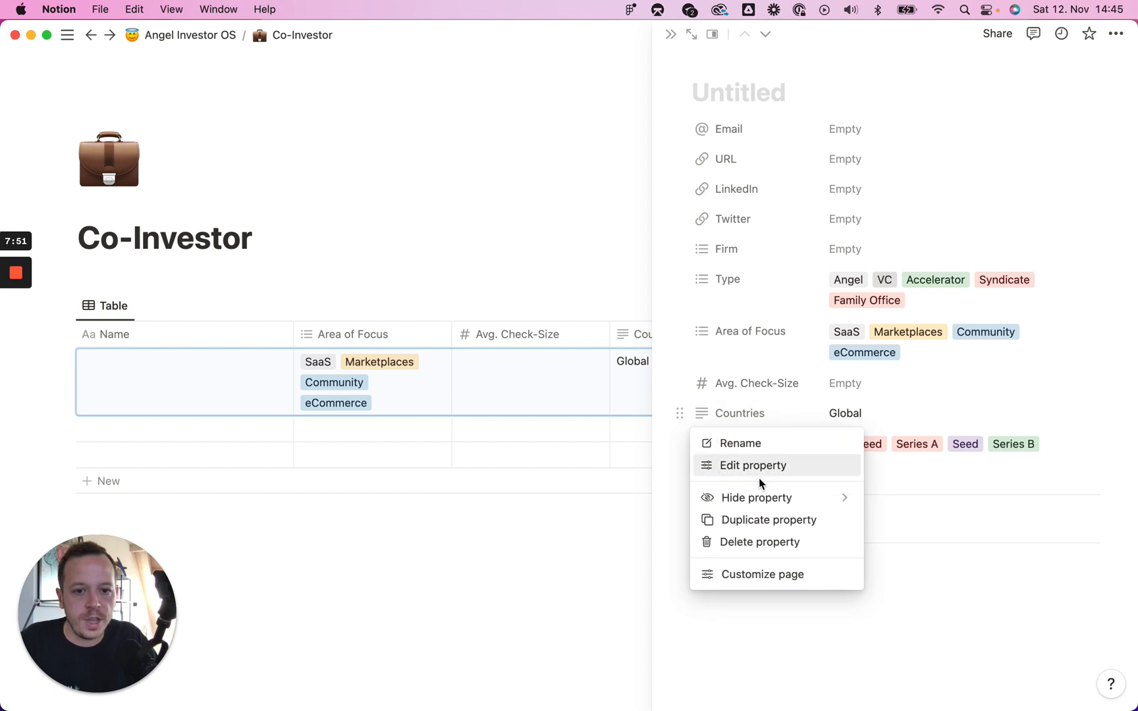
left_click(764, 542)
left_click(591, 381)
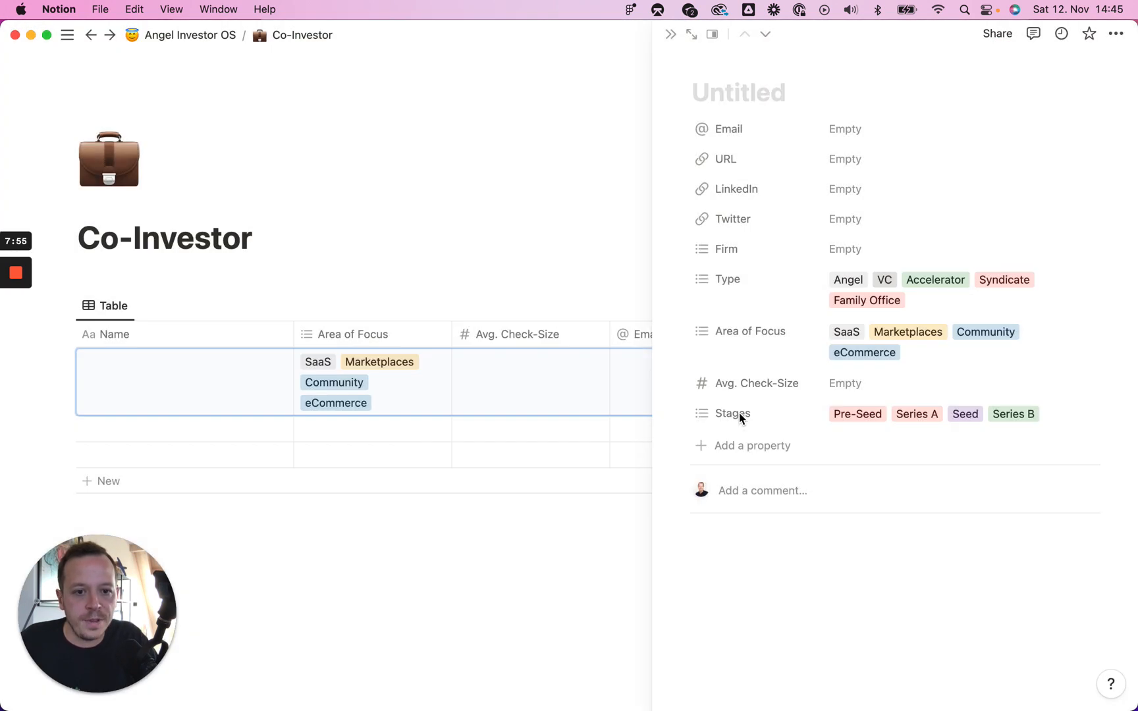
Step: Add a 'Countries of Investment' multi-select tagged Global, US and Europe
left_click(757, 445)
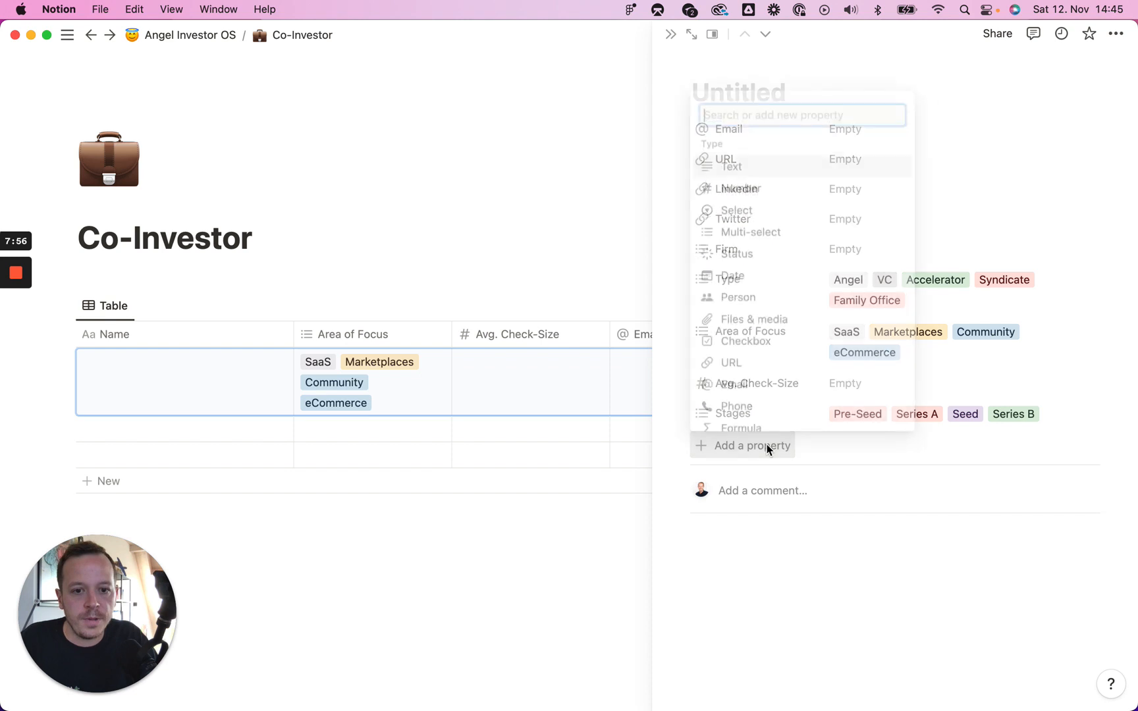
left_click(769, 230)
type("Coutn")
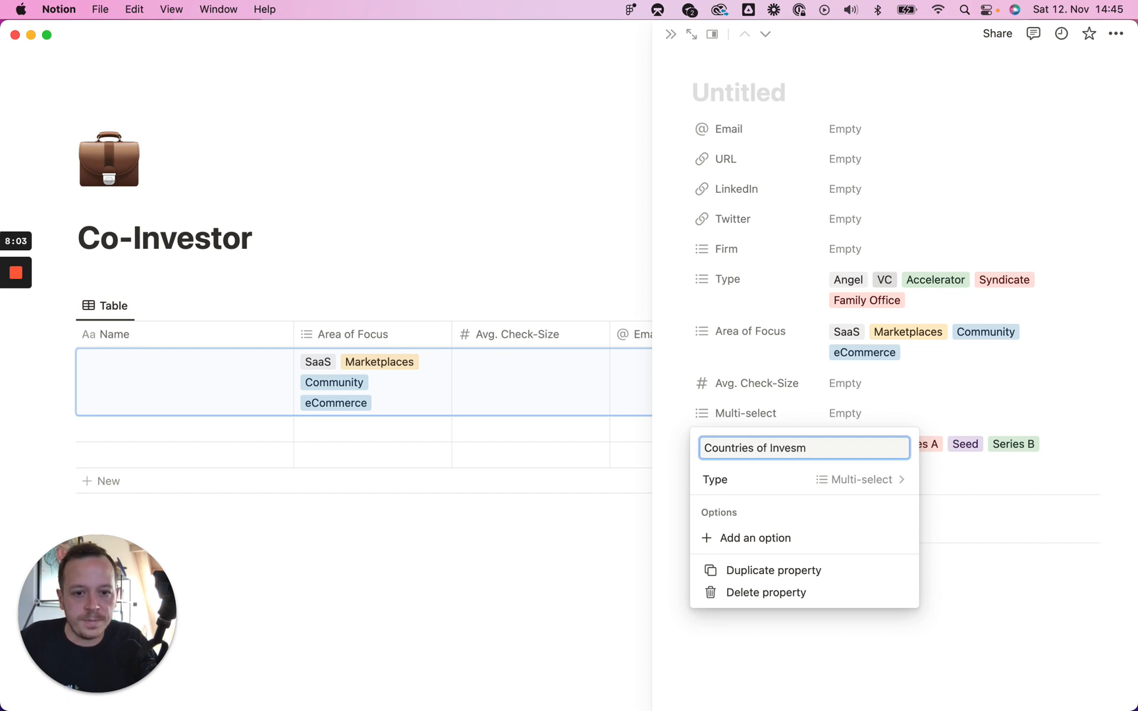
left_click(854, 413)
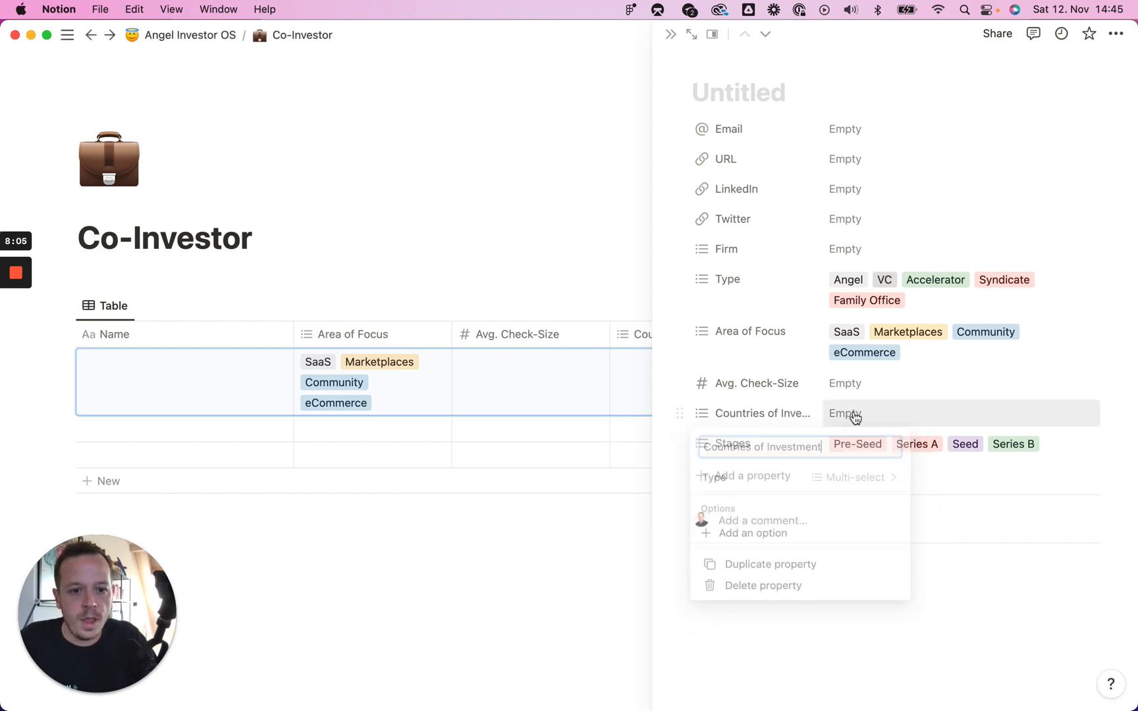
type("Global")
key("Return")
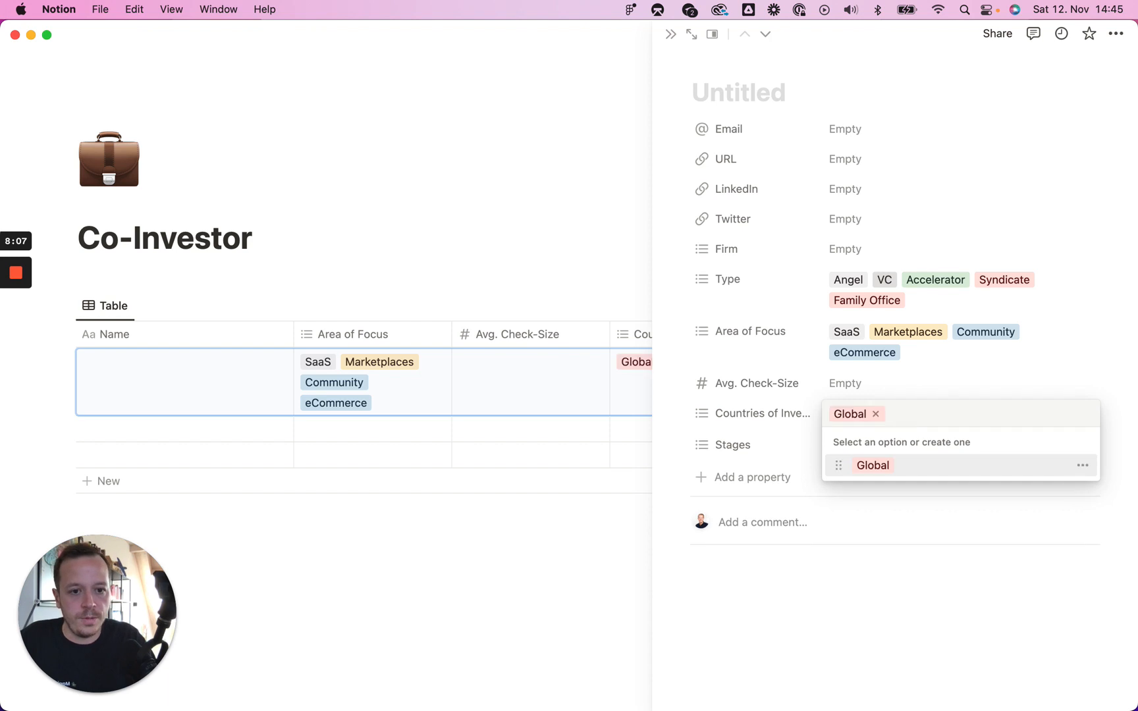
type("US")
key("Return")
type("Eu")
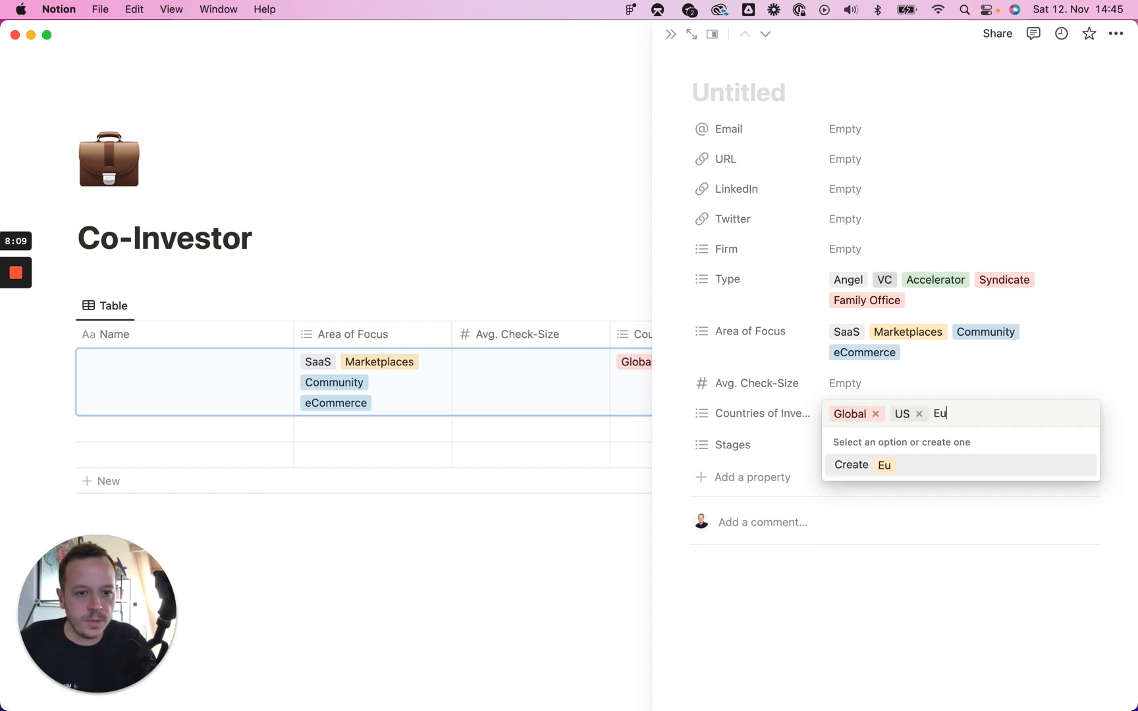
type("rope")
key("Return")
key("Escape")
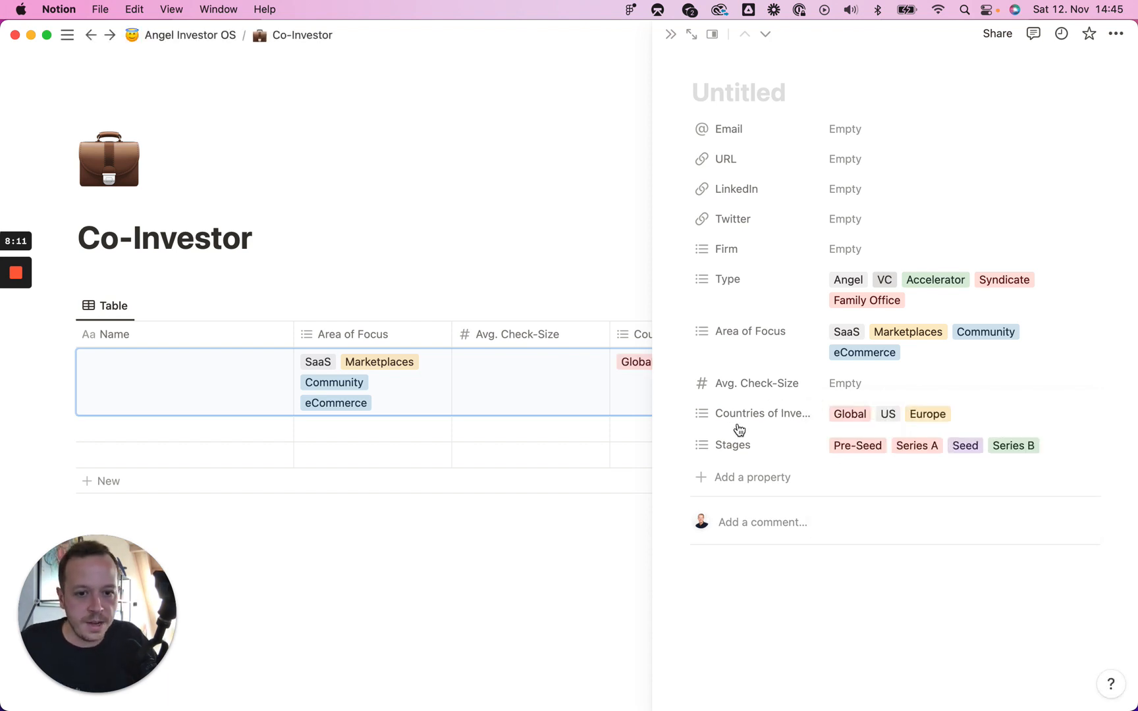
left_click(737, 478)
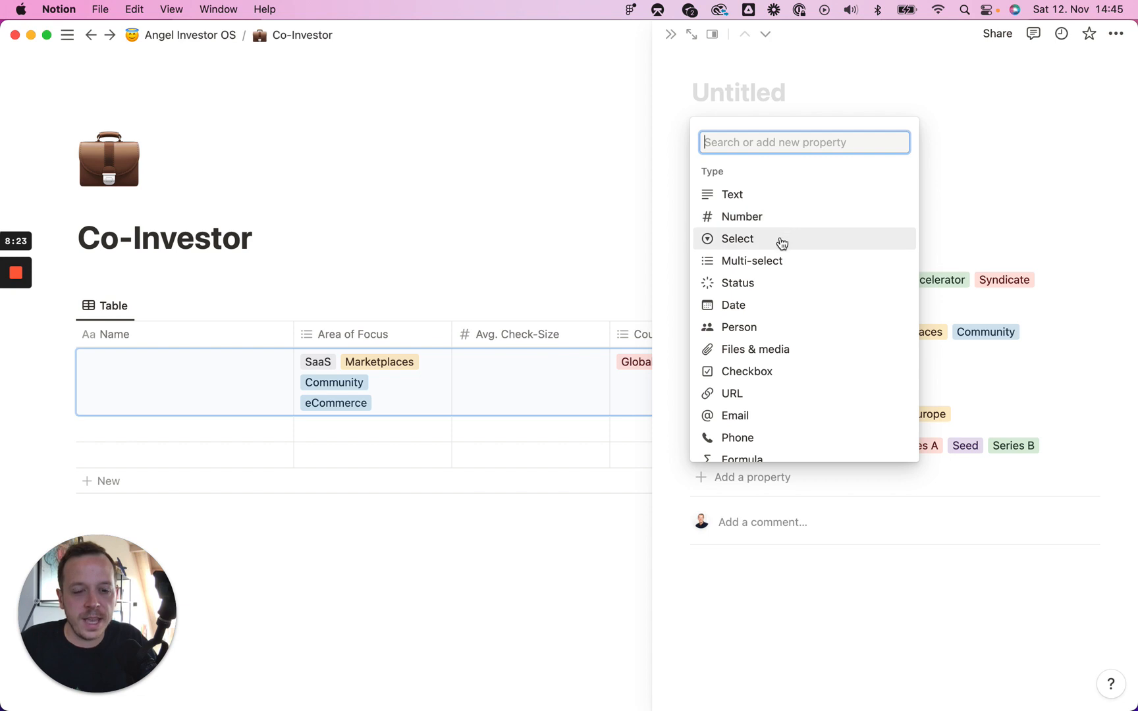
Step: Add a multi-select property named 'Location (Country)' and move it below Stages
left_click(783, 261)
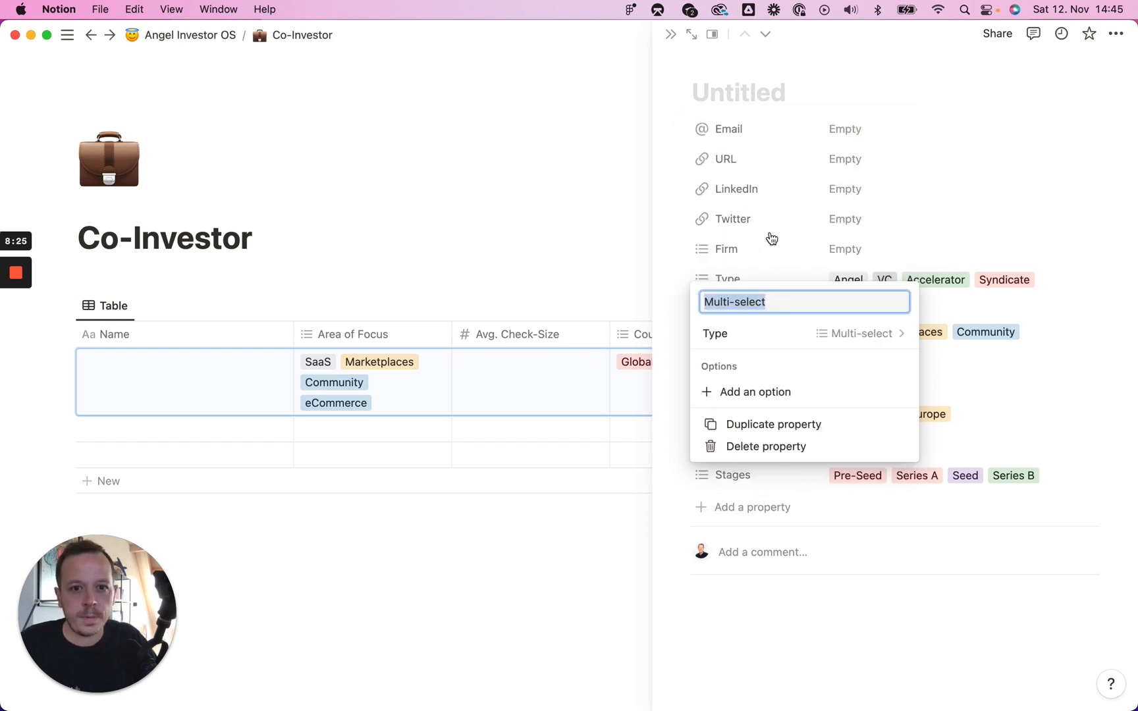
type("Location")
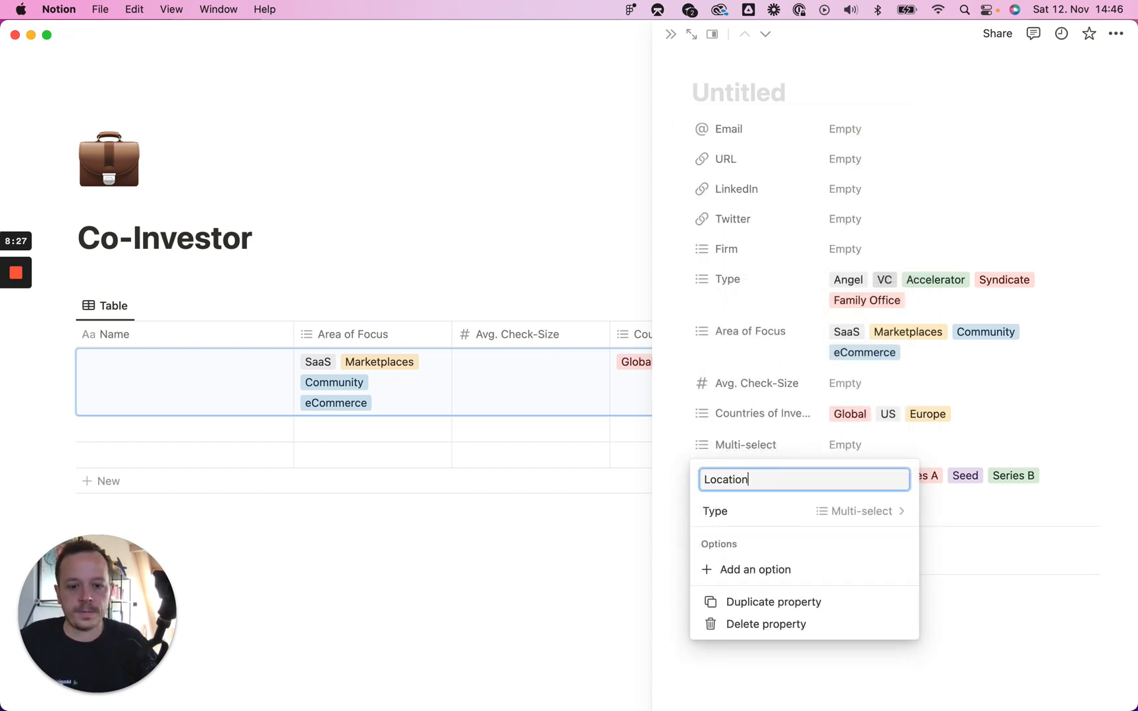
left_click(19, 336)
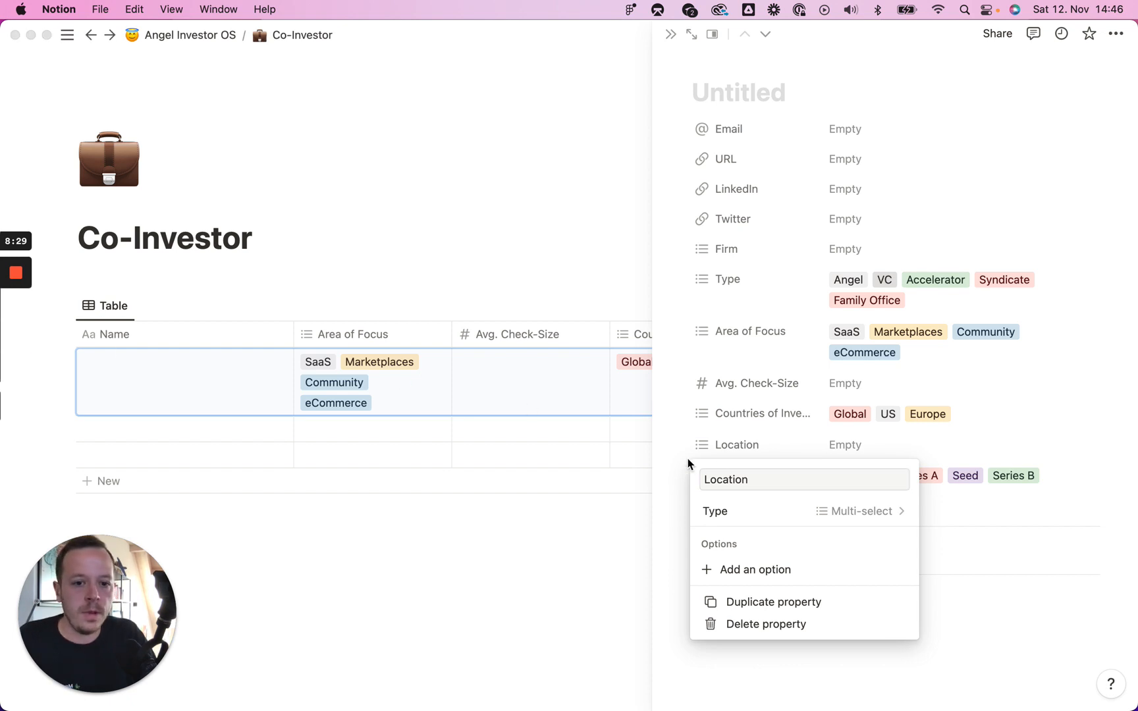
left_click(773, 478)
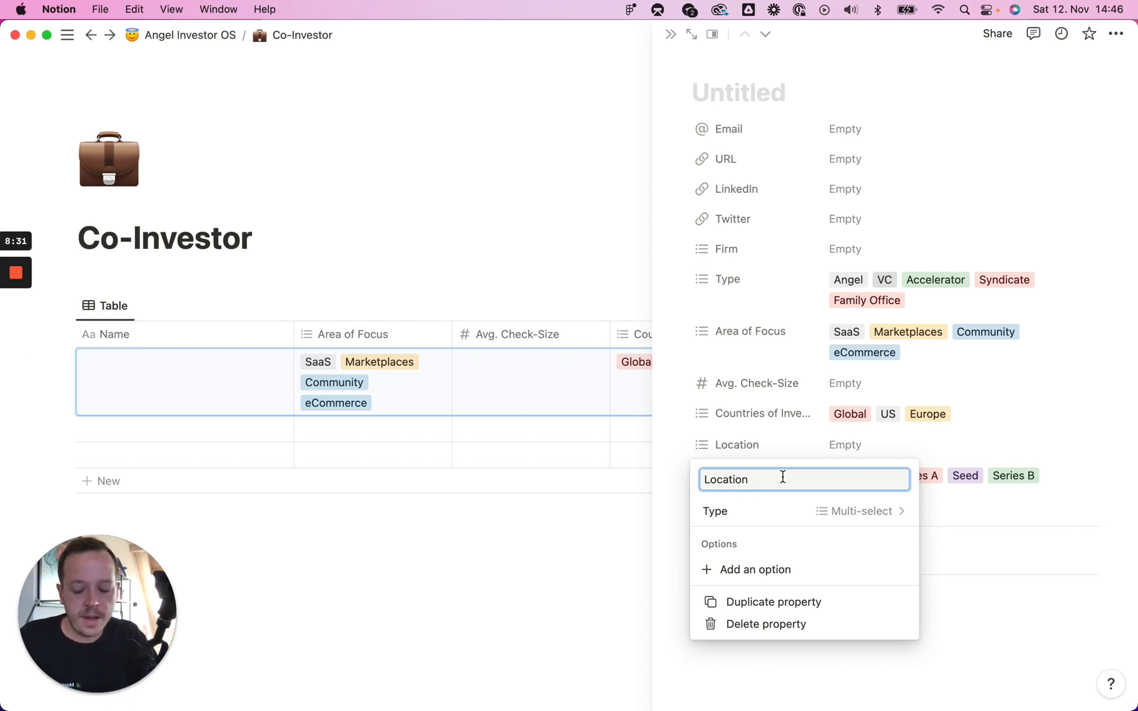
type("(Country")
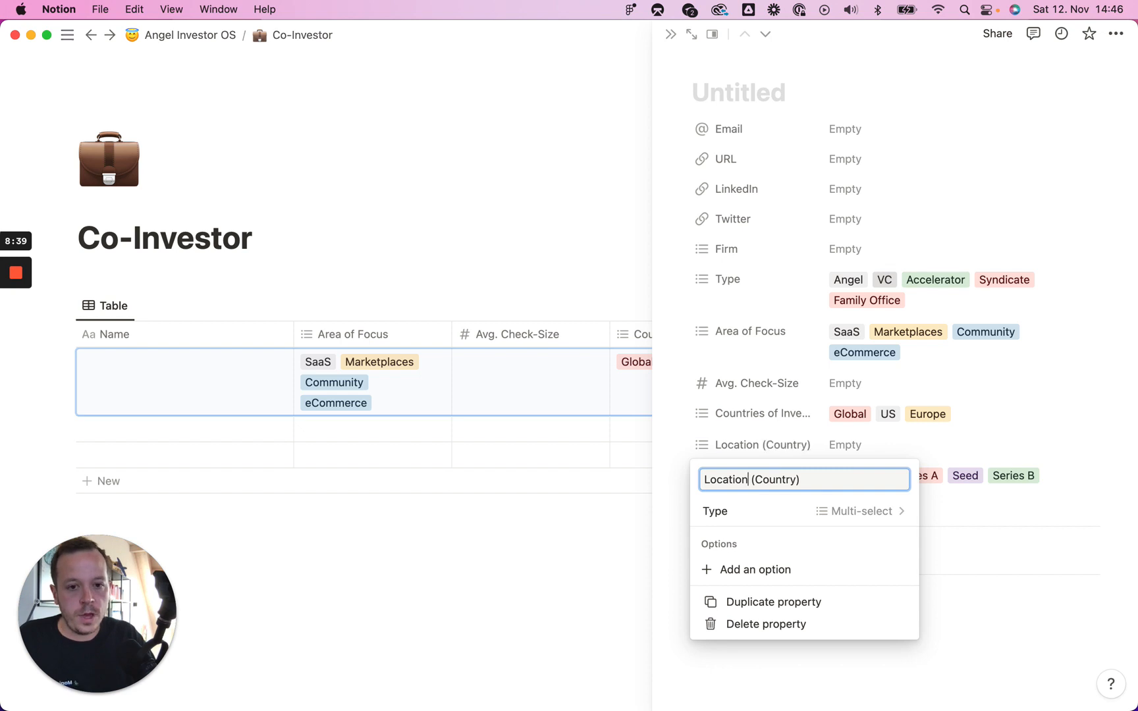
left_click(856, 451)
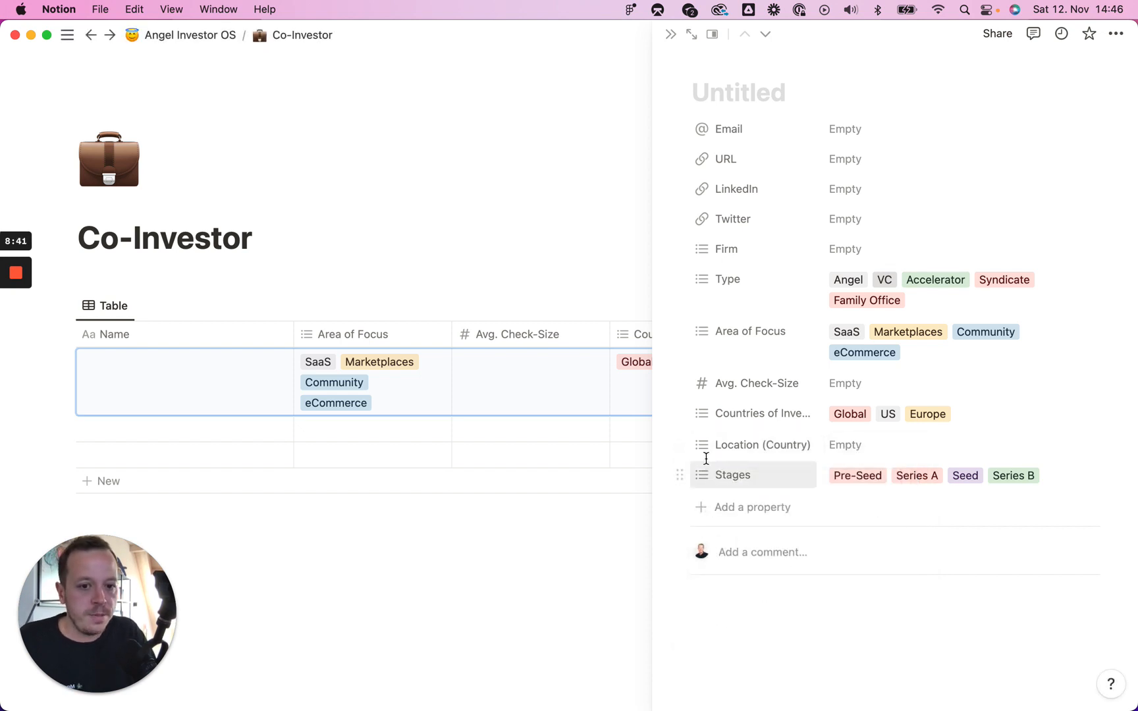
left_click_drag(680, 450, 701, 498)
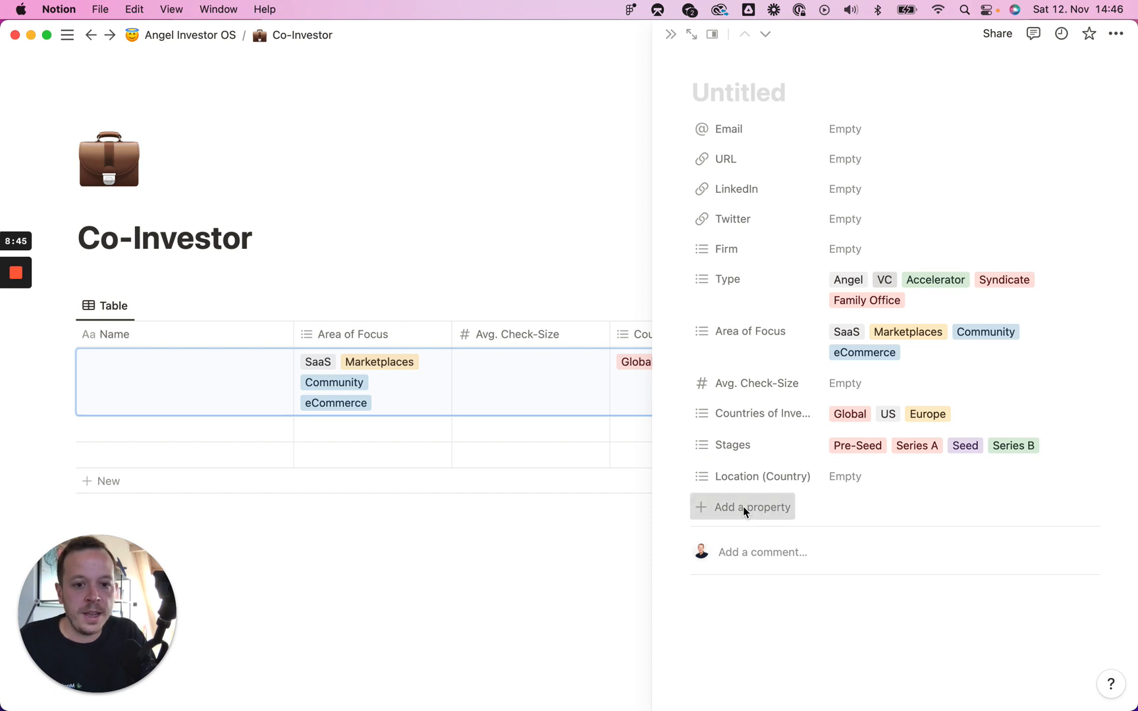
Step: Add another multi-select property named 'Location (City)'
left_click(743, 508)
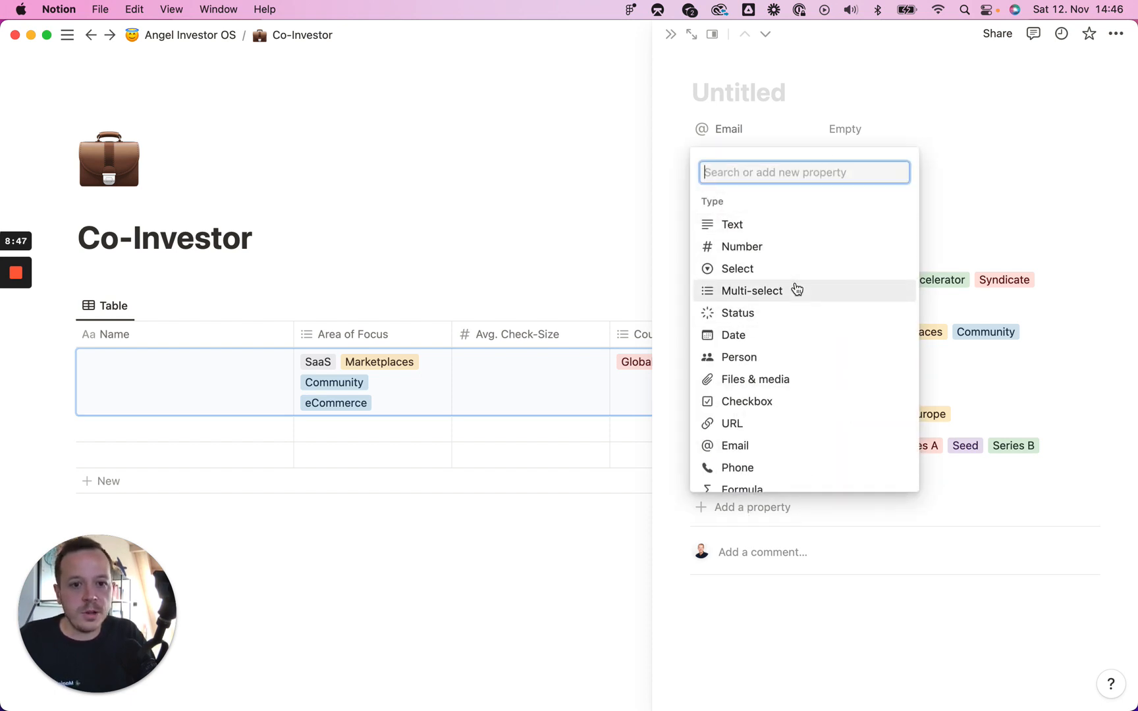
left_click(770, 293)
type("Location (City")
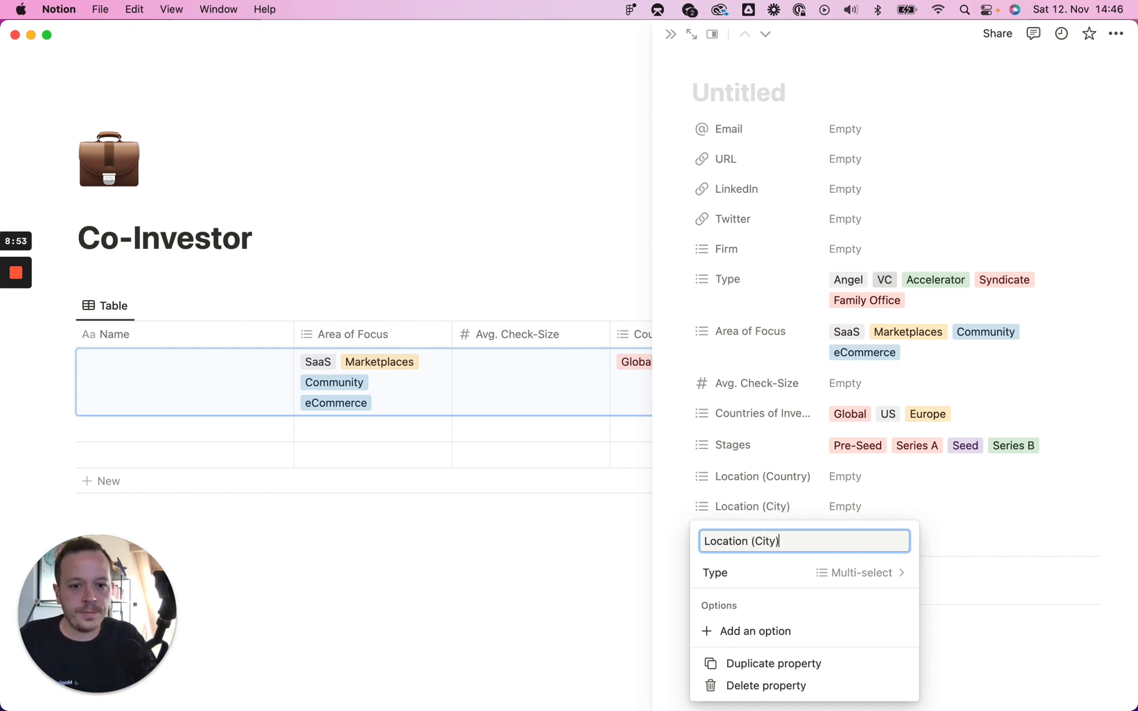
left_click(858, 506)
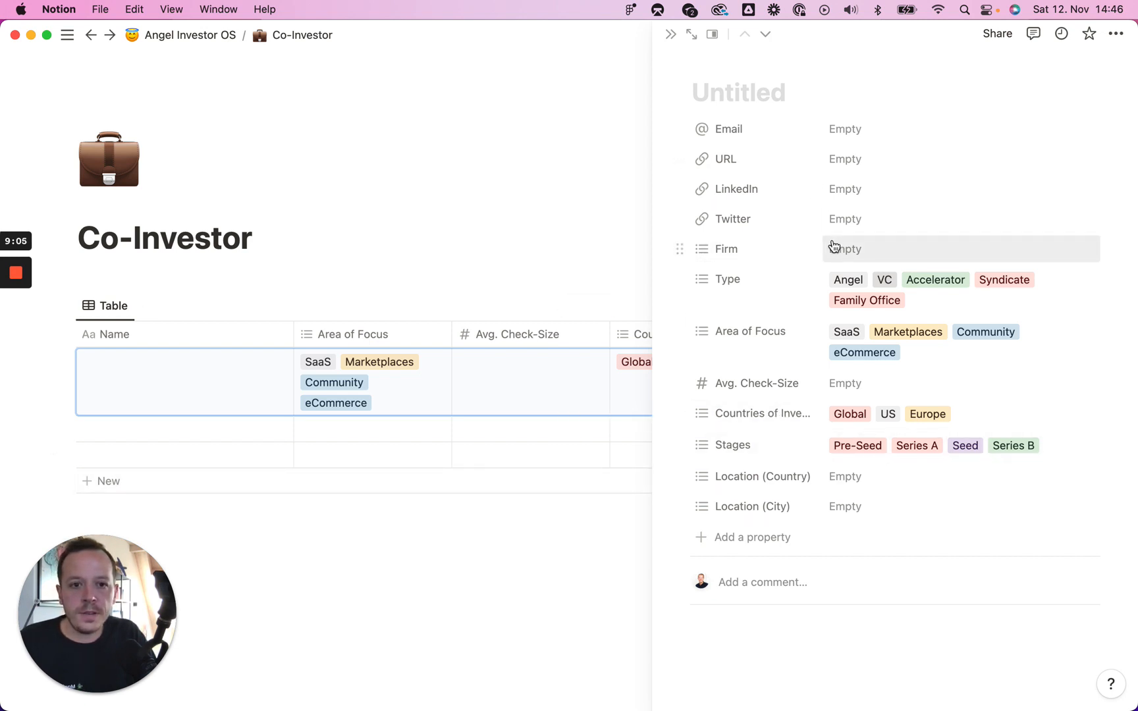
Step: Close the Co-Investor entry to return to the full table
left_click(772, 596)
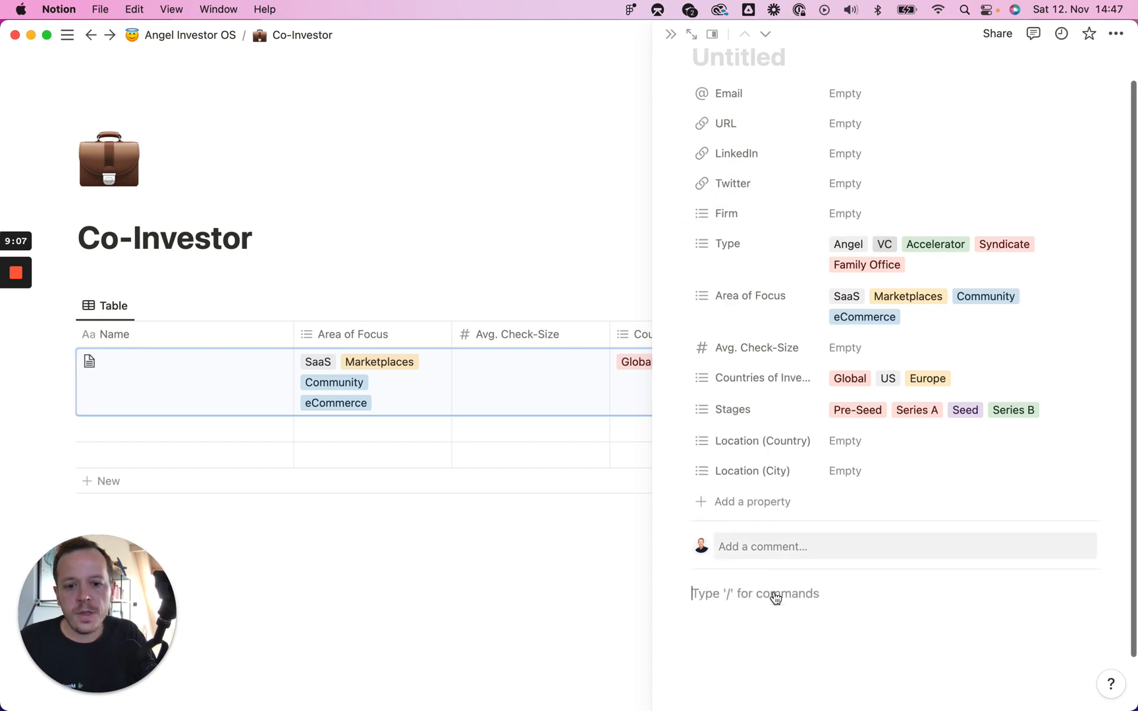
scroll(818, 559, "down", 2)
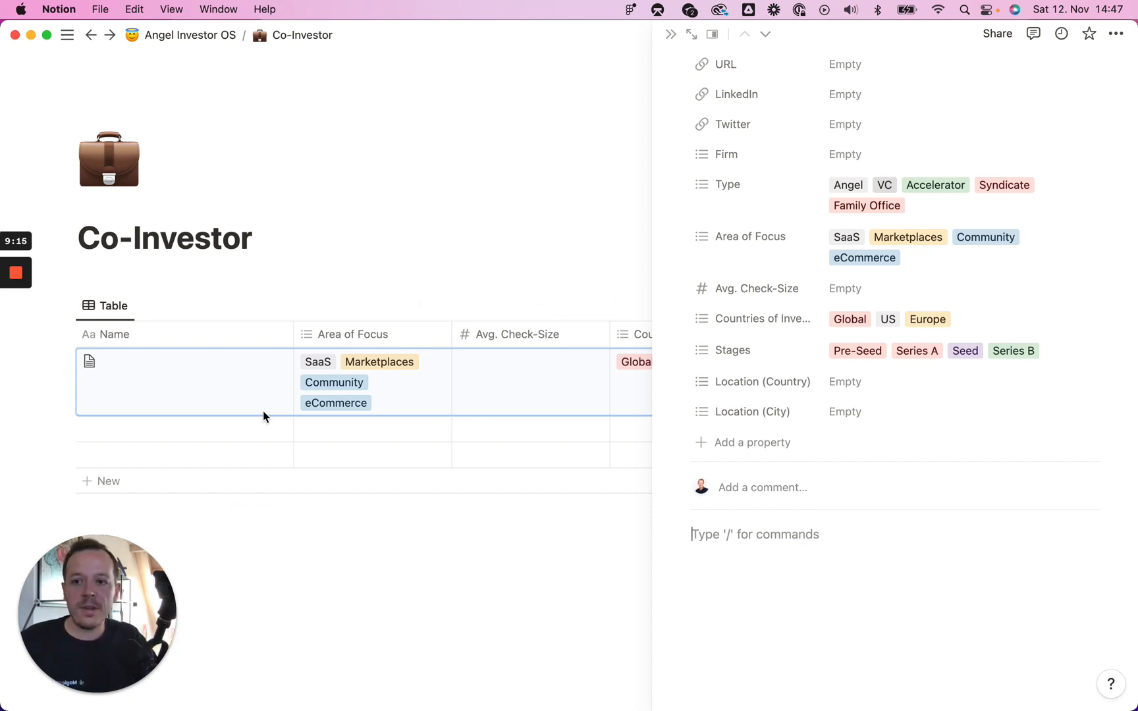
mouse_move(11, 320)
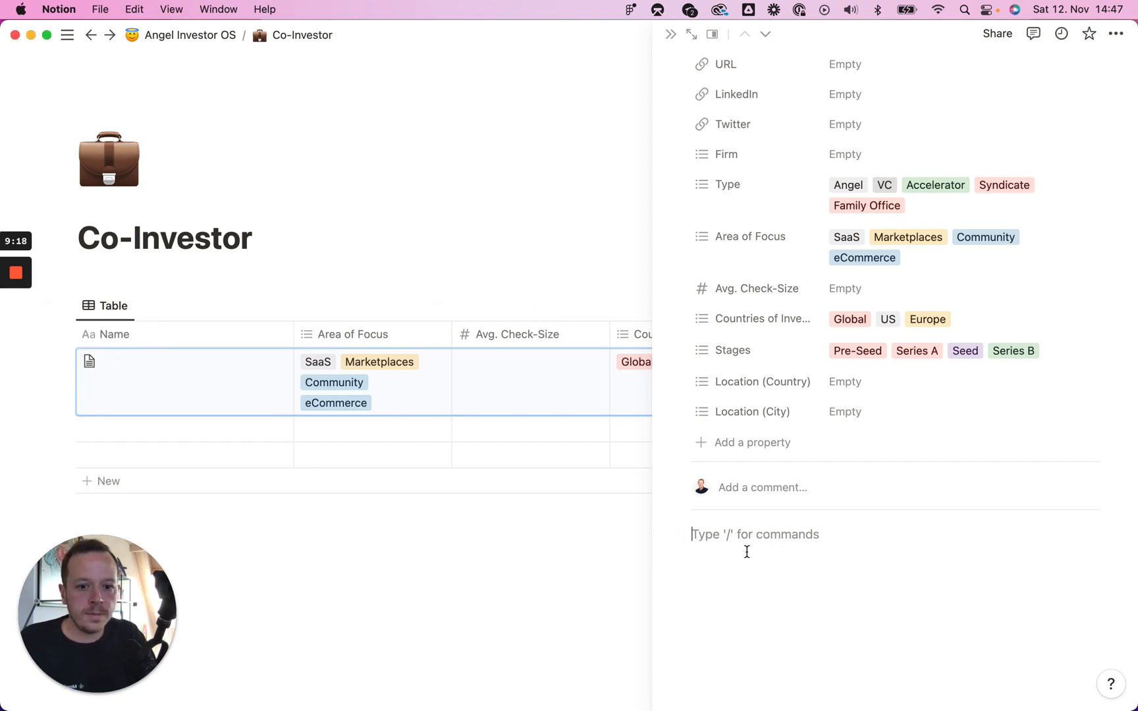
scroll(504, 616, "down", 1)
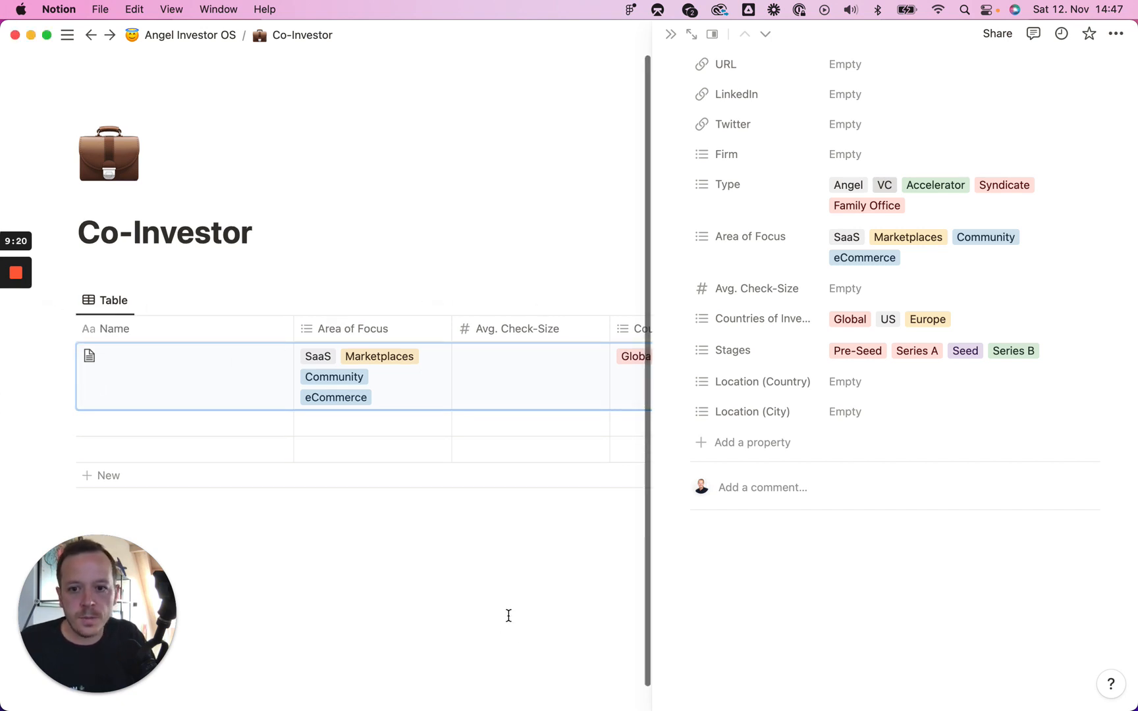
key("Escape")
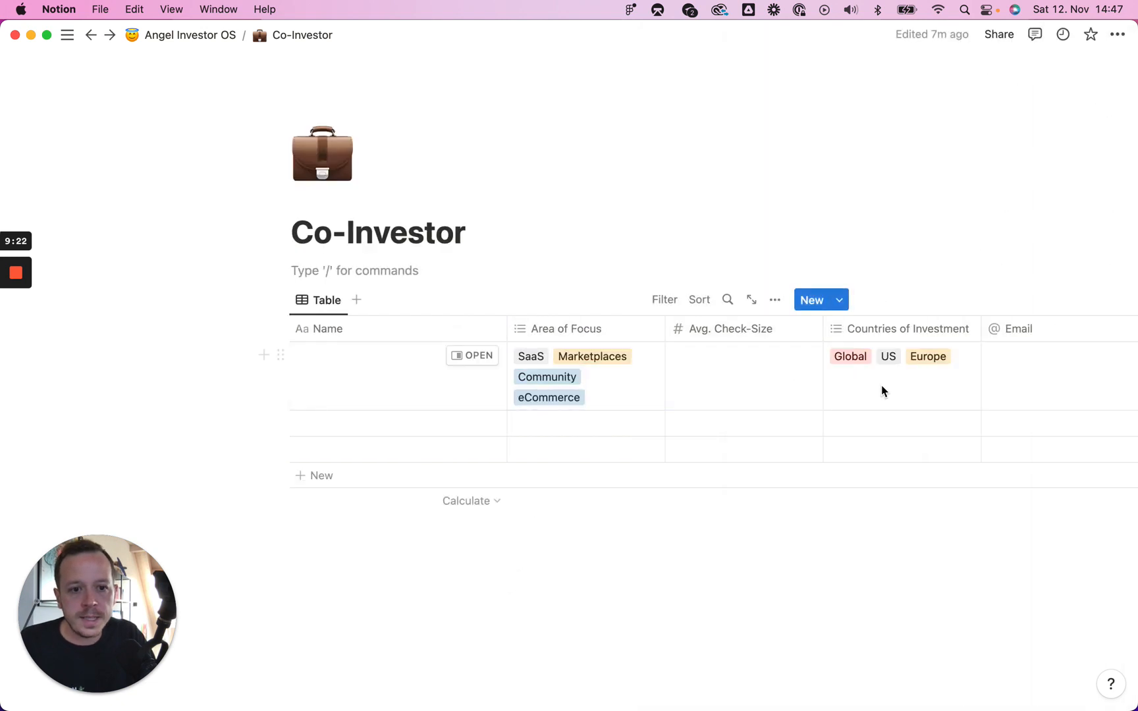
Step: Show the Templates for Co-Investors list from the dropdown beside New
scroll(595, 412, "right", 3)
scroll(596, 412, "right", 10)
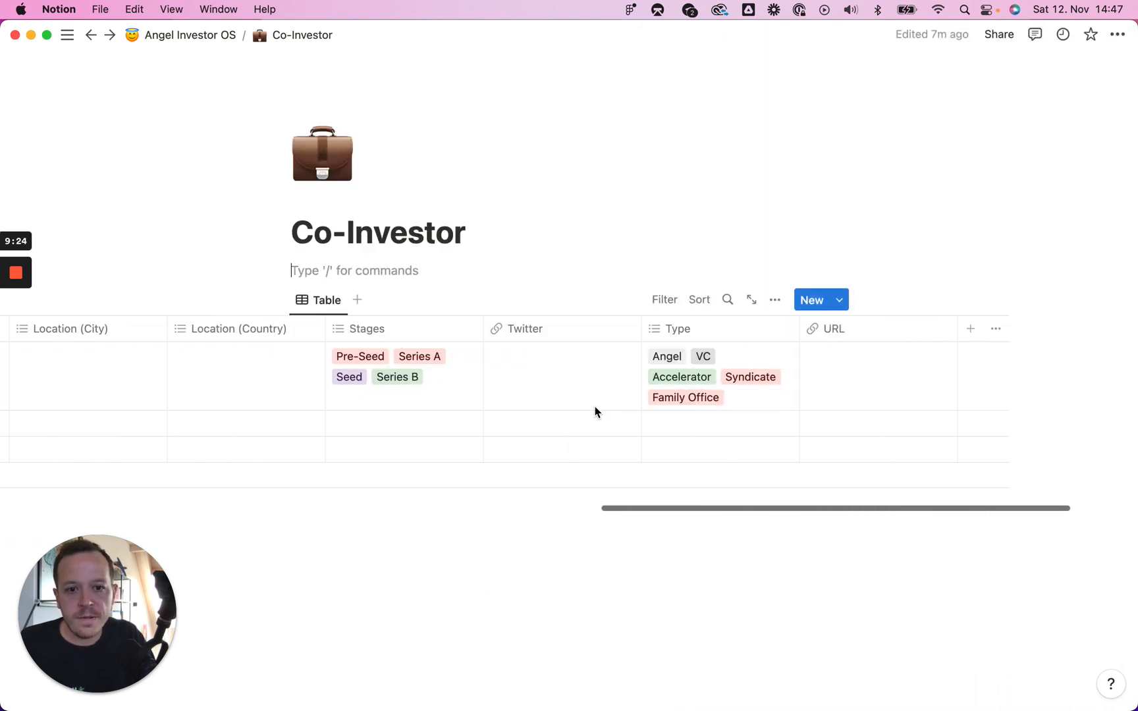
scroll(595, 412, "left", 15)
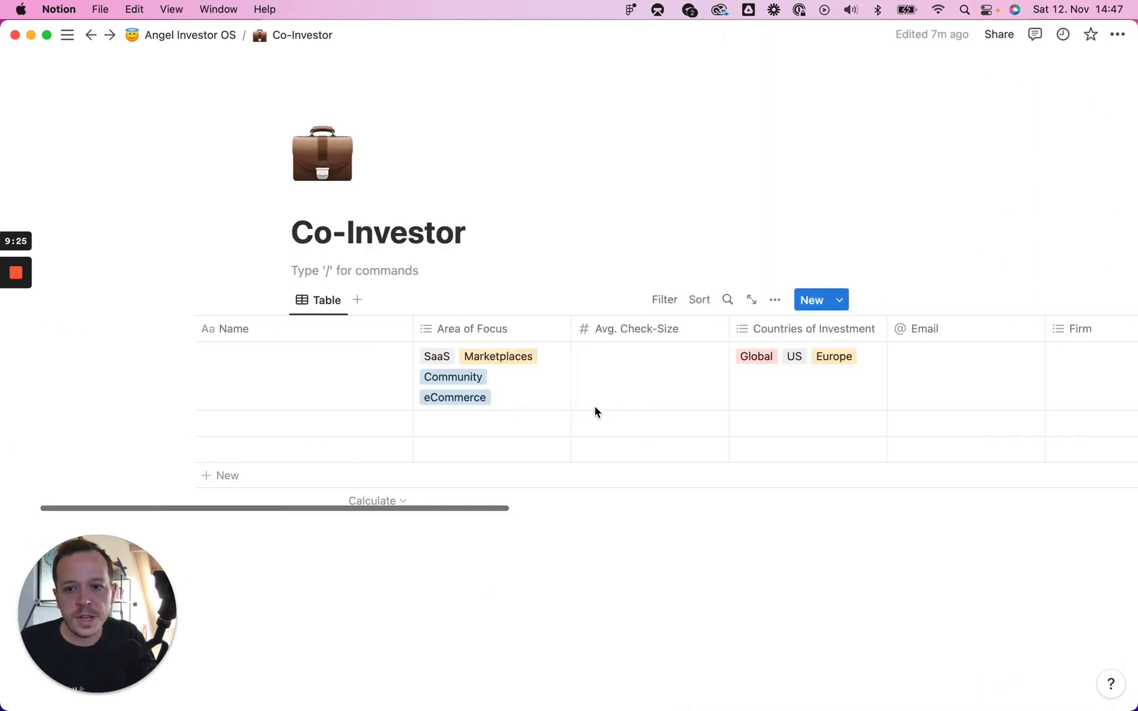
left_click(839, 300)
Step: Create a new Co-Investors template with a 'Background' Heading 2 below the properties
left_click(769, 410)
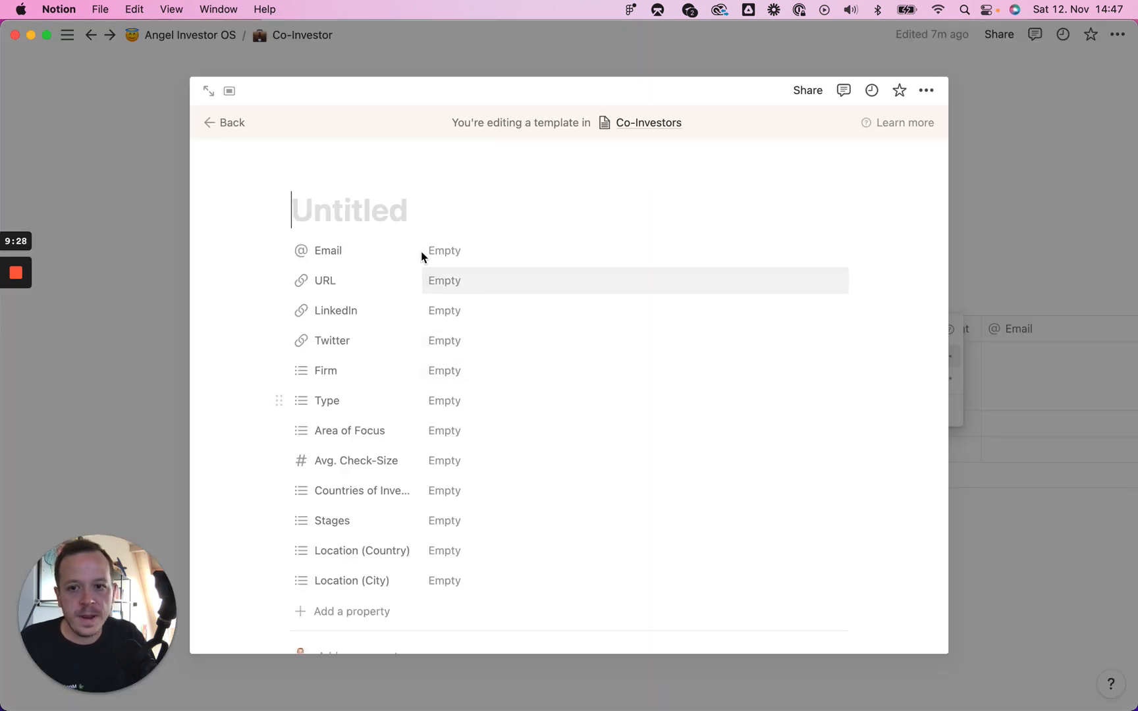
scroll(451, 225, "down", 5)
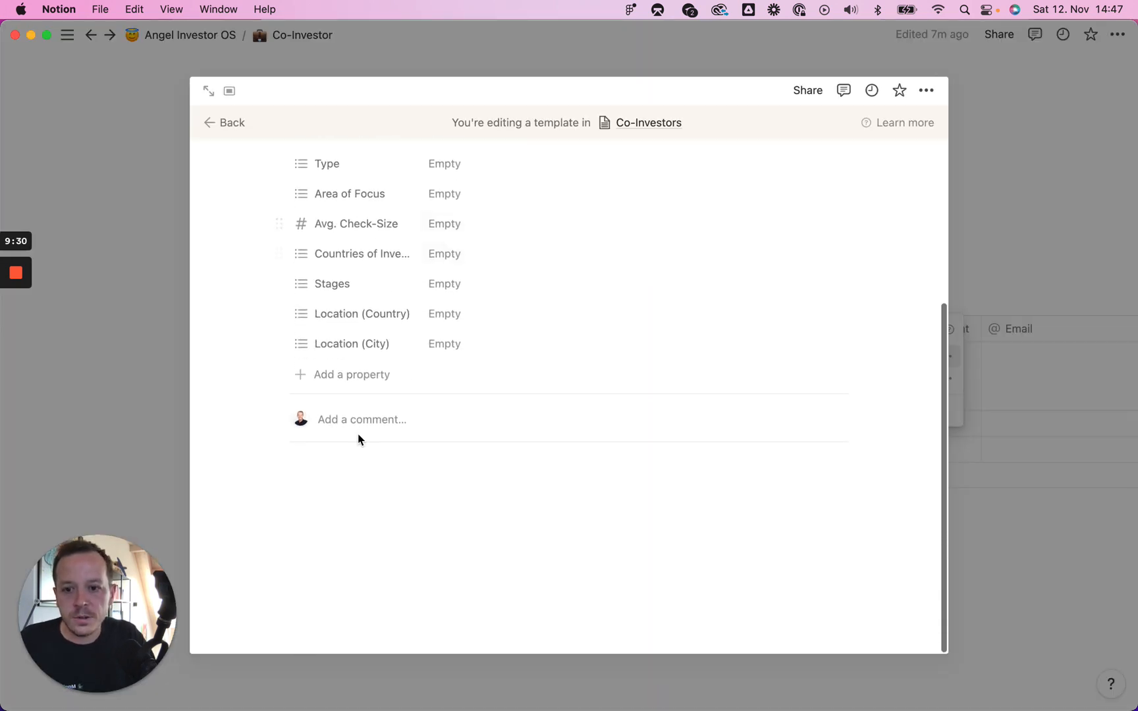
left_click(363, 485)
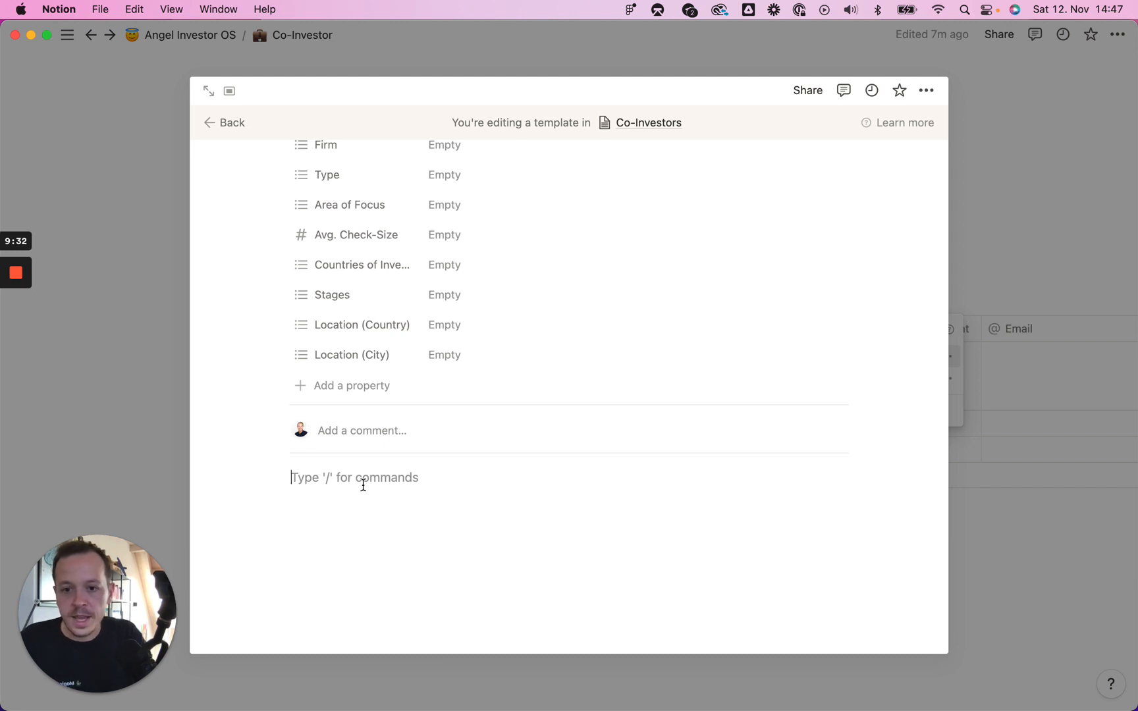
type("/h2")
key("Return")
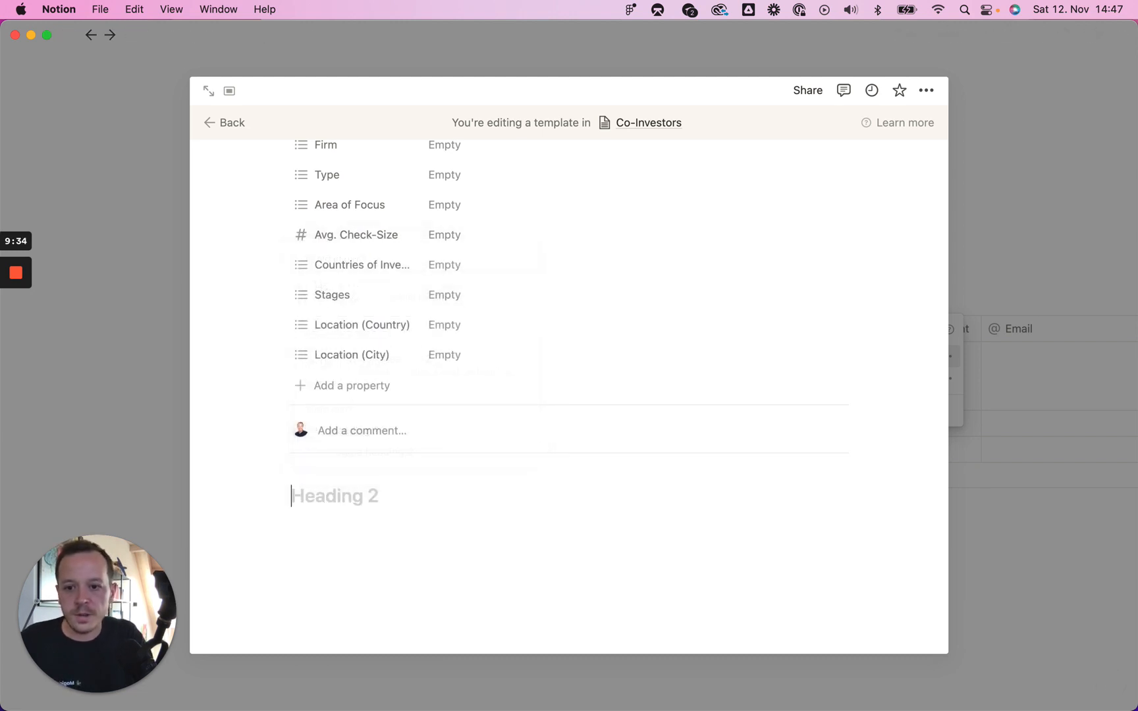
type("Bacg")
key("BackSpace")
type("k")
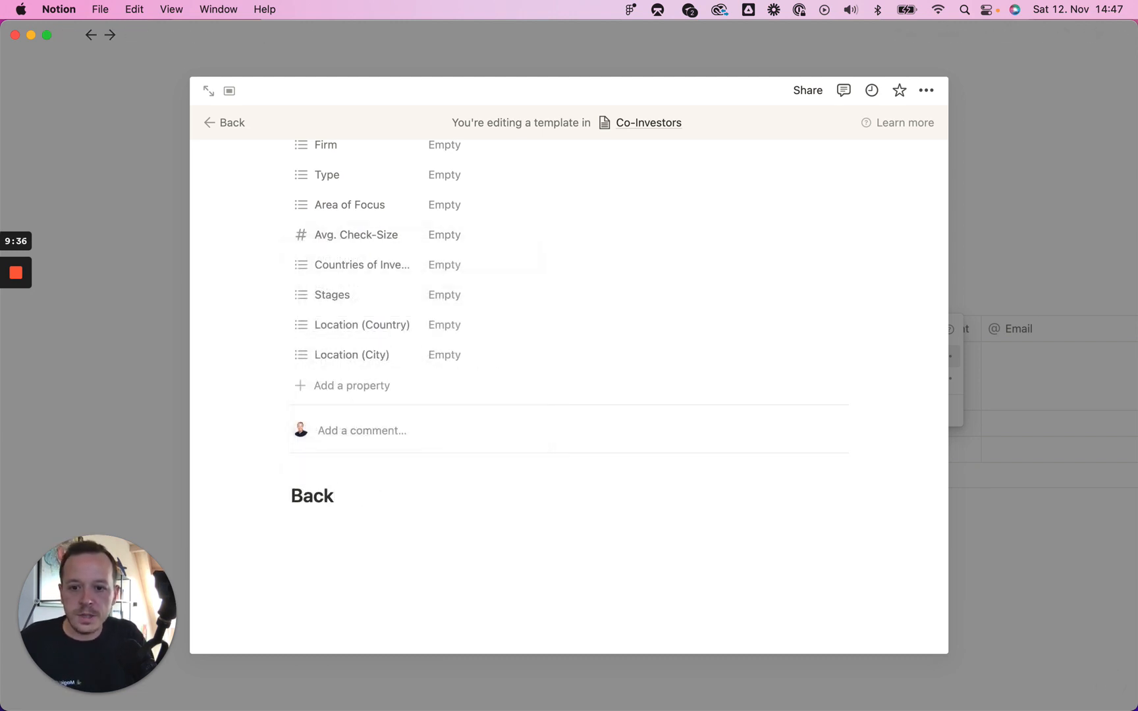
type("ground")
key("Return")
key("Return")
key("Return")
Step: Add 'Other Portfolio Companies' and 'Thesis' Heading 2s
type("/")
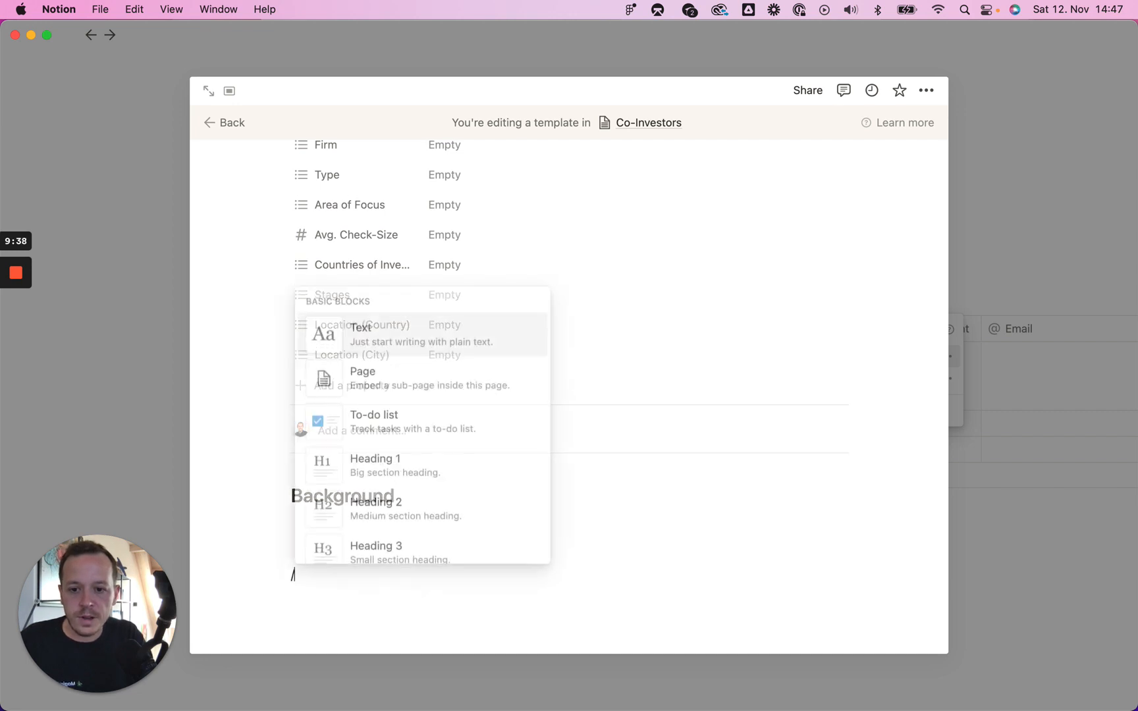
type("h2")
key("Return")
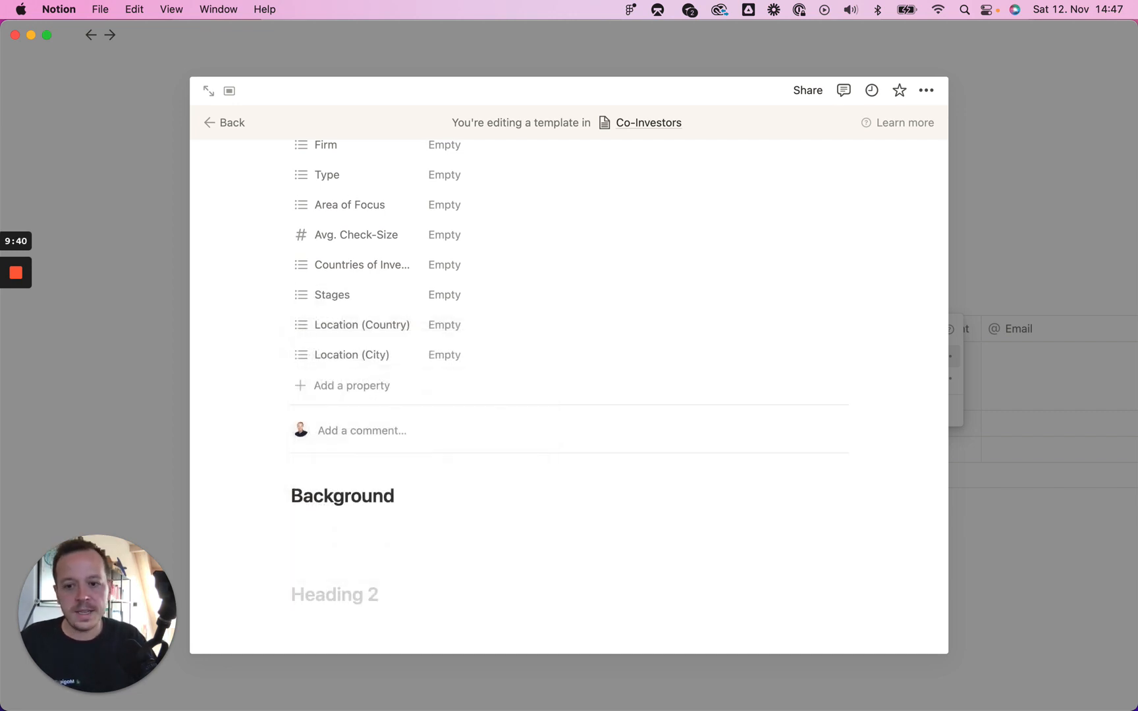
scroll(401, 412, "down", 1)
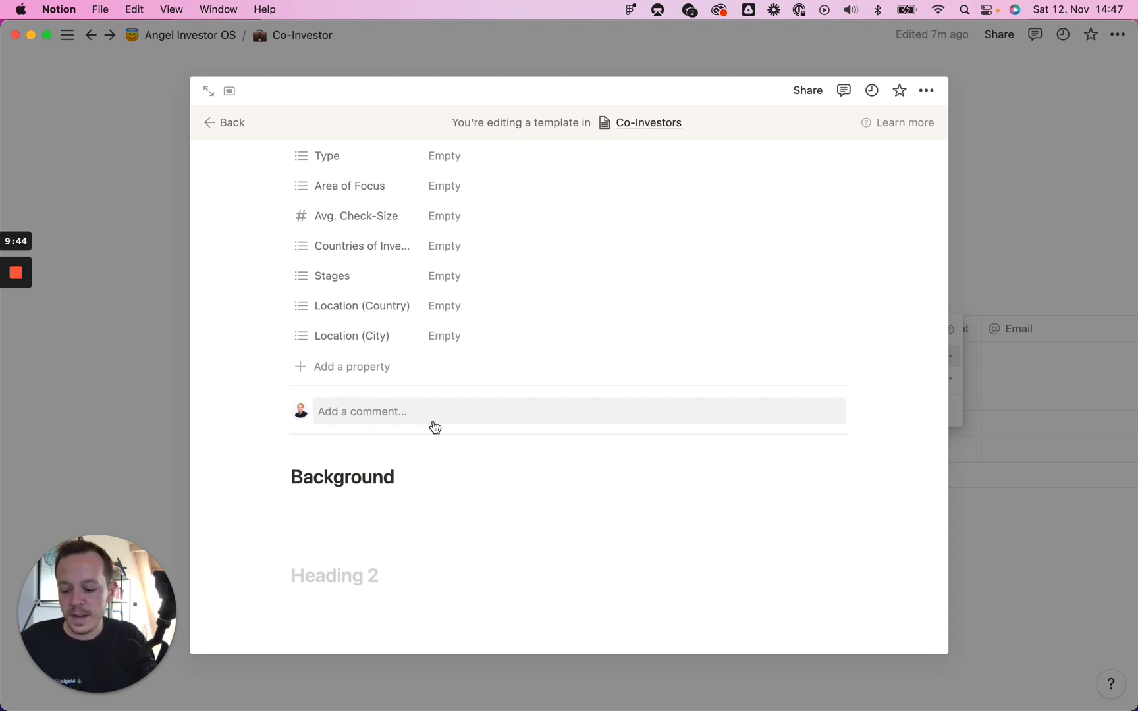
type("h")
key("BackSpace")
type("O")
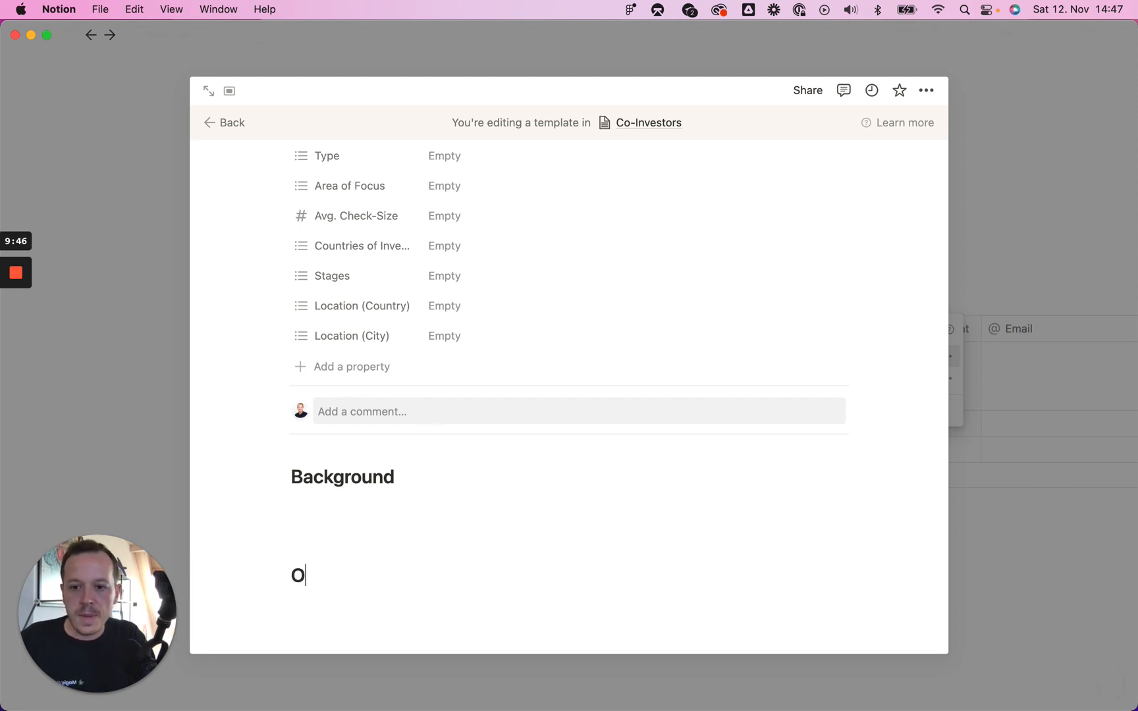
type("ther Portfolio Co")
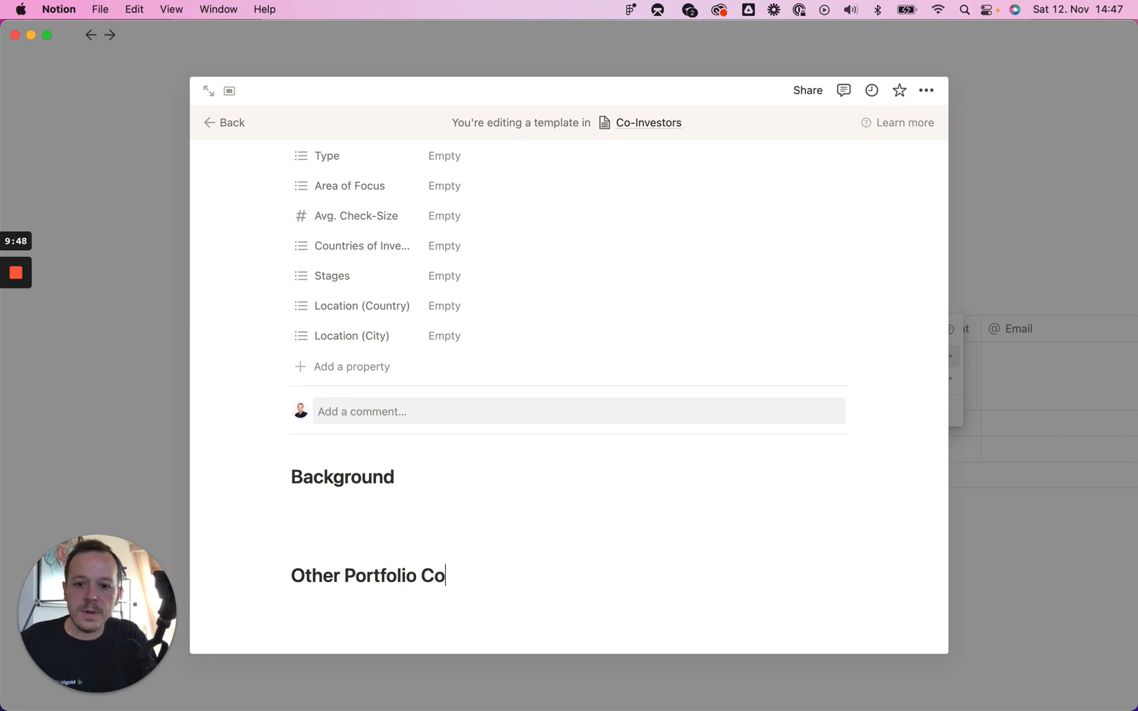
type("mpanies")
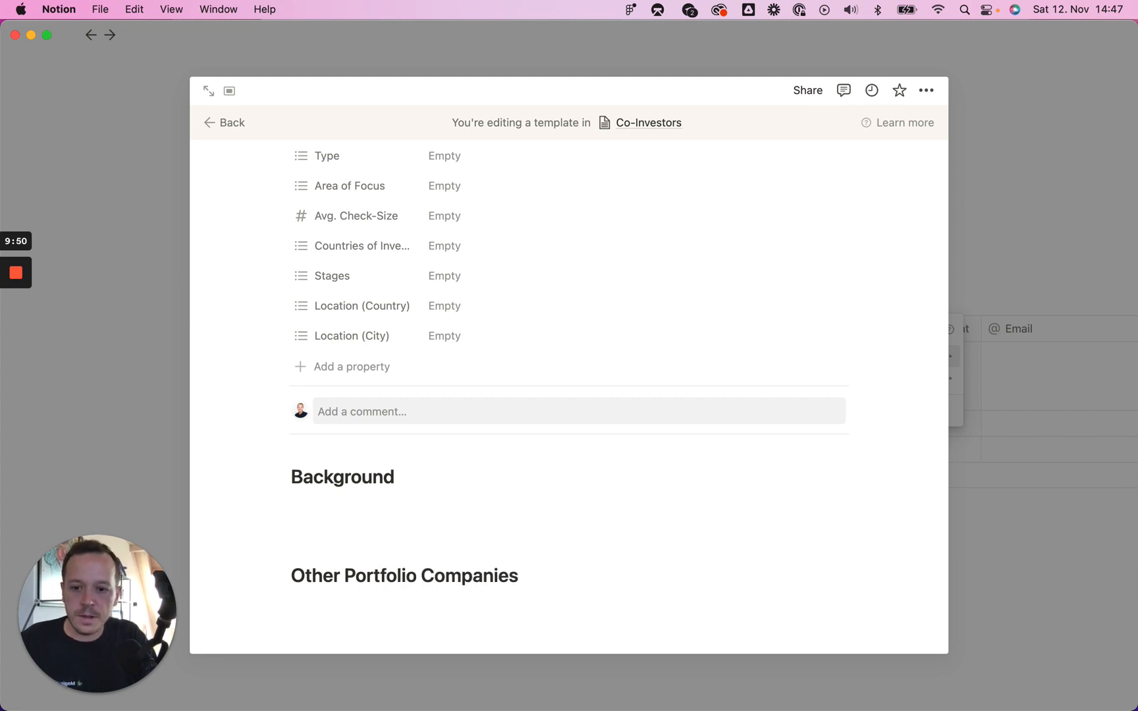
key("Return")
type("/")
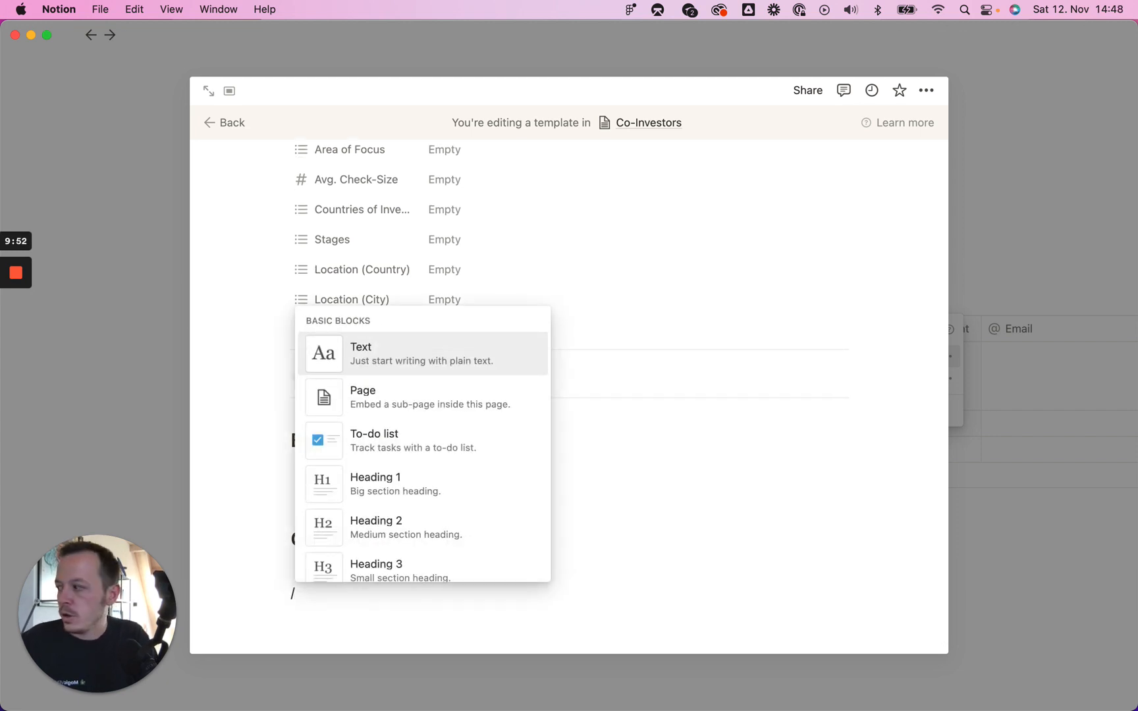
type("h2")
key("Return")
type("The")
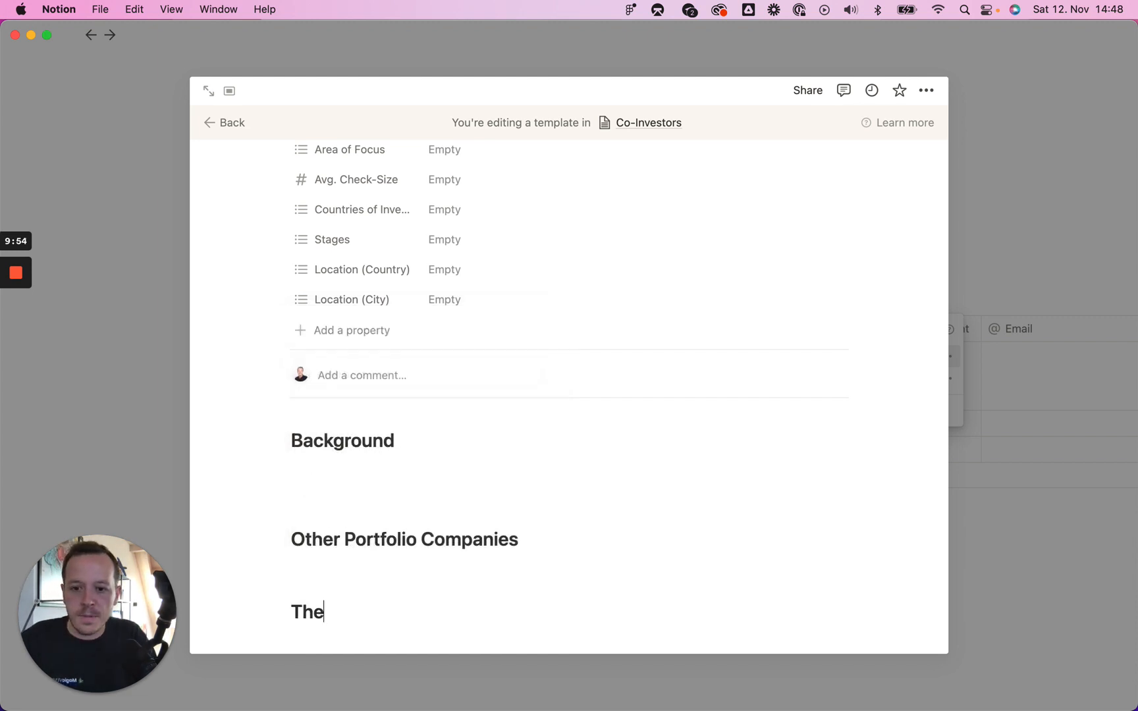
type("isis")
key("Return")
key("Return")
key("Return")
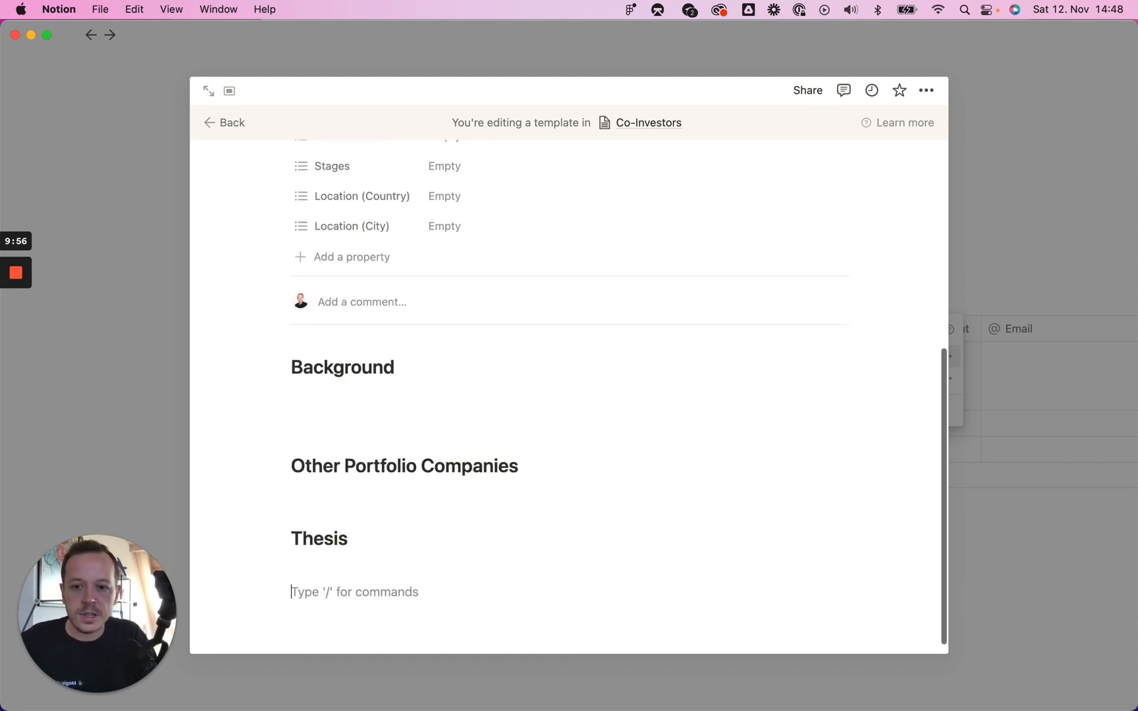
Step: Add a 'Meeting Notes' Heading 2 and delete the extra empty line under Thesis
type("/h2")
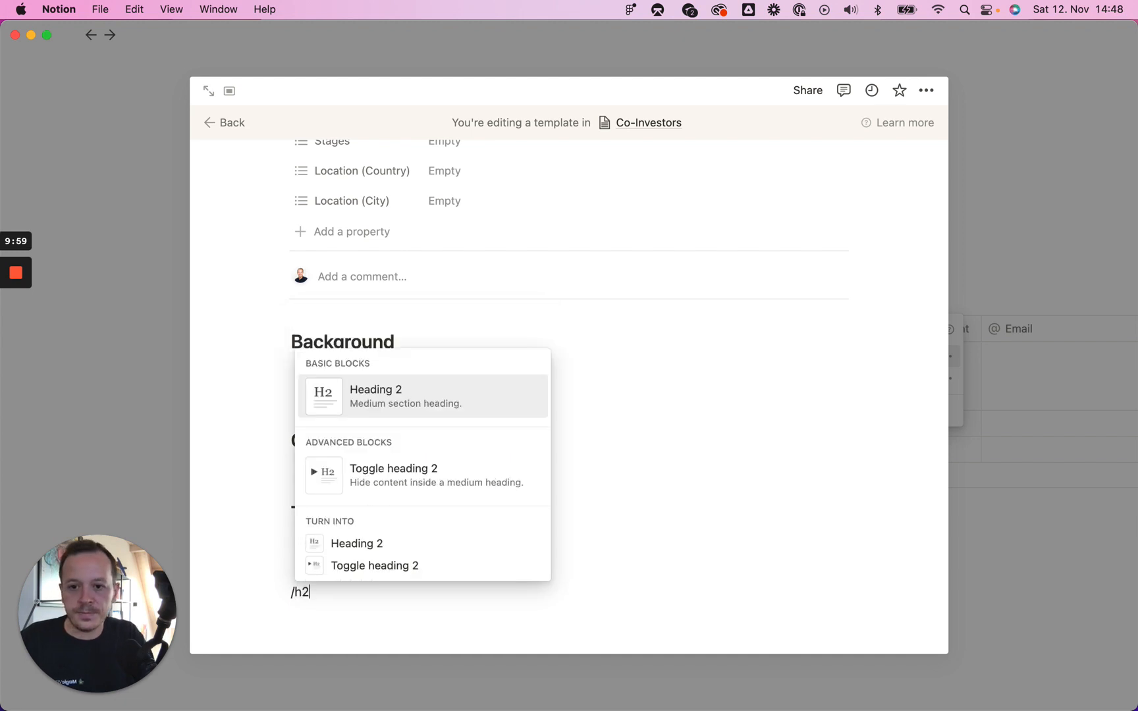
key("Return")
type("Meeting Notes")
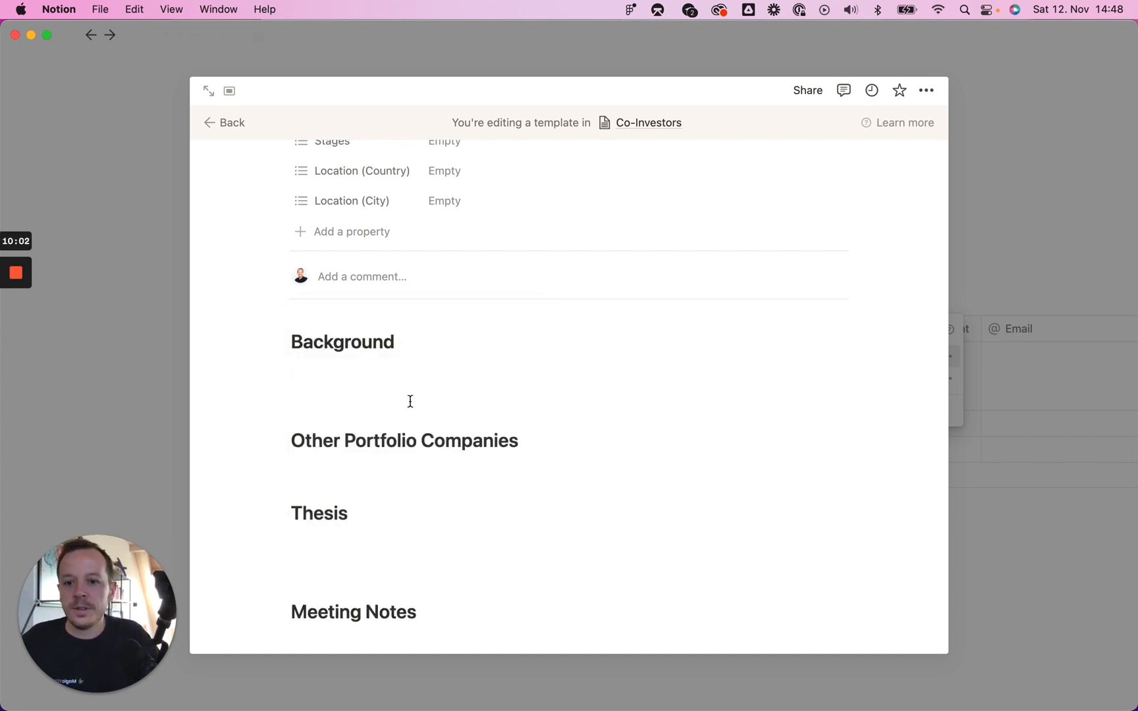
left_click(348, 555)
key("BackSpace")
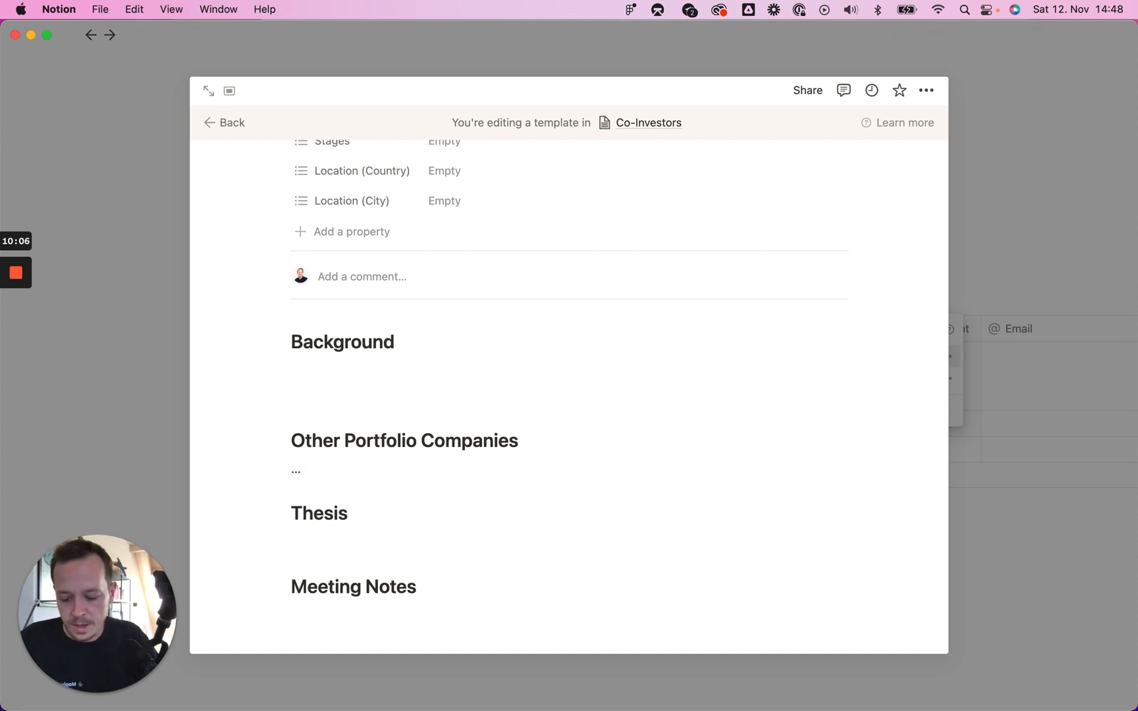
Step: Paste [...] placeholders under Background, Thesis and Meeting Notes, removing extra empty lines
left_click(294, 470)
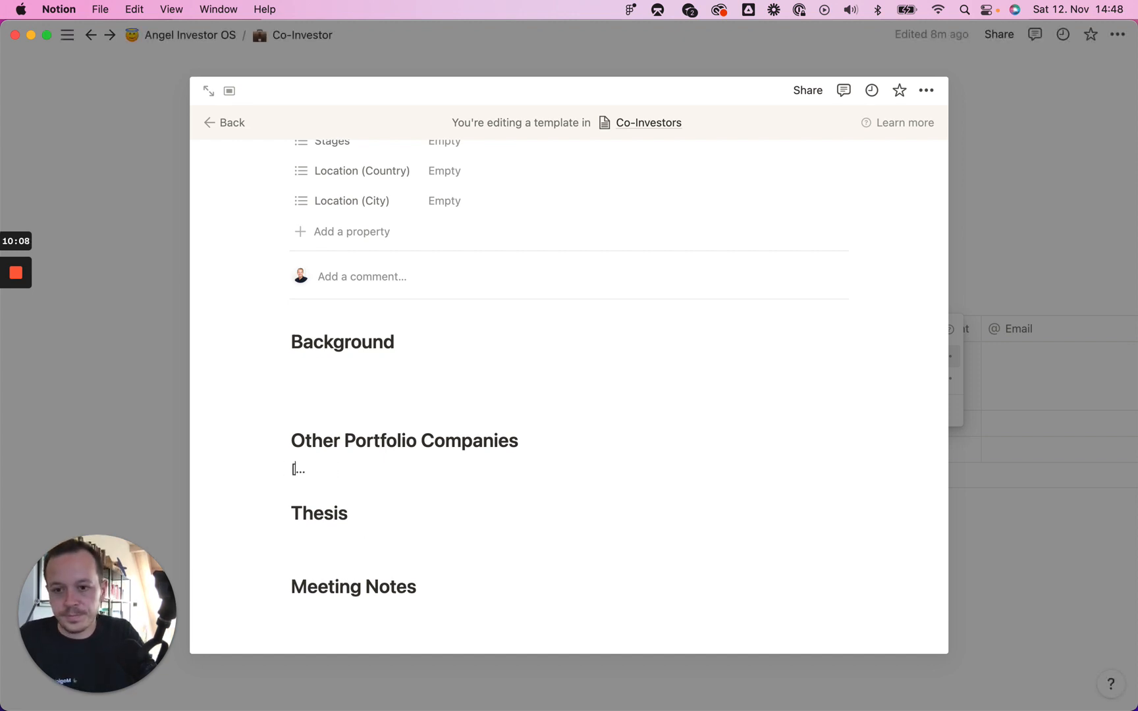
key("Down")
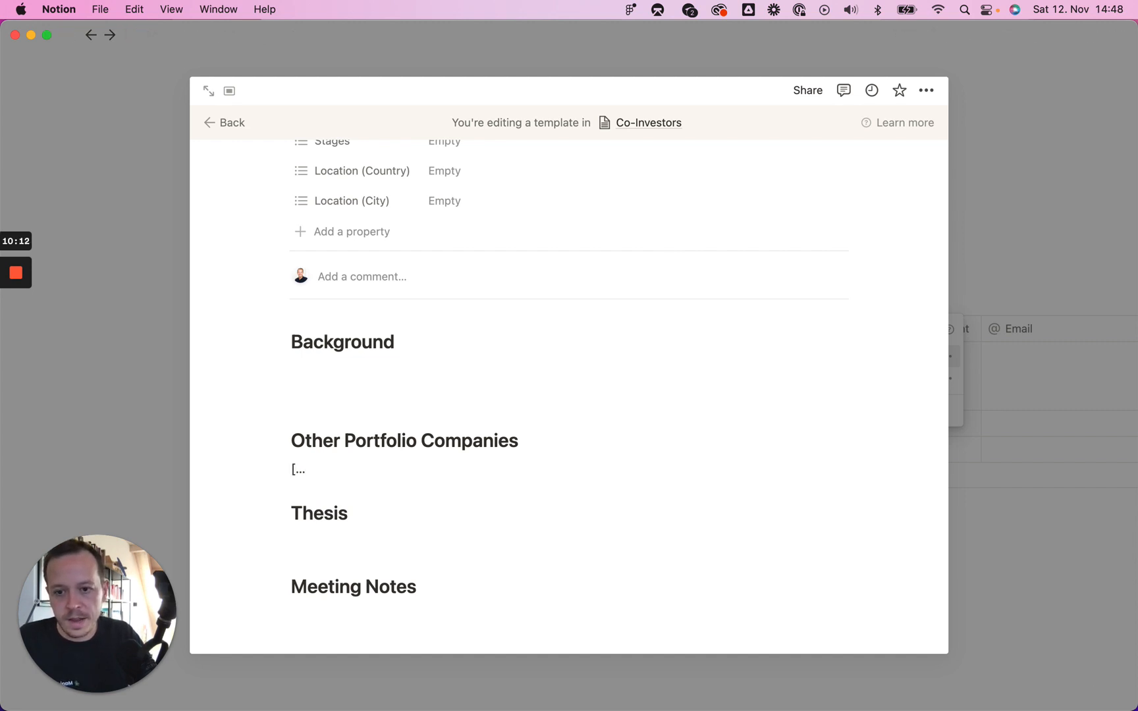
scroll(313, 470, "up", 1)
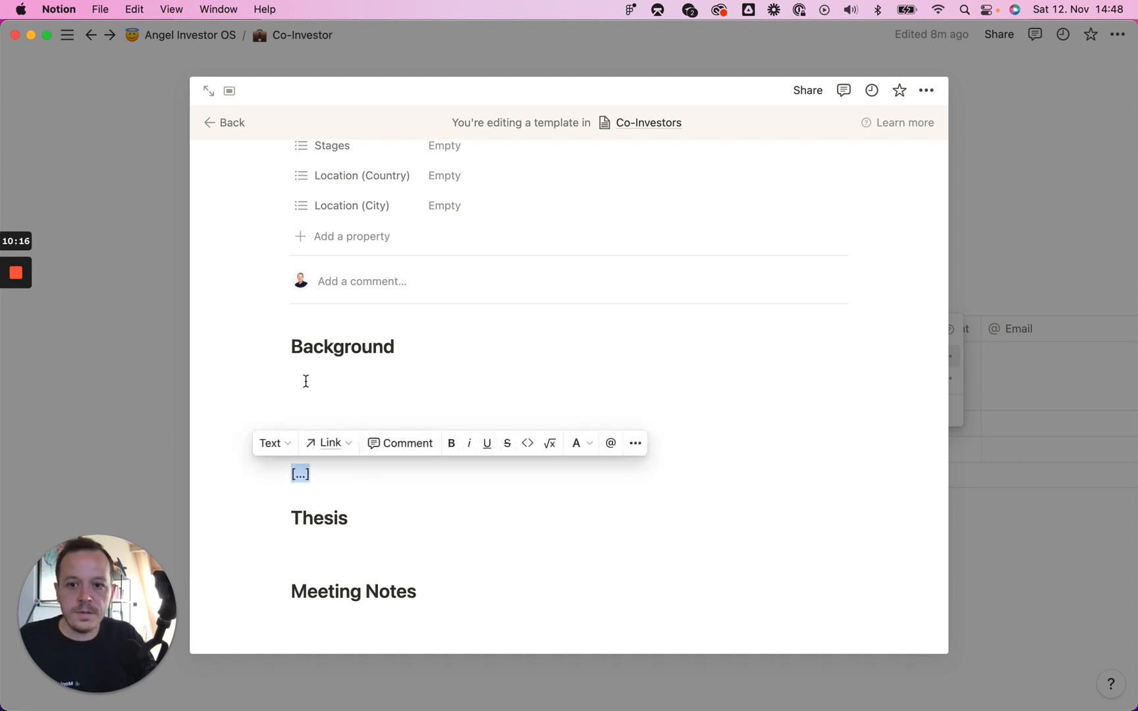
left_click(304, 379)
type("[...]")
left_click(327, 417)
key("BackSpace")
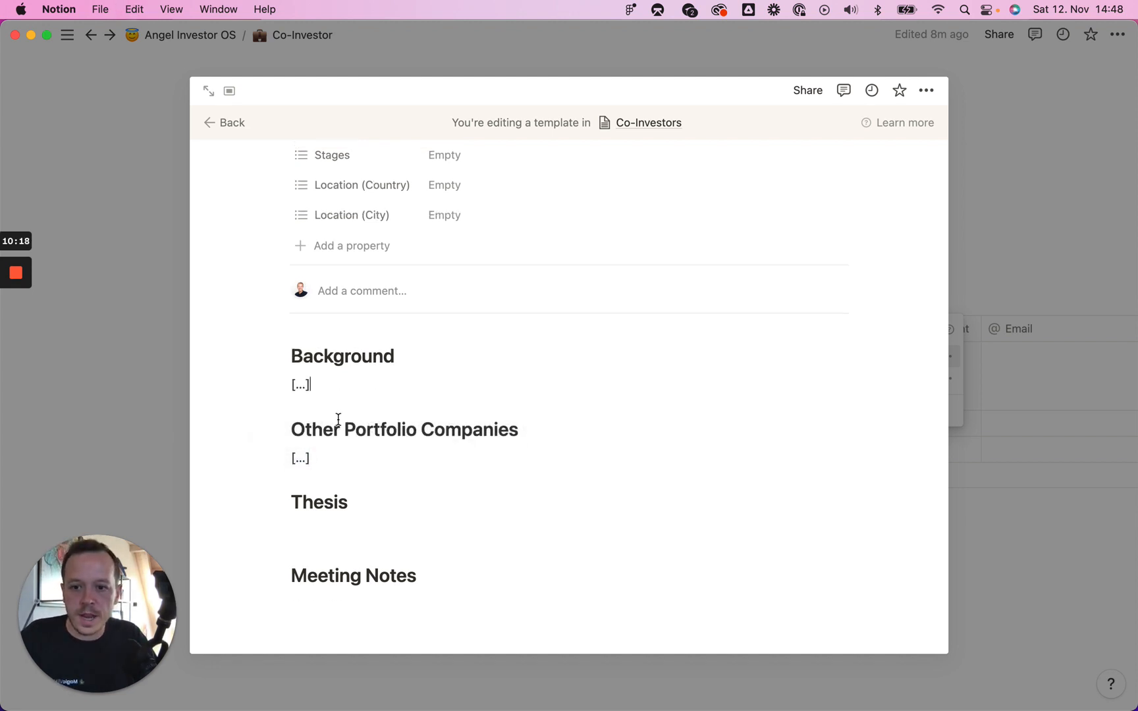
left_click(317, 529)
type("[...]")
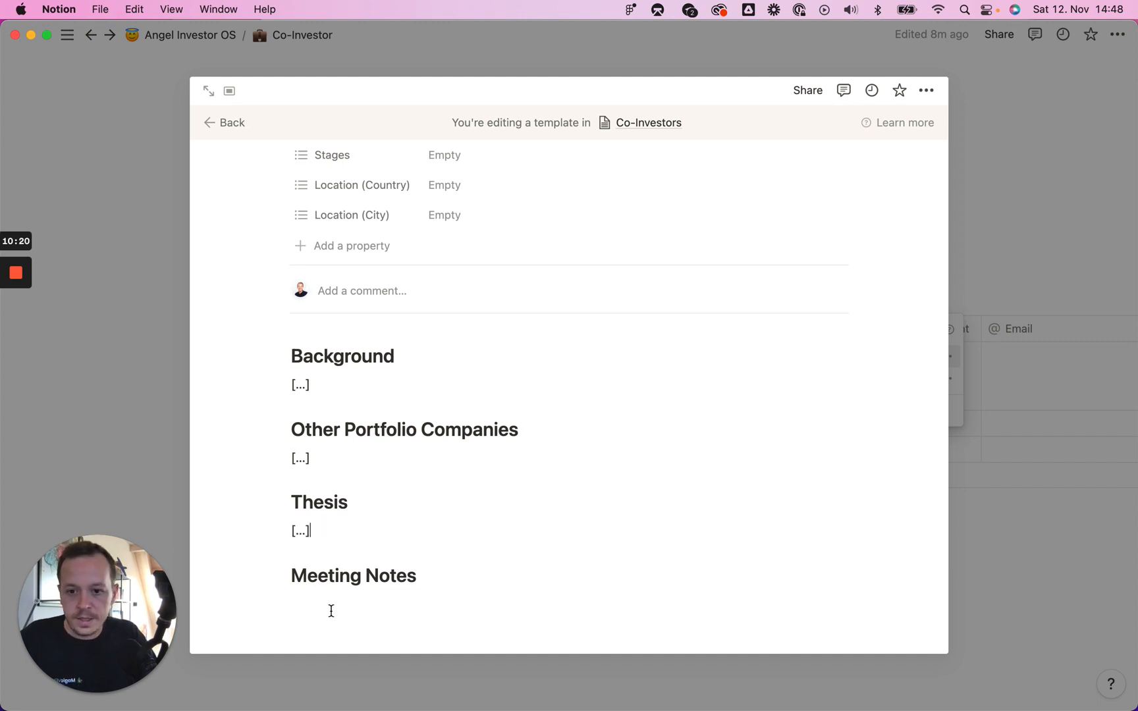
left_click(320, 603)
type("[...]")
key("Return")
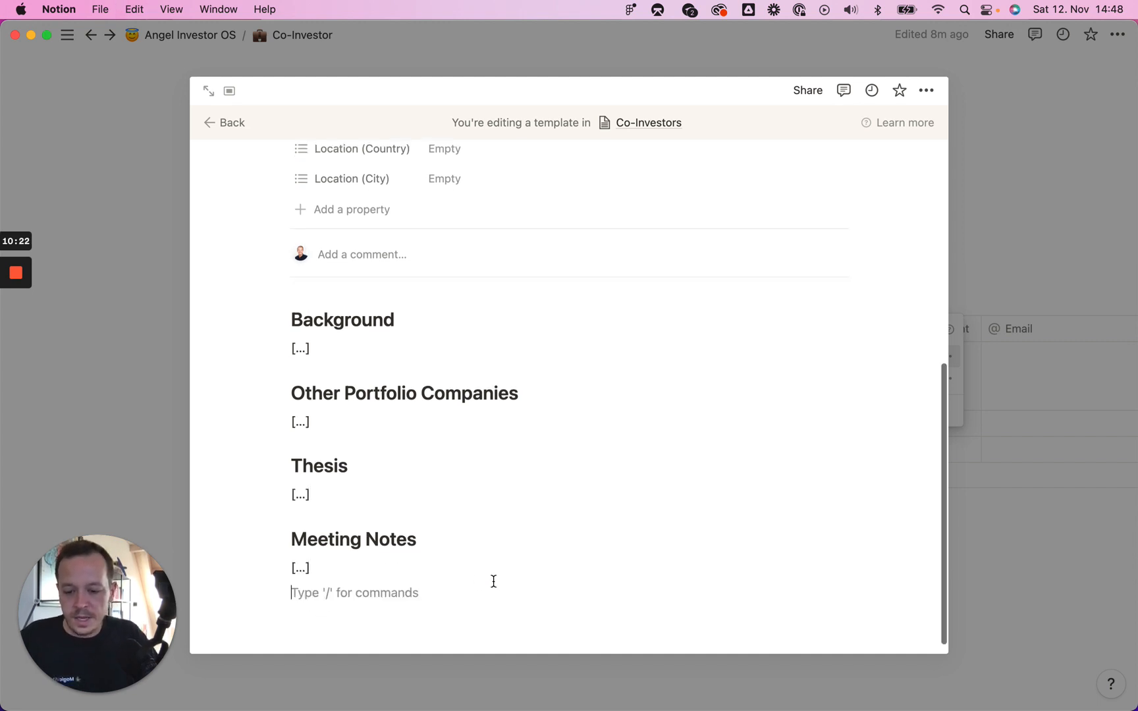
Step: End the template with a 'Meeting on Date' toggle heading 3 and close the editor
type("/")
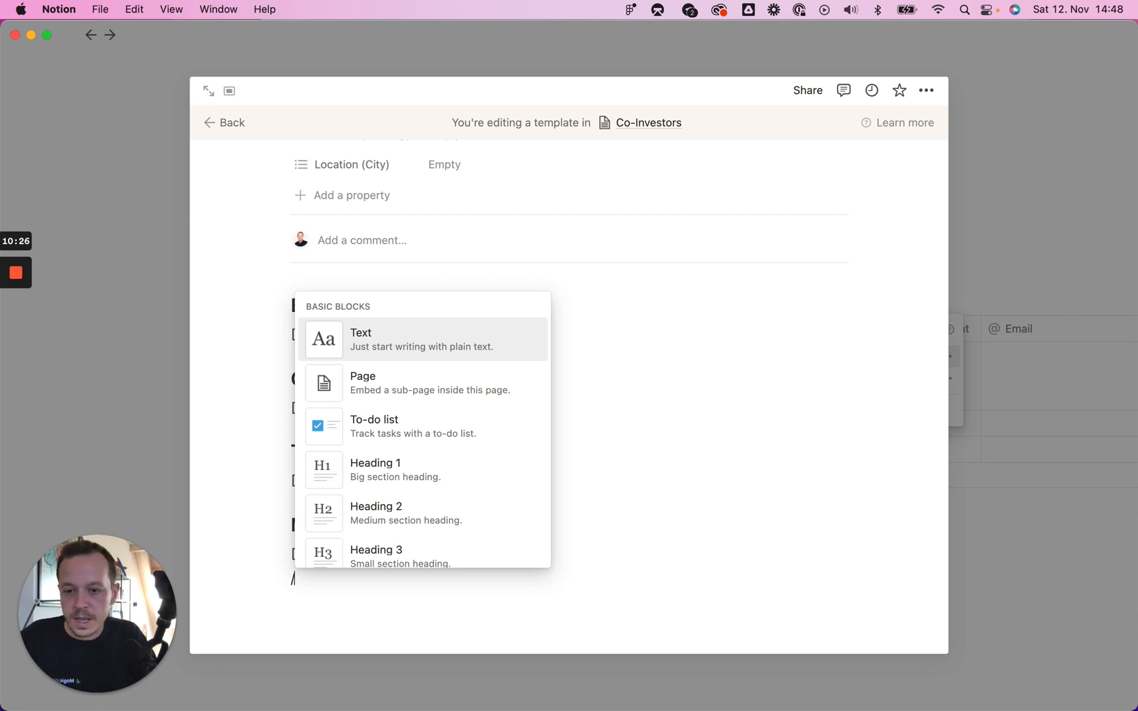
type("toggle")
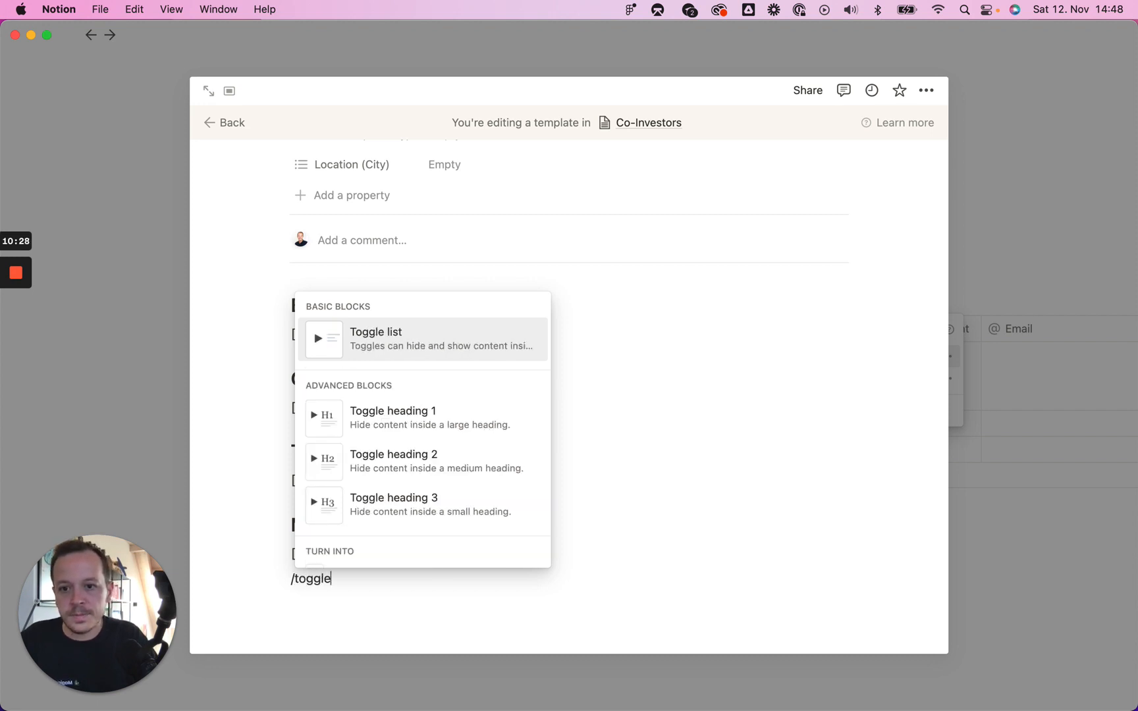
key("Down")
key("Down")
key("Down")
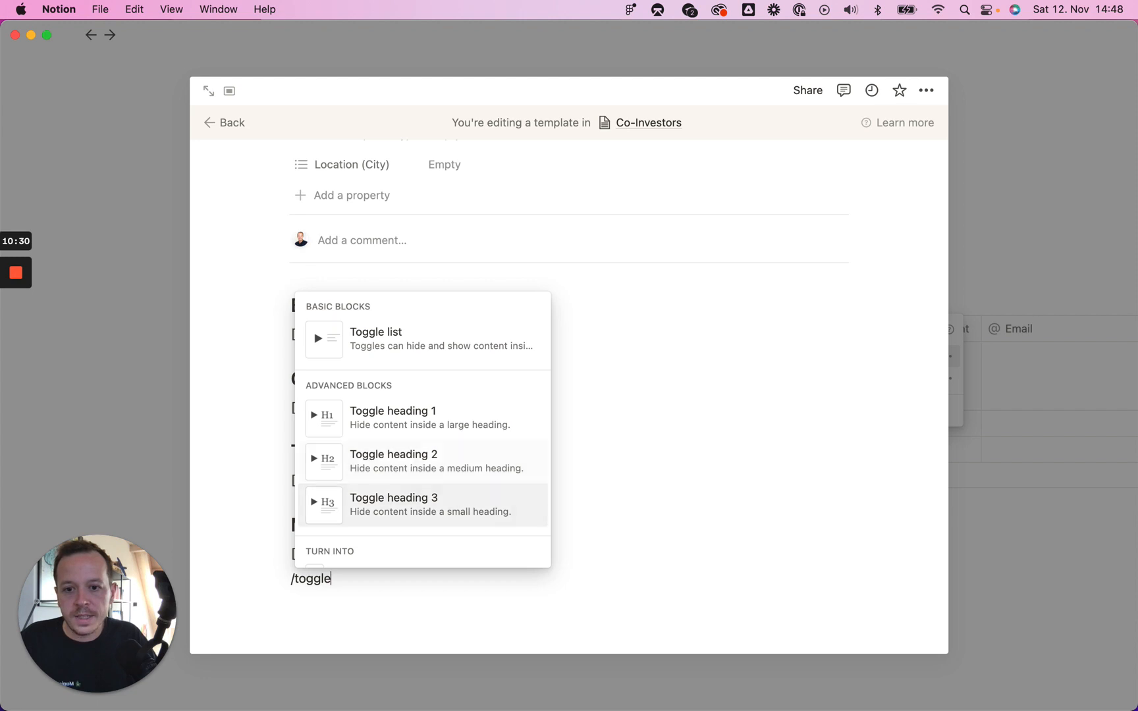
key("Return")
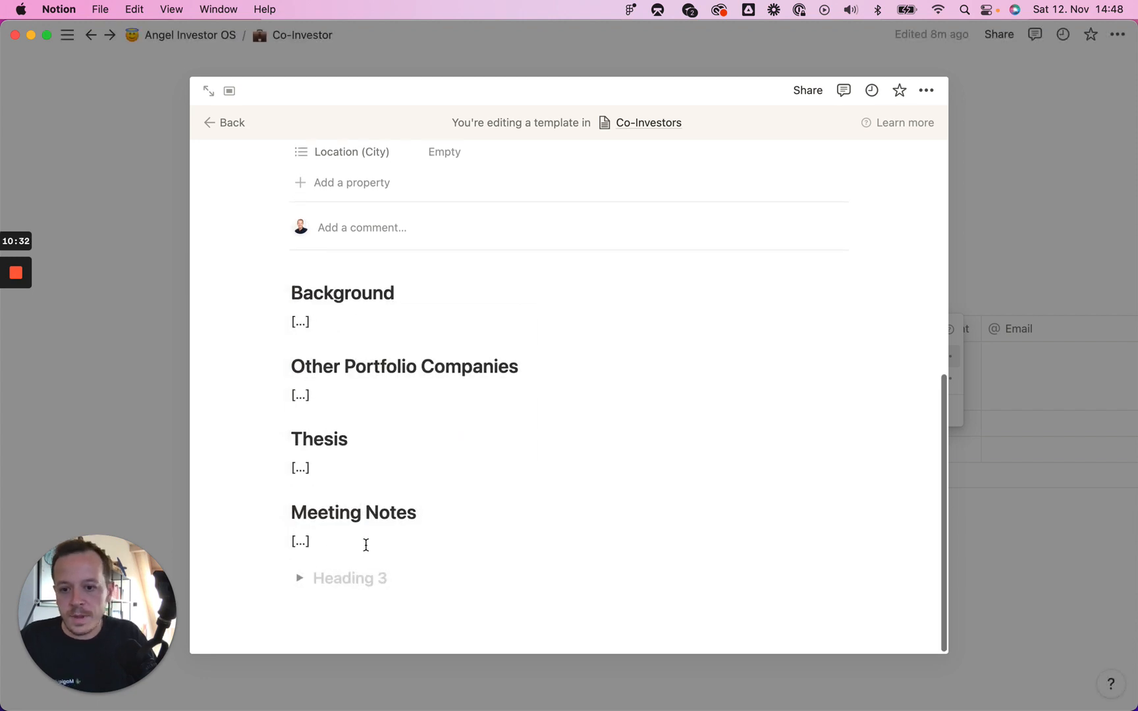
type("Meeting on Date")
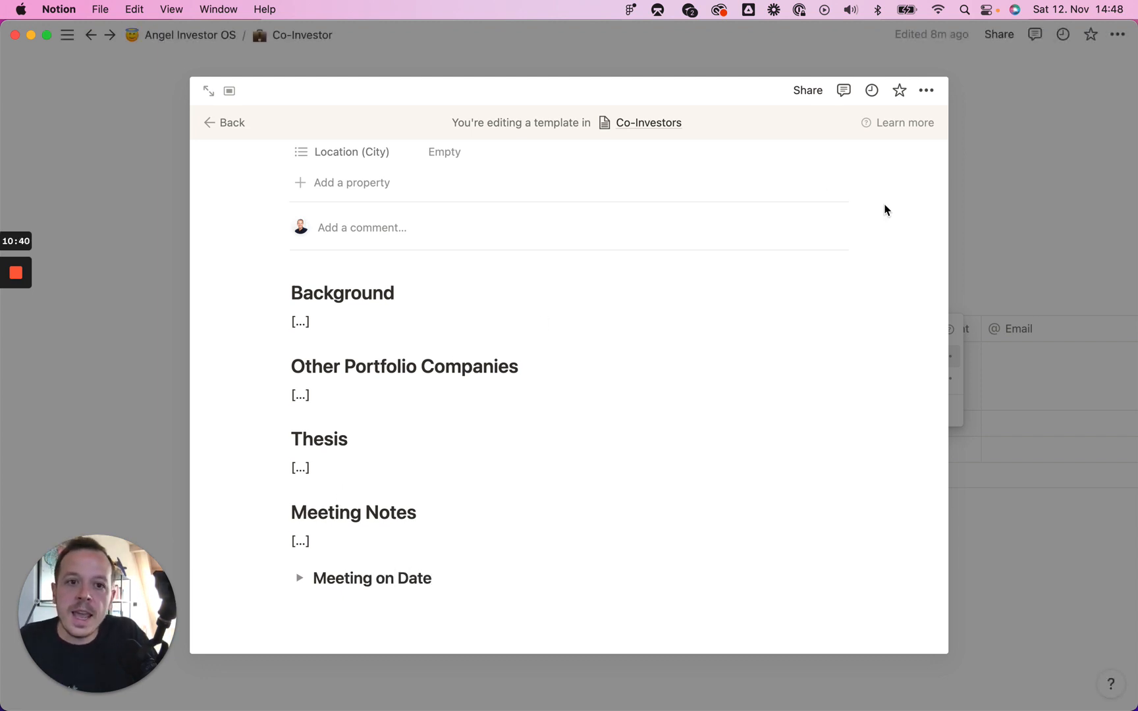
left_click(987, 172)
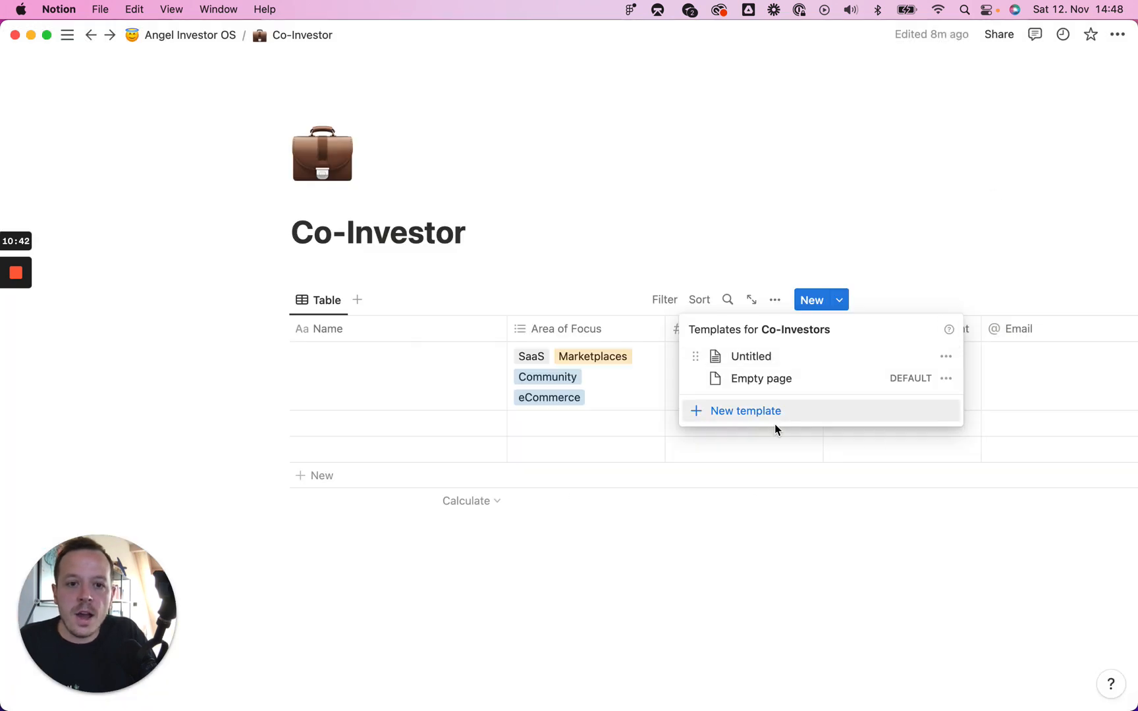
Step: Make the Untitled template the default for all Co-Investors views
left_click(945, 356)
left_click(790, 334)
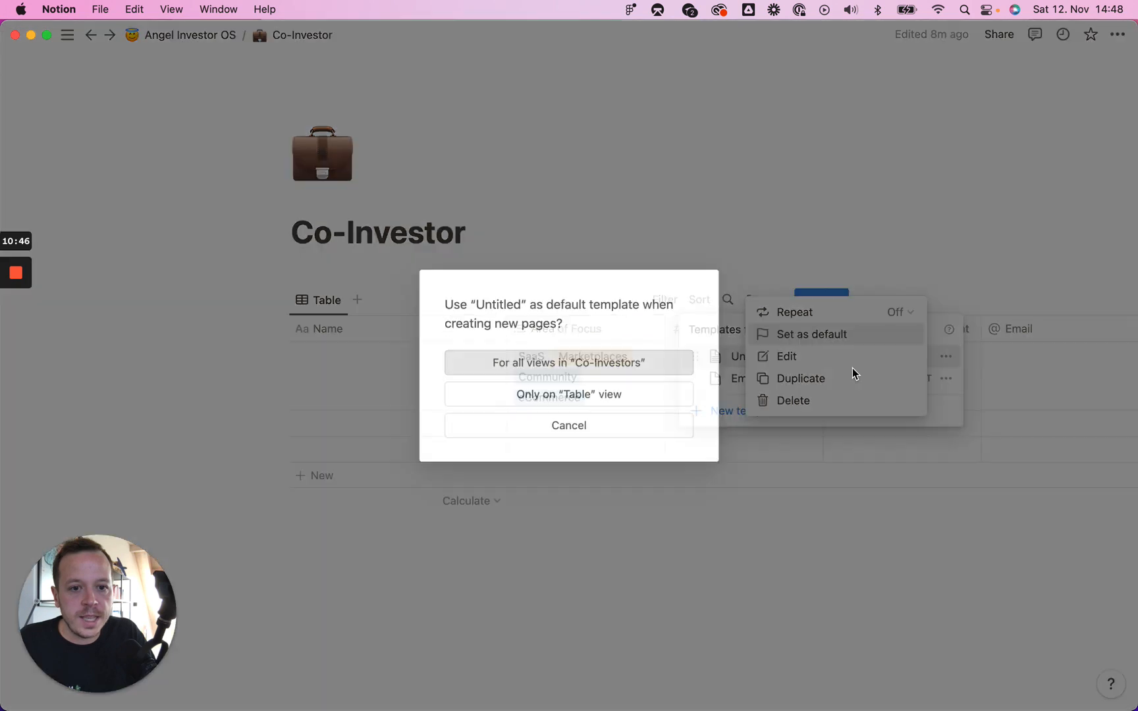
left_click(600, 363)
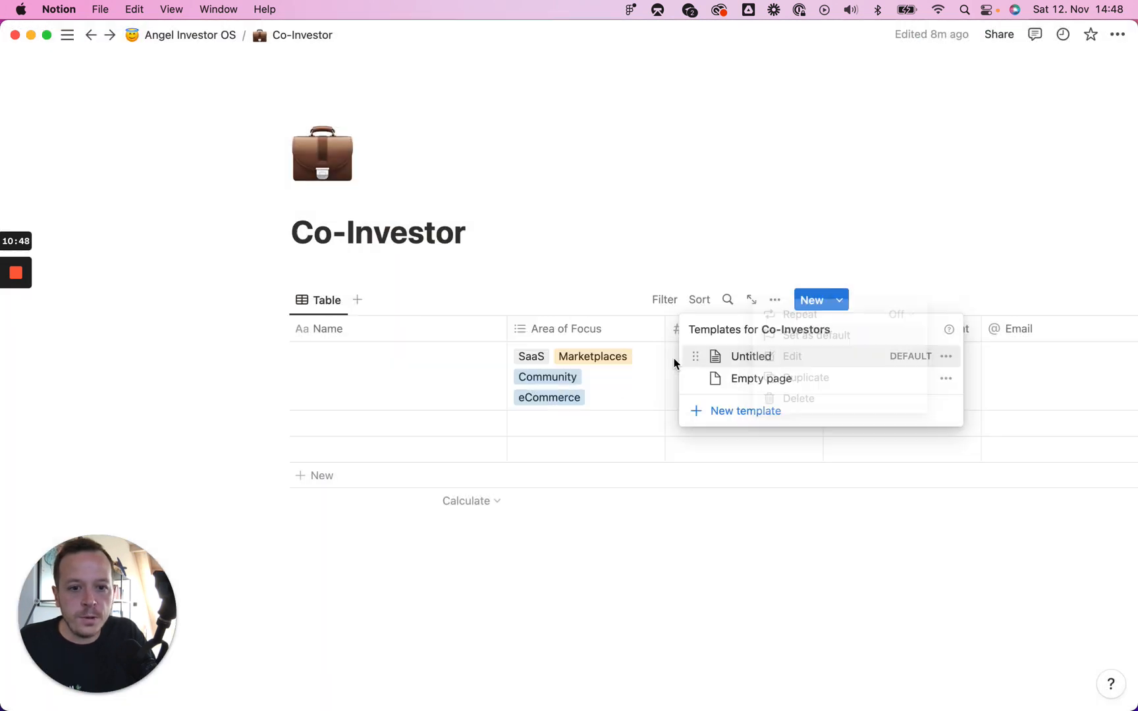
Step: Rename the template to 'Co-Investor Name' and close the template editor
left_click(945, 356)
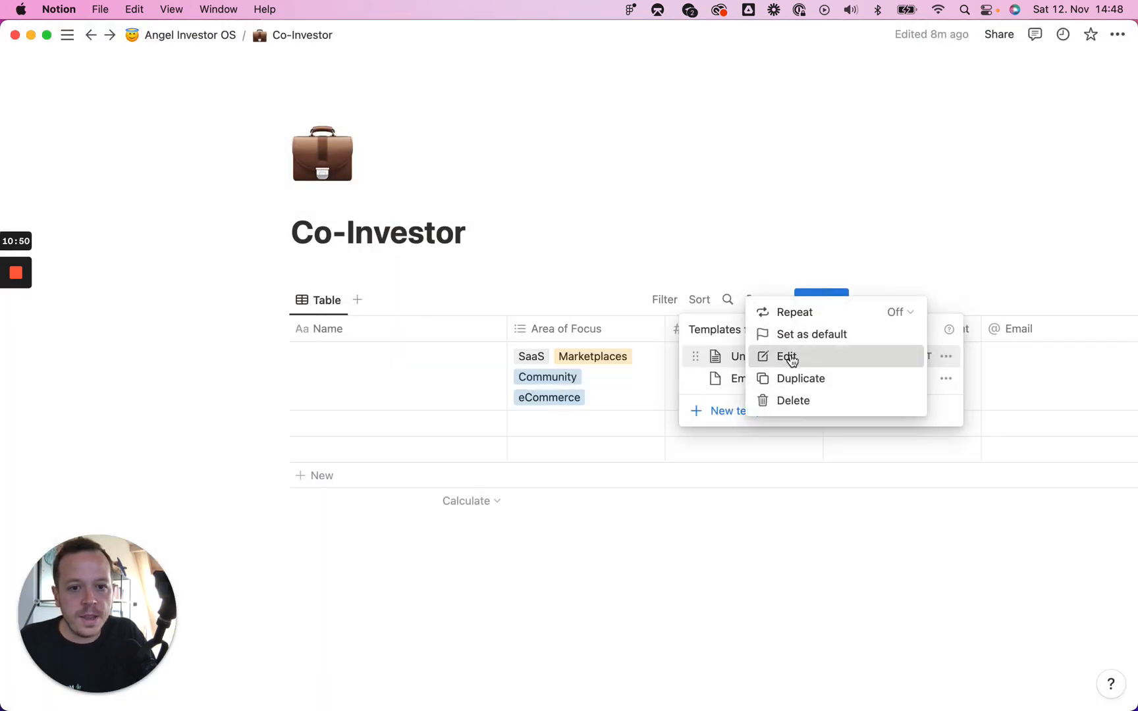
left_click(784, 356)
type("C")
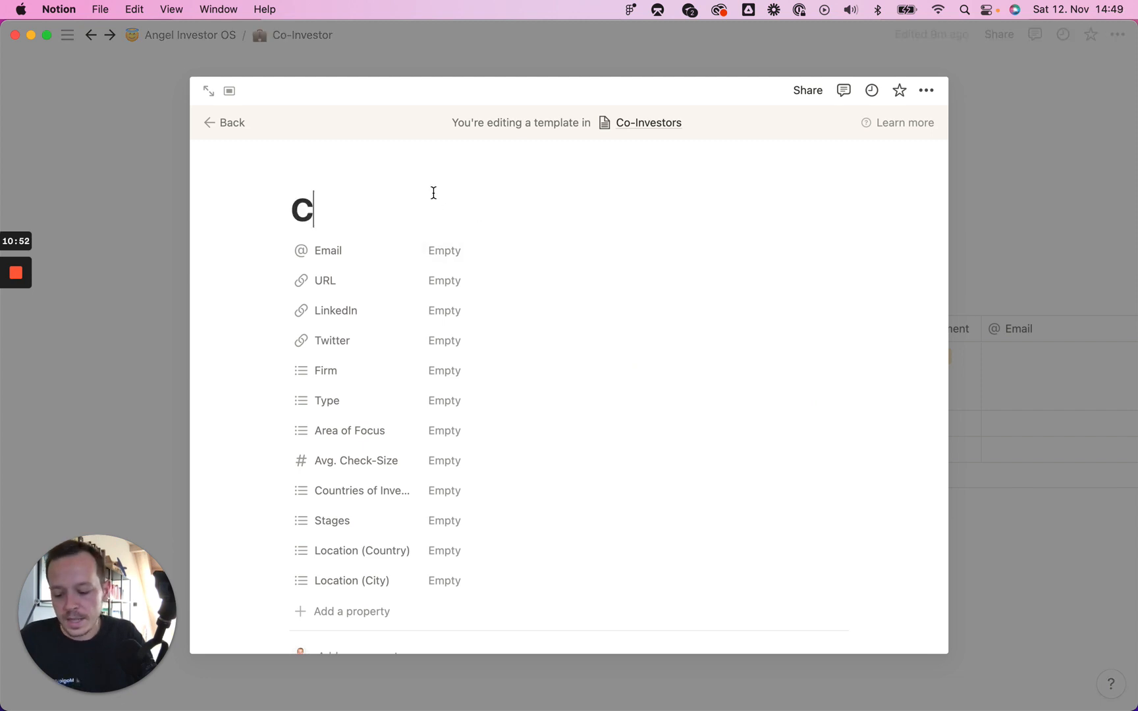
type("o-Invest")
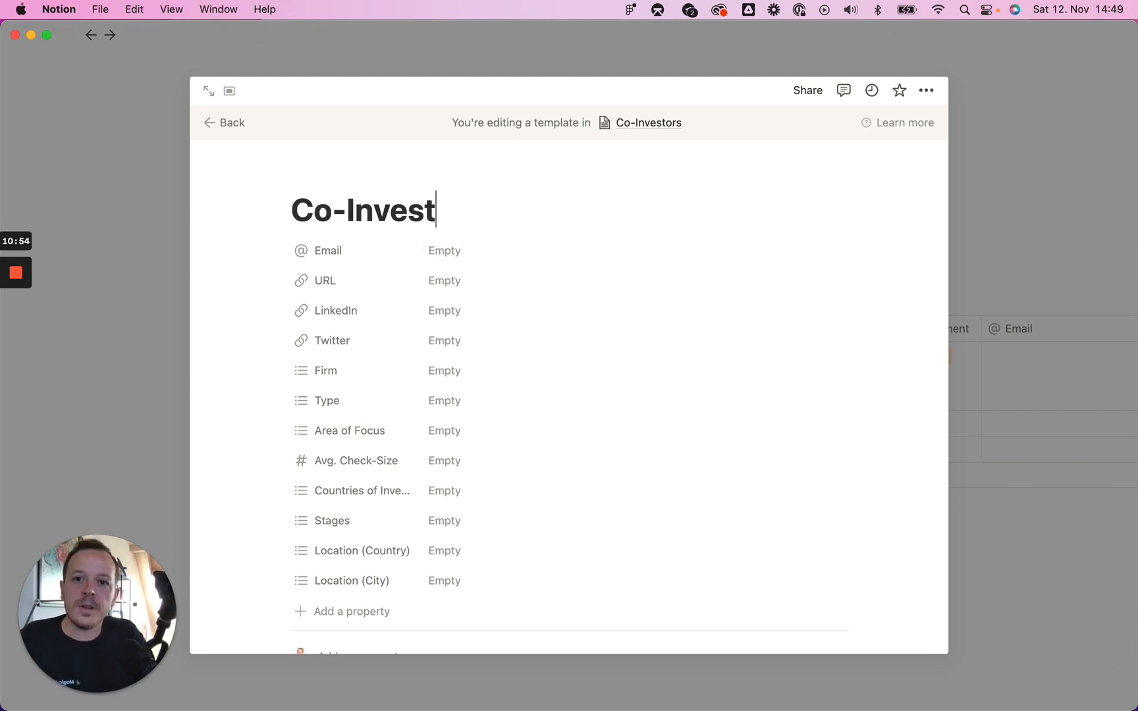
type("or name")
key("BackSpace")
key("BackSpace")
key("BackSpace")
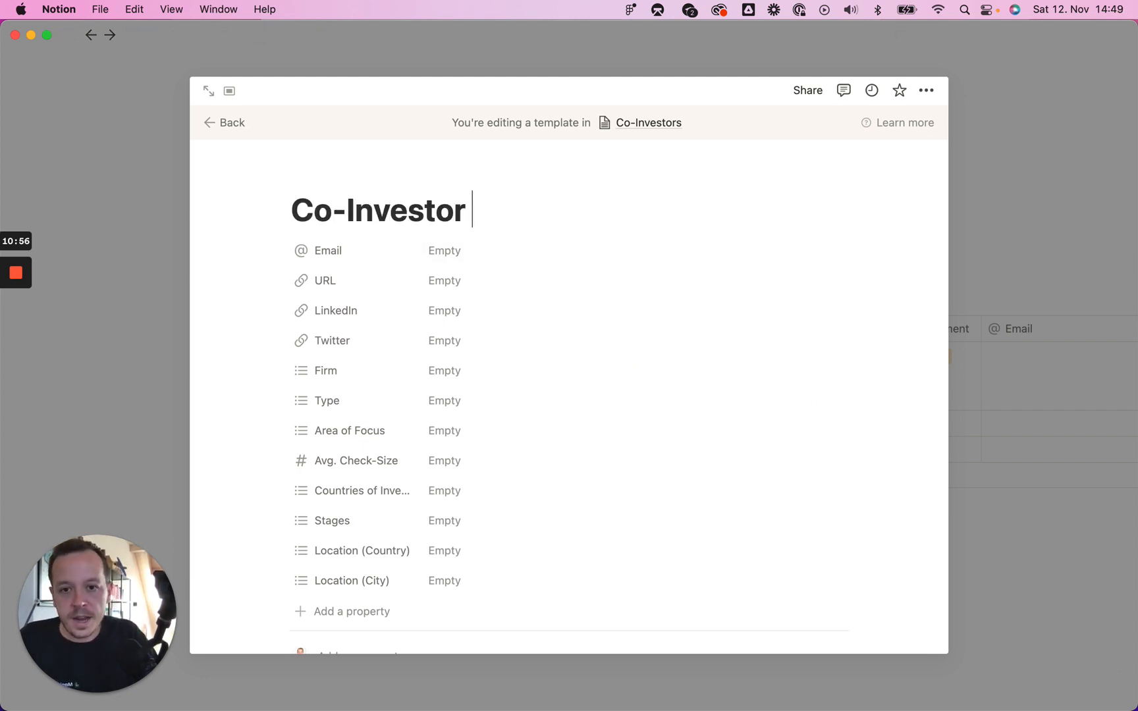
type("Name")
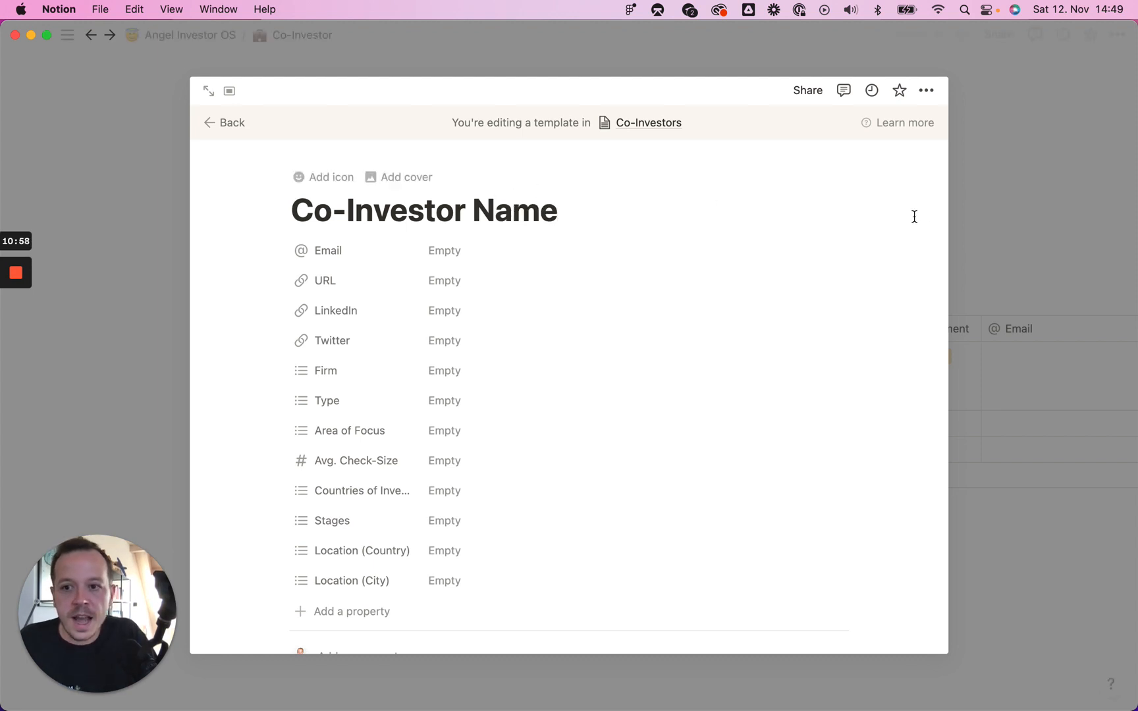
left_click(1021, 217)
Step: Delete the filled sample row from the Co-Investor table, then switch to Chrome
mouse_move(10, 319)
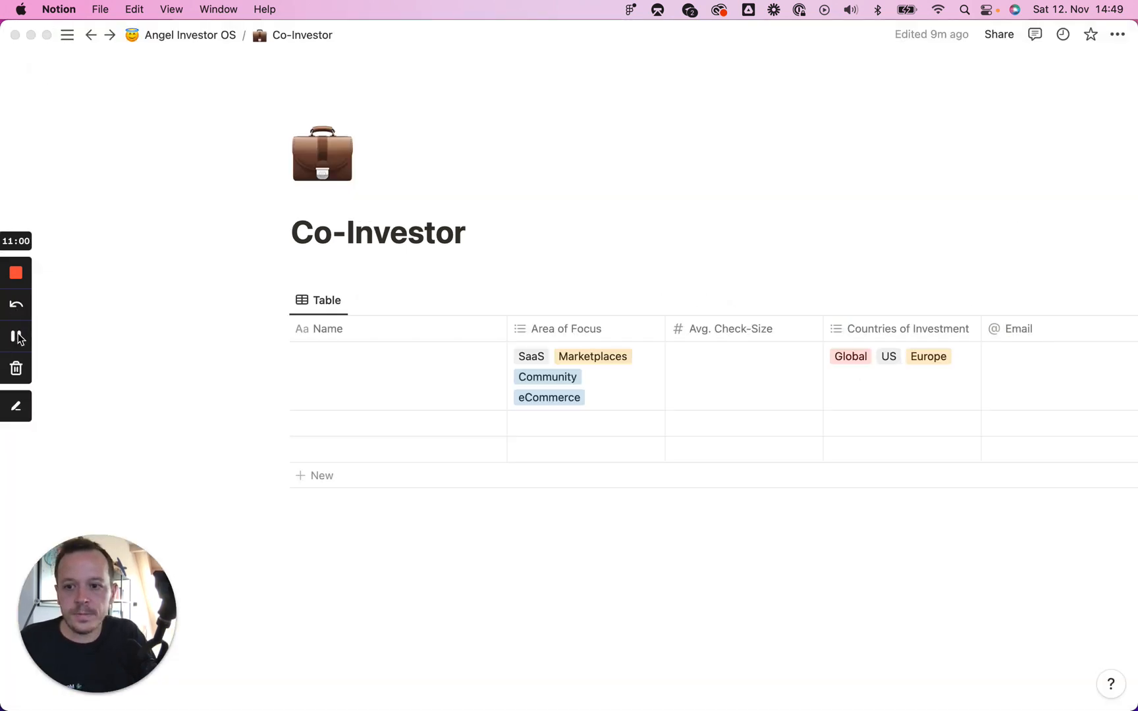
left_click(315, 365)
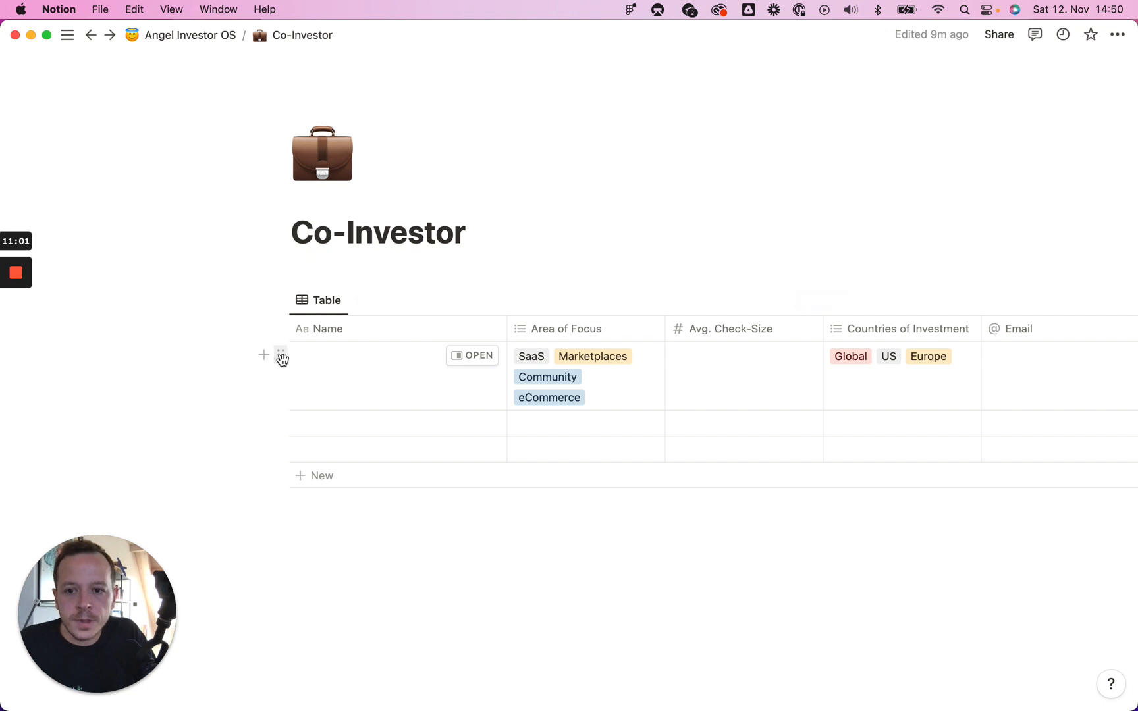
left_click(282, 359)
left_click(152, 292)
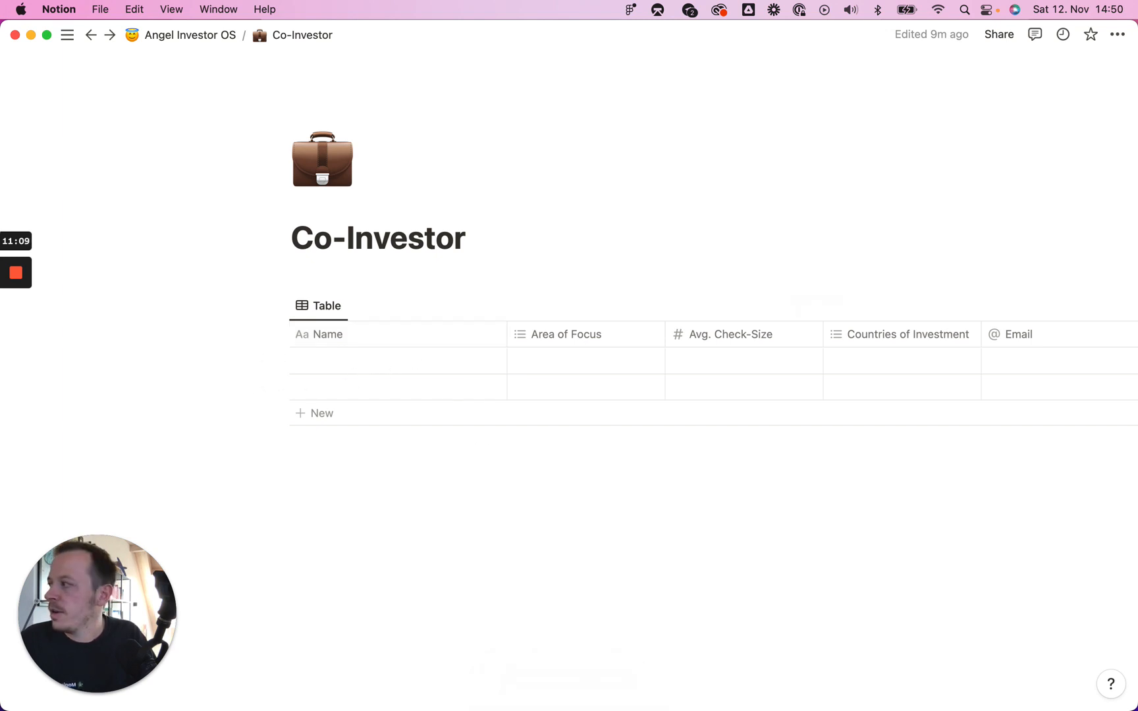
key("super+Tab")
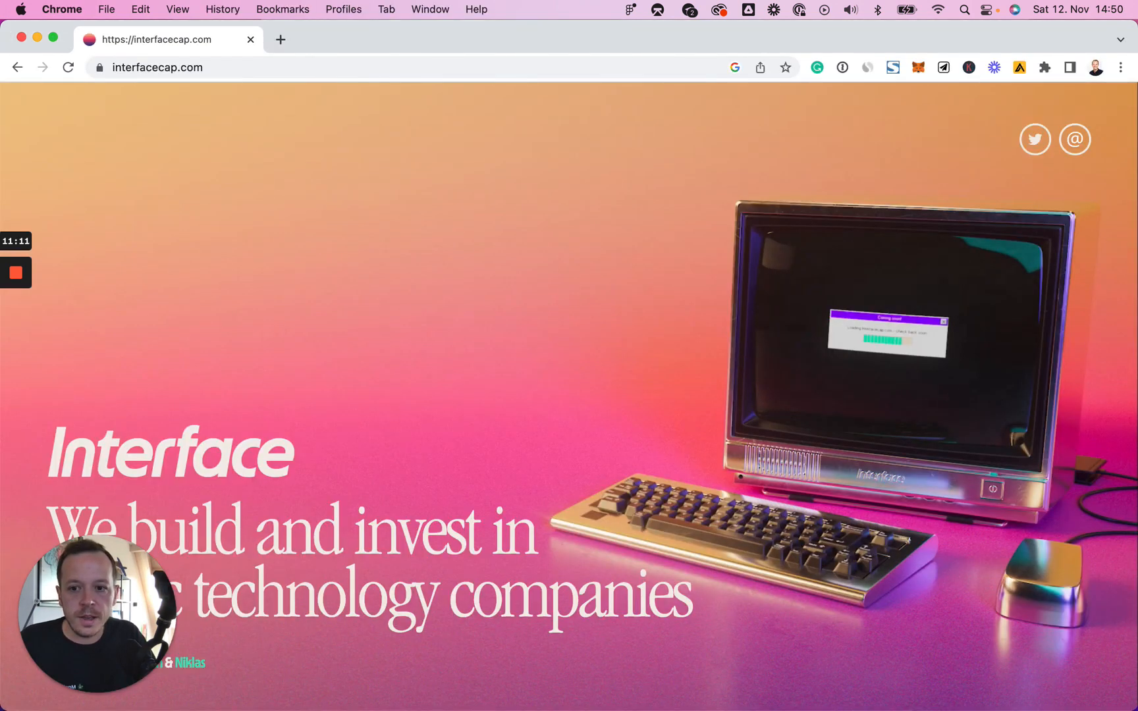
Step: Minimize the interfacecap.com Chrome window and select the first Name cell in Notion
left_click(99, 584)
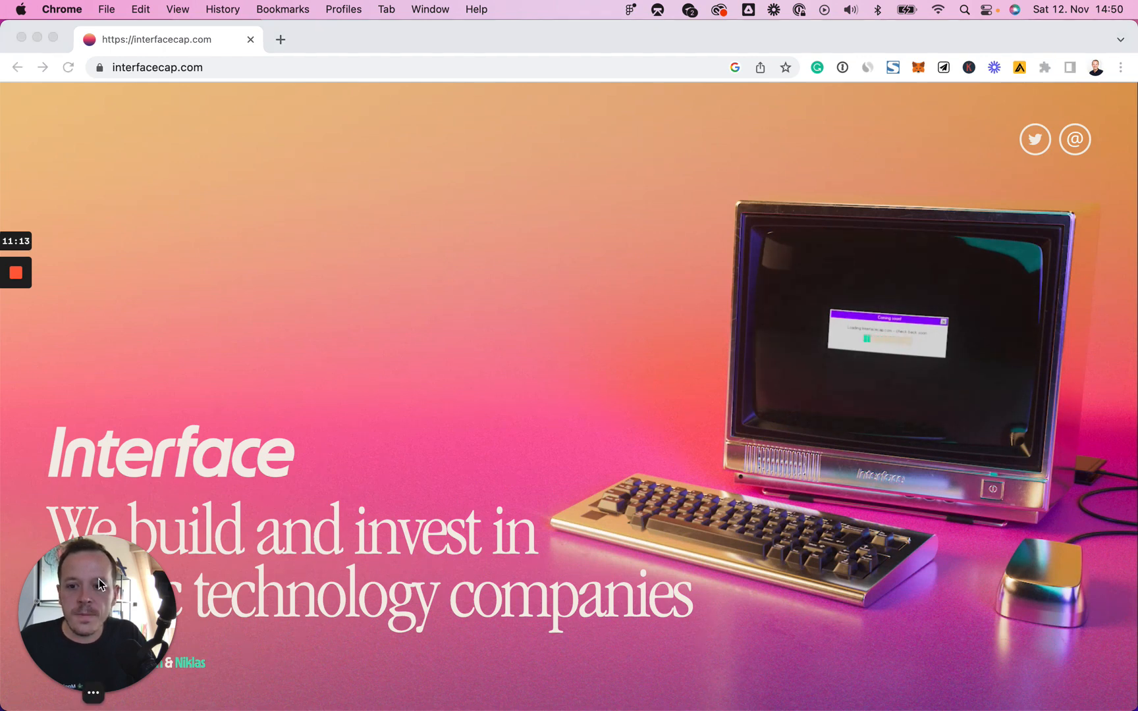
left_click_drag(98, 584, 476, 201)
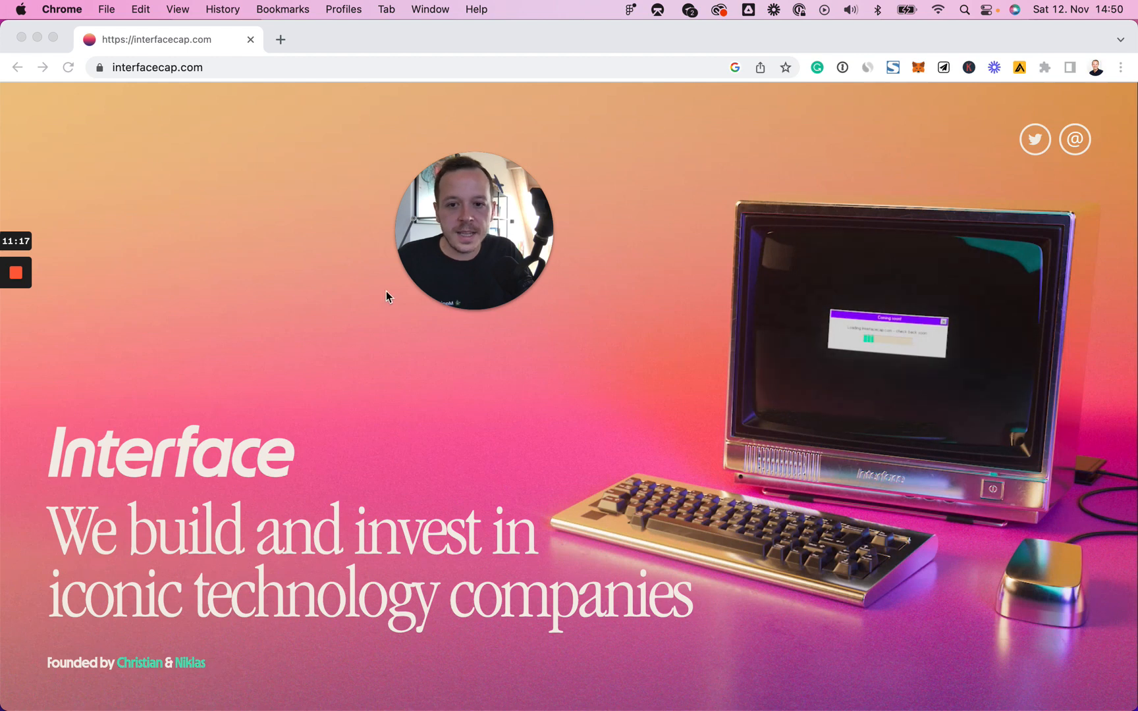
mouse_move(497, 210)
left_click_drag(497, 210, 120, 588)
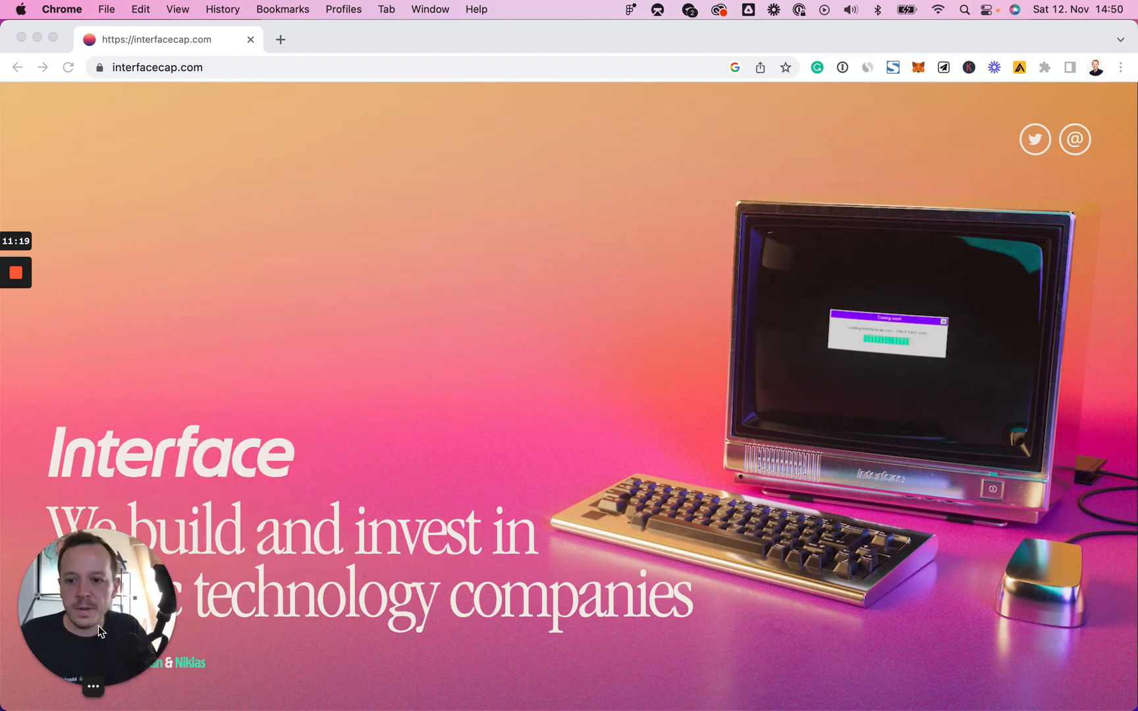
left_click(253, 68)
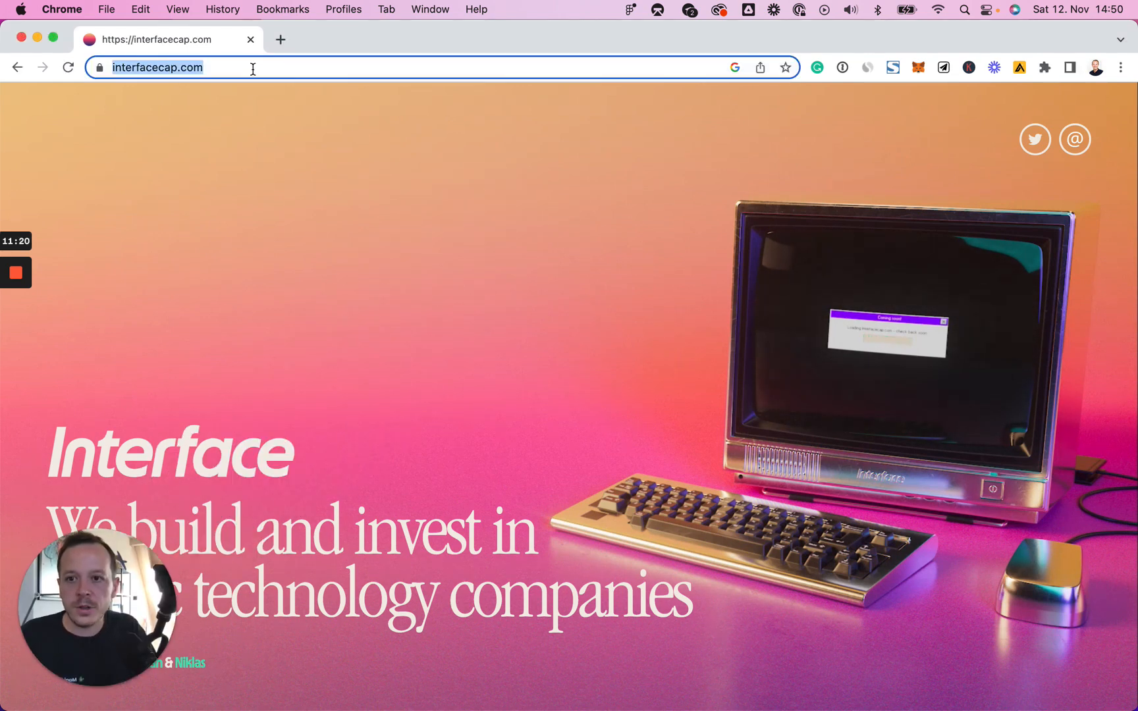
left_click(38, 38)
left_click(347, 362)
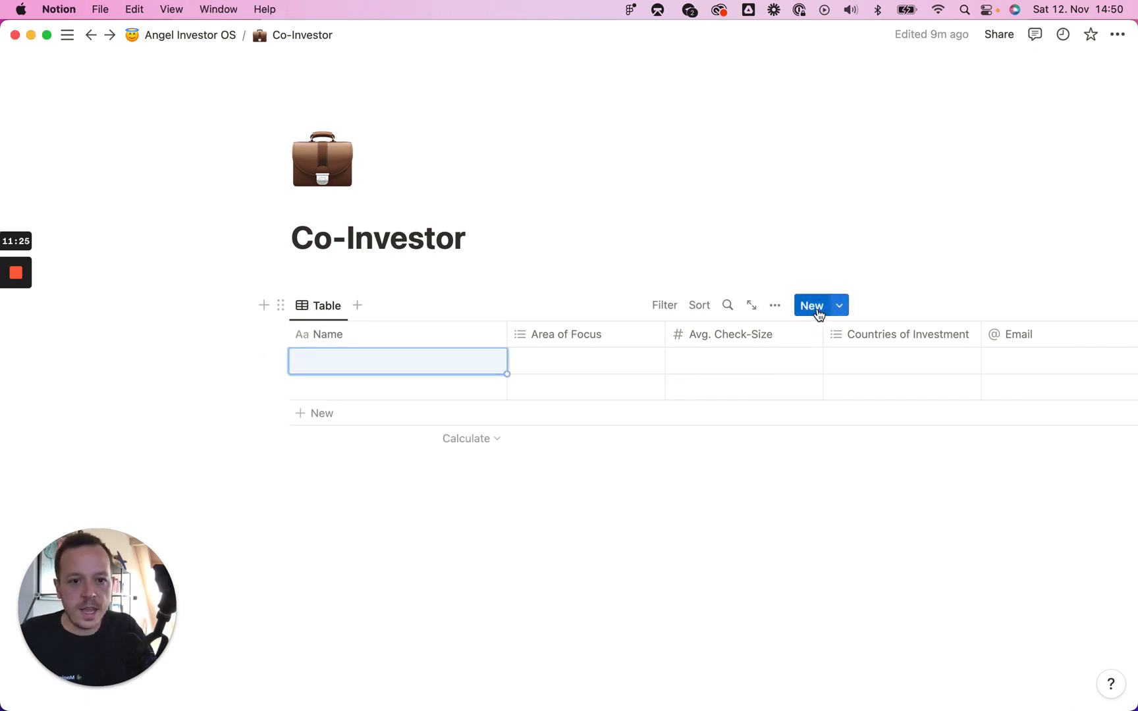
Step: Create an entry from the Co-Investor Name template, title it with the investor's name, Firm 'Interface Capital'
left_click(838, 307)
left_click(791, 364)
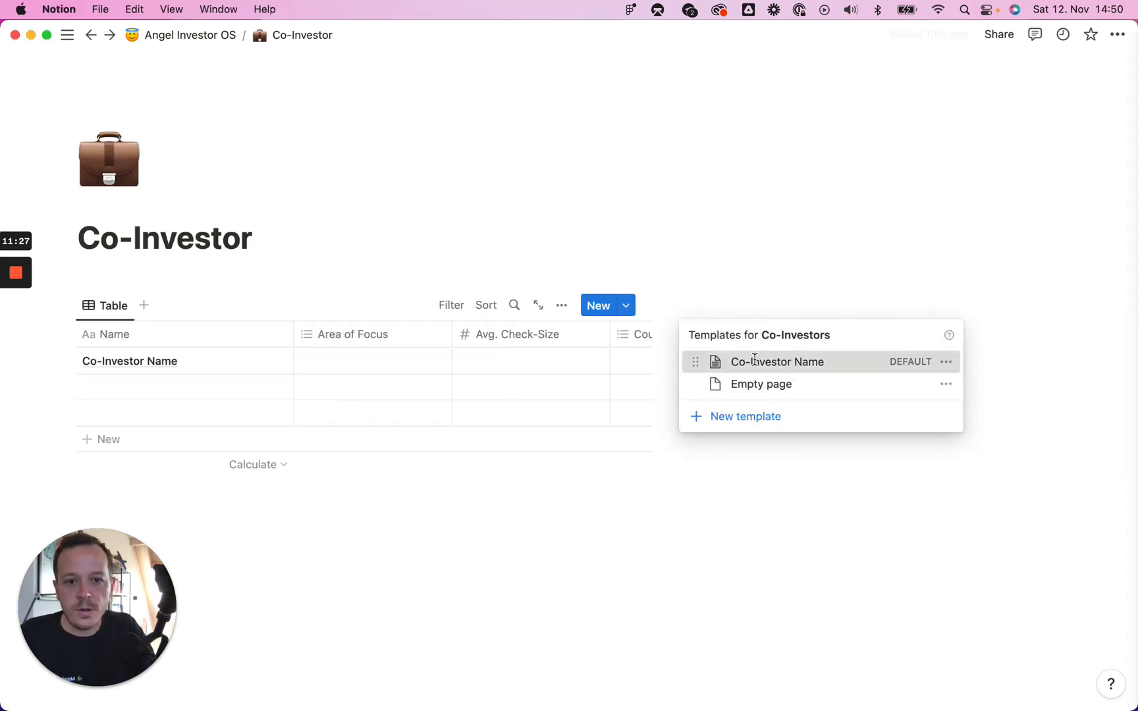
triple_click(804, 99)
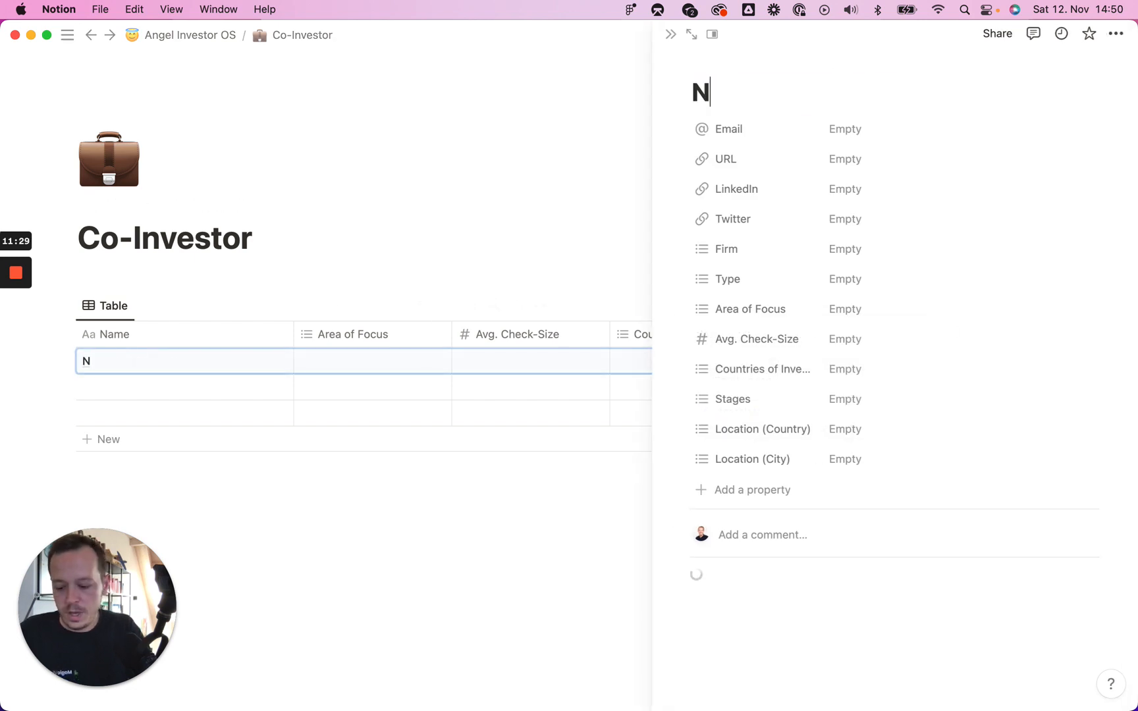
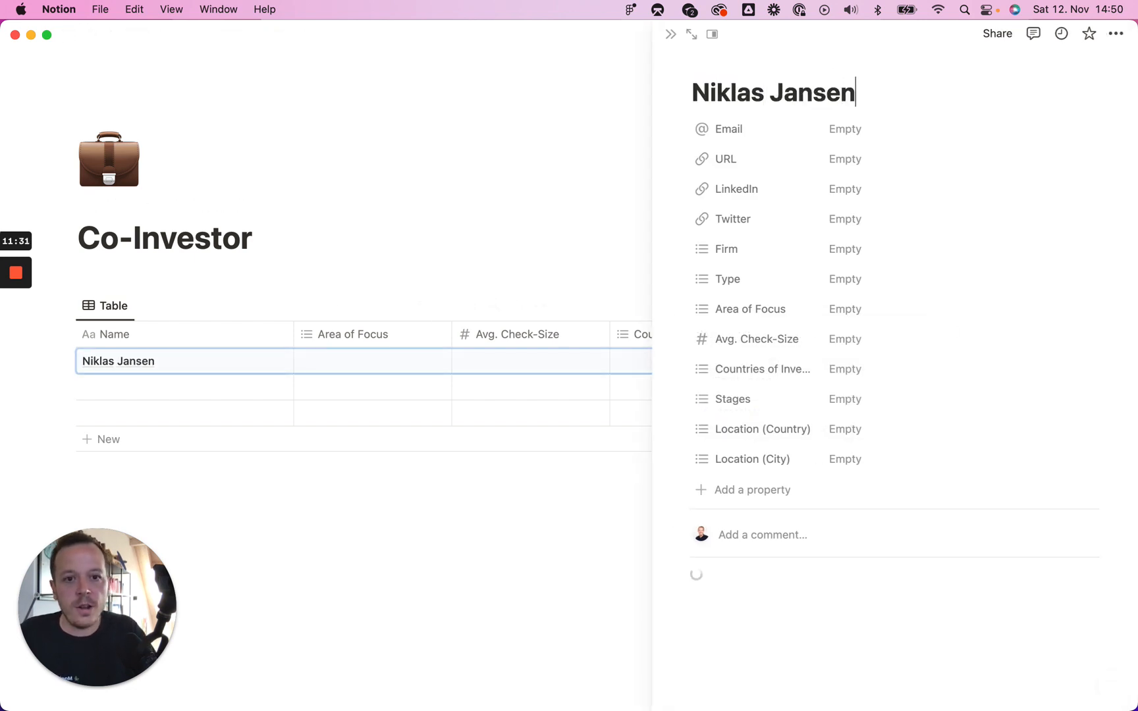
left_click(844, 249)
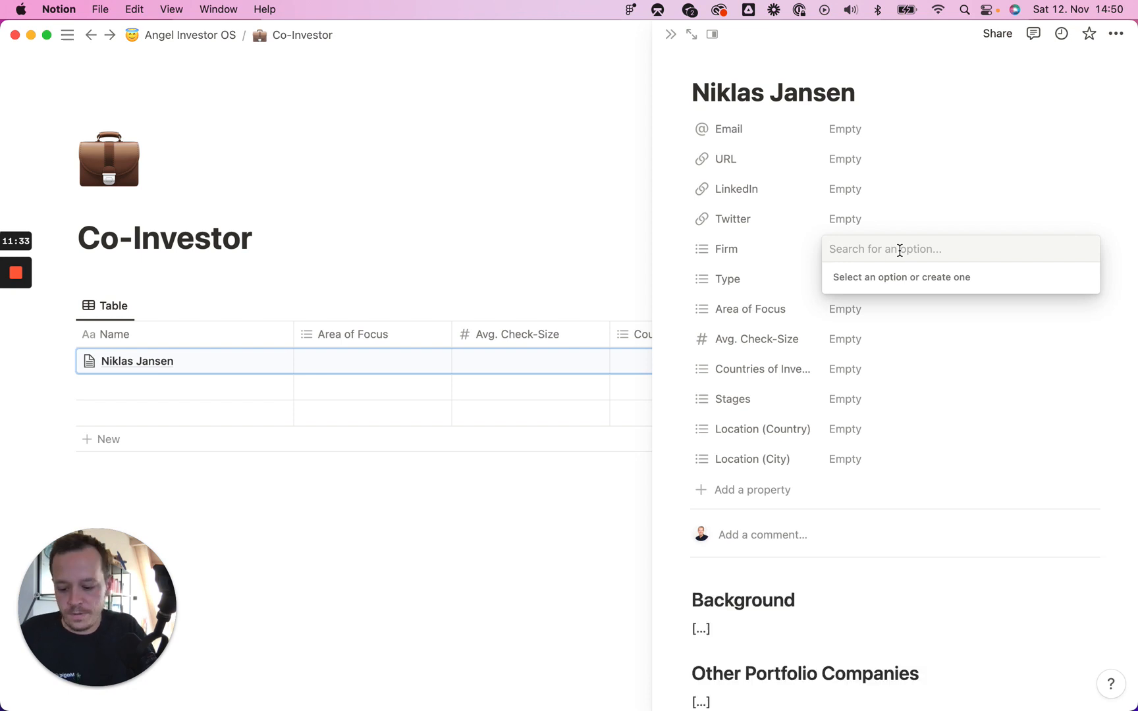
type("Inte")
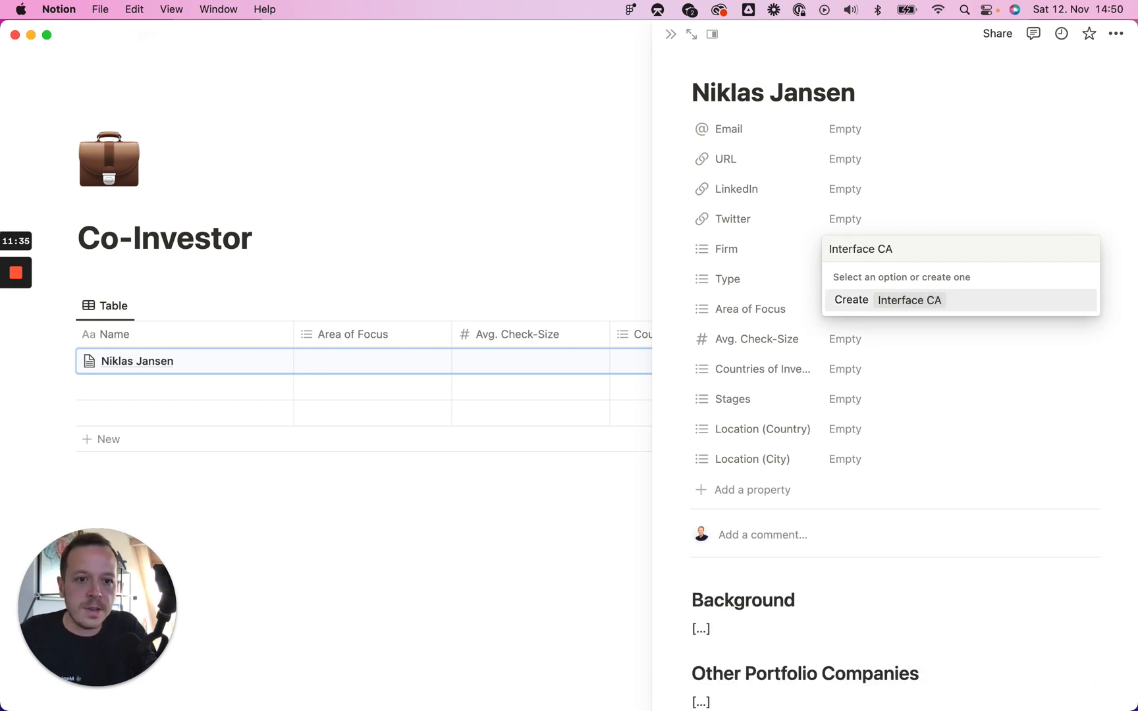
type("rface Capital")
key("Return")
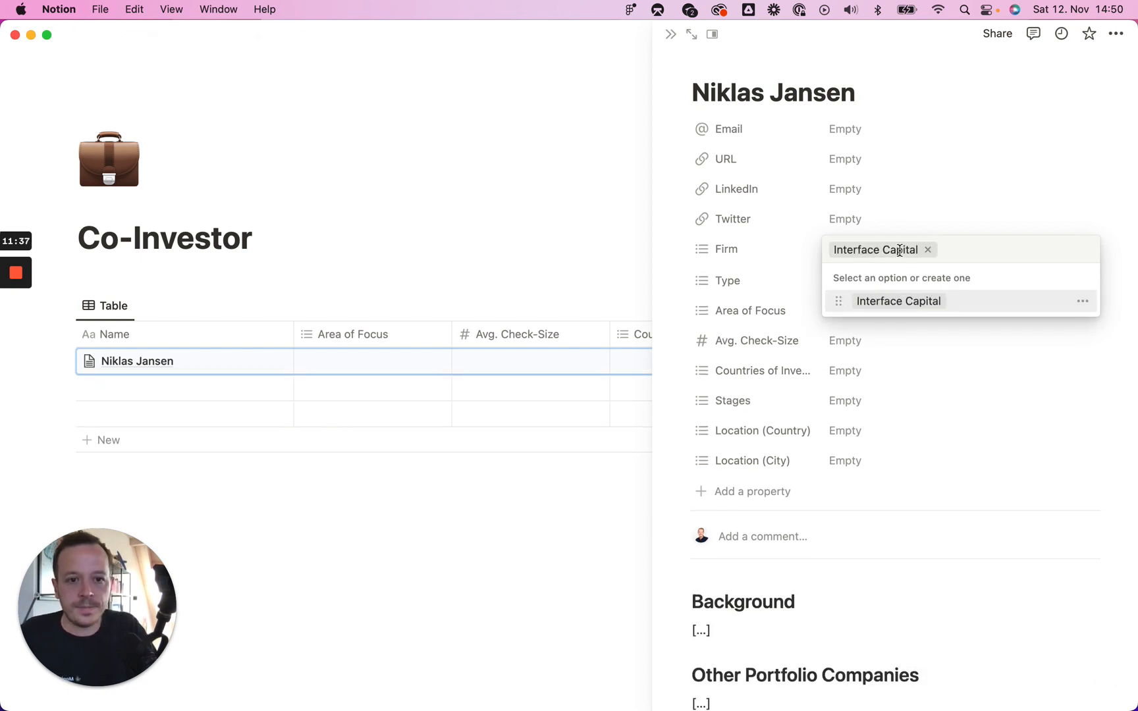
left_click(772, 262)
Step: Set Area of Focus to SaaS and Crypto, Type to VC, check size $500,000.00
left_click(860, 316)
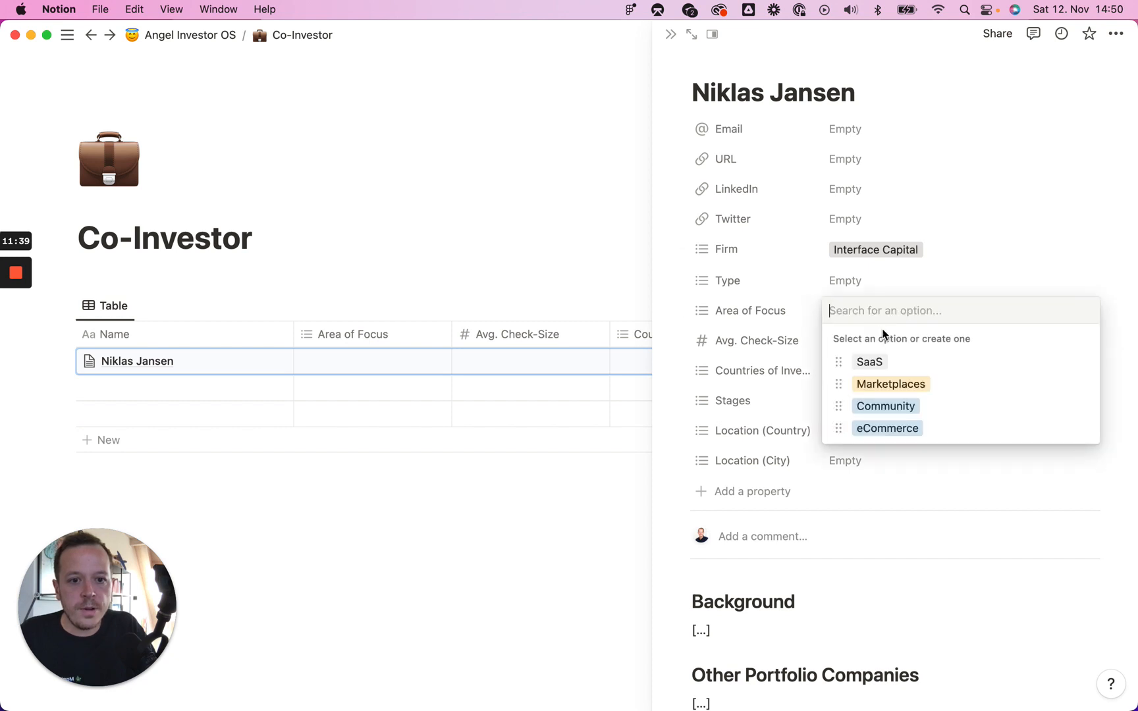
left_click(889, 363)
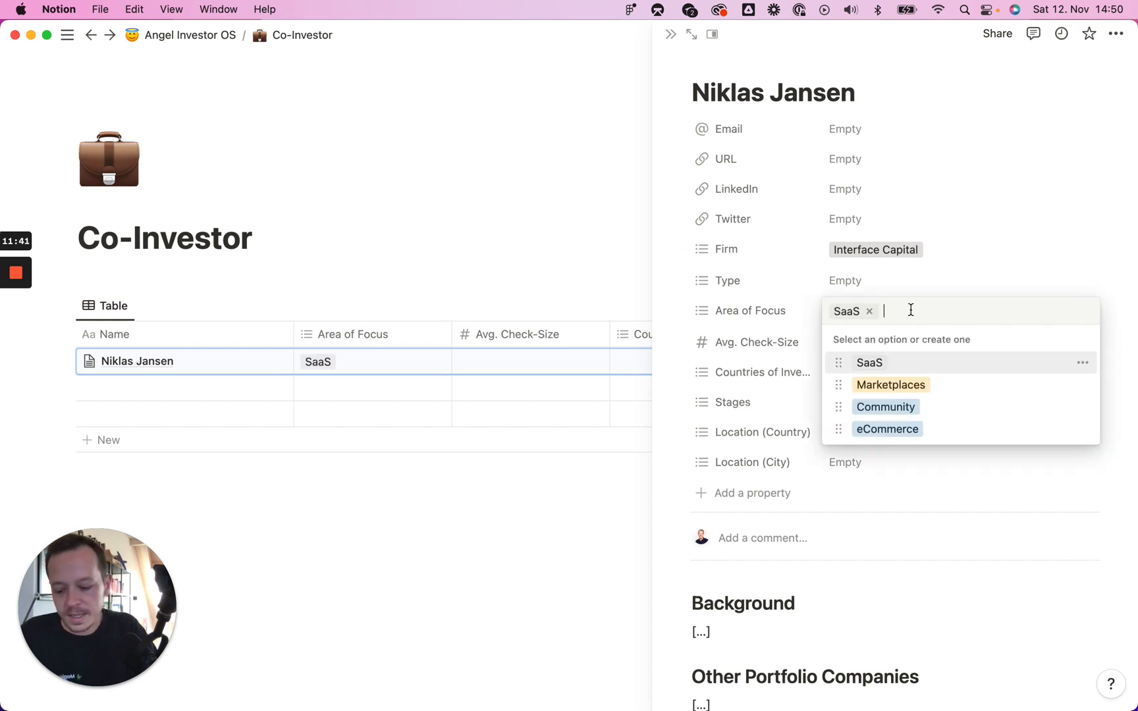
type("Crypto")
key("Return")
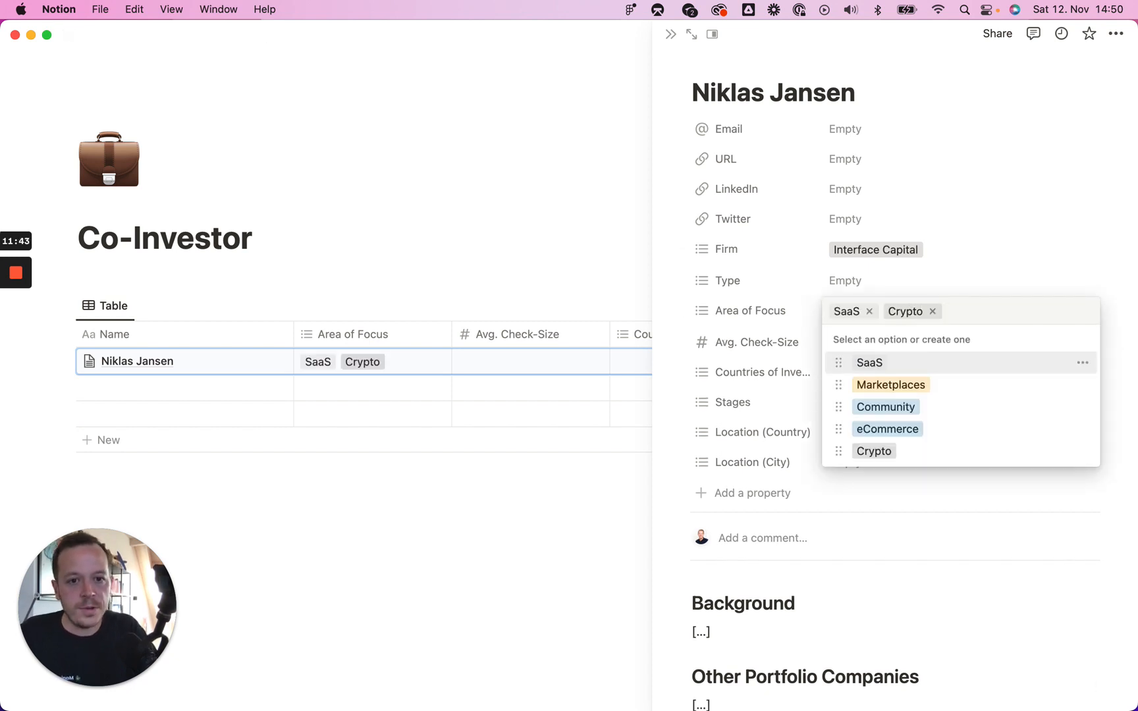
left_click(851, 287)
left_click(846, 283)
left_click(890, 357)
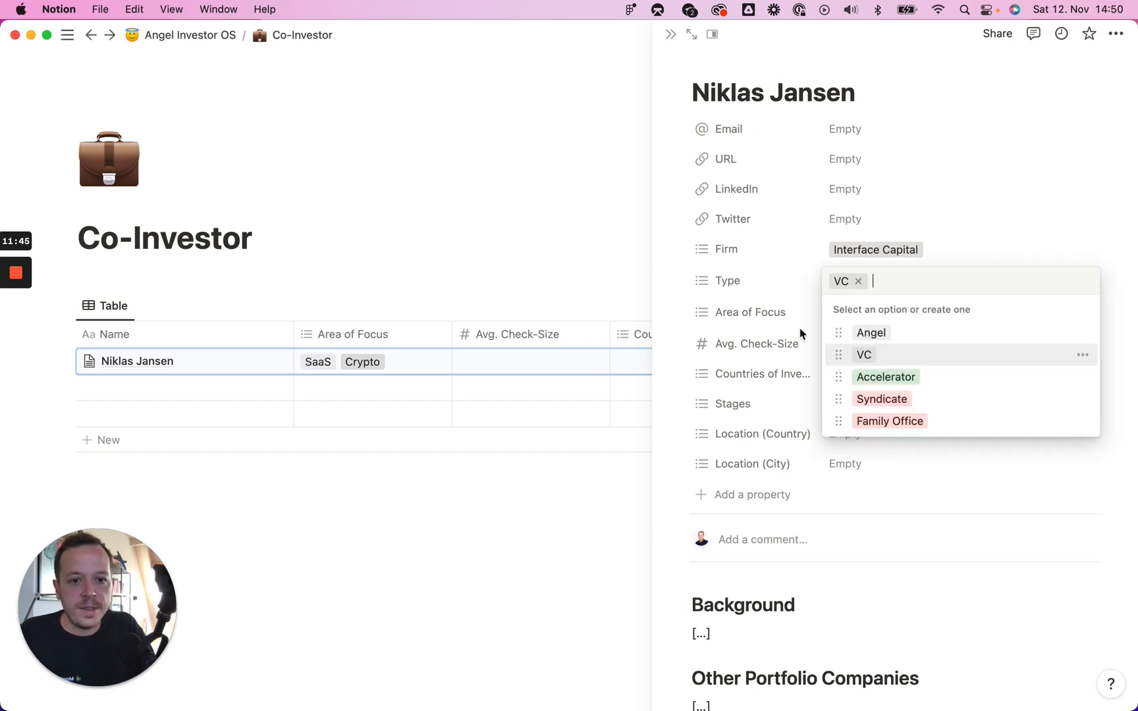
left_click(800, 329)
left_click(859, 350)
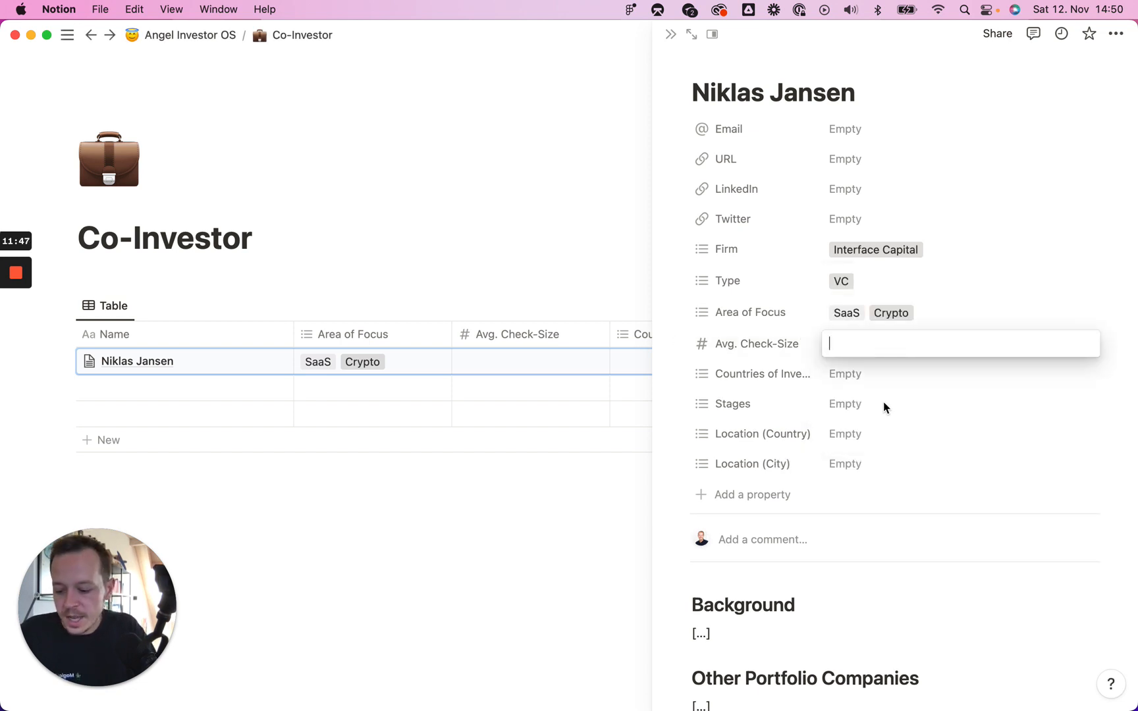
type("500000")
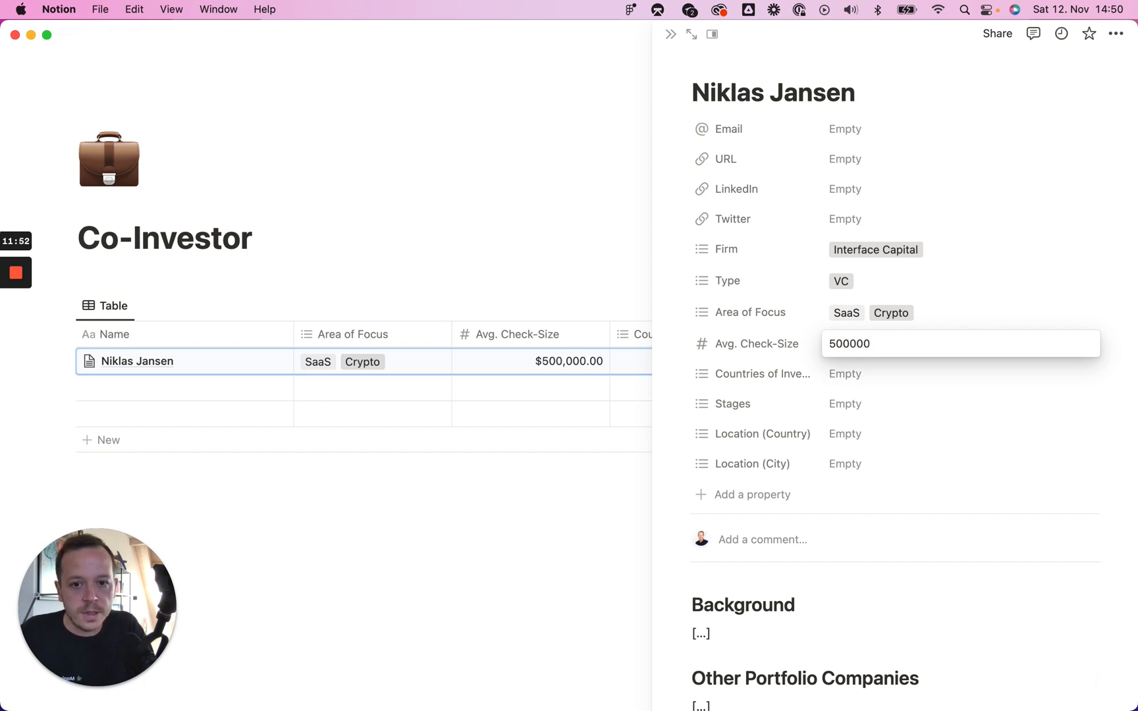
key("Return")
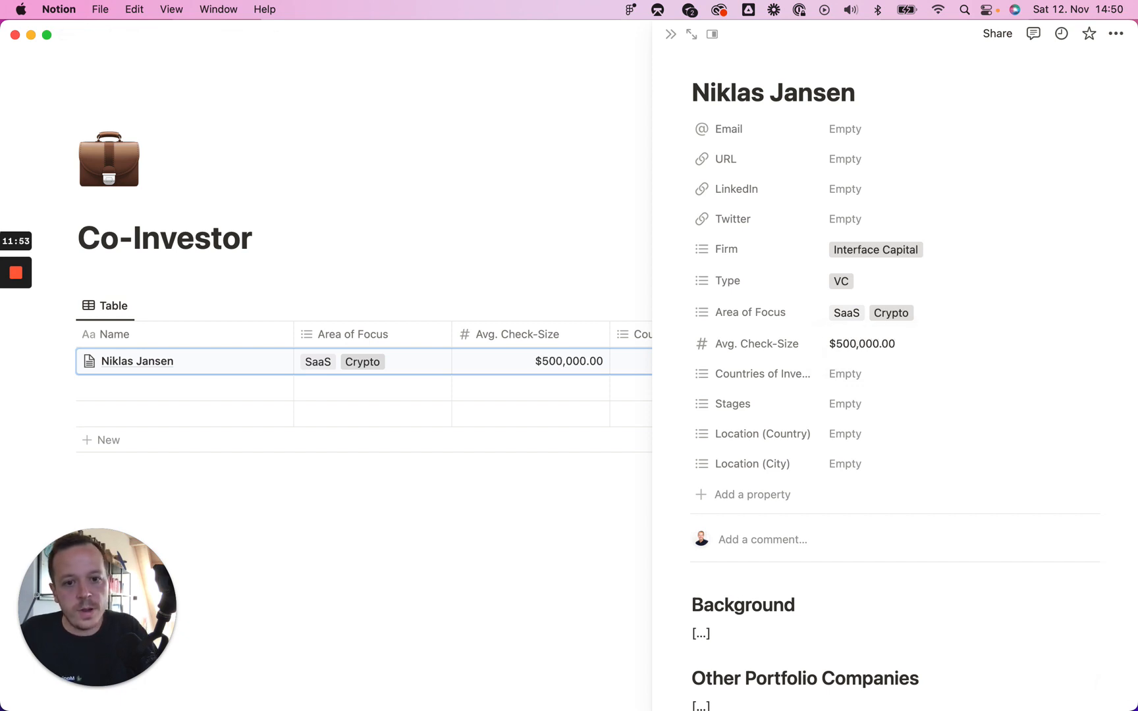
Step: Set Countries of Investment to Global, Europe, Germany and Stages to Pre-Seed and Seed
left_click(901, 388)
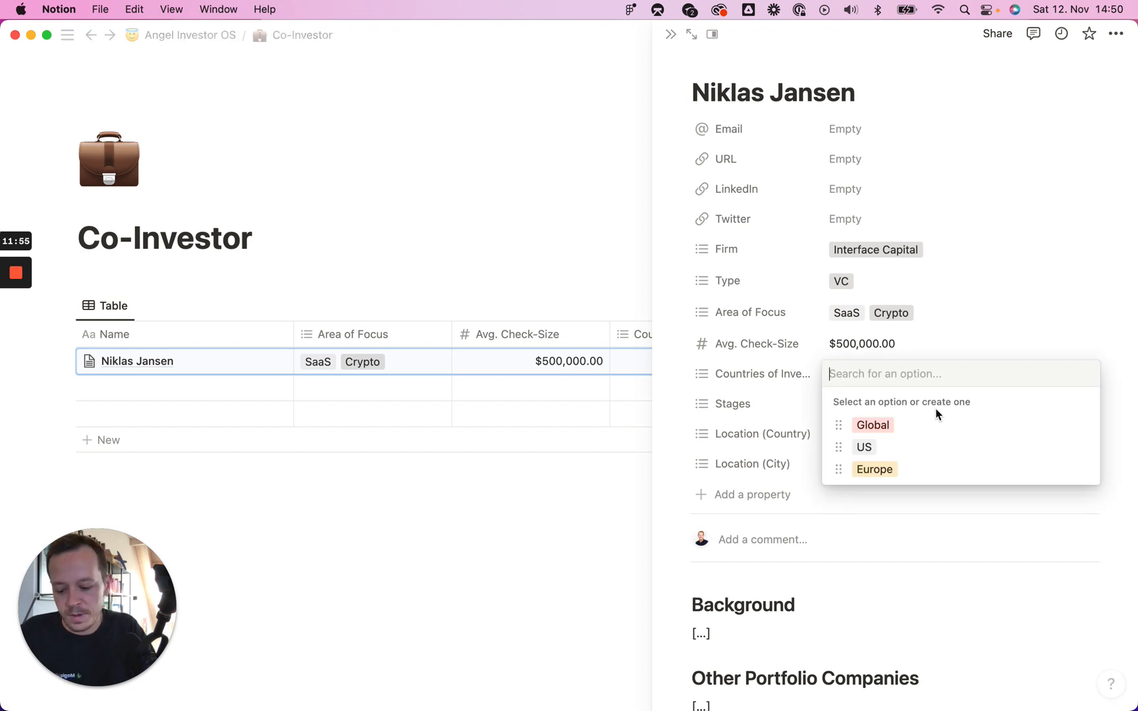
left_click(882, 426)
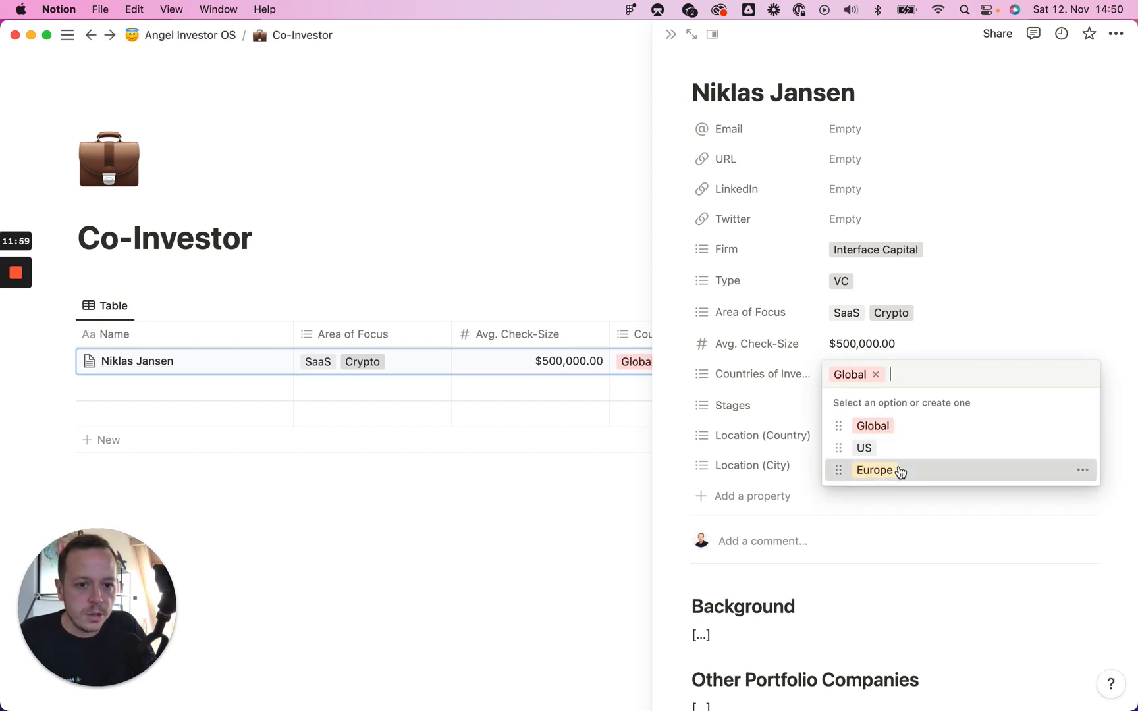
left_click(896, 470)
type("Germany")
key("Return")
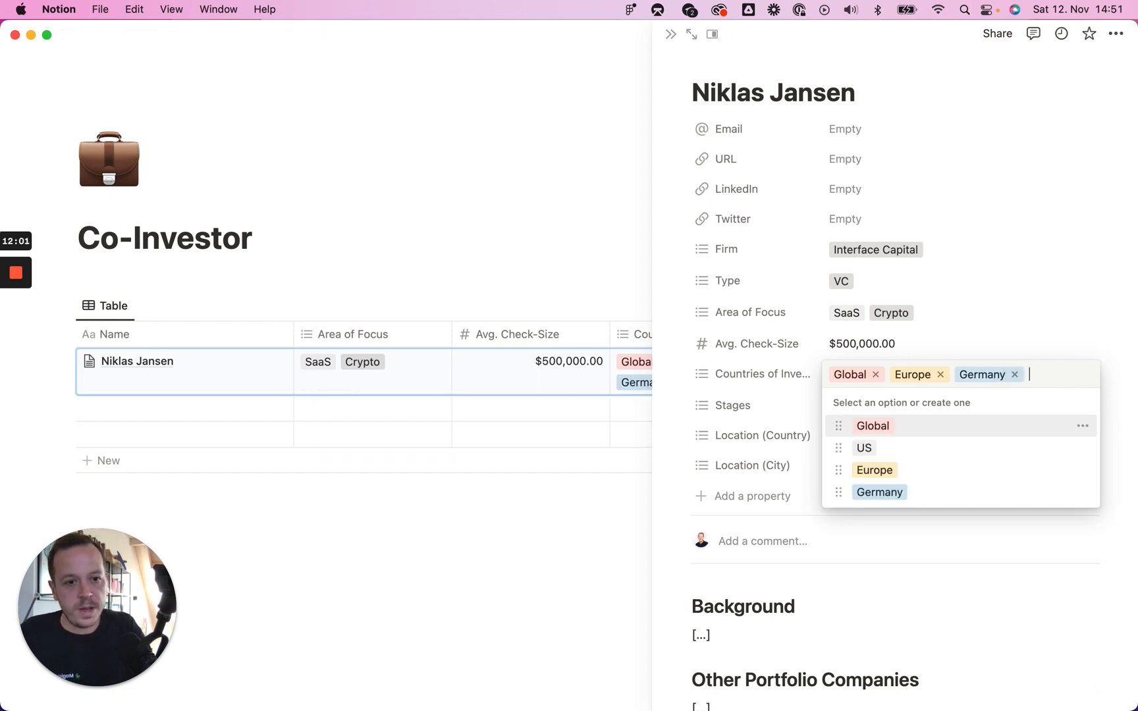
left_click(769, 396)
left_click(884, 403)
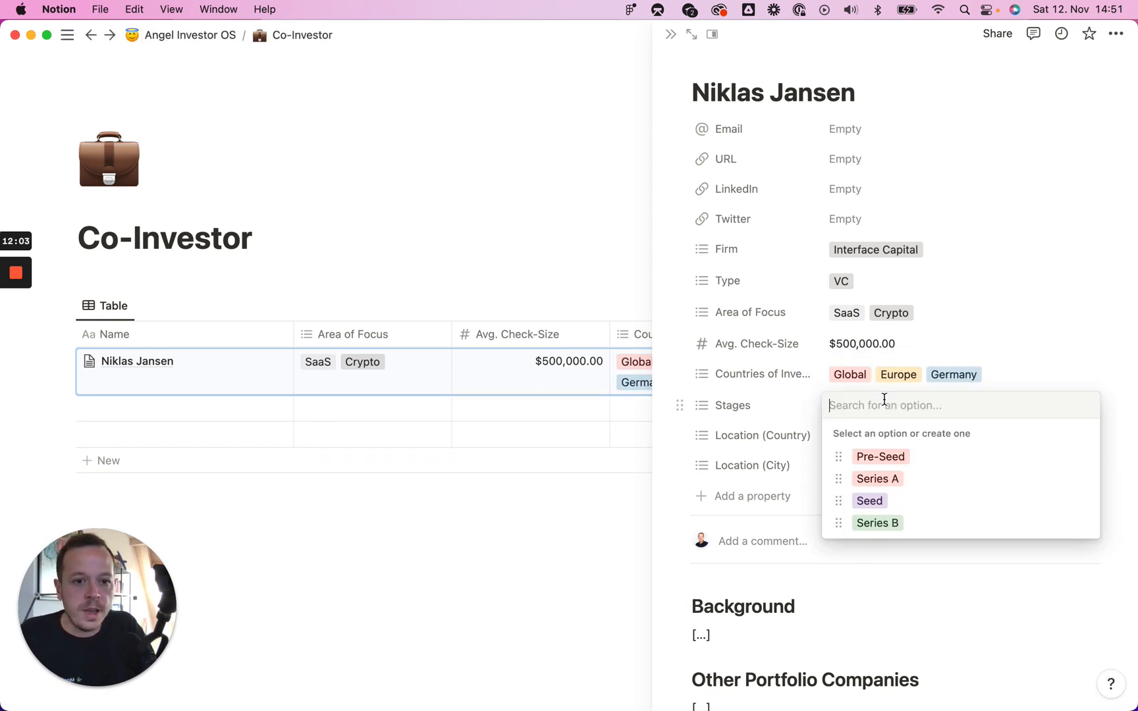
left_click(910, 457)
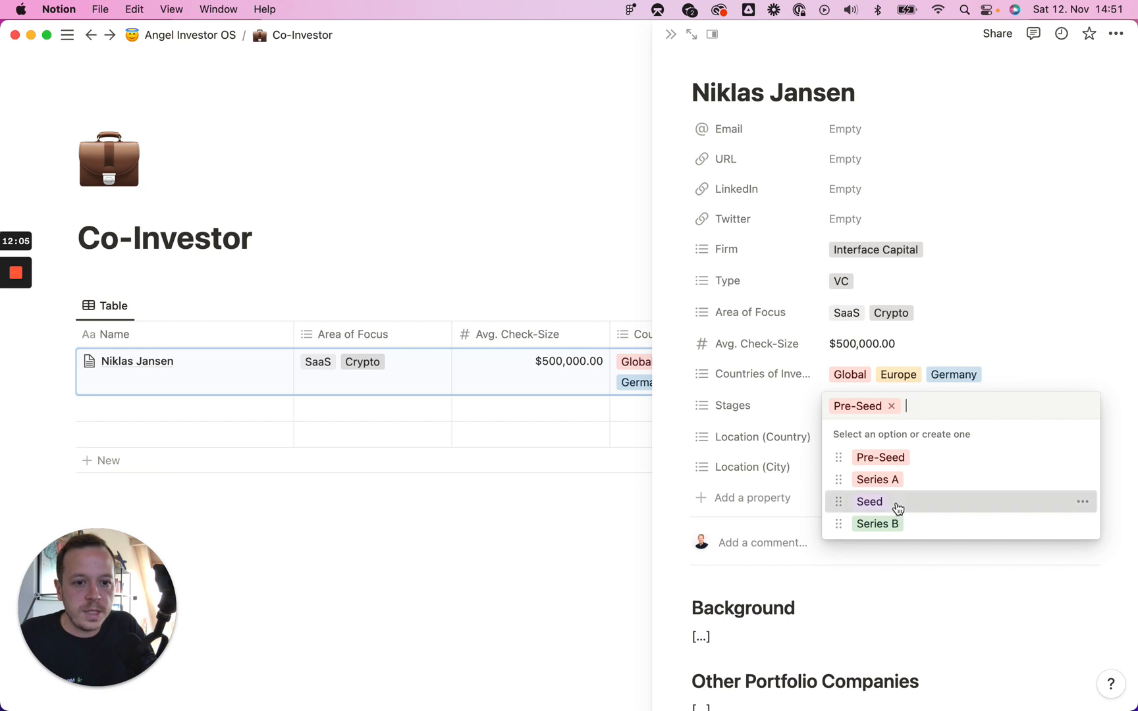
left_click(896, 504)
left_click(761, 419)
Step: Set Location (Country) to Germany and Location (City) to Berlin
left_click(863, 440)
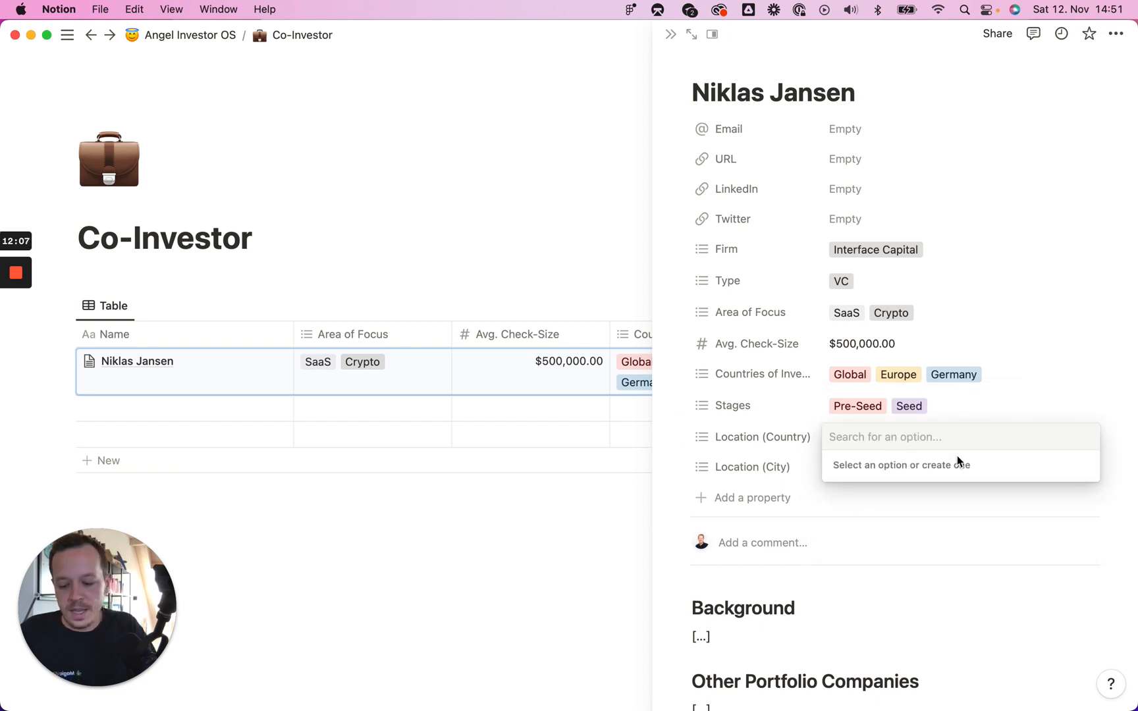
type("Germany")
key("Return")
left_click(764, 453)
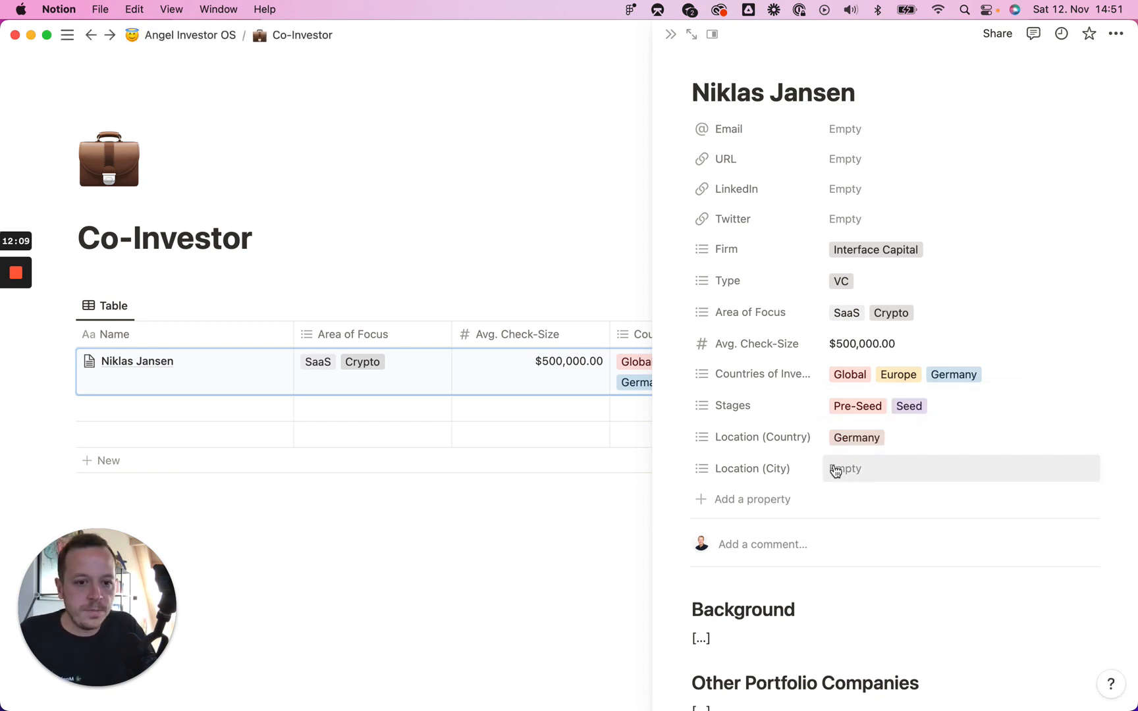
left_click(835, 470)
type("Berlin")
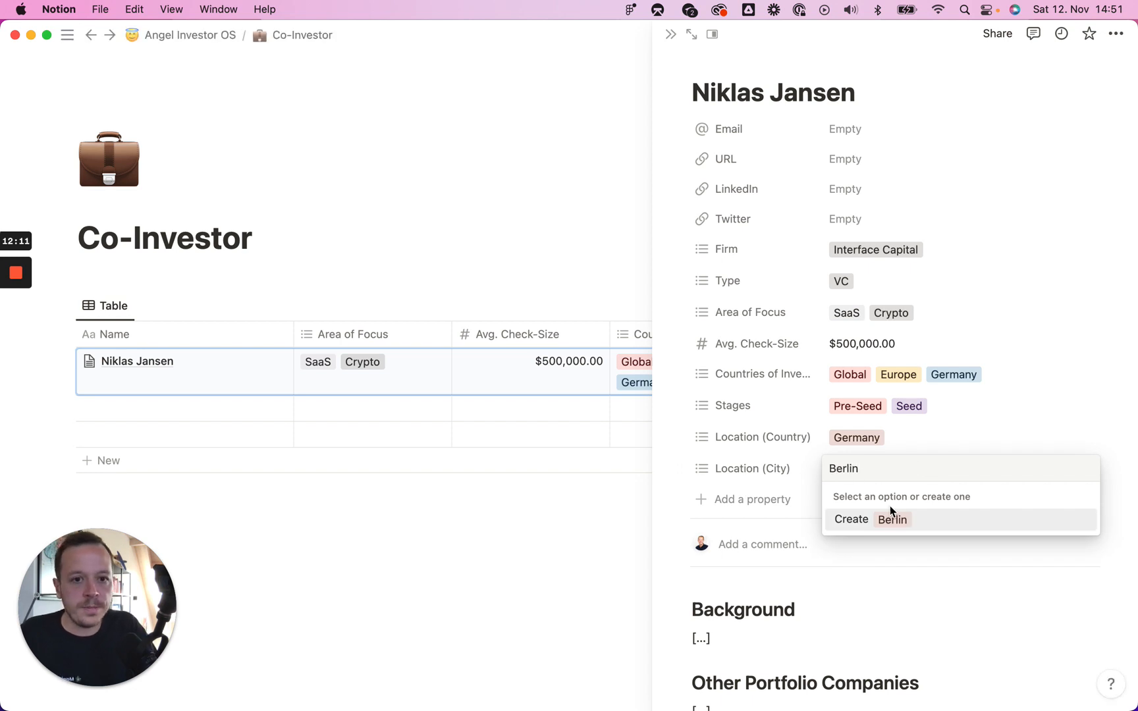
left_click(892, 519)
left_click(838, 162)
left_click(916, 166)
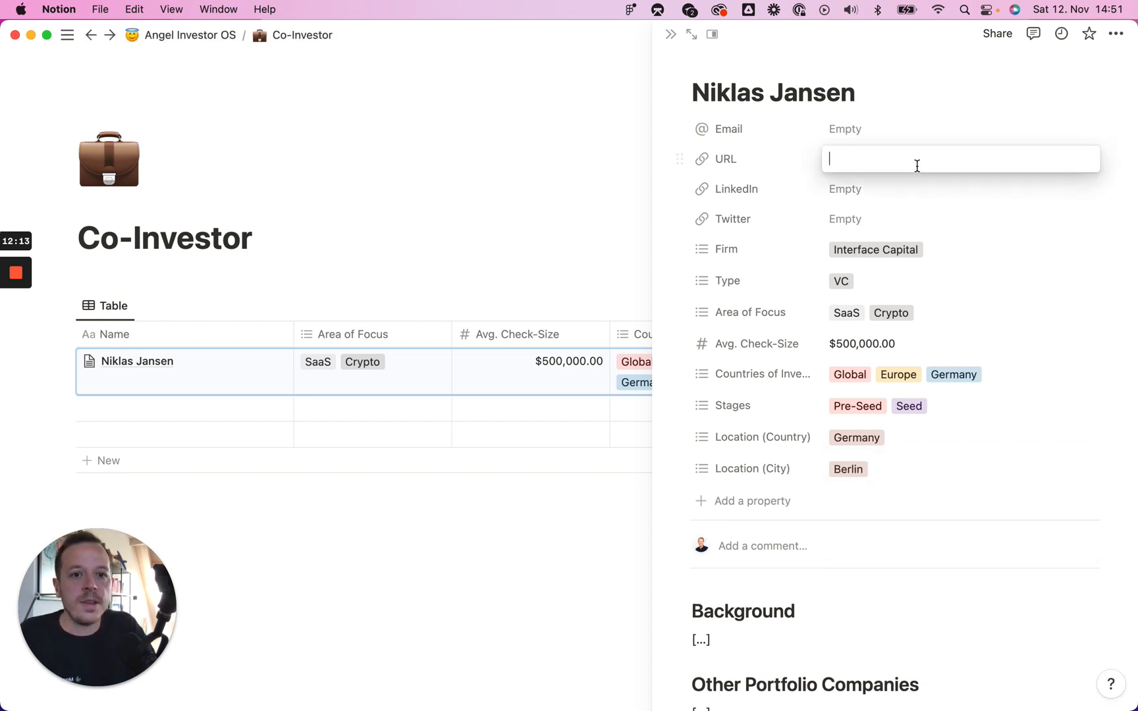
type("https://interfacecap.com/")
key("Return")
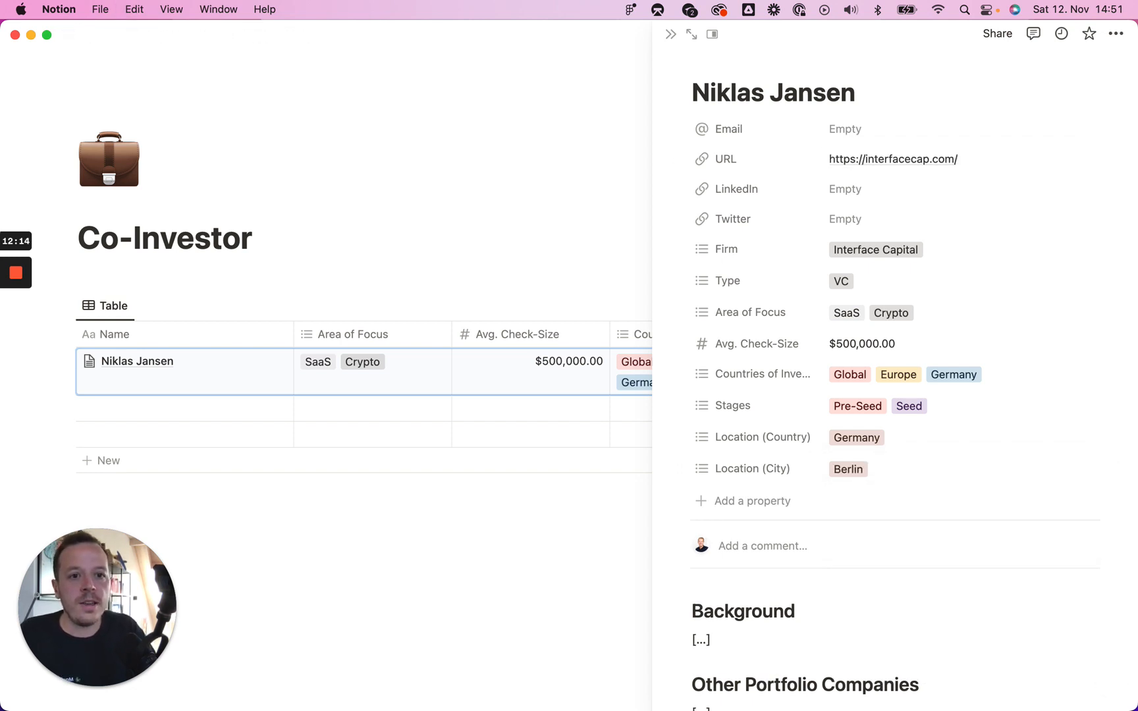
left_click(841, 136)
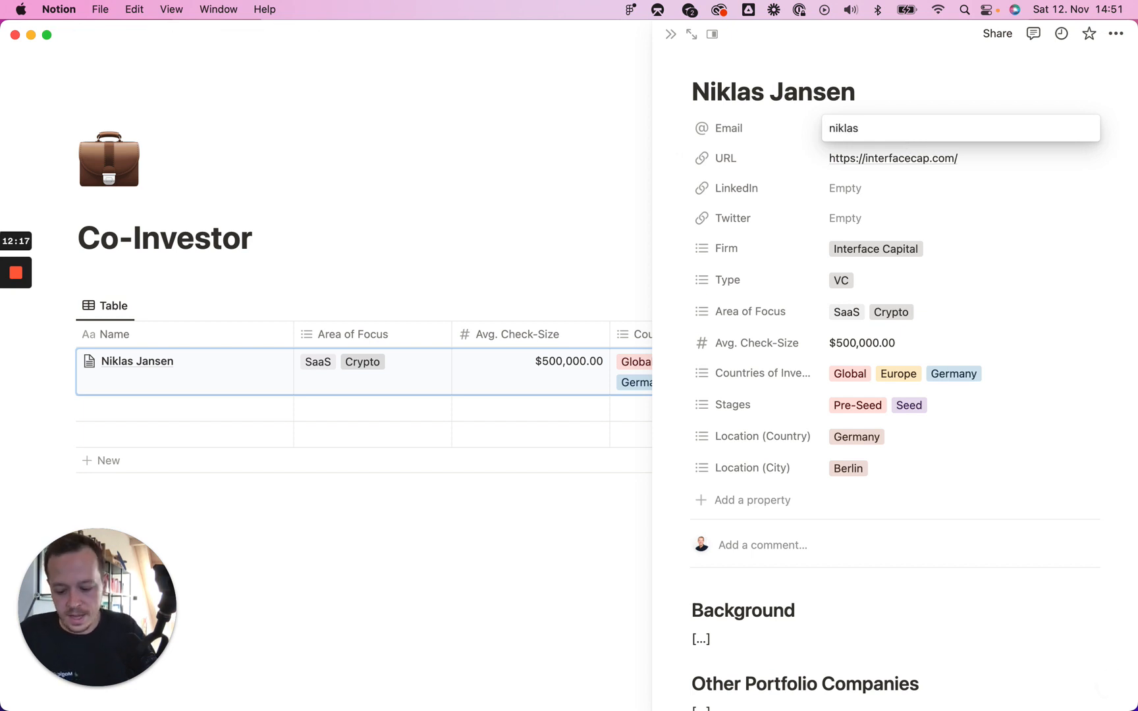
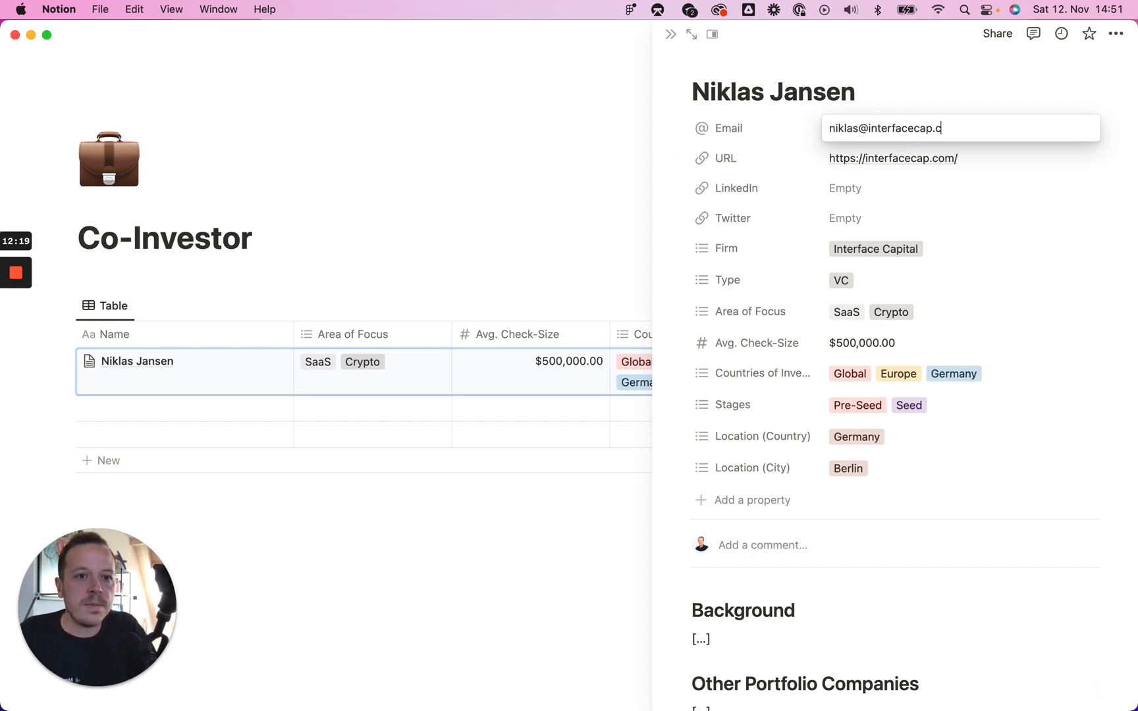
key("Return")
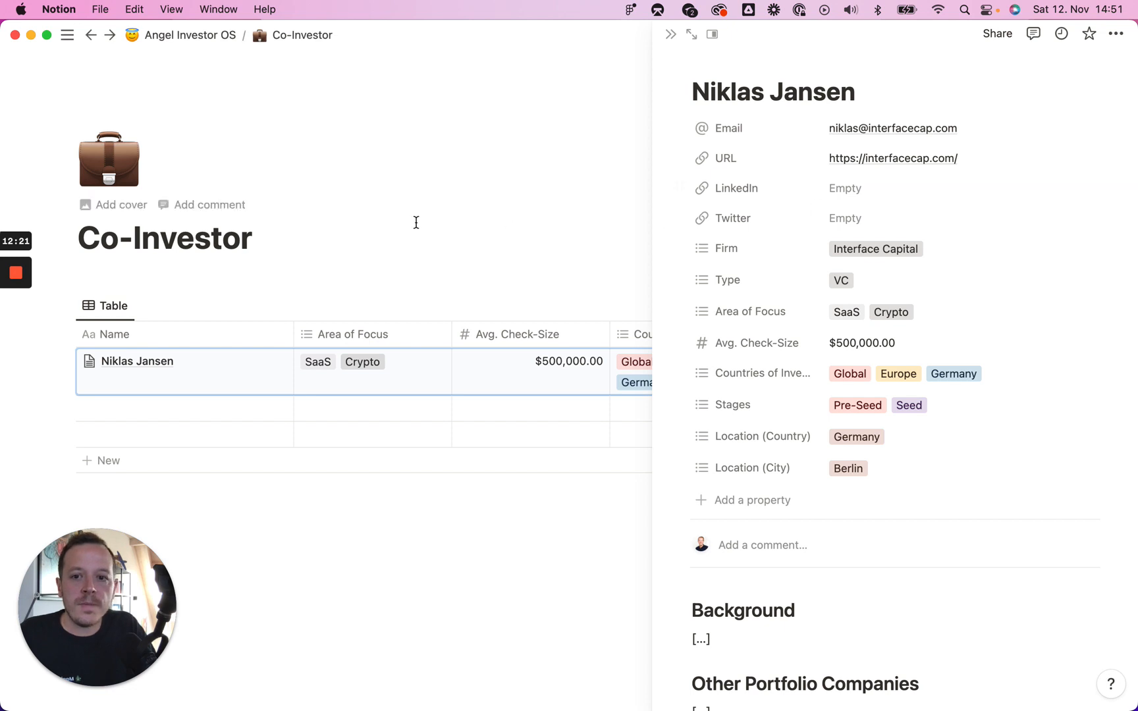
Step: Open the firm's Twitter profile in Chrome, copy its address, and minimize the browser
key("super+Tab")
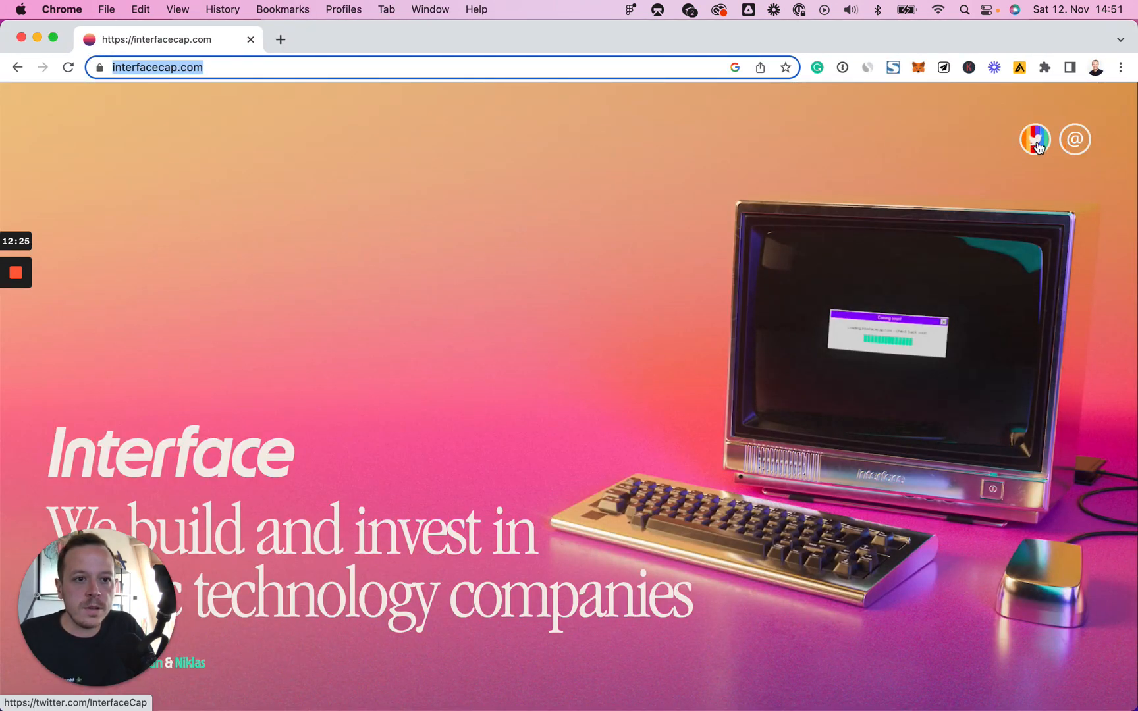
left_click(1036, 146)
left_click(213, 72)
key("super+c")
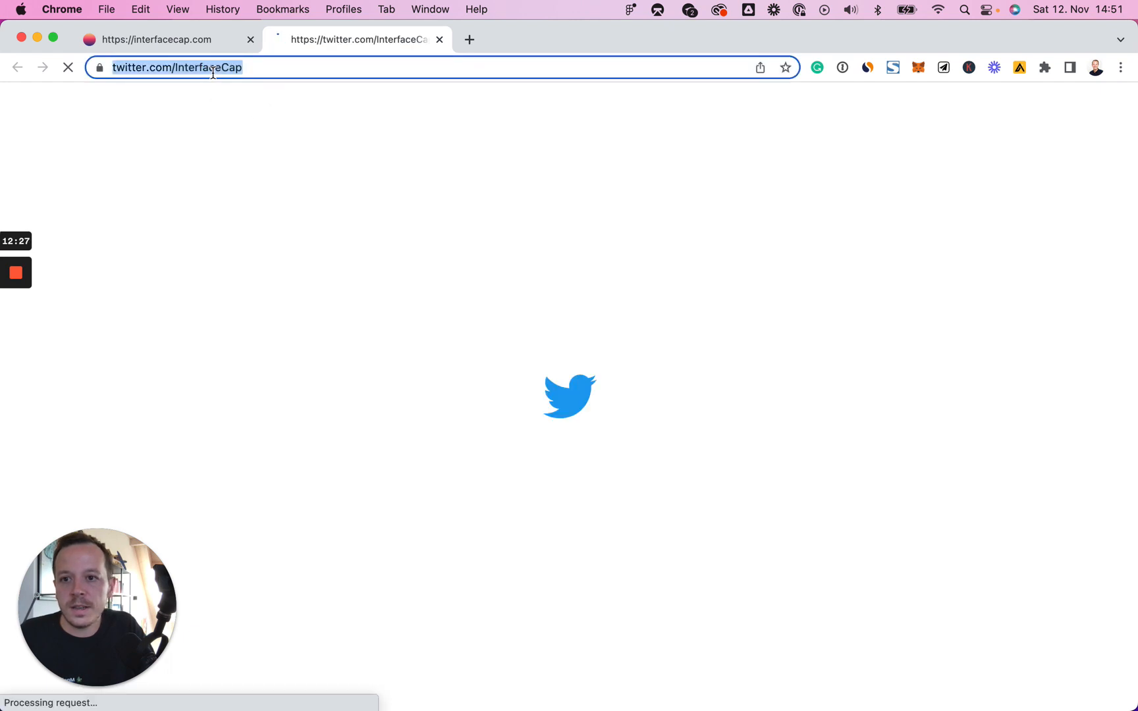
left_click(38, 37)
left_click(851, 218)
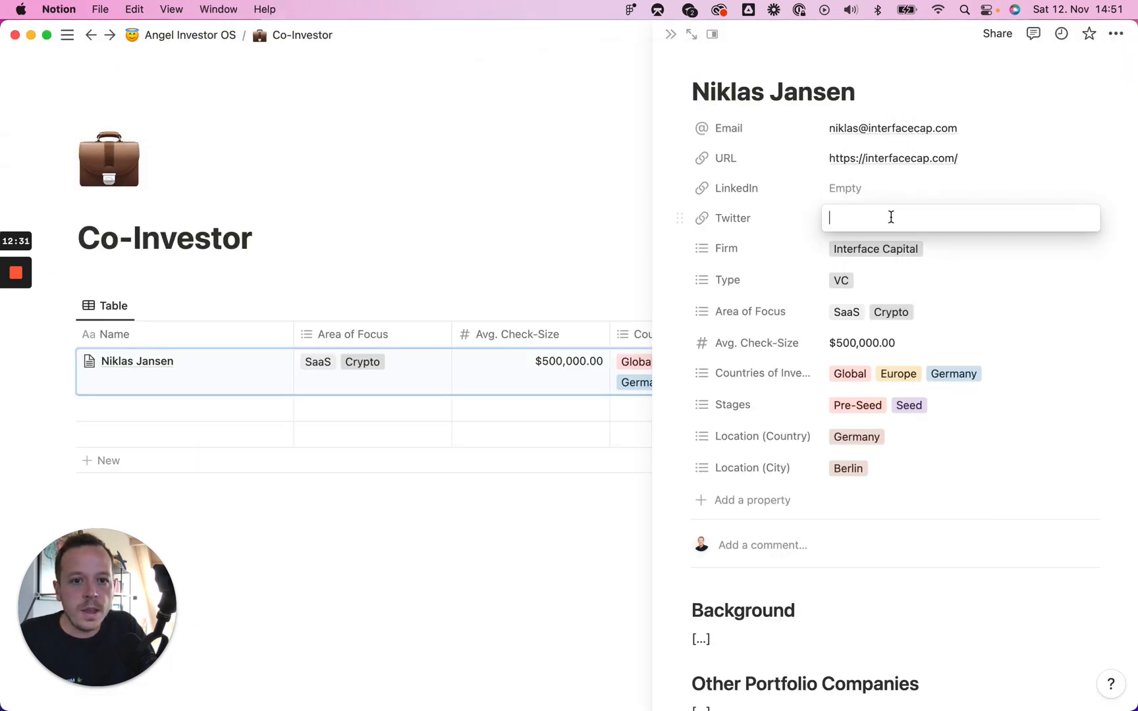
key("super+v")
key("Return")
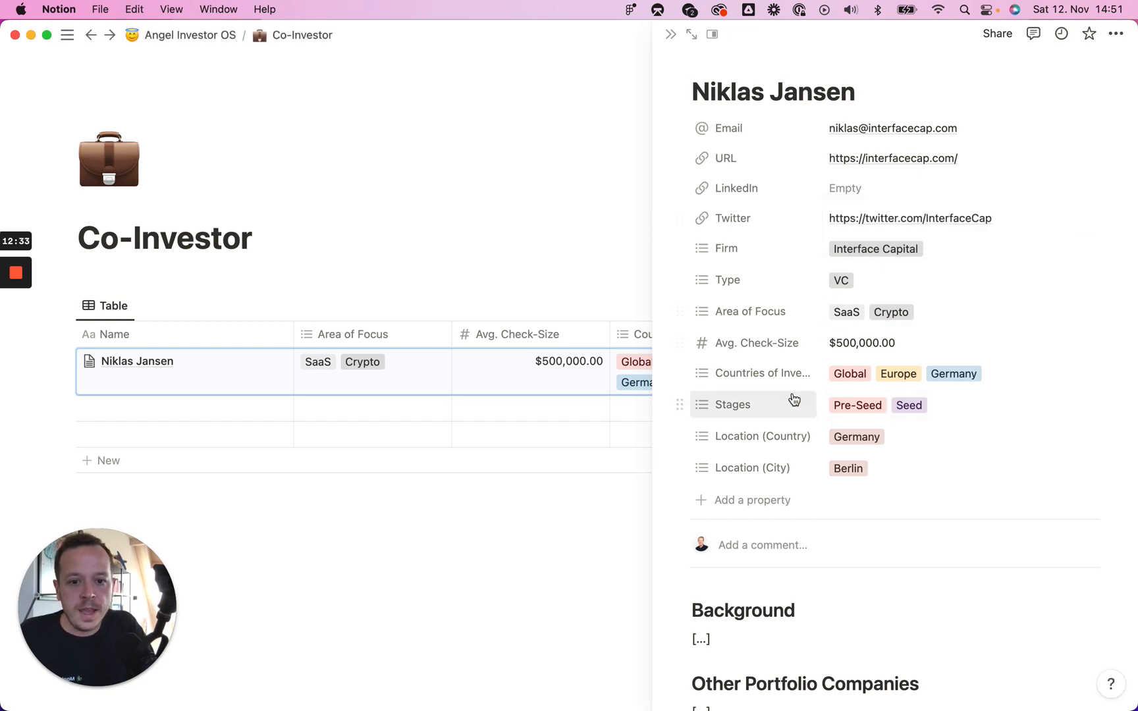
Step: Add a 'Co-Founder of Blinkist' bullet under Background and close the record
scroll(736, 388, "down", 5)
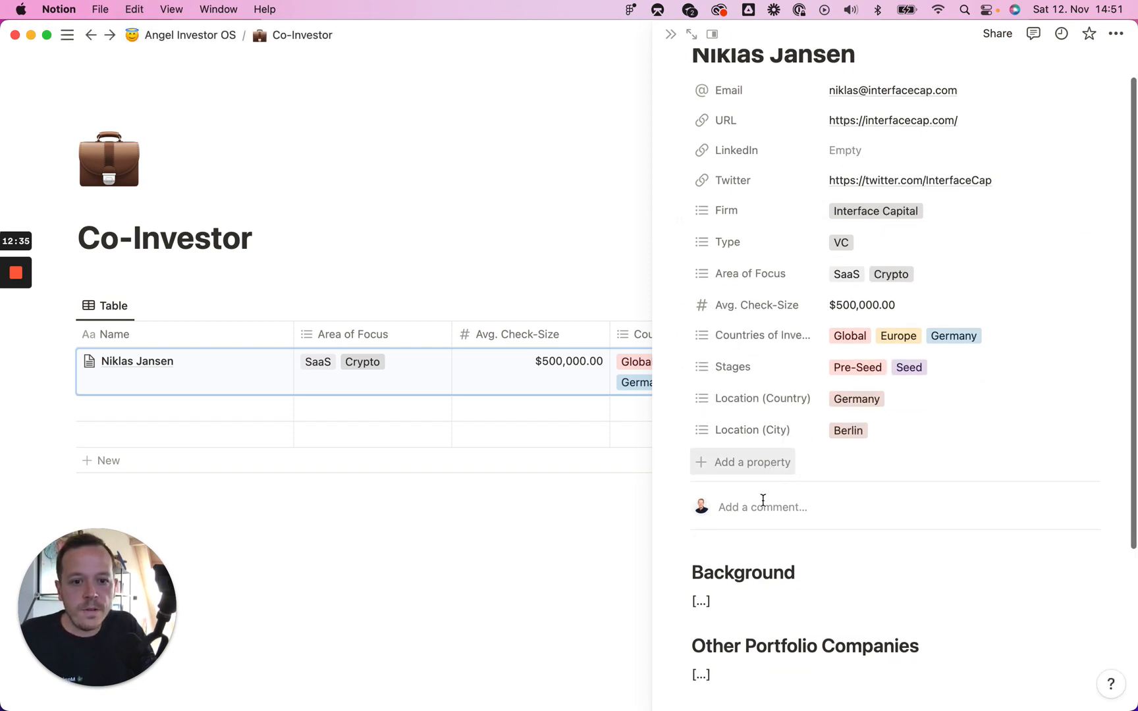
left_click(720, 399)
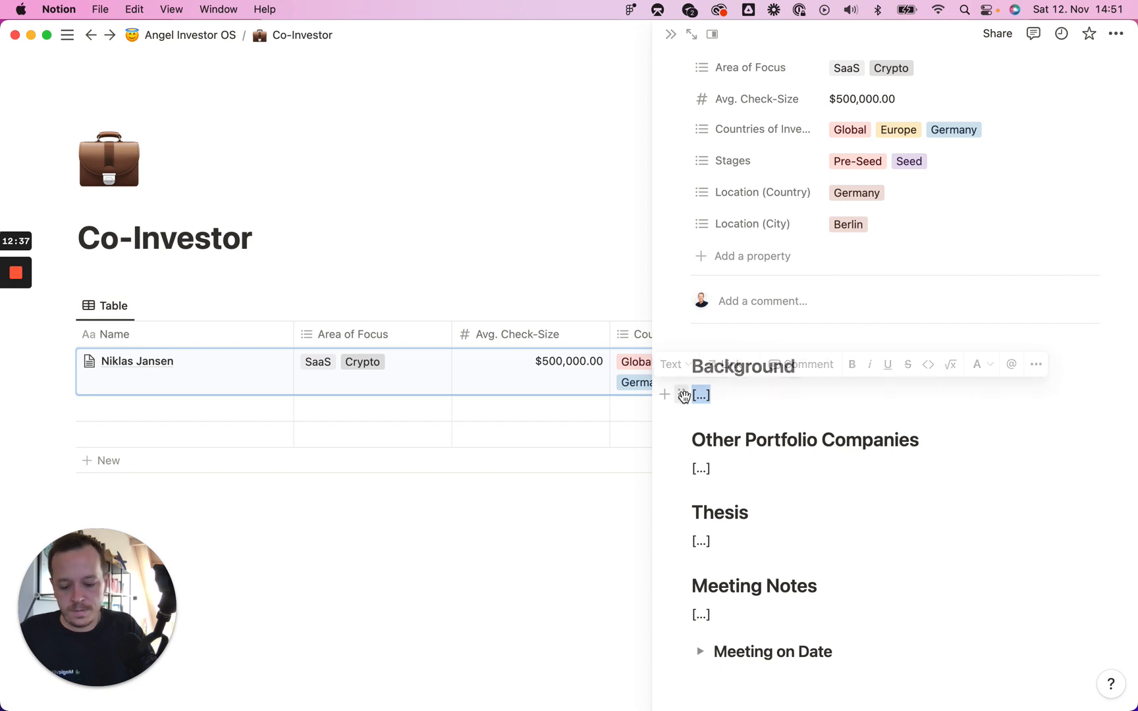
type("- Co.")
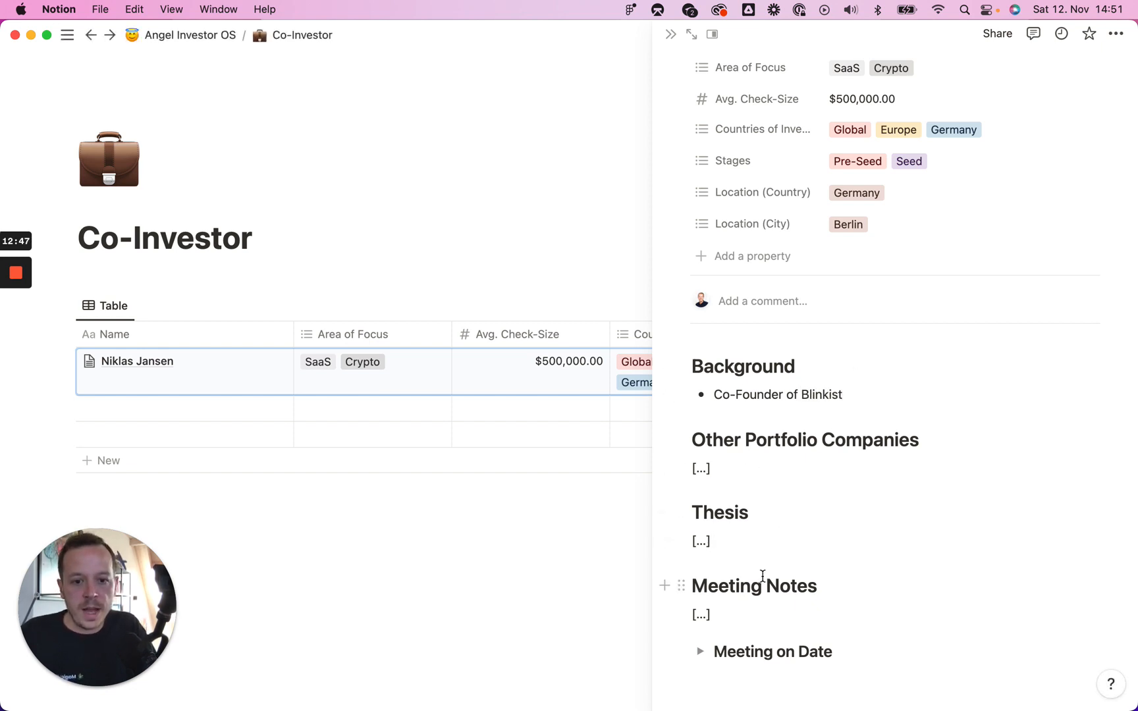
scroll(762, 576, "down", 1)
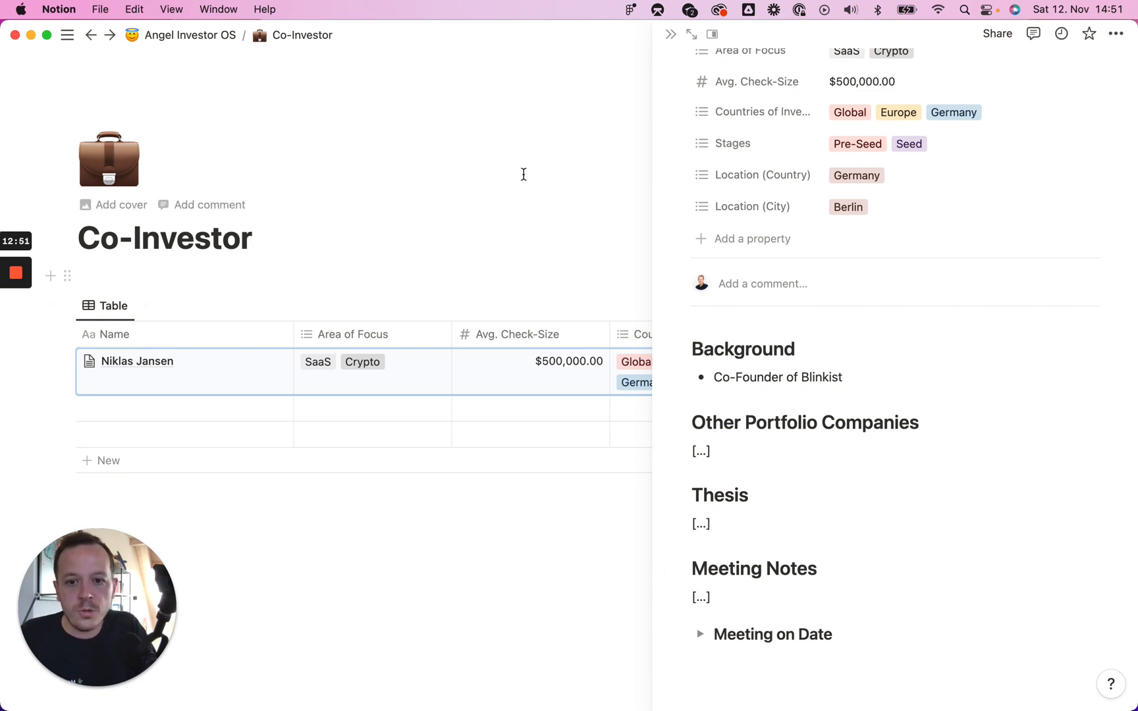
left_click(671, 35)
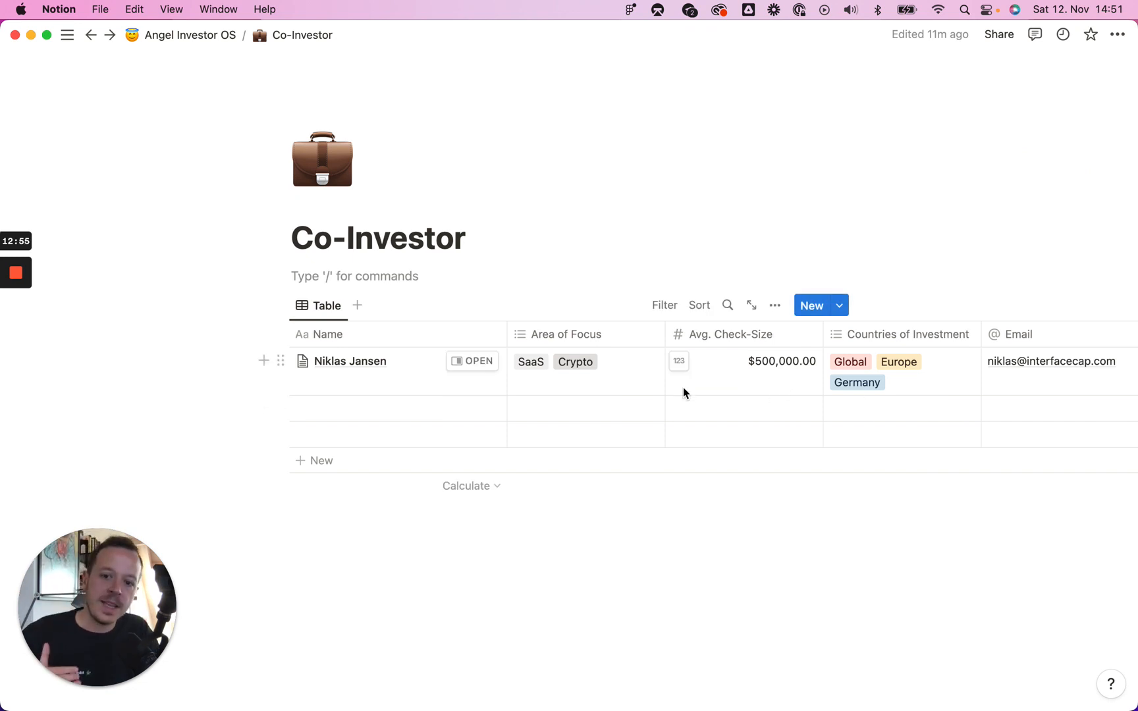
Step: Move the Email column in the Co-Investor table to sit right after Name
scroll(695, 371, "right", 2)
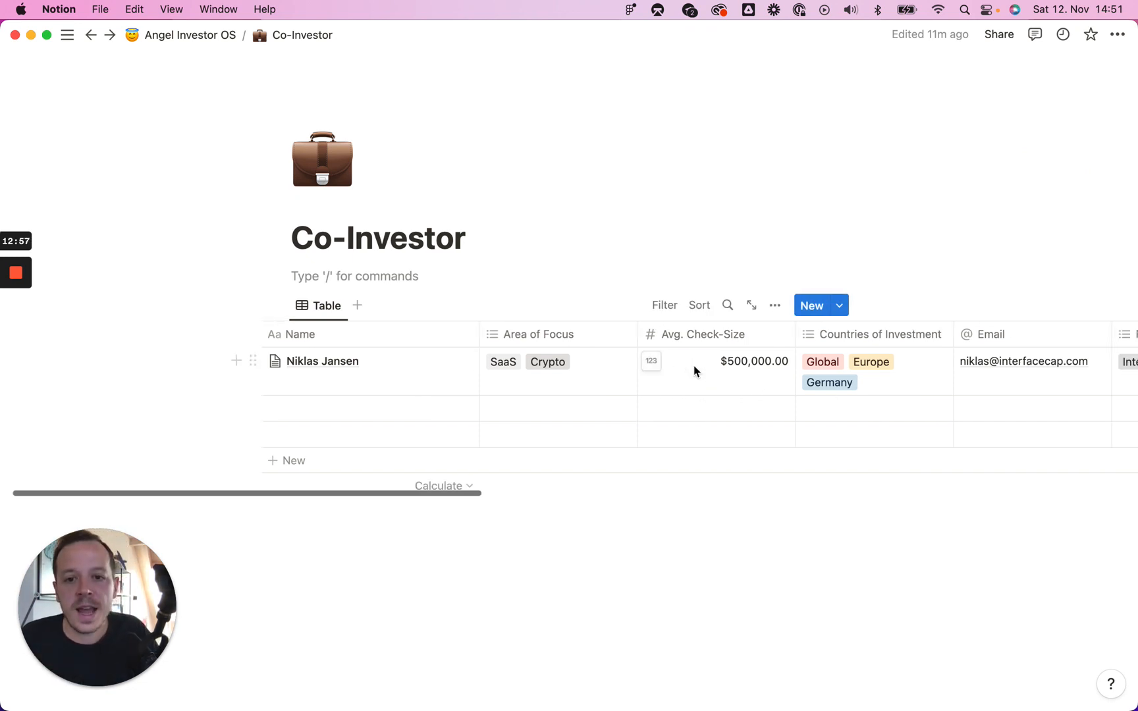
scroll(694, 371, "right", 10)
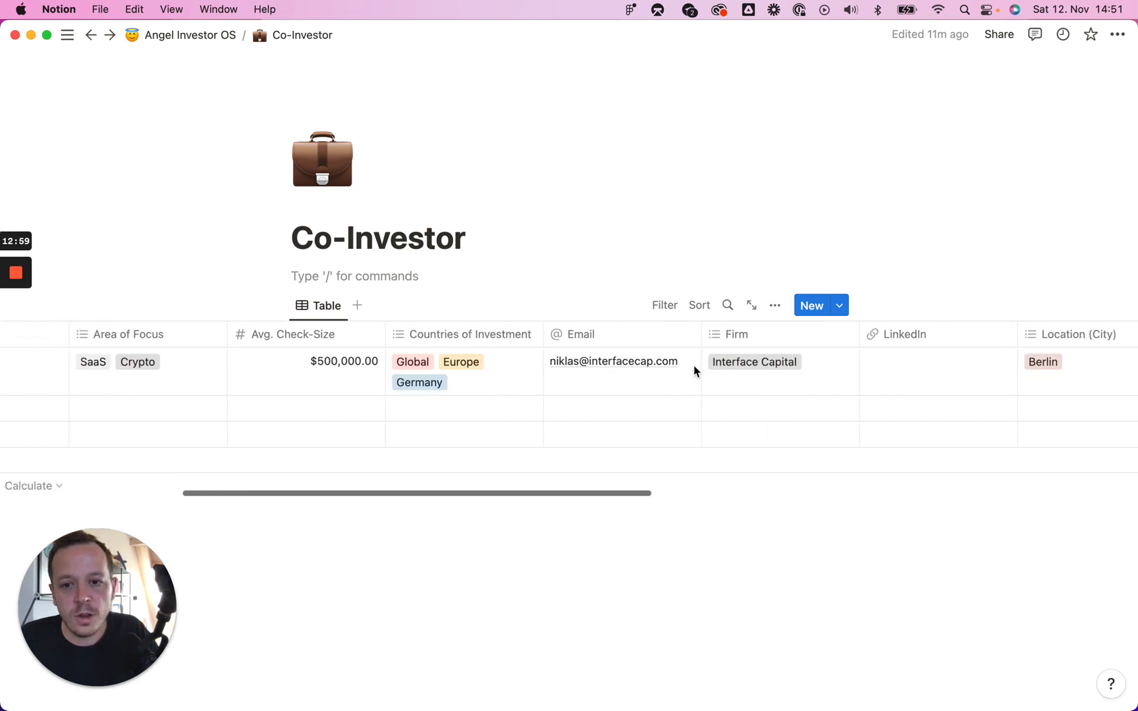
scroll(694, 371, "left", 6)
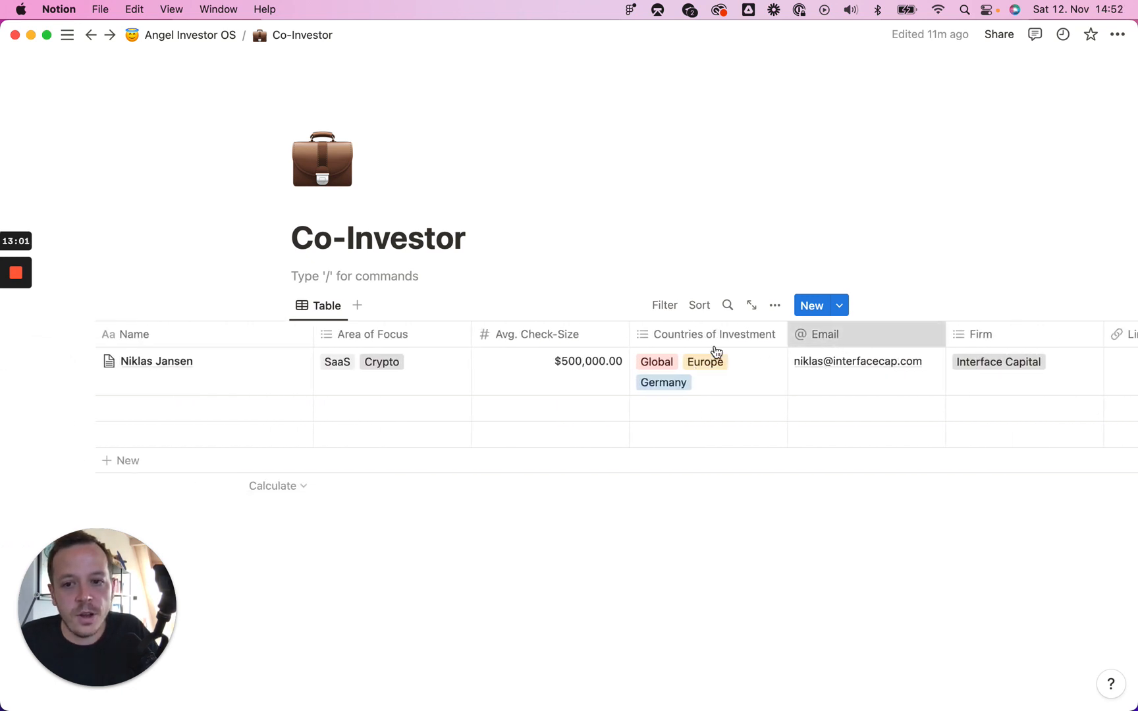
left_click_drag(715, 351, 398, 361)
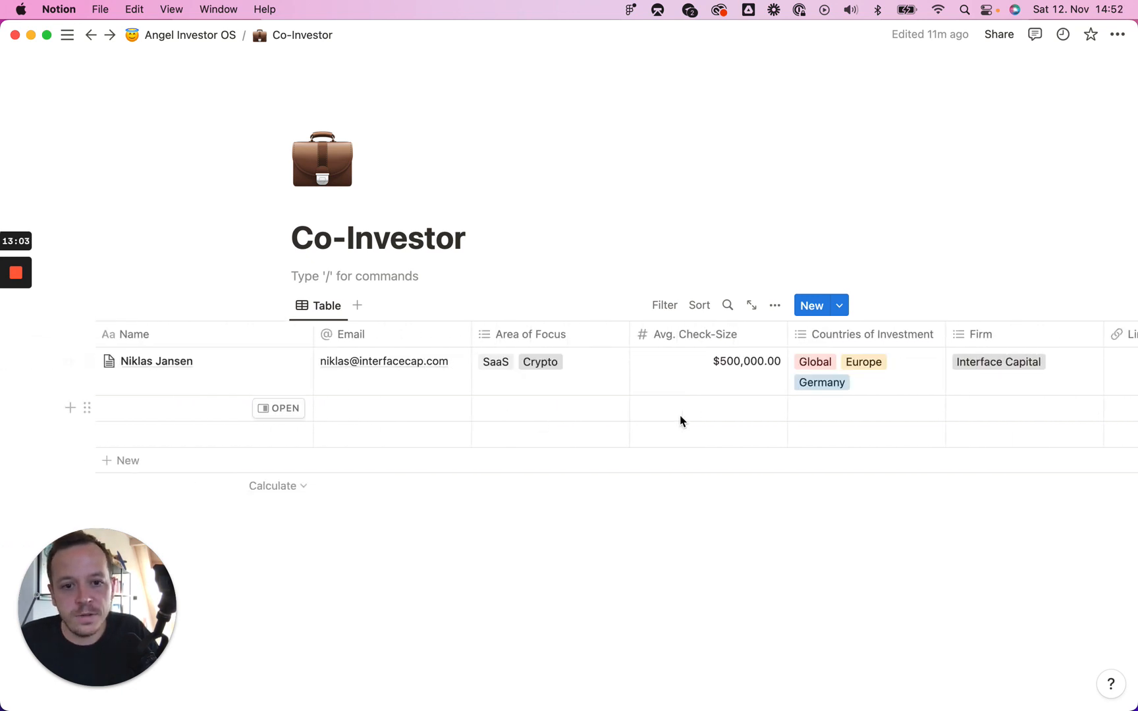
Step: Move the LinkedIn column to sit just before Avg. Check-Size
scroll(779, 397, "right", 13)
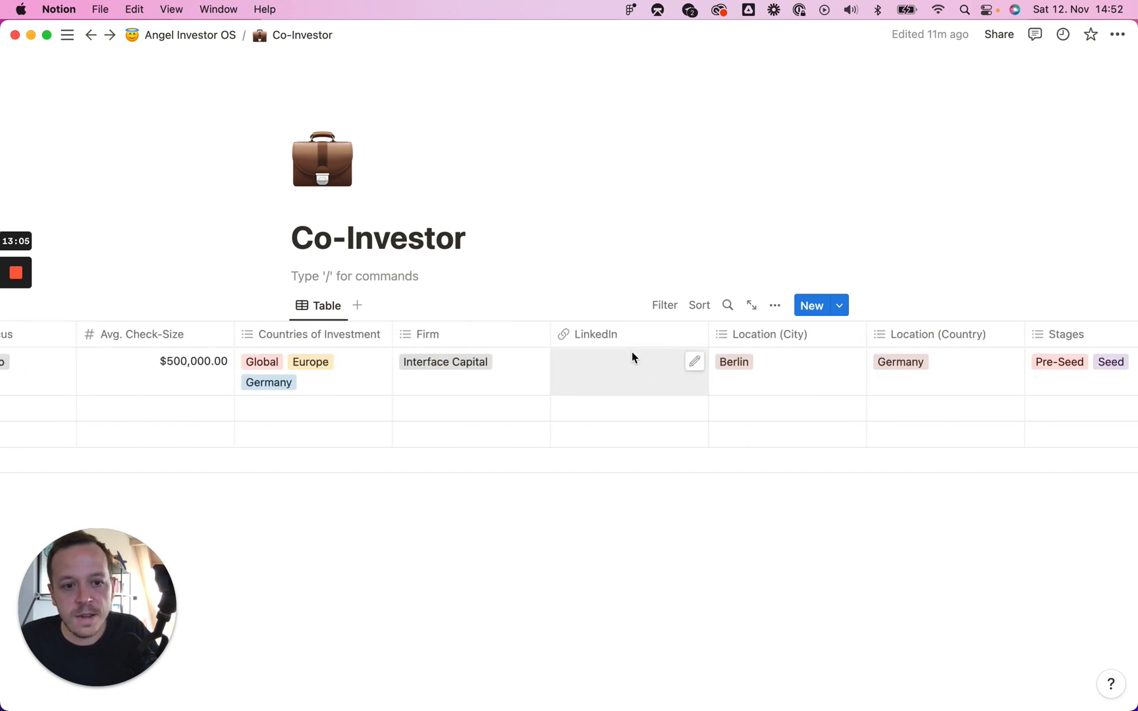
left_click_drag(609, 333, 135, 338)
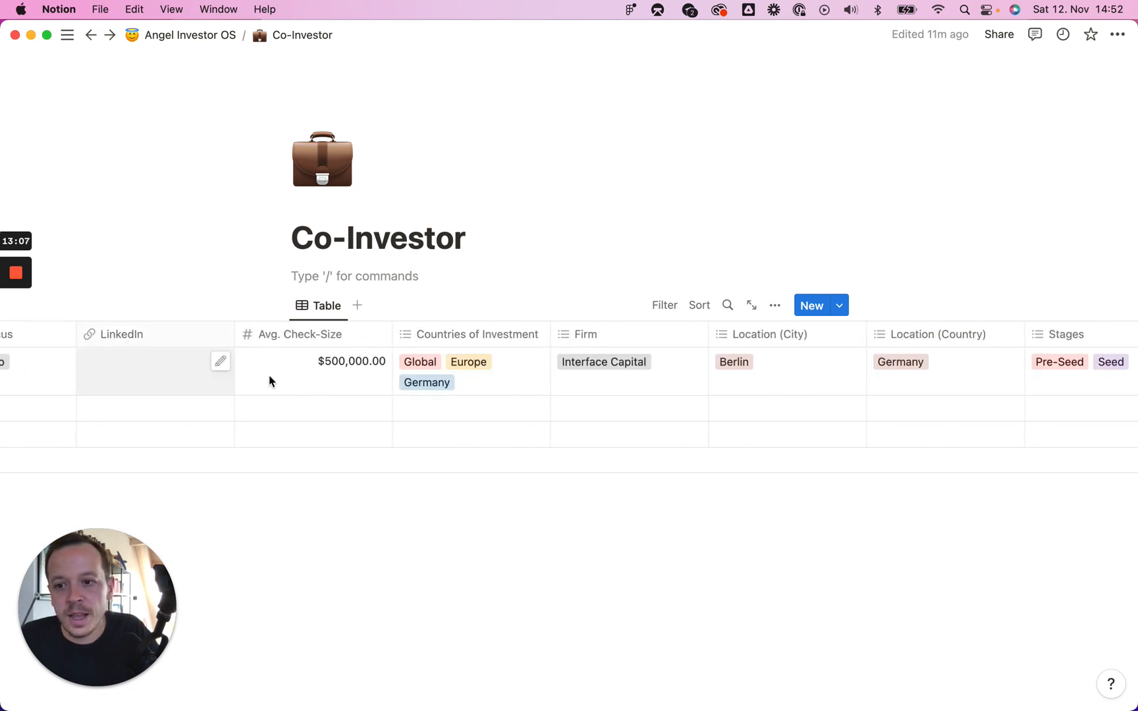
scroll(270, 381, "left", 1)
scroll(981, 338, "right", 13)
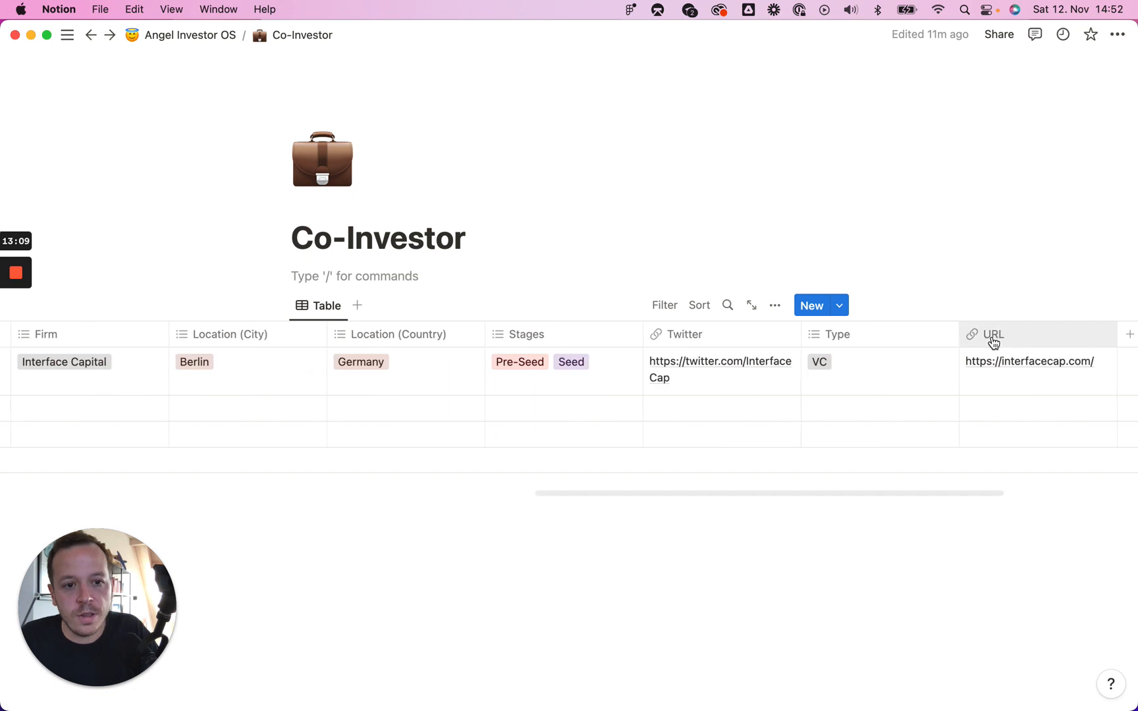
scroll(993, 343, "right", 3)
scroll(994, 343, "left", 12)
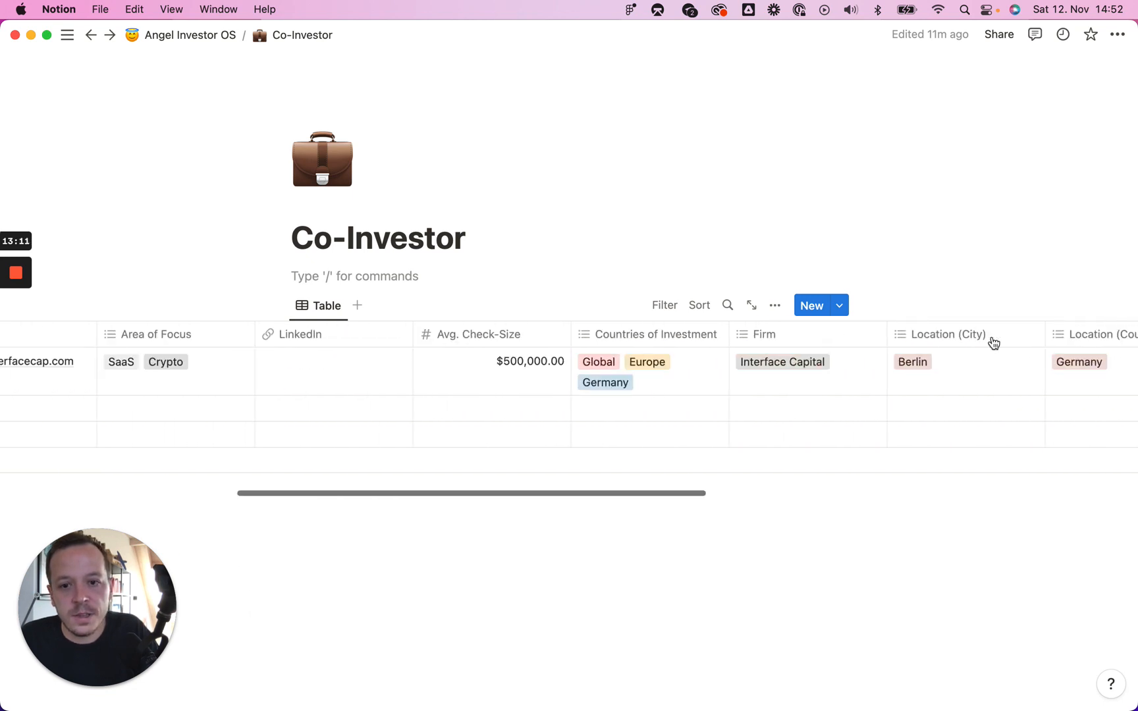
scroll(992, 340, "left", 4)
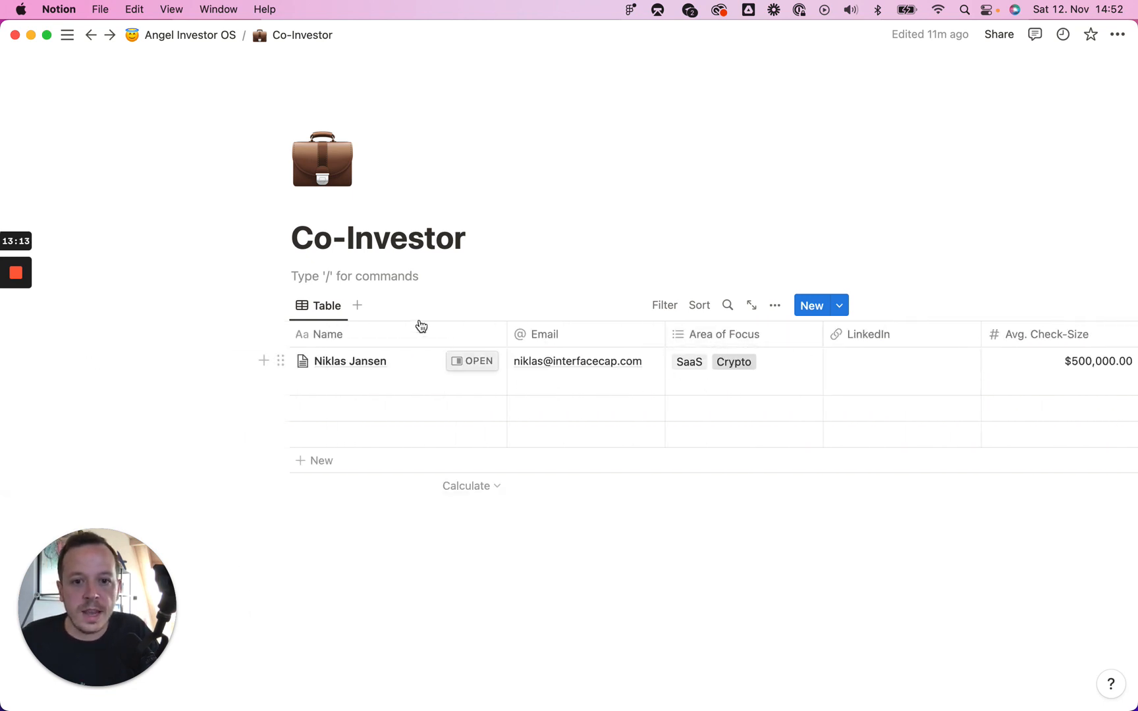
Step: Add a new table view filtered to rows whose Type is VC
left_click(357, 305)
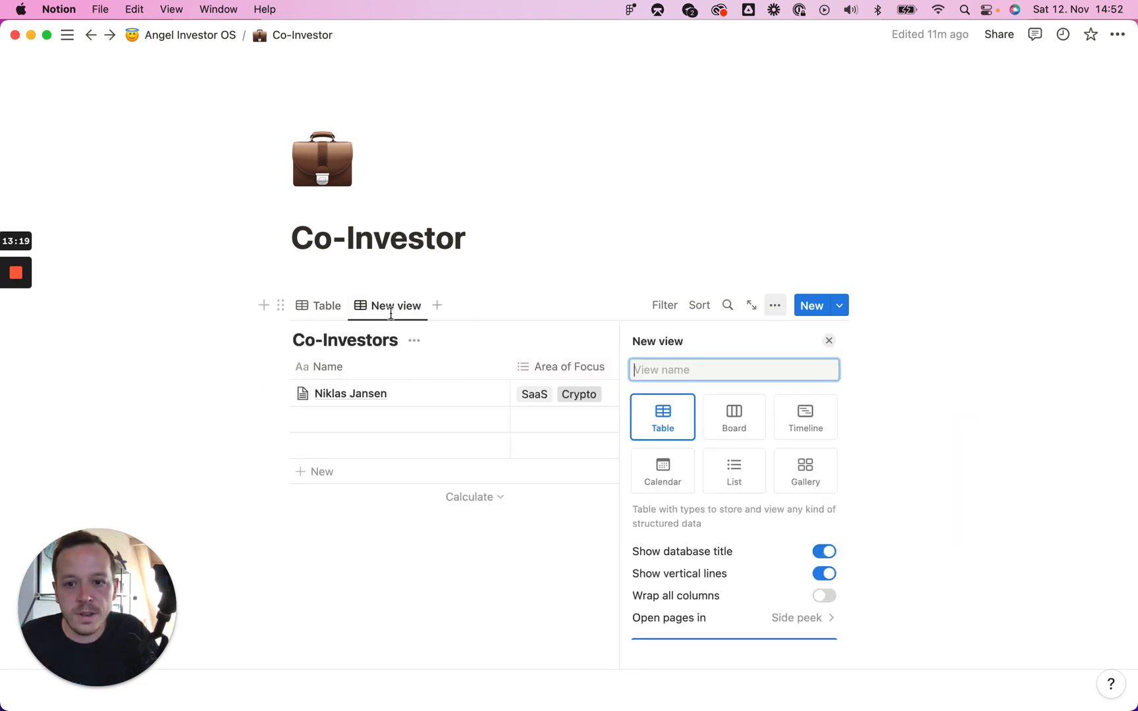
left_click(663, 305)
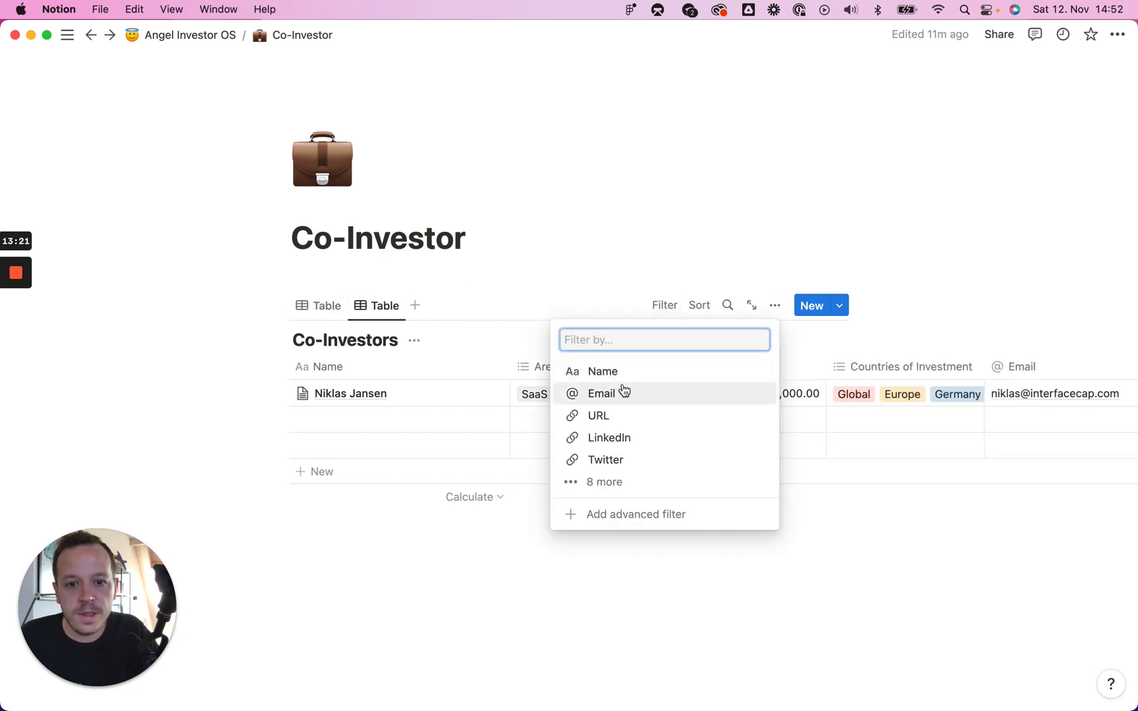
left_click(616, 485)
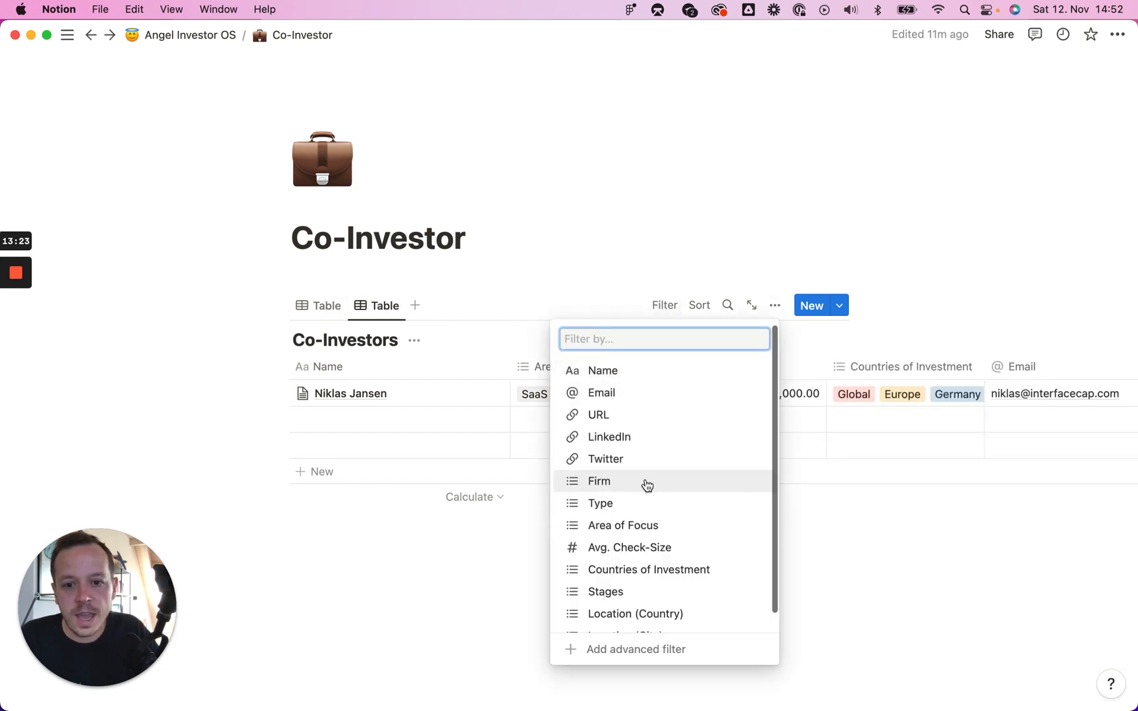
left_click(641, 505)
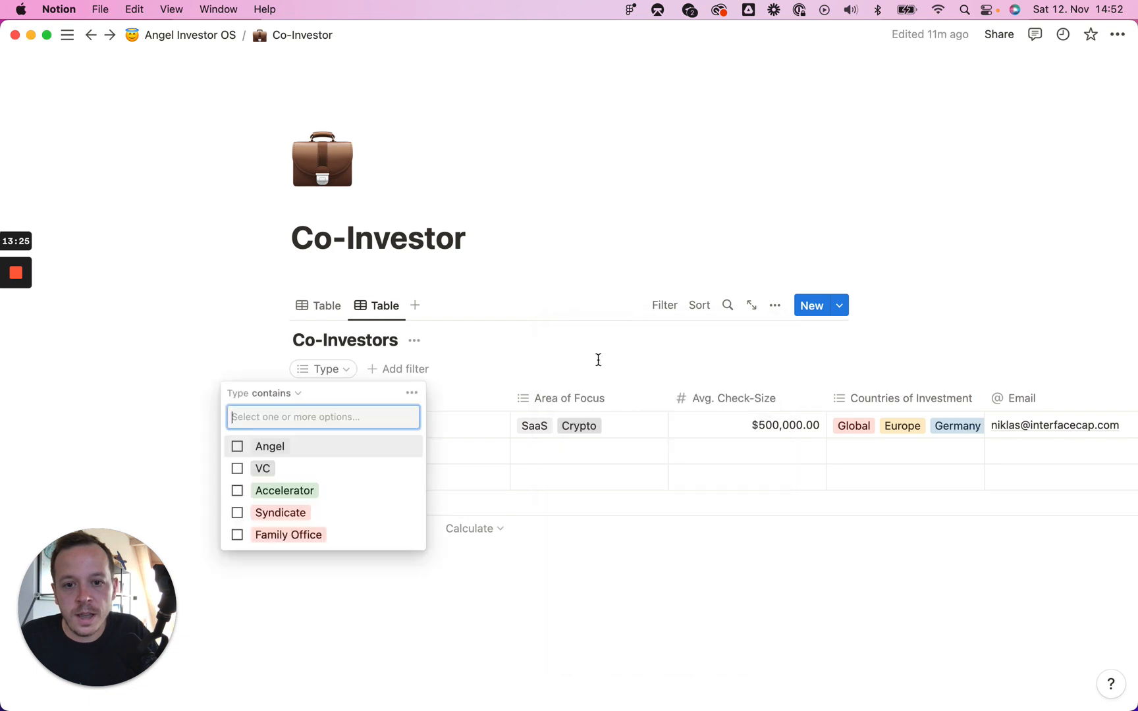
left_click(249, 472)
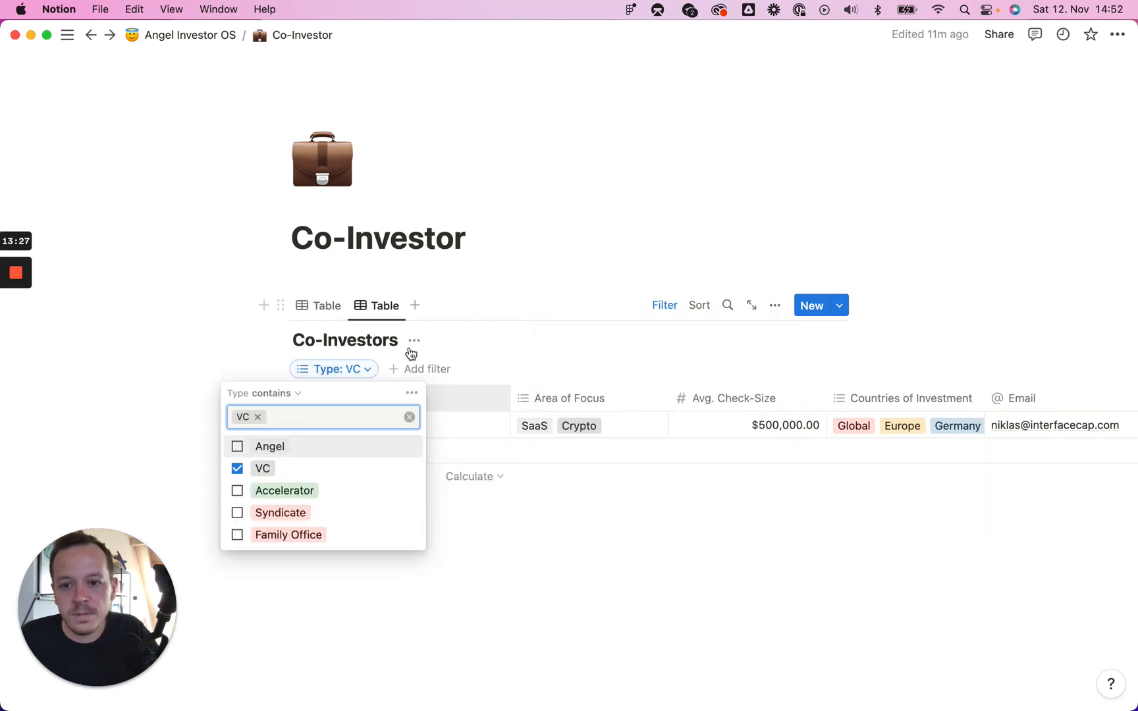
left_click(528, 294)
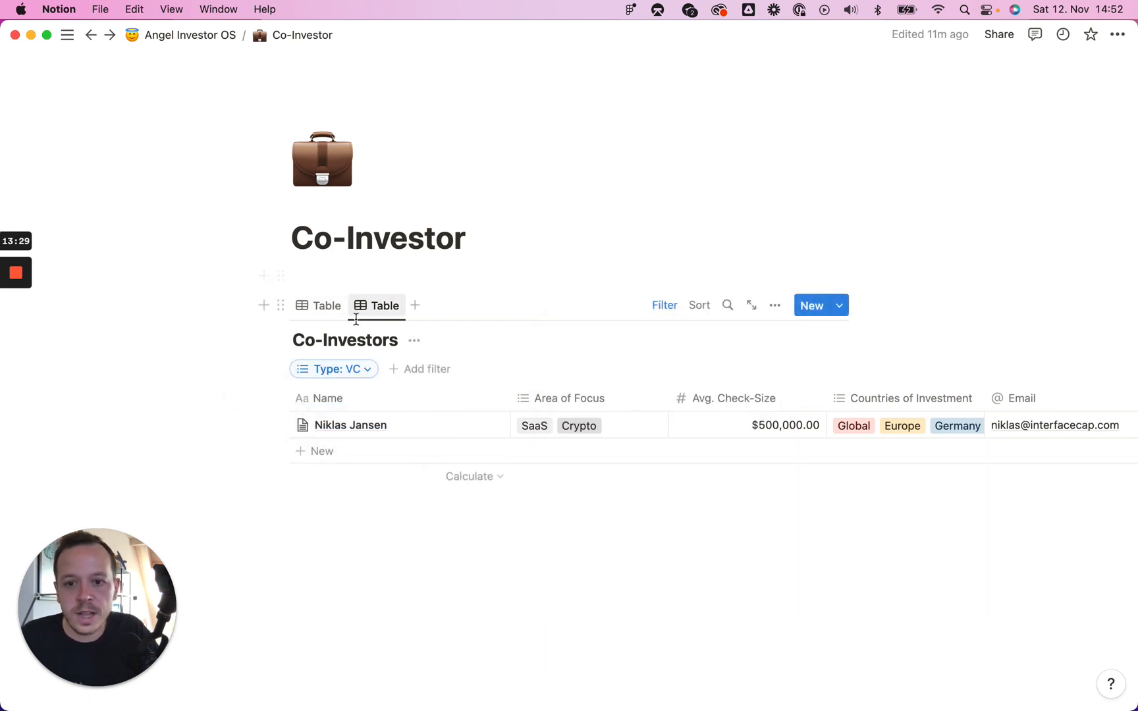
Step: Rename the filtered view to 'Only VC'
left_click(395, 306)
left_click(409, 336)
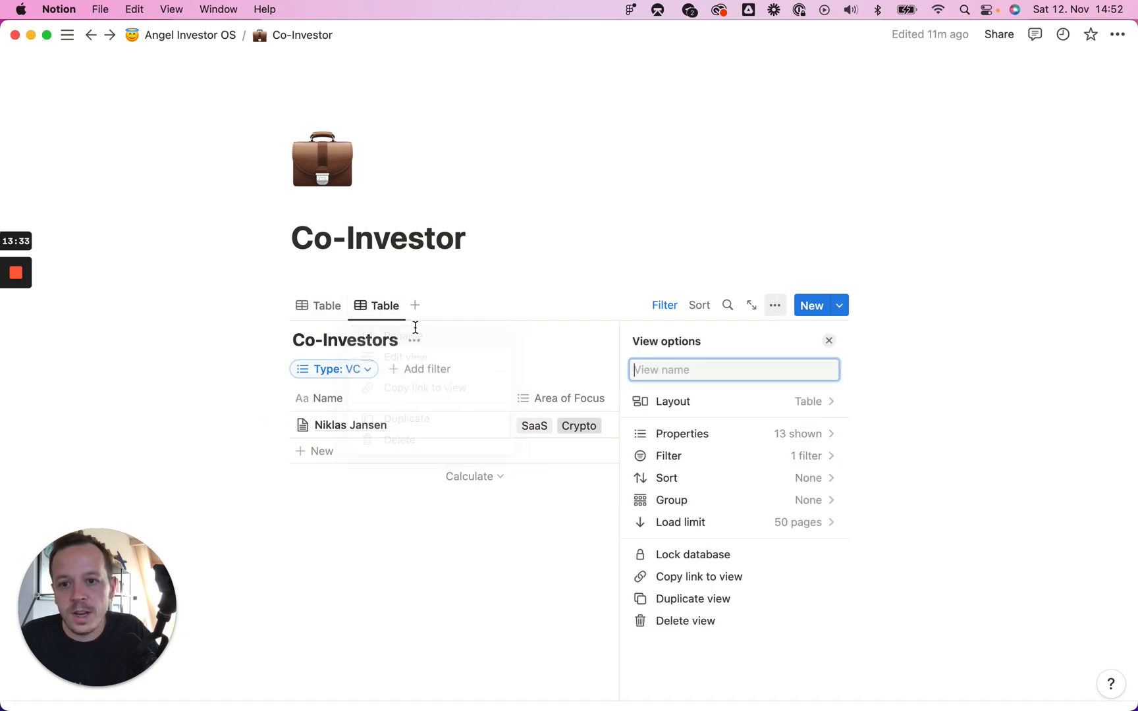
type("Only VC")
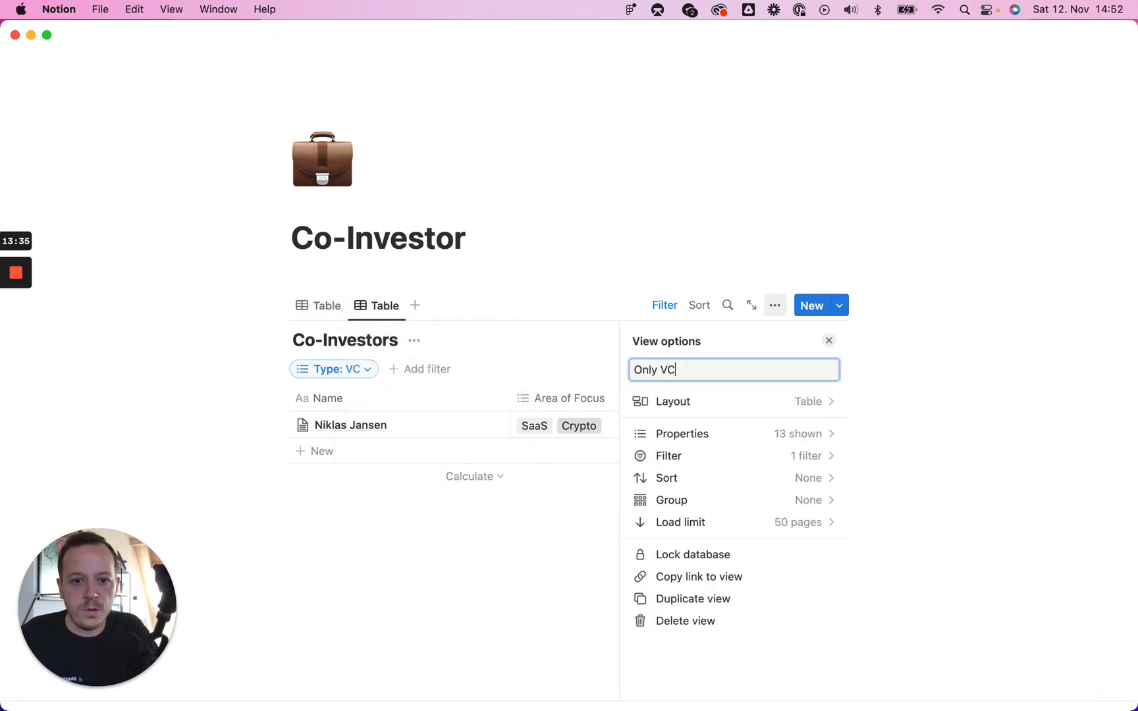
left_click(557, 273)
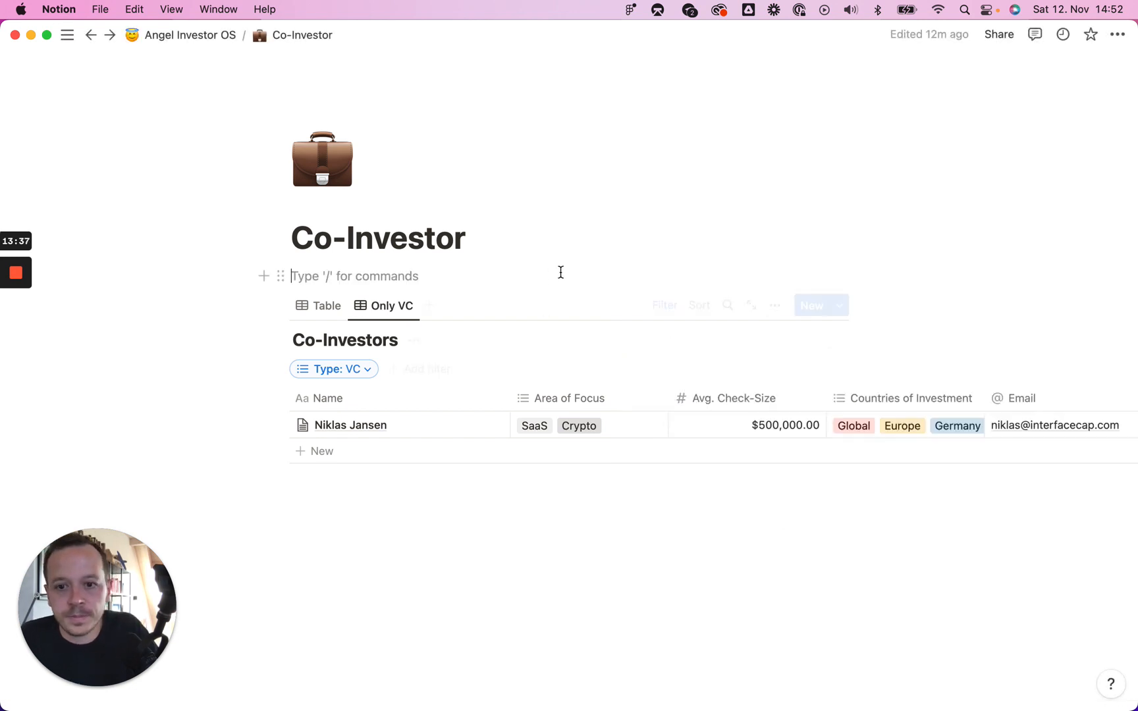
Step: Switch back to the unfiltered Table view and return to the Angel Investor OS page
left_click(323, 314)
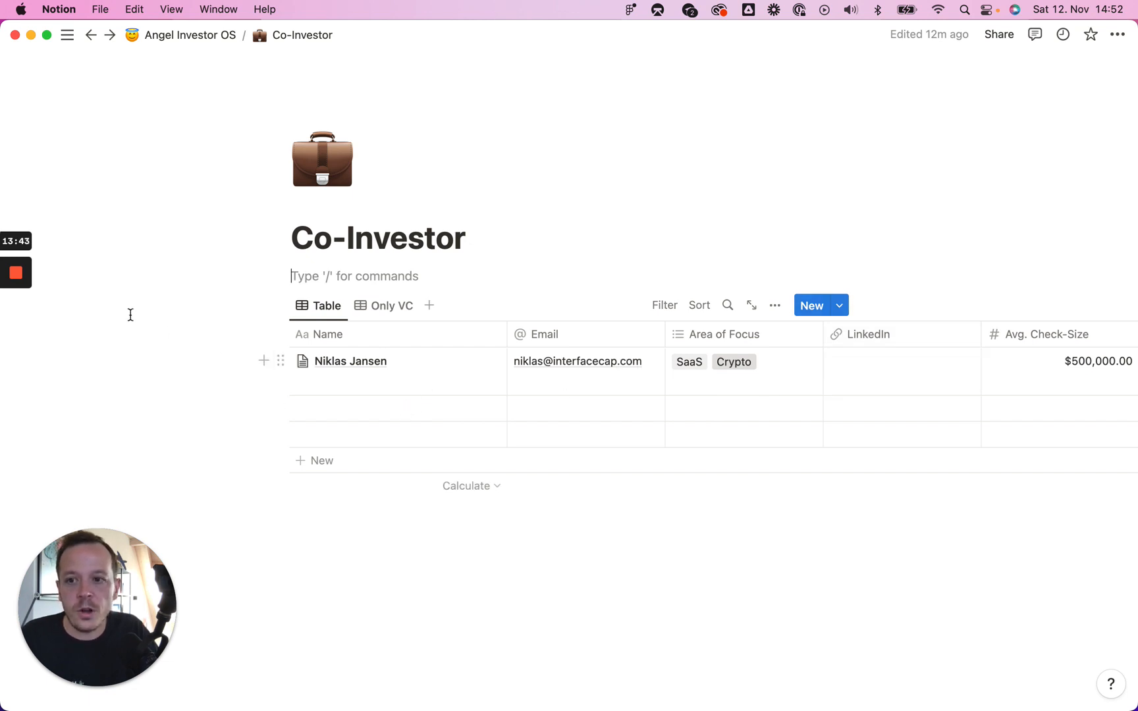
mouse_move(26, 294)
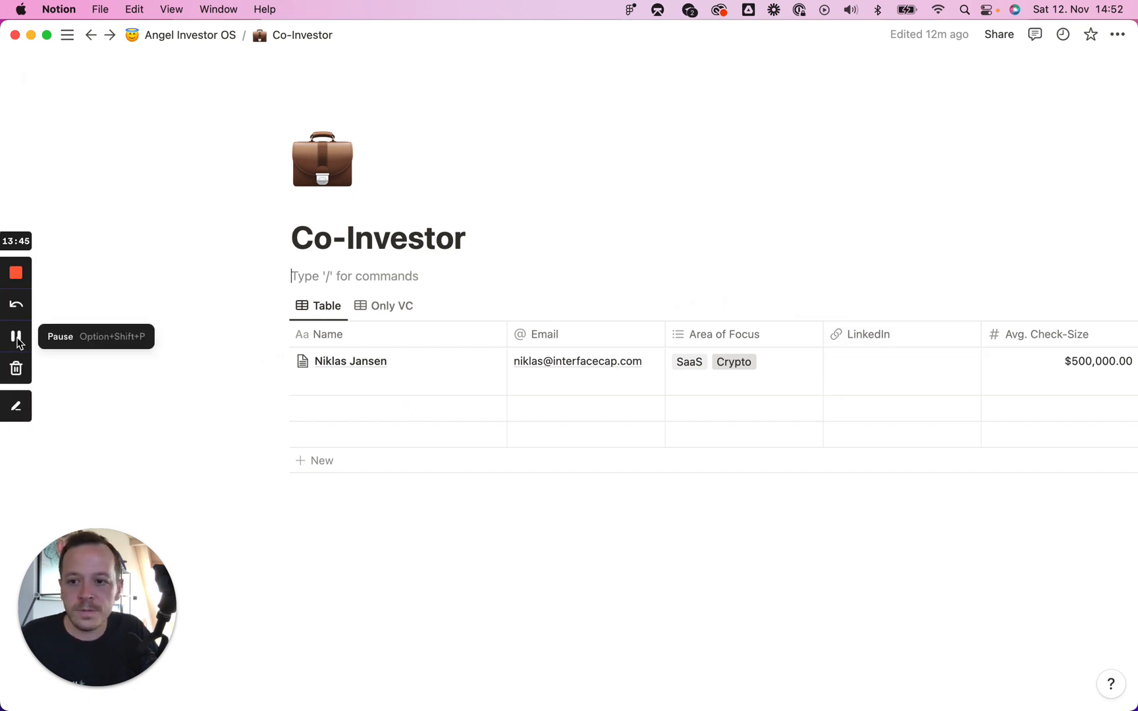
left_click(16, 337)
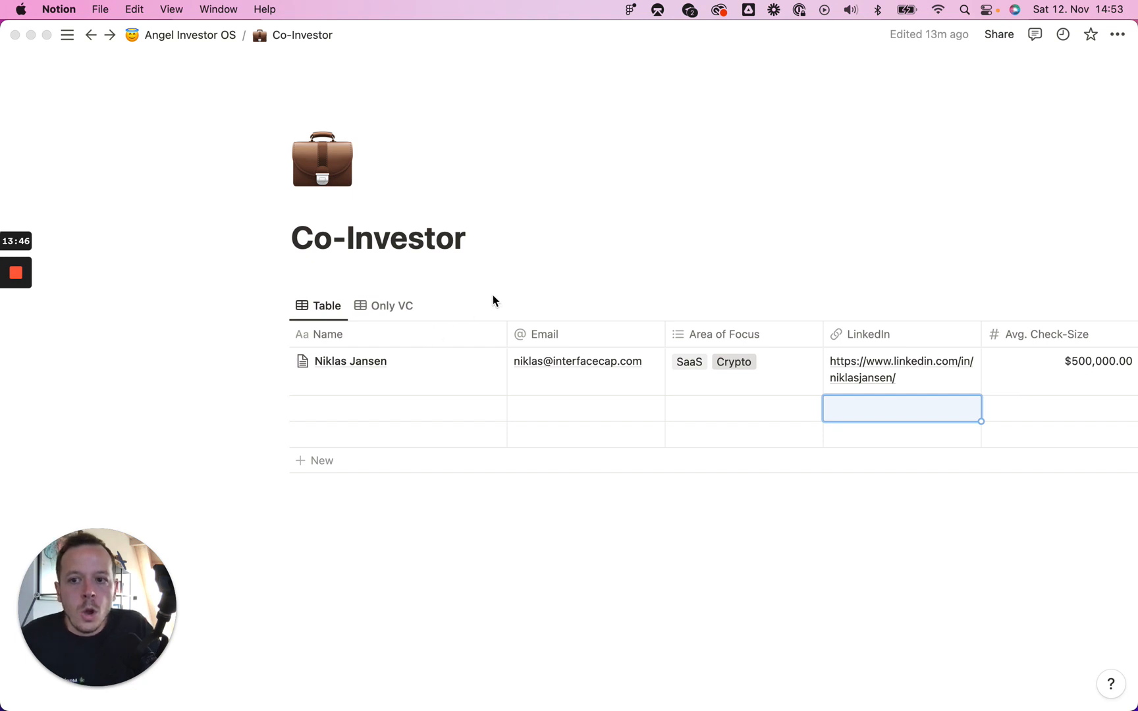
left_click(201, 39)
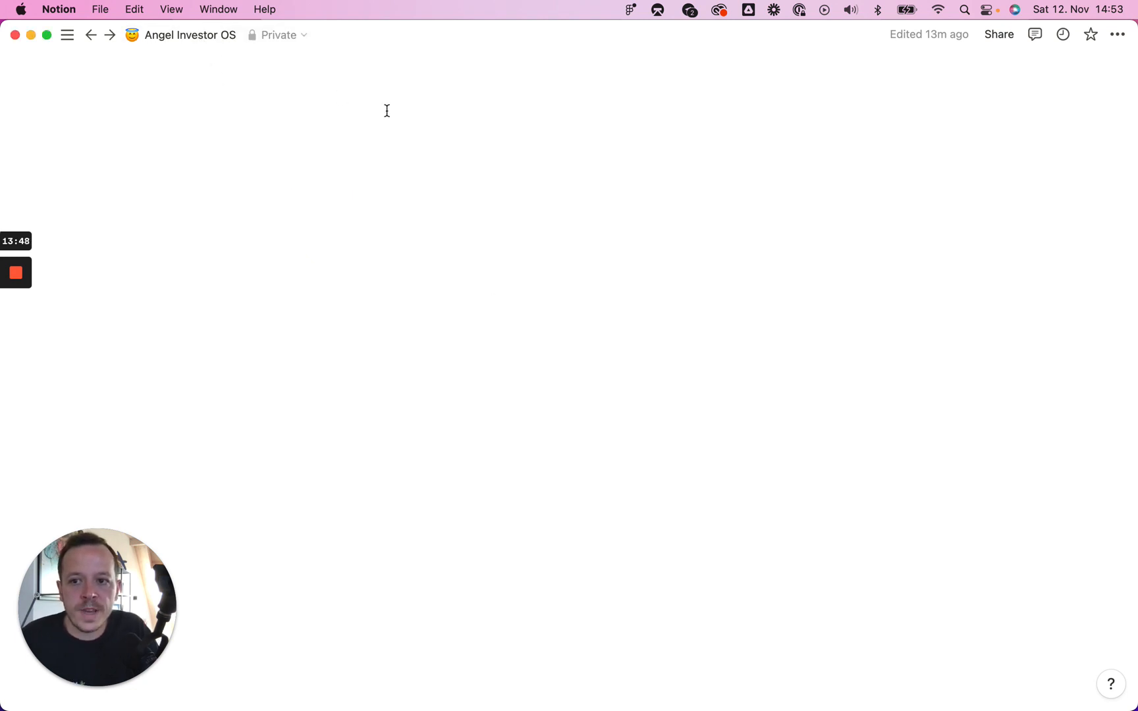
Step: Create a sub-page titled 'Founders' under the Operating System section
scroll(465, 353, "down", 10)
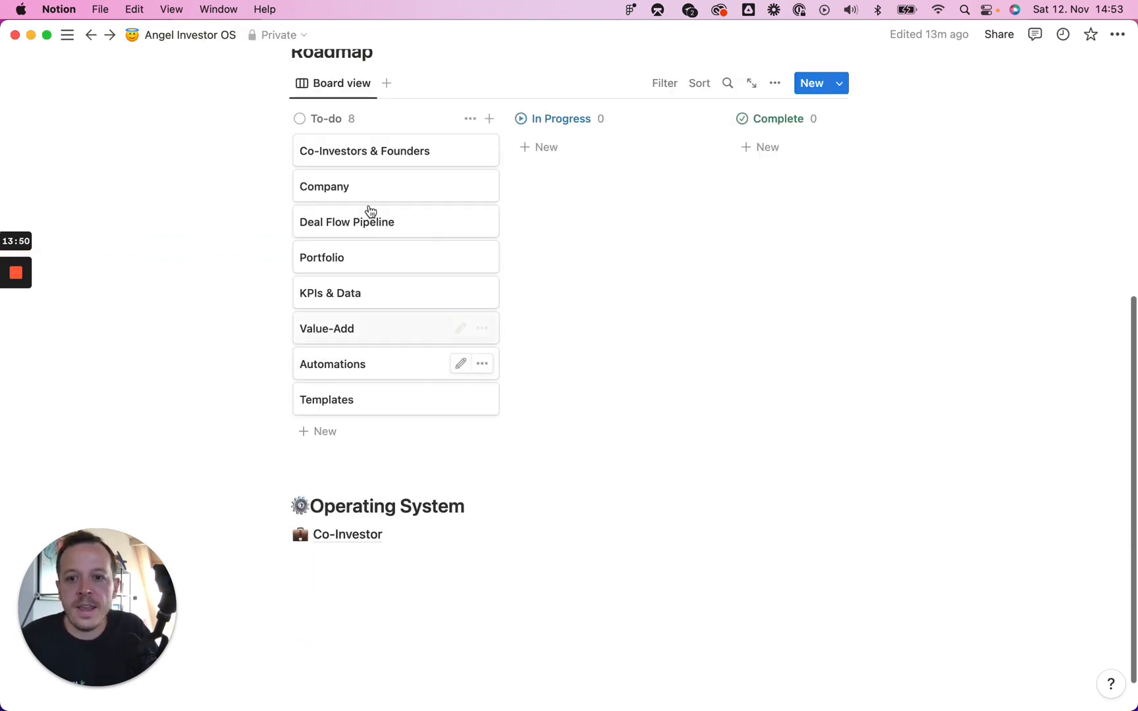
key("Return")
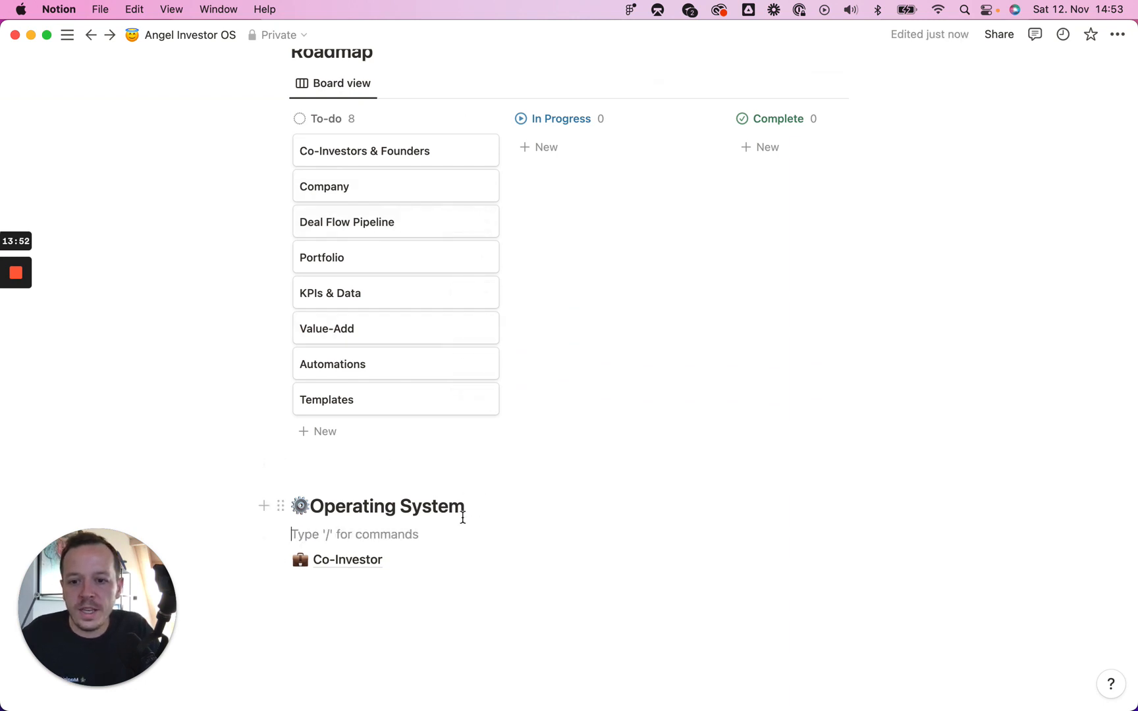
type("/page")
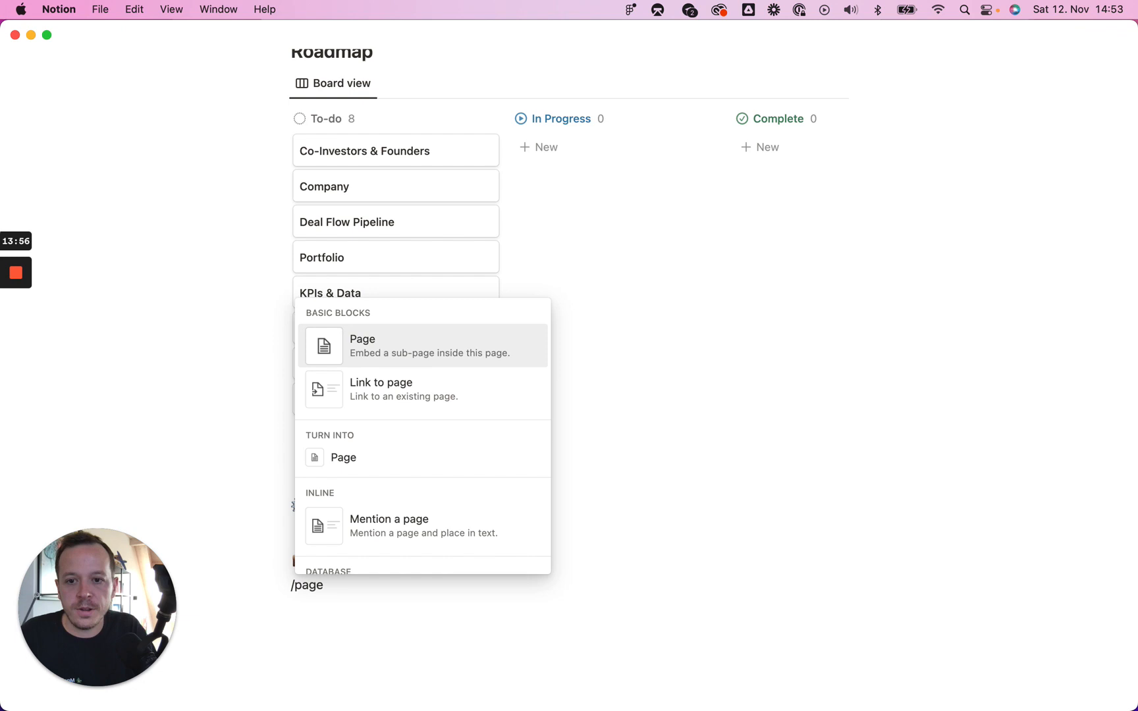
key("Return")
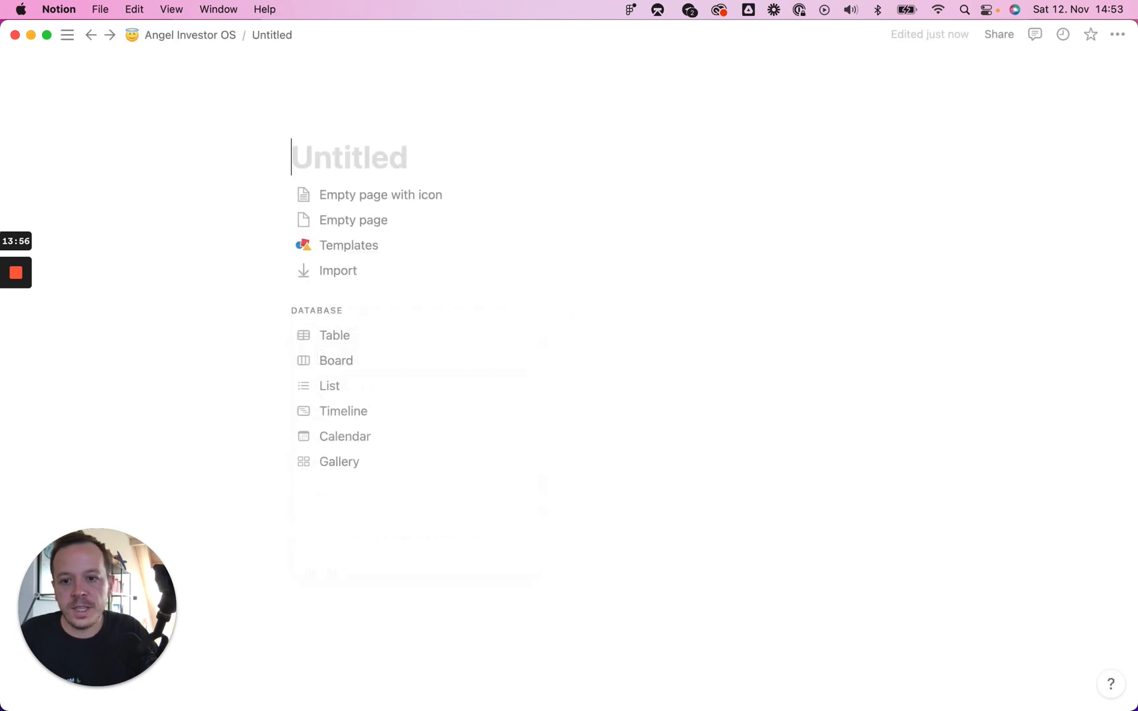
type("Founders")
key("Return")
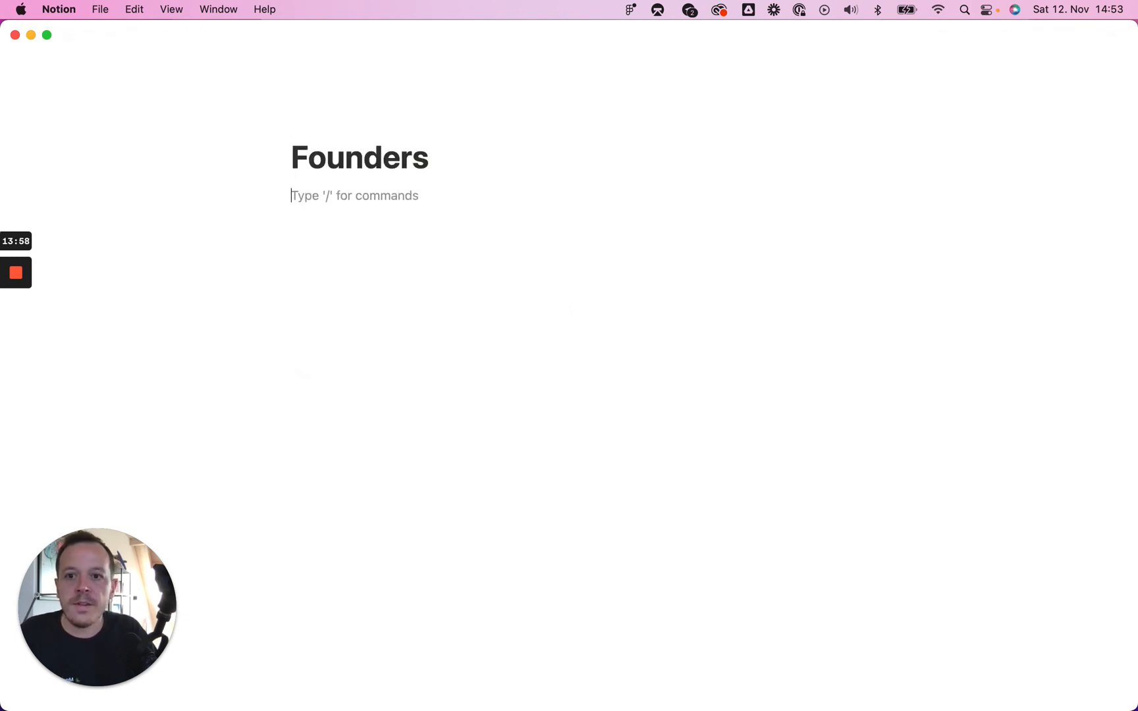
Step: Give the Founders page a hammer emoji icon and begin a /table block in its body
left_click(303, 126)
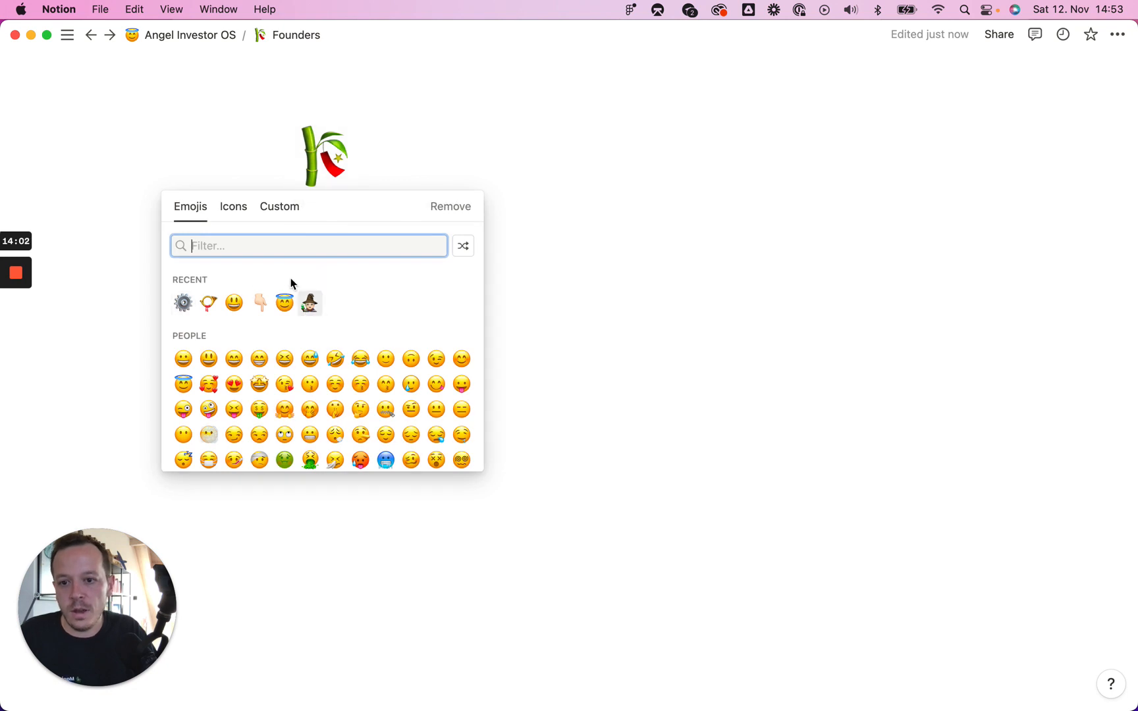
type("buil")
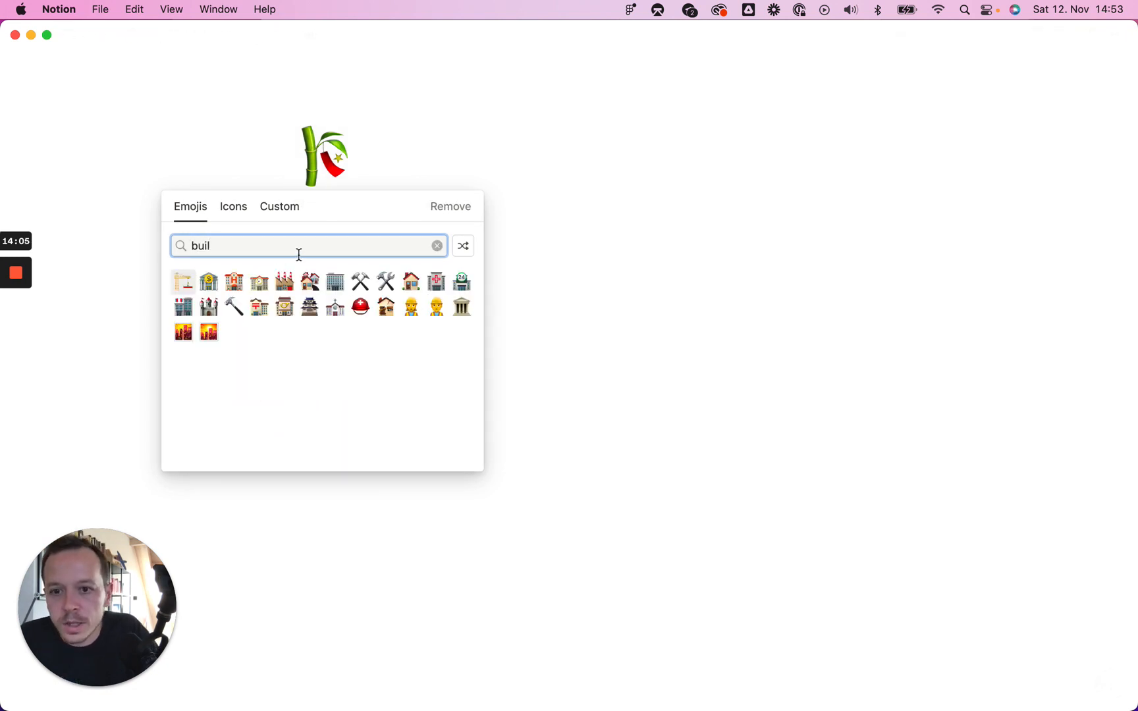
left_click(234, 306)
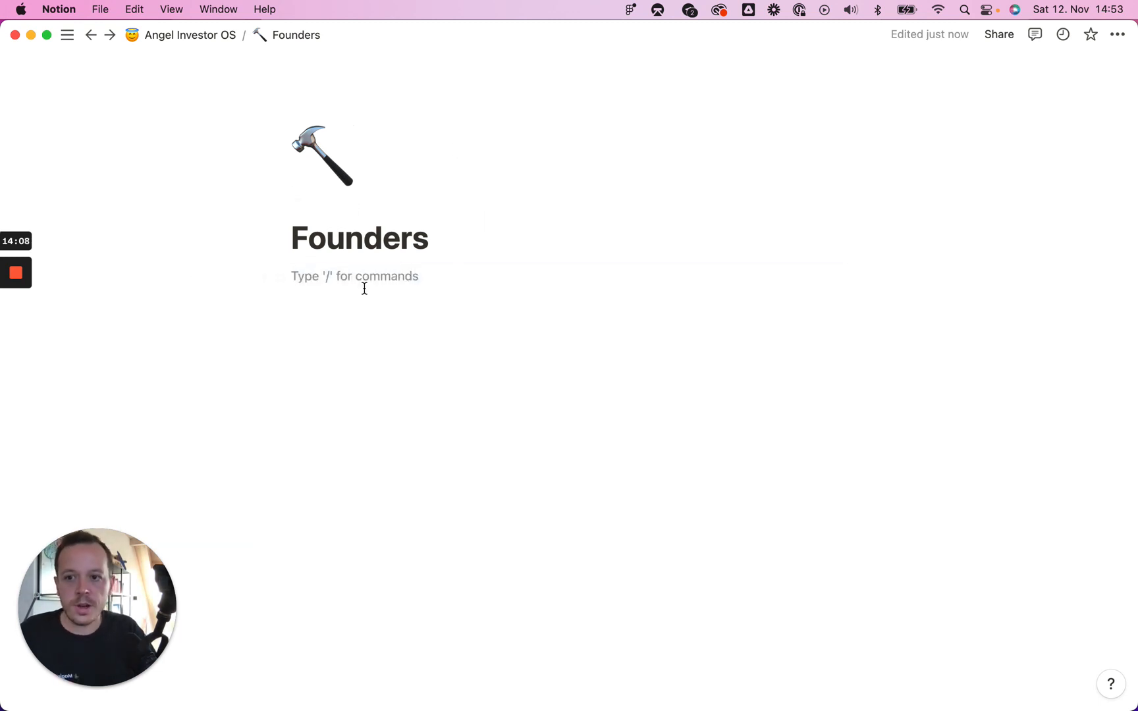
key("Return")
type("/table")
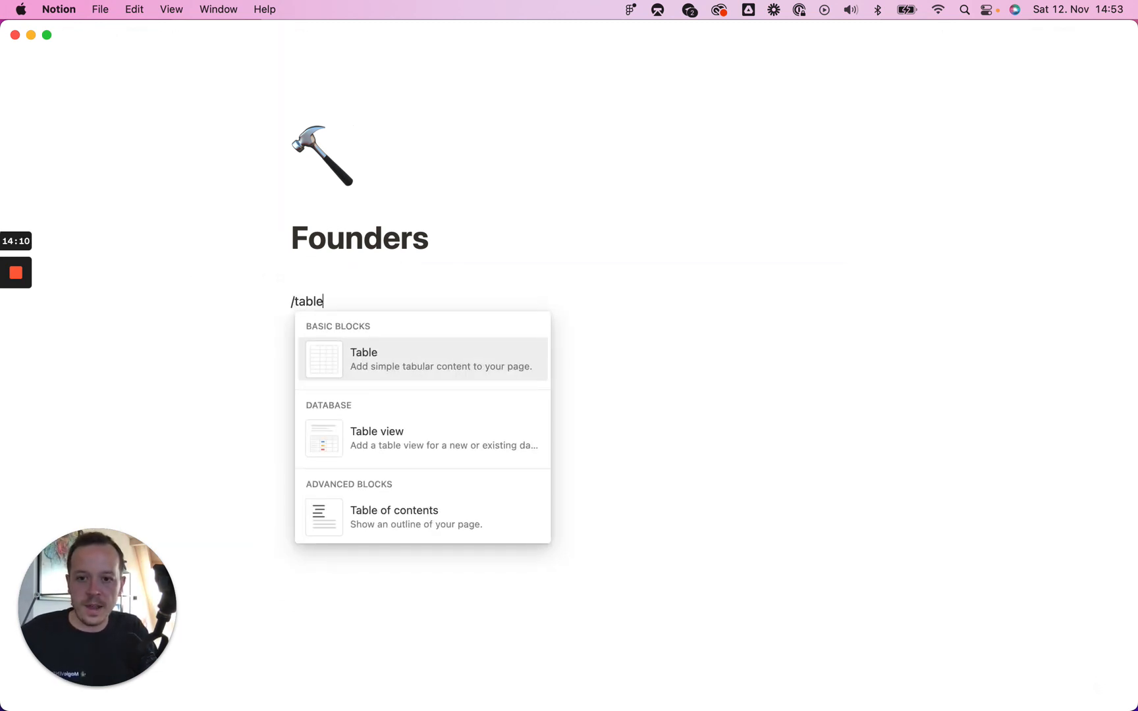
key("Down")
Step: Insert a new table database named 'Founders' and hide its title
key("Return")
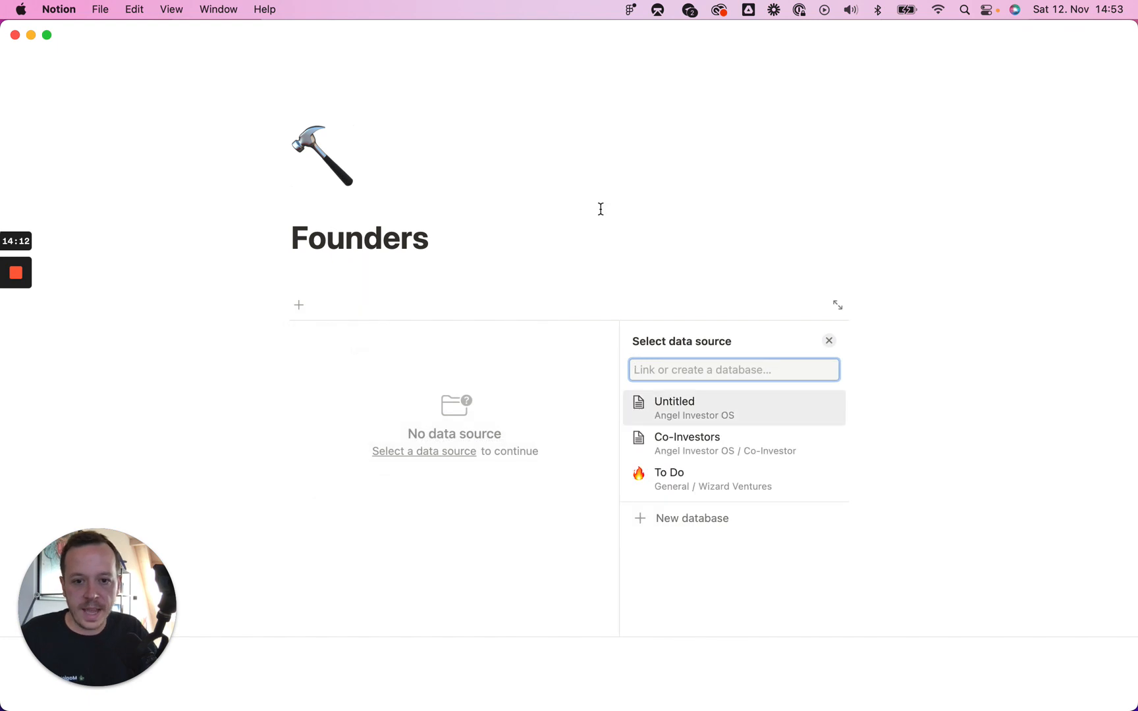
left_click(695, 519)
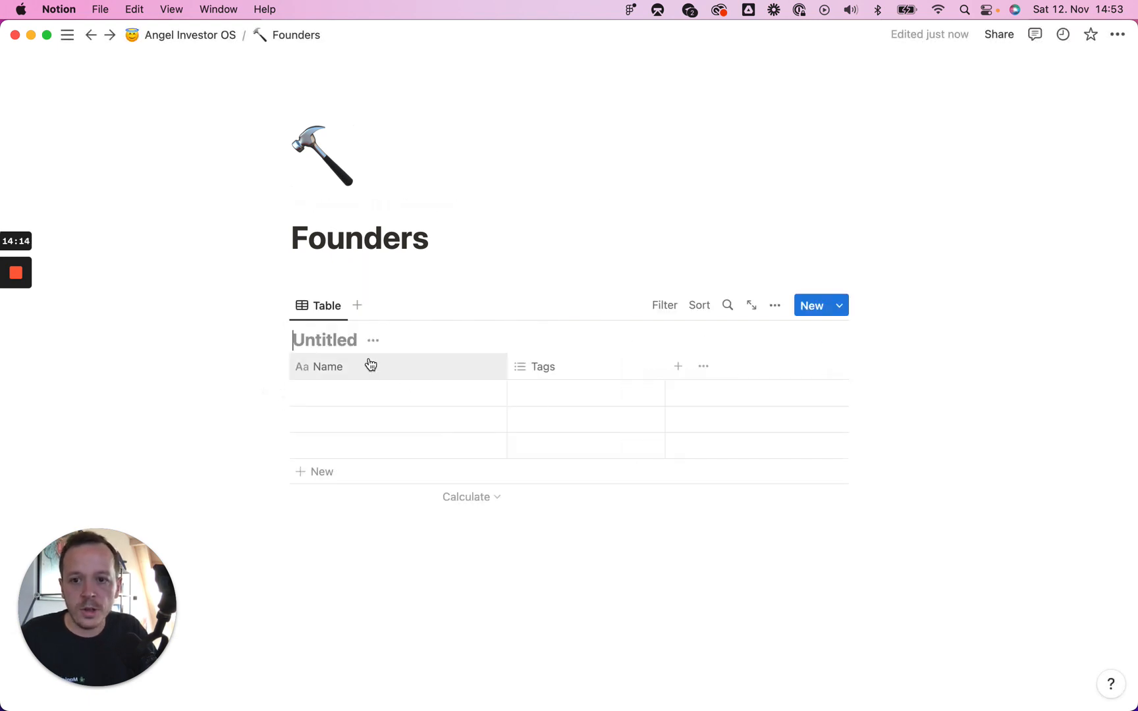
type("Founders")
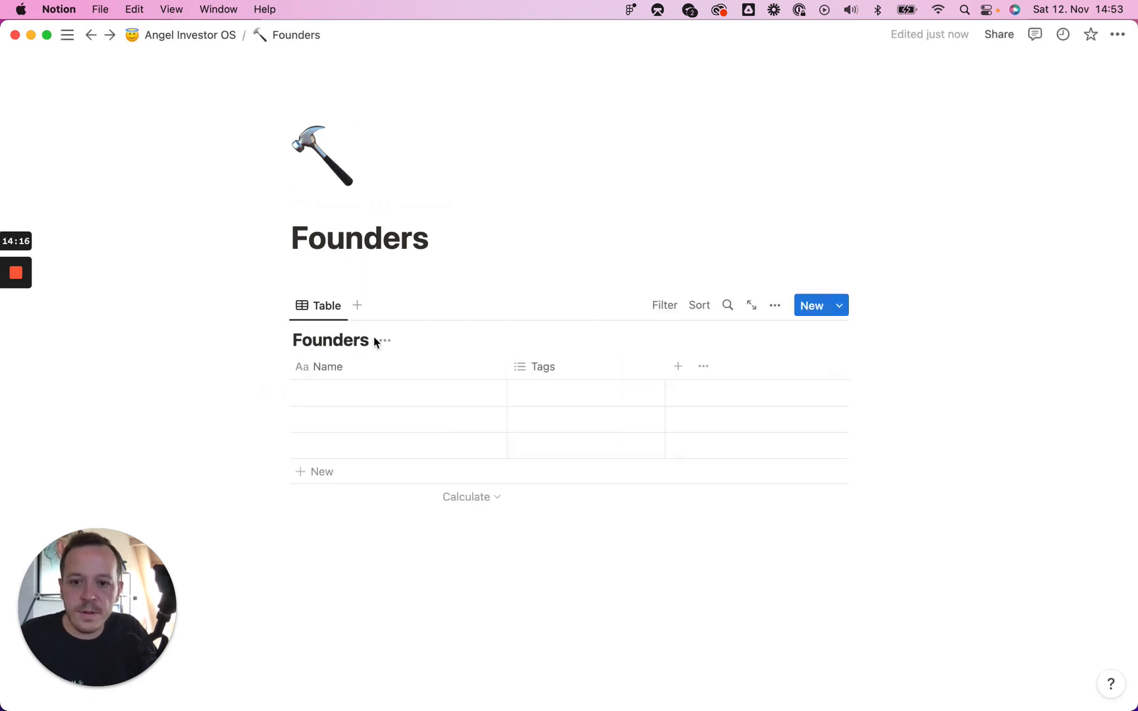
left_click(384, 341)
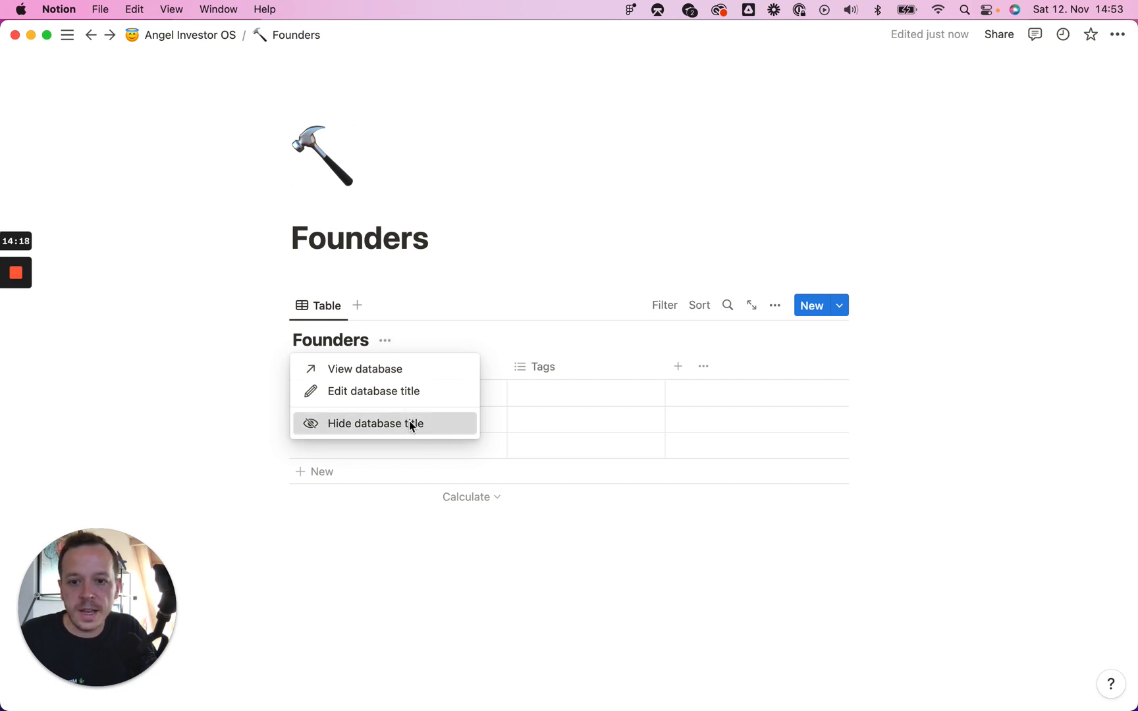
left_click(410, 422)
left_click(838, 309)
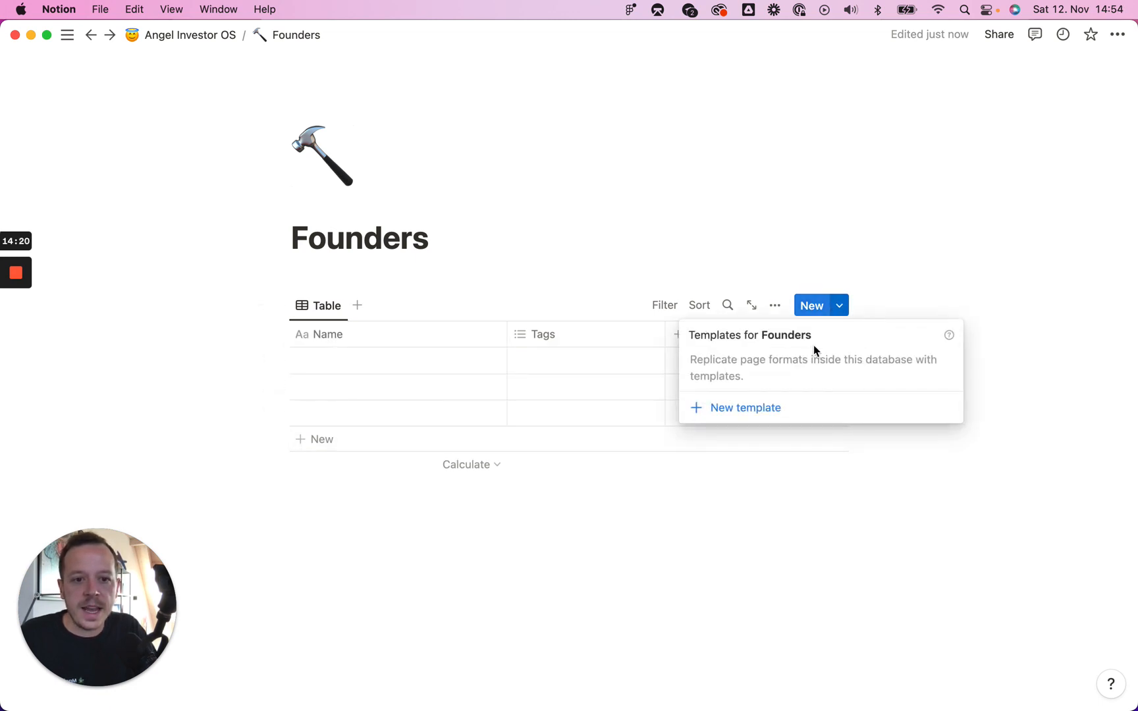
left_click(363, 367)
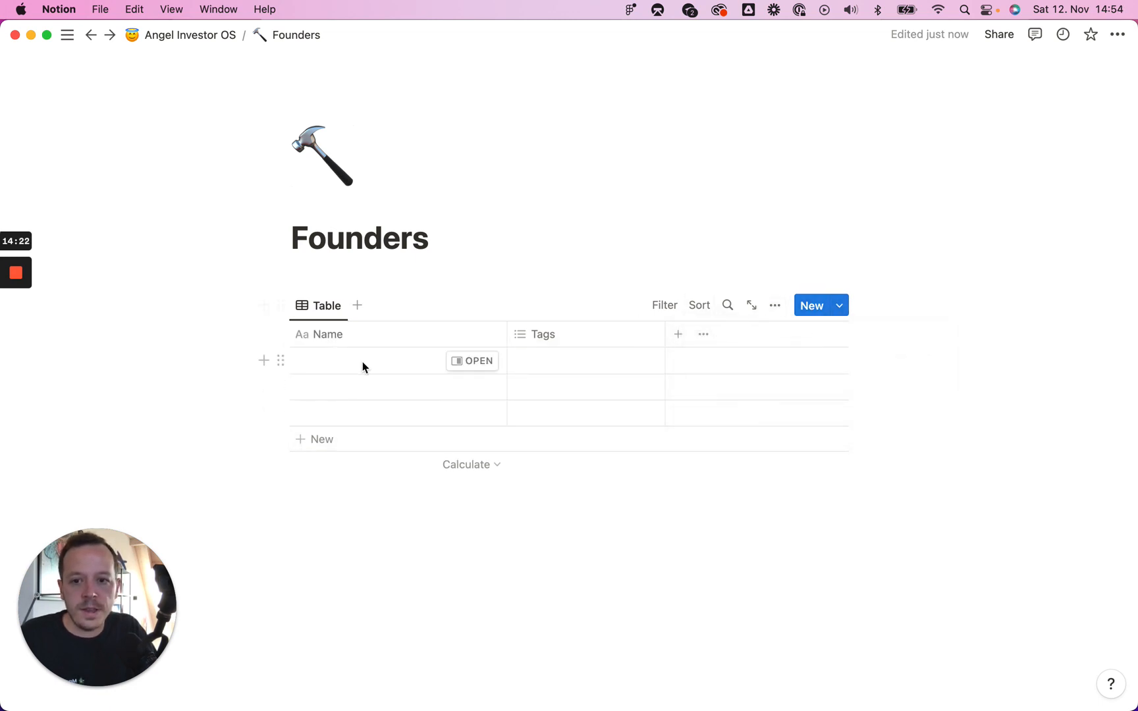
Step: Add Email, Phone and URL properties to the Founders database, each placed above Tags
left_click(472, 361)
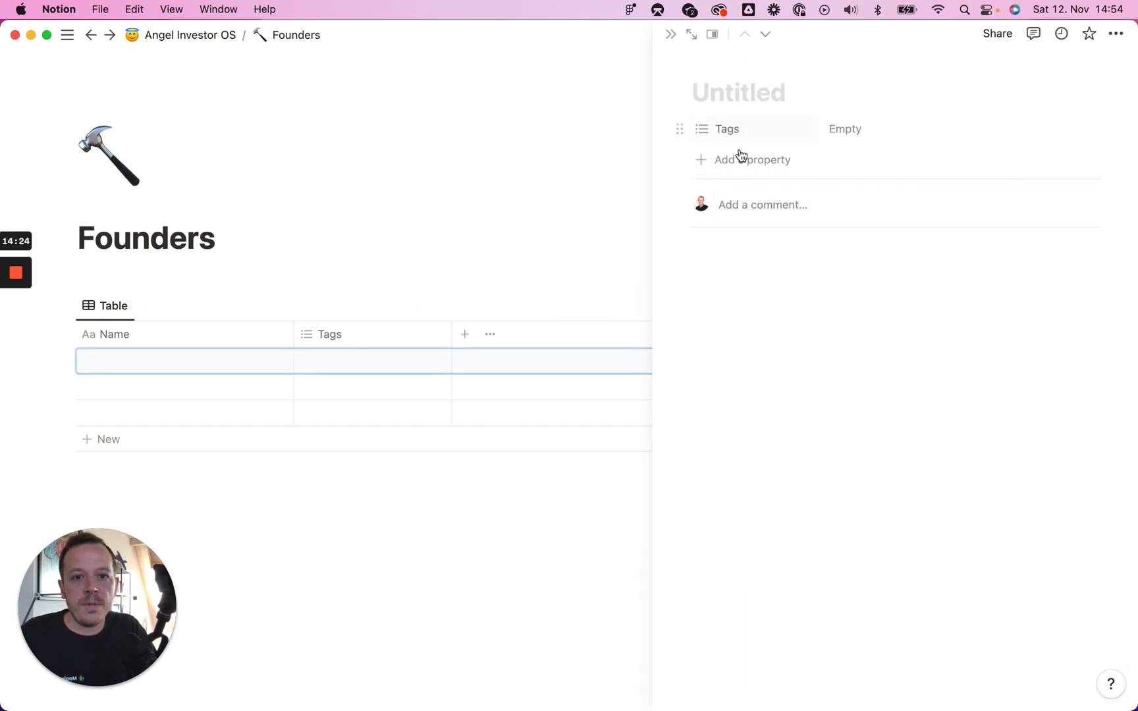
left_click(752, 162)
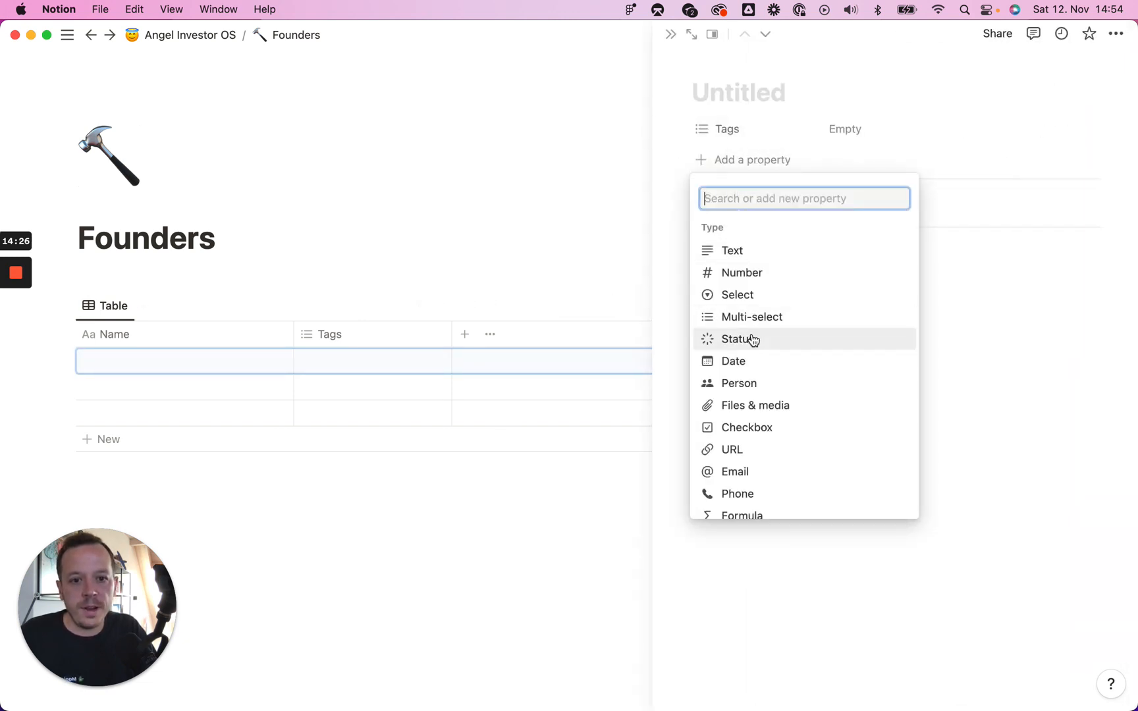
left_click(761, 474)
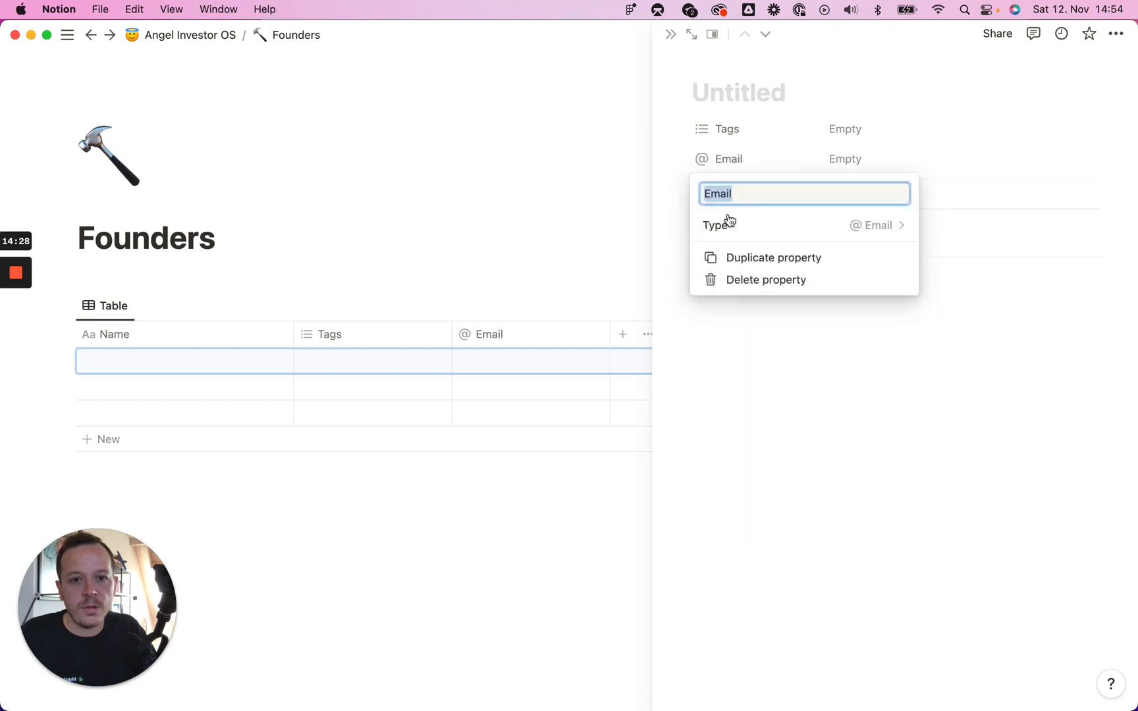
left_click_drag(681, 157, 685, 126)
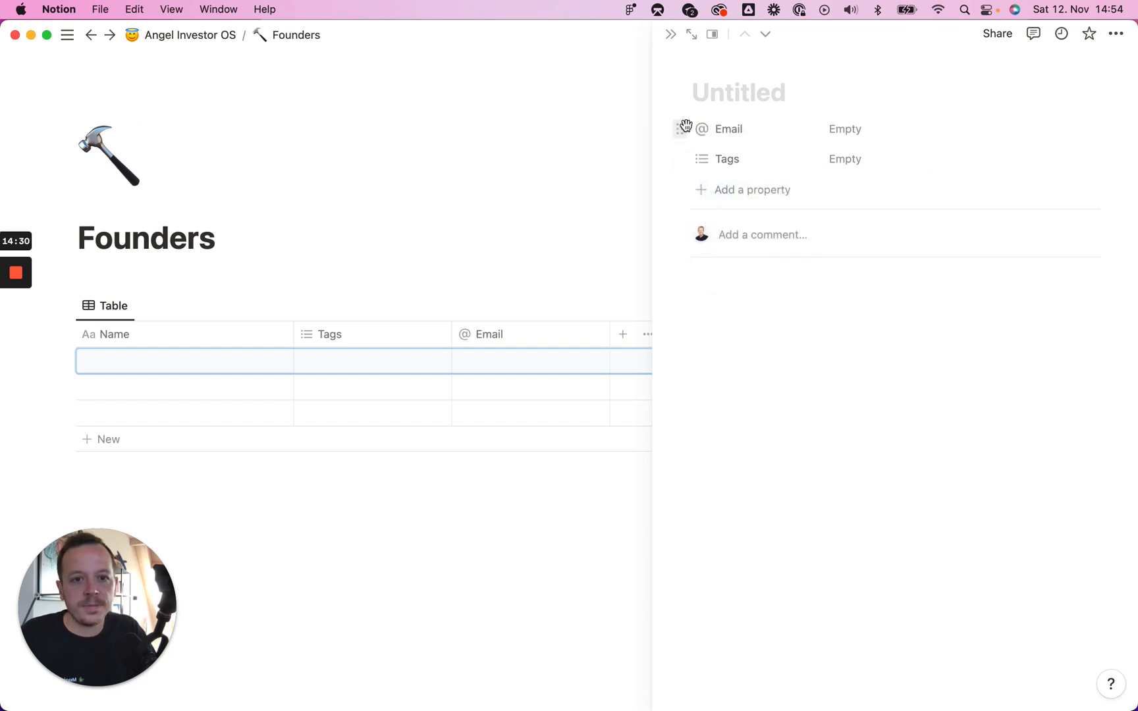
left_click(724, 189)
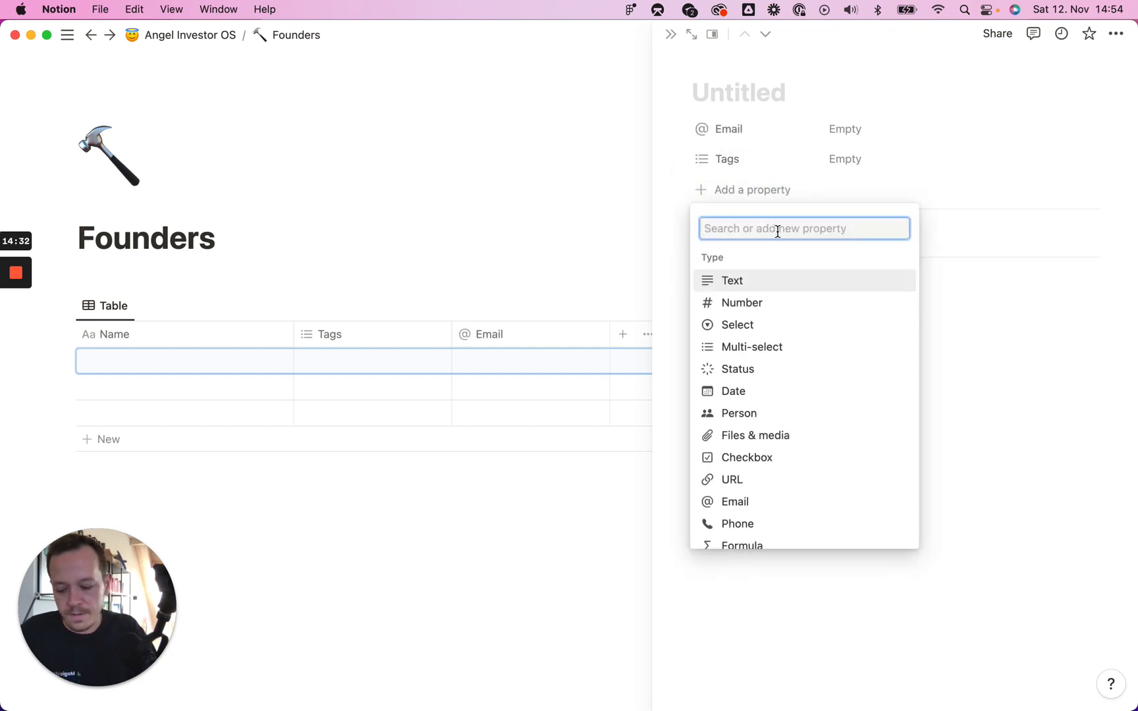
type("phone")
left_click(728, 284)
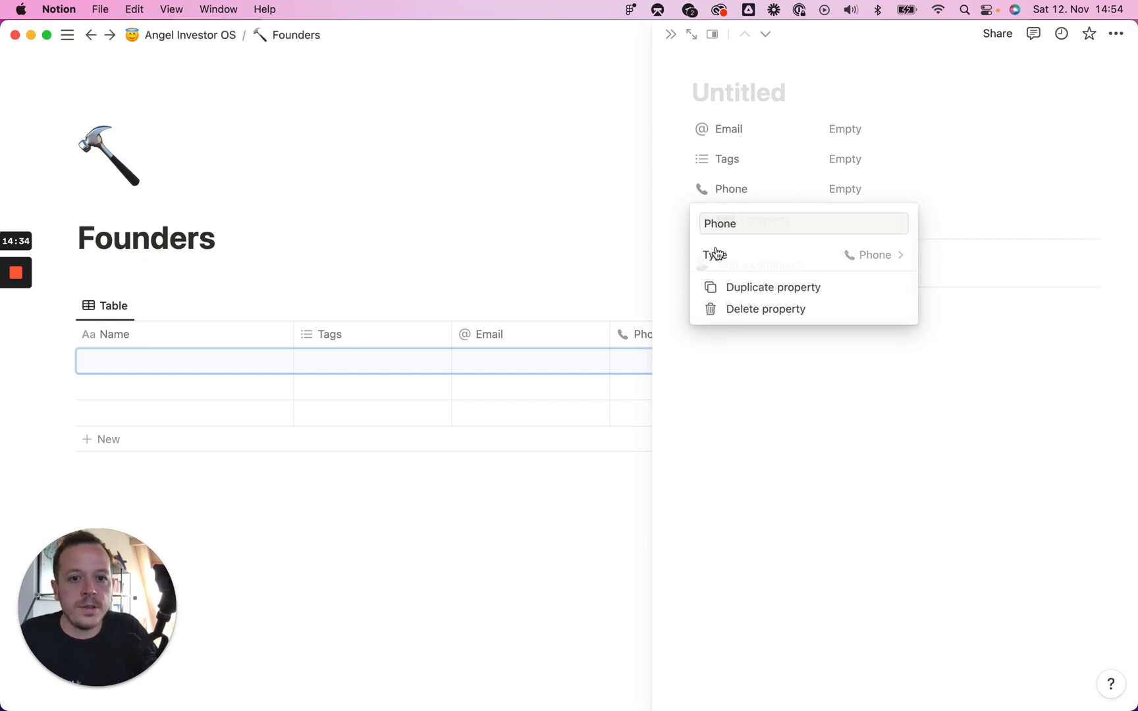
left_click(680, 194)
left_click_drag(678, 188, 681, 145)
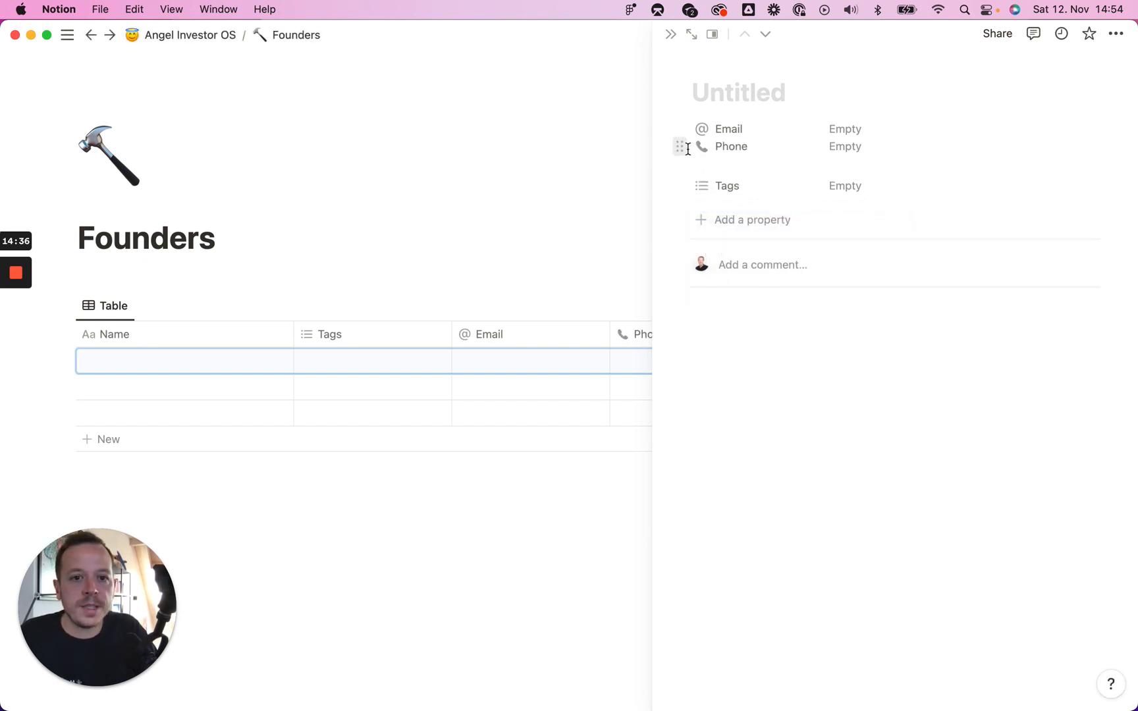
left_click(708, 221)
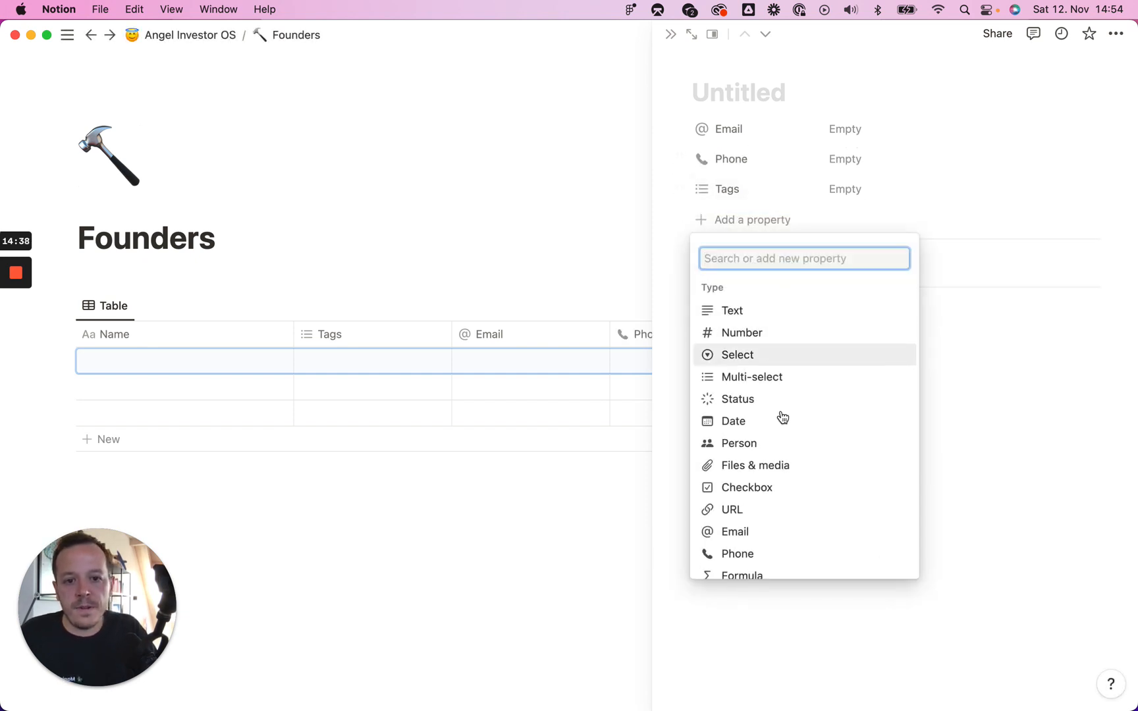
left_click(758, 511)
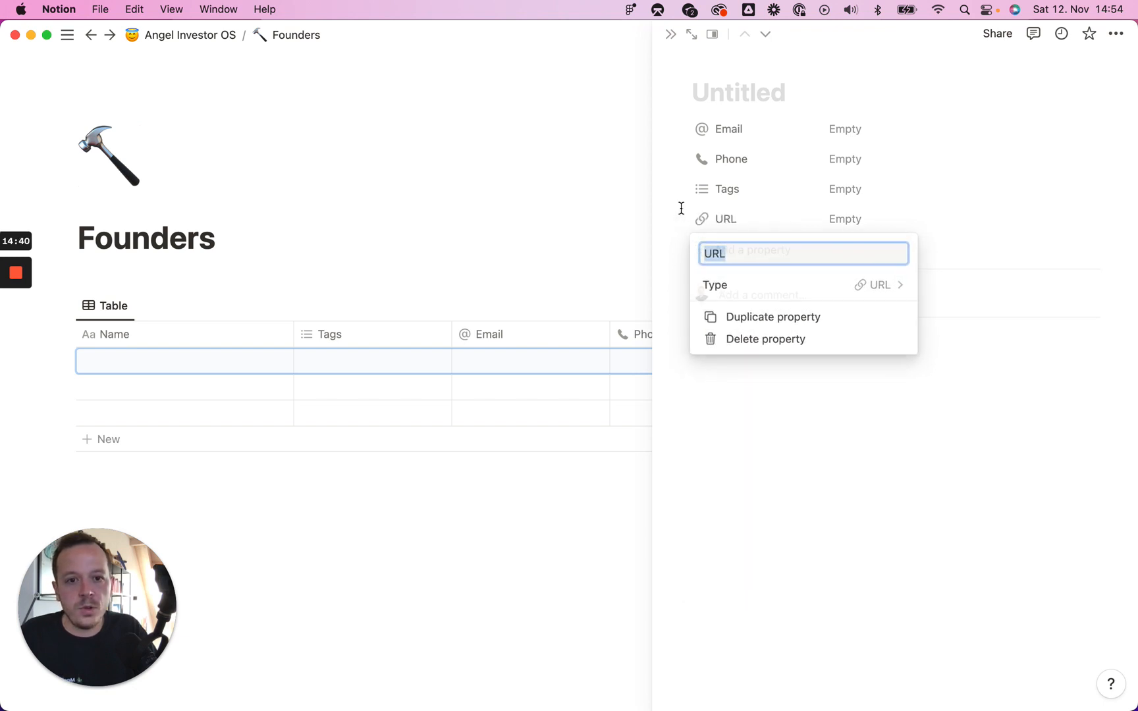
left_click(681, 208)
left_click_drag(678, 221, 687, 194)
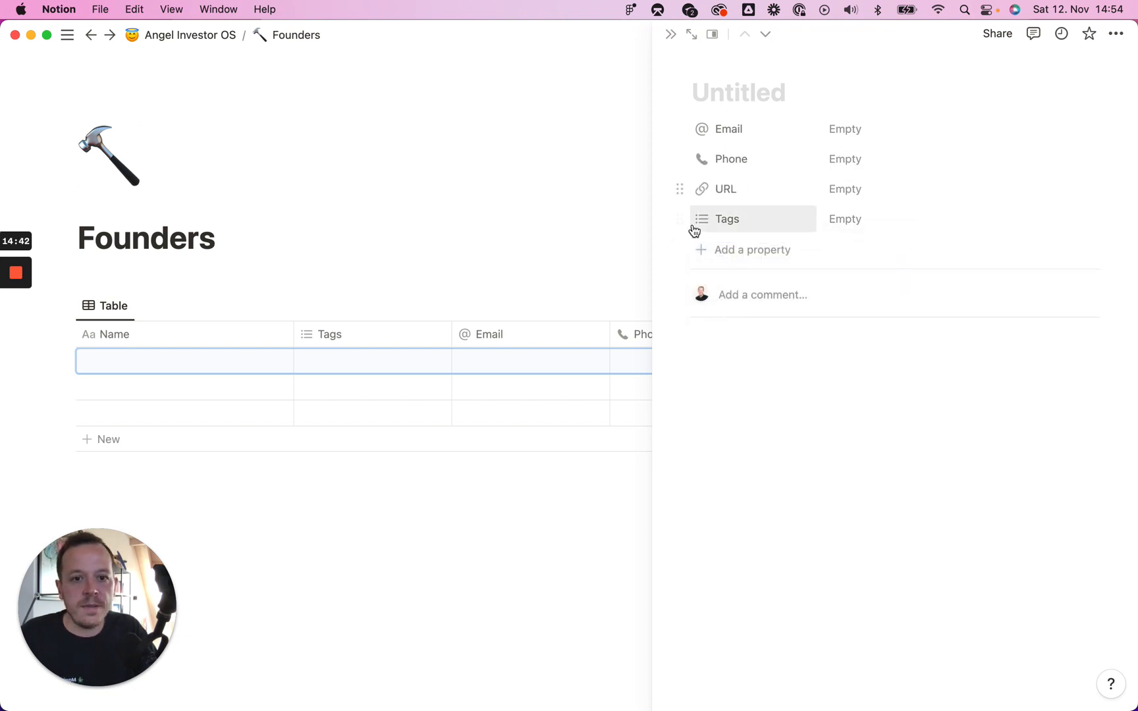
Step: Add a URL-type property named 'LinkedIn' and place it between URL and Tags
left_click(714, 252)
type("Linke")
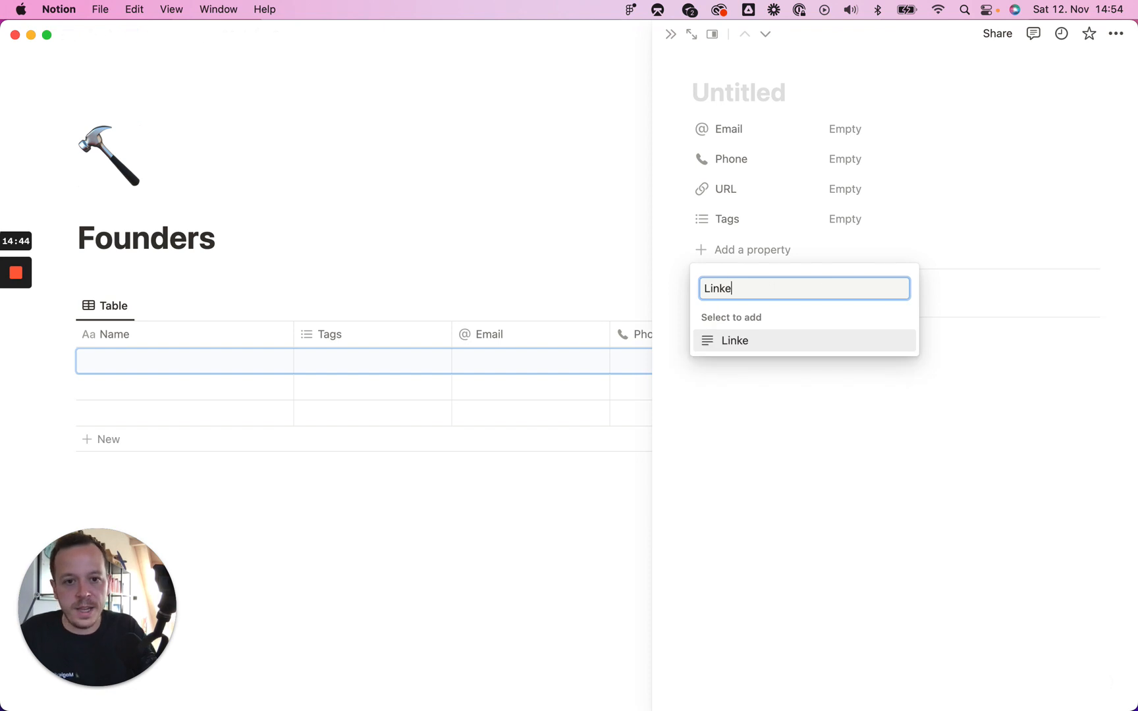
type("d")
key("super+a")
type("url")
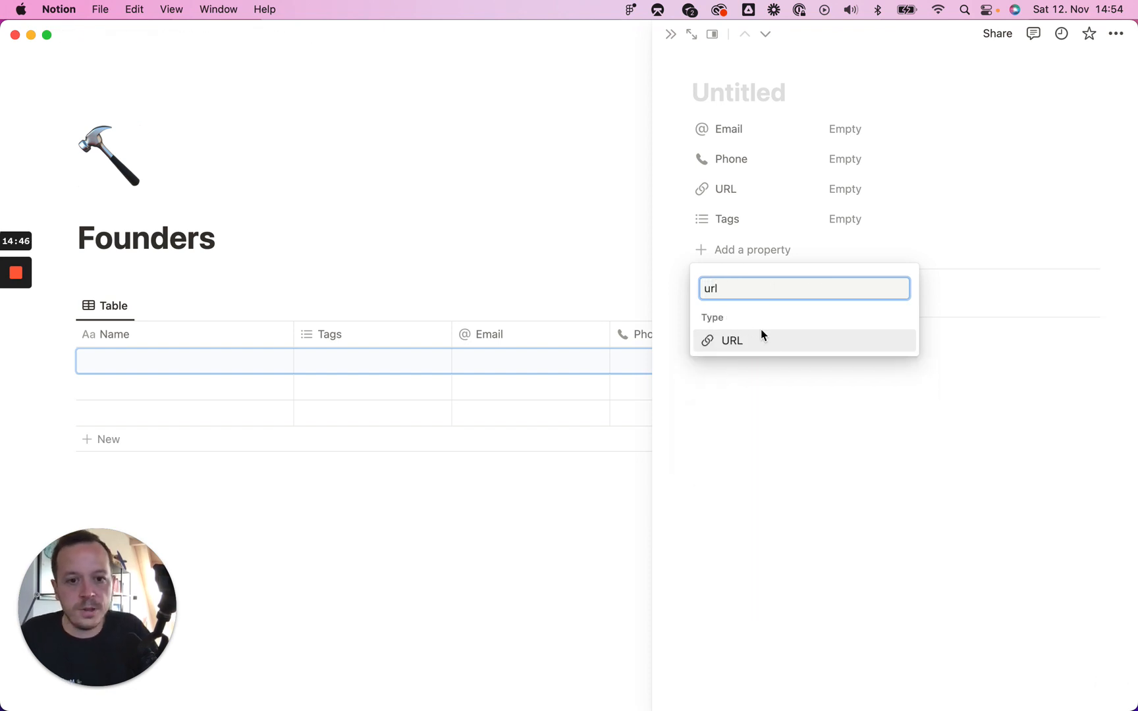
left_click(741, 337)
left_click(744, 250)
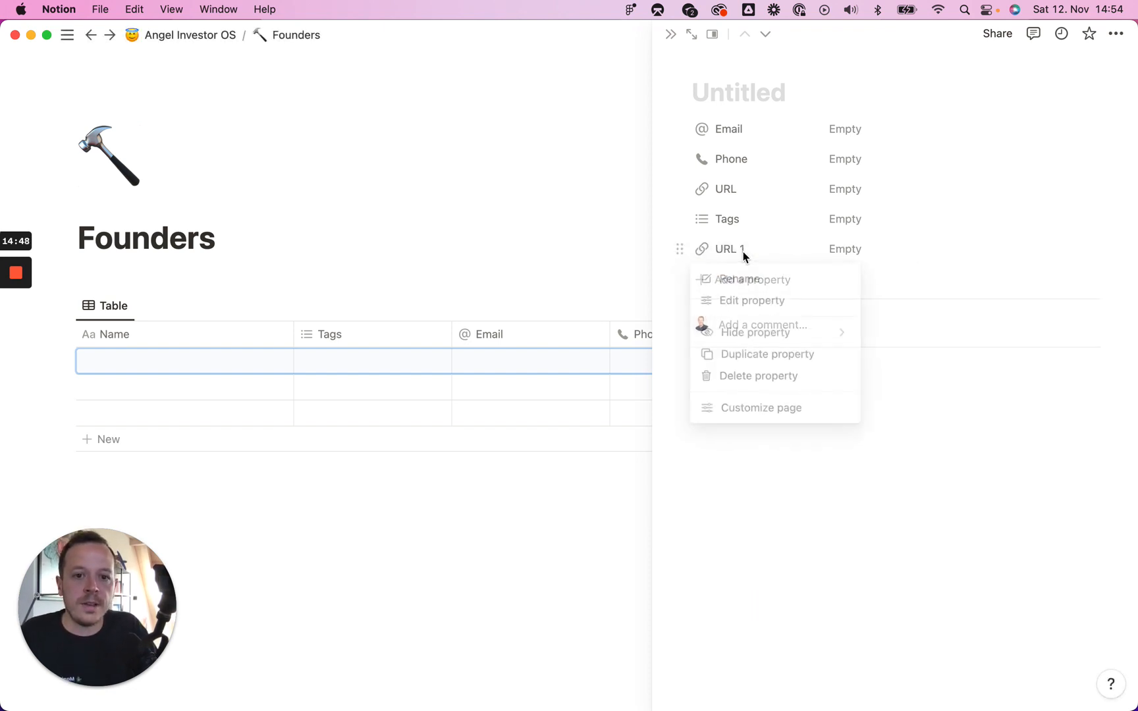
left_click(748, 279)
type("Linke")
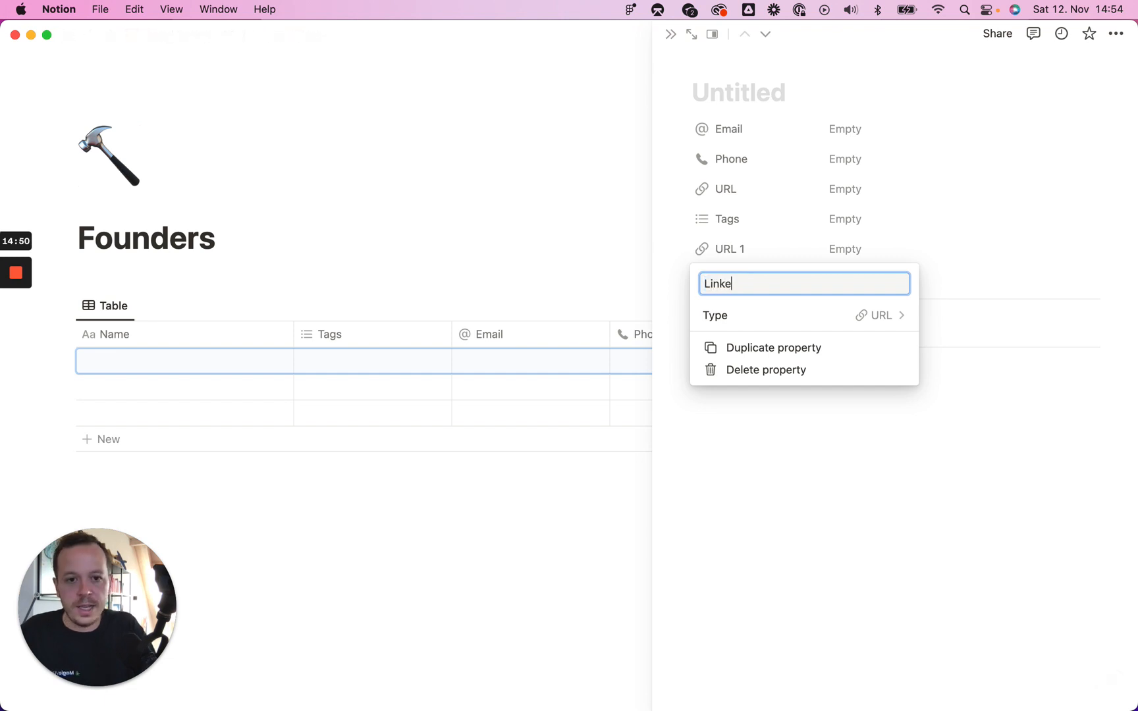
type("dIn")
key("Return")
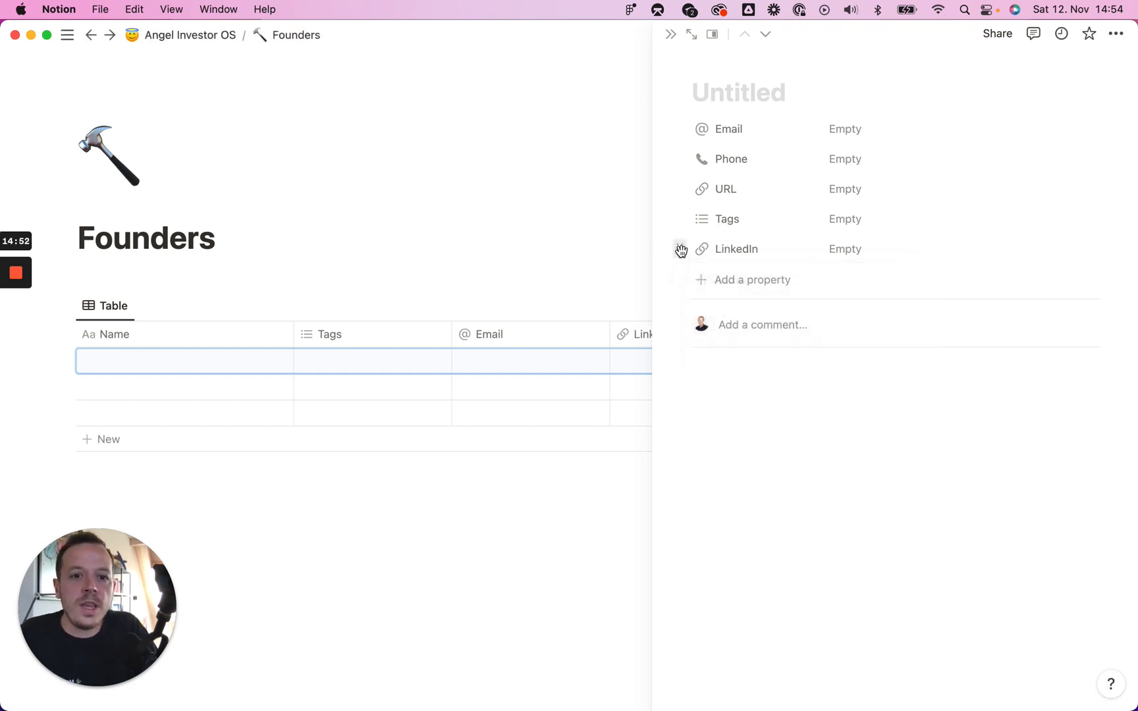
left_click_drag(680, 249, 704, 227)
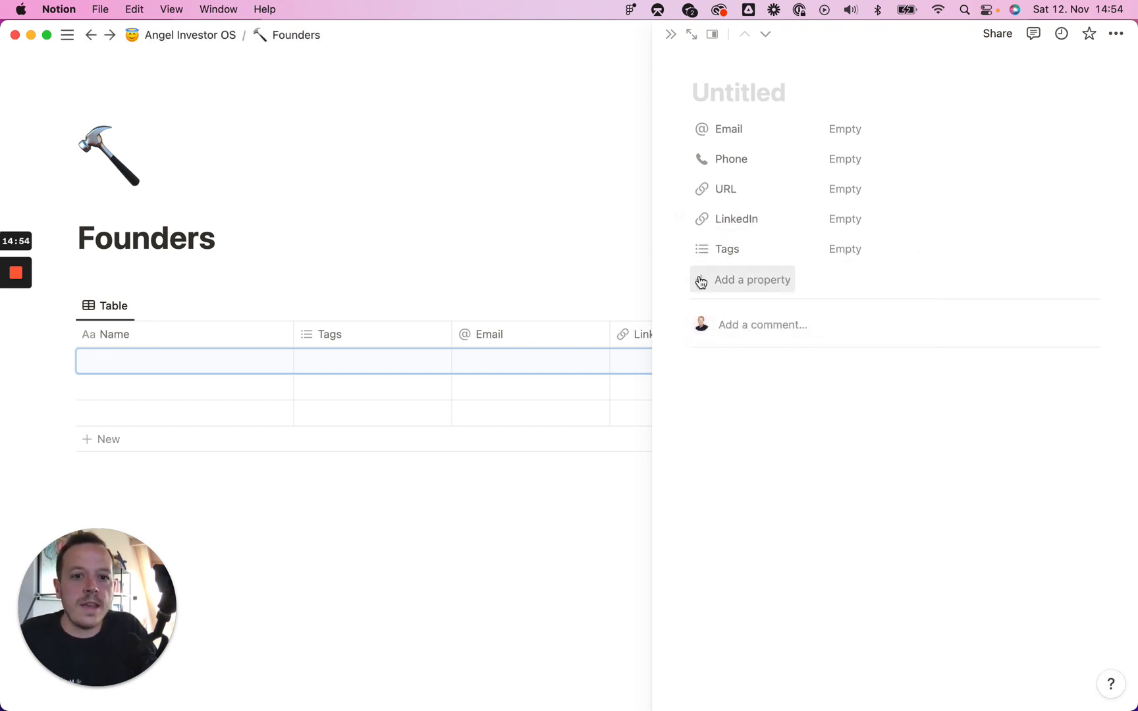
Step: Add a URL-type property named 'Twitter' and place it above Tags
left_click(708, 280)
type("url")
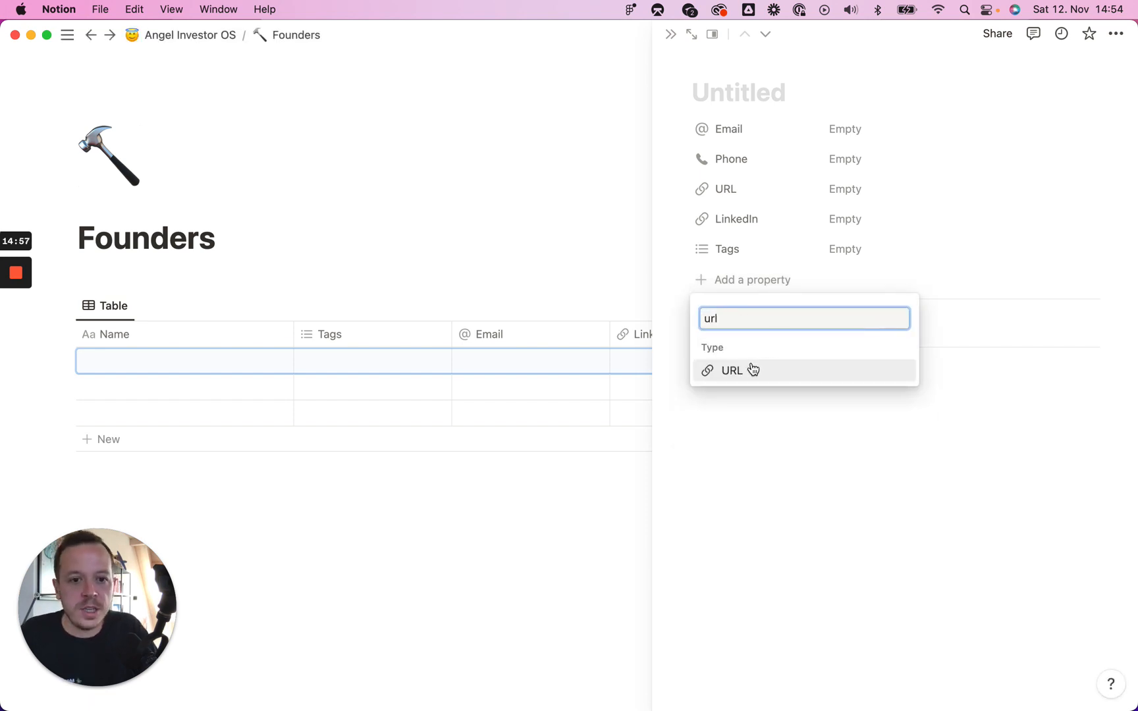
left_click(751, 370)
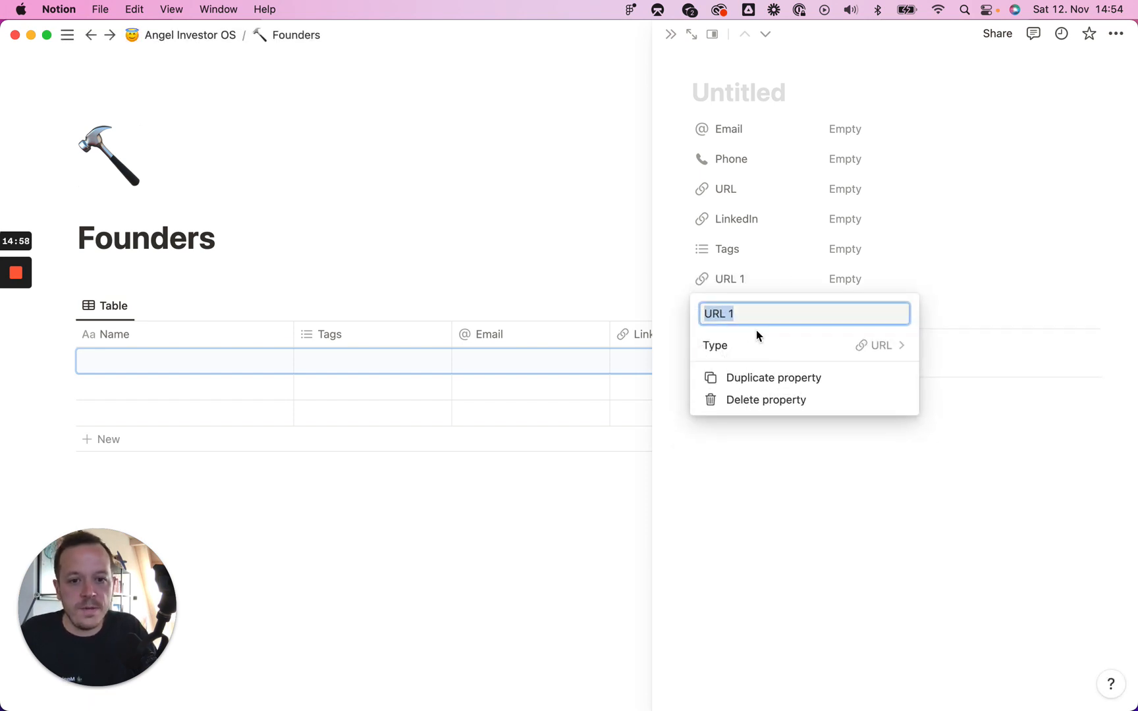
type("Twitter")
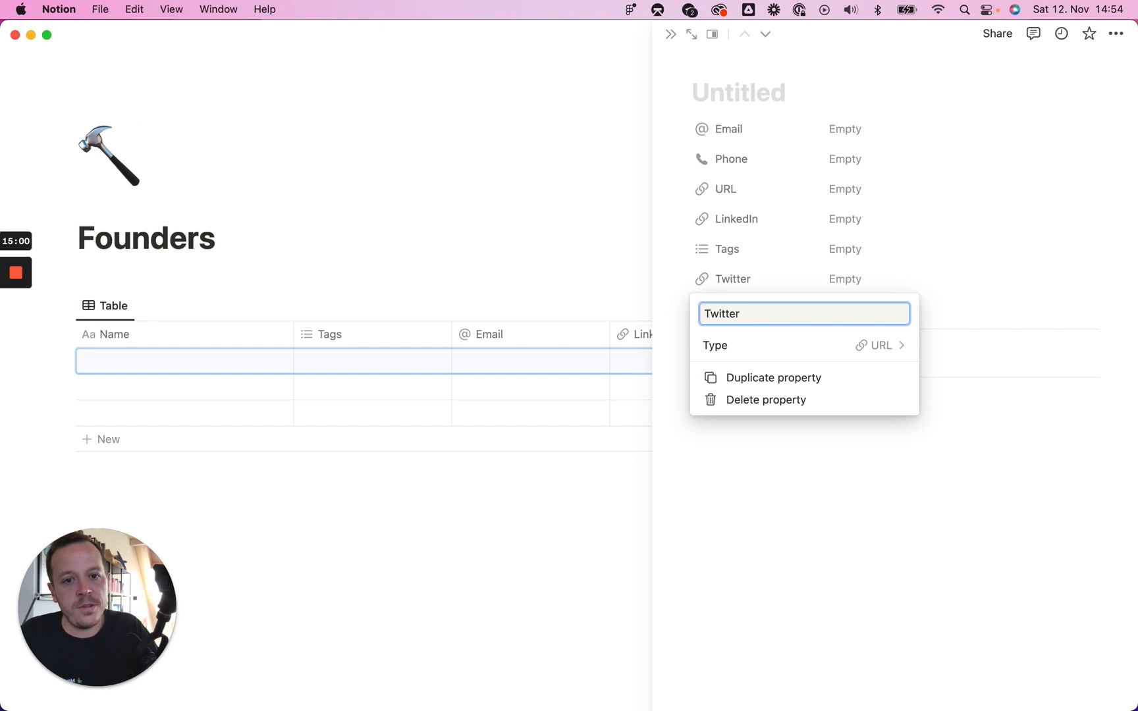
left_click(681, 279)
left_click_drag(681, 279, 679, 249)
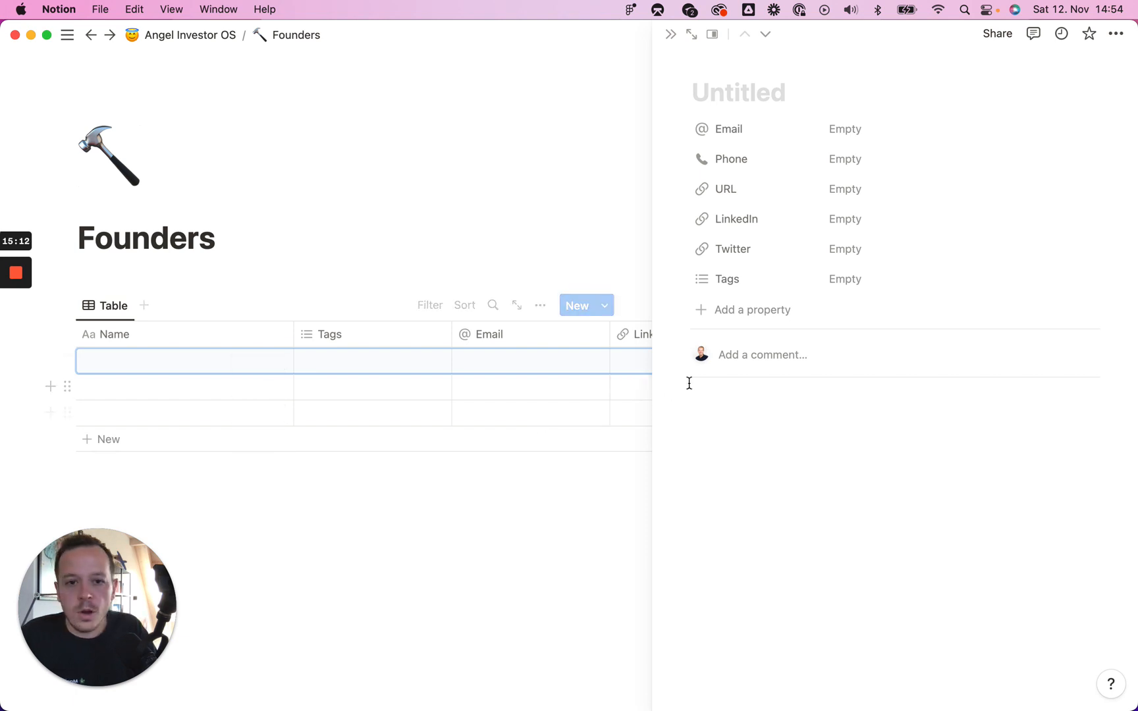
Step: Browse the property types, trying Relation, without adding any property
left_click(754, 309)
left_click(891, 299)
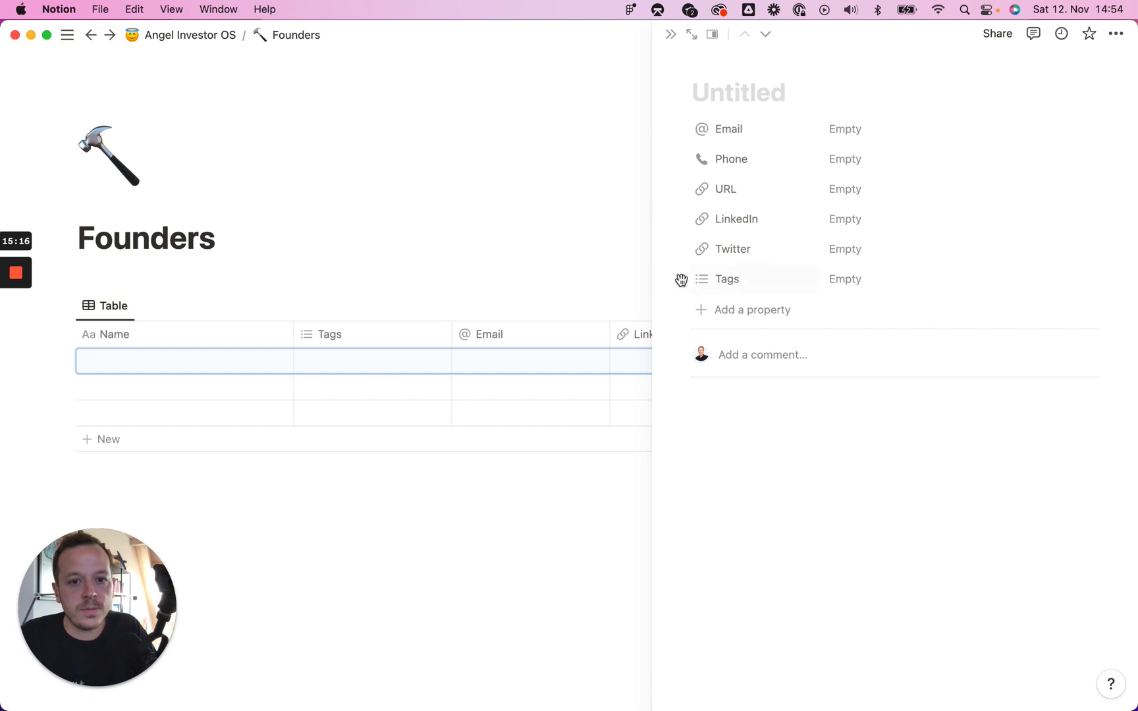
left_click(680, 282)
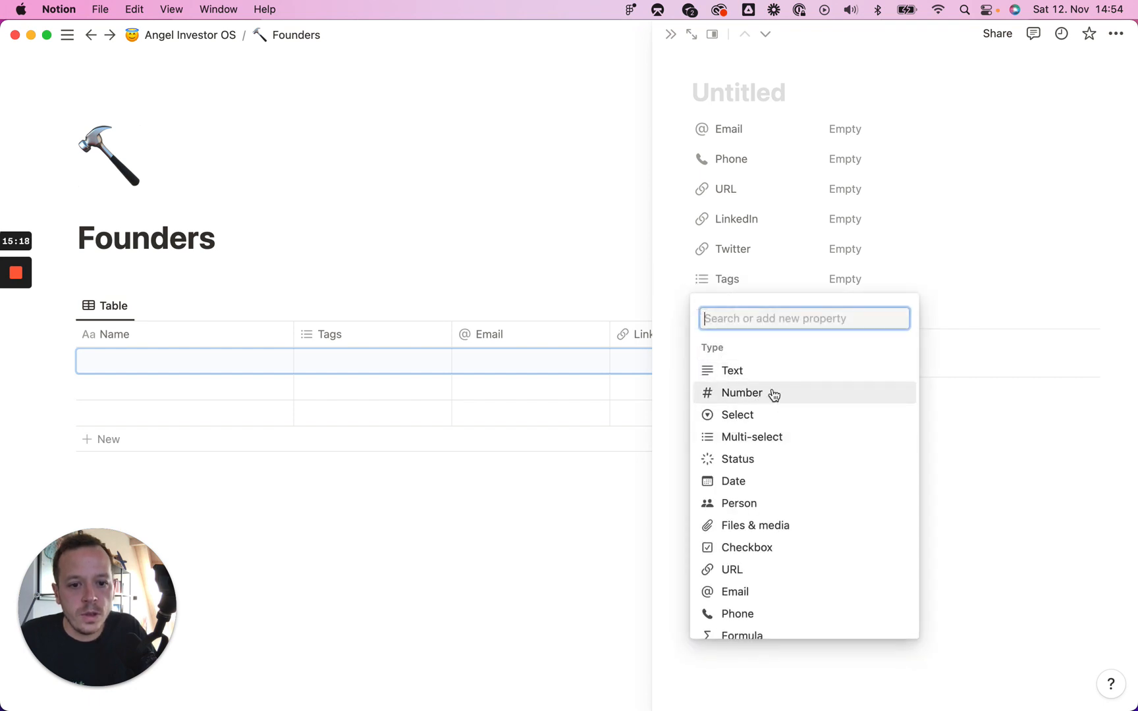
scroll(792, 571, "down", 3)
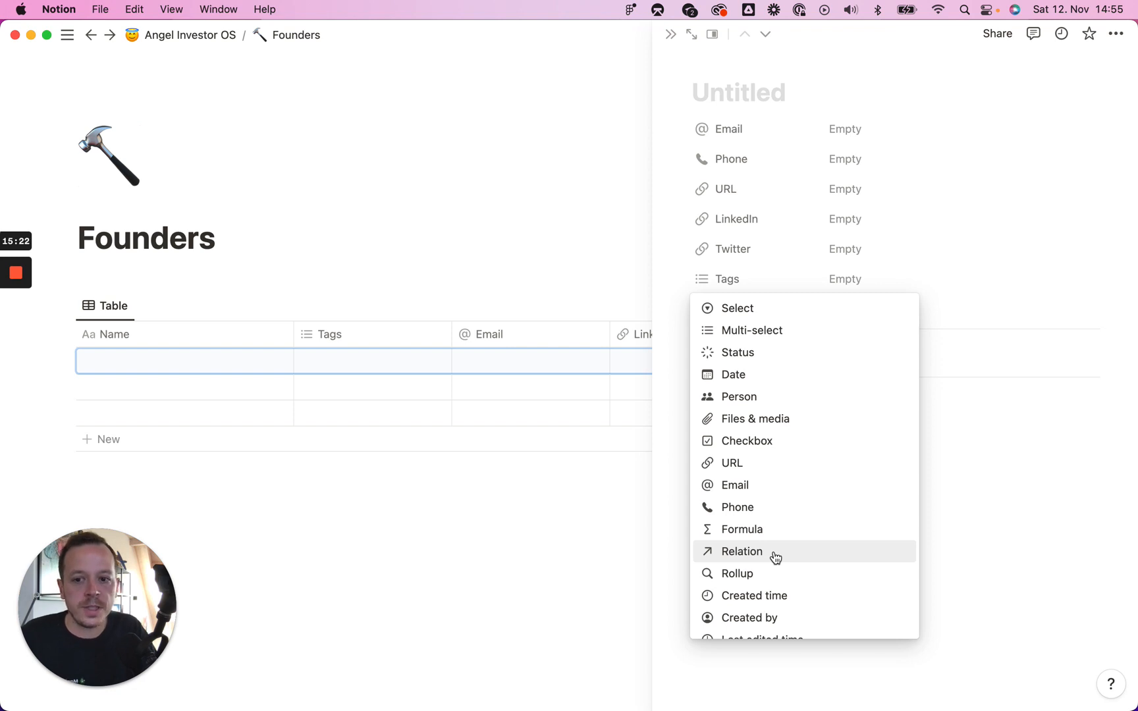
left_click(776, 557)
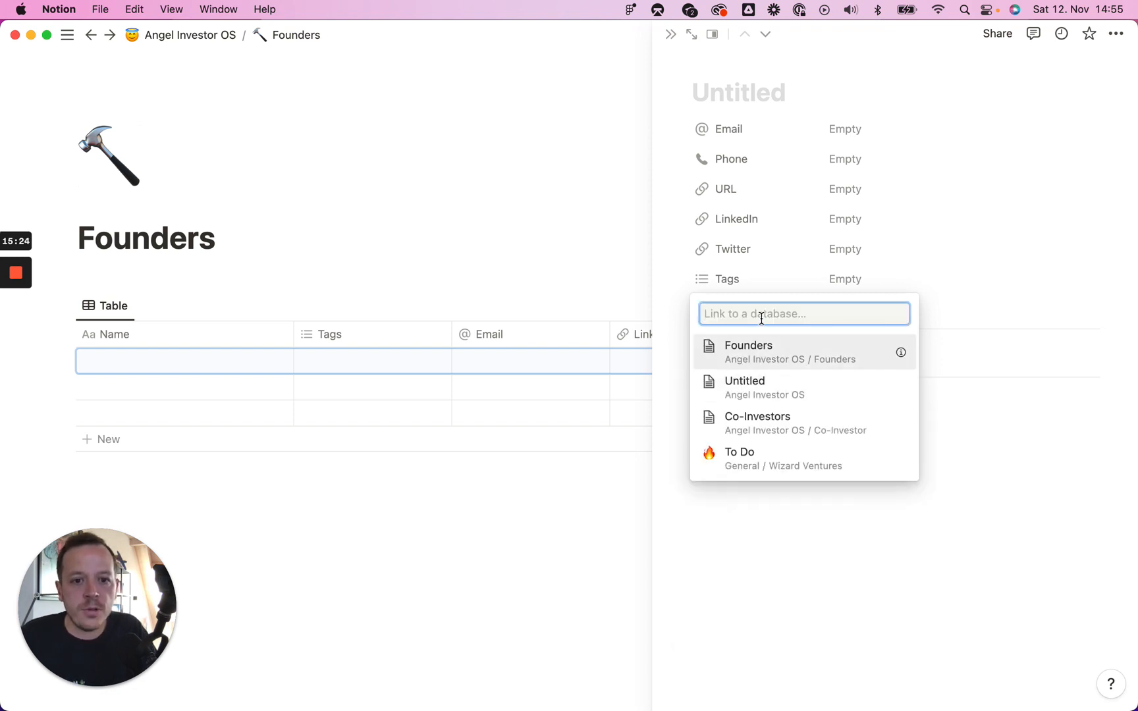
left_click(663, 300)
Step: Delete the Tags property from the Founders database and confirm the deletion
left_click(679, 280)
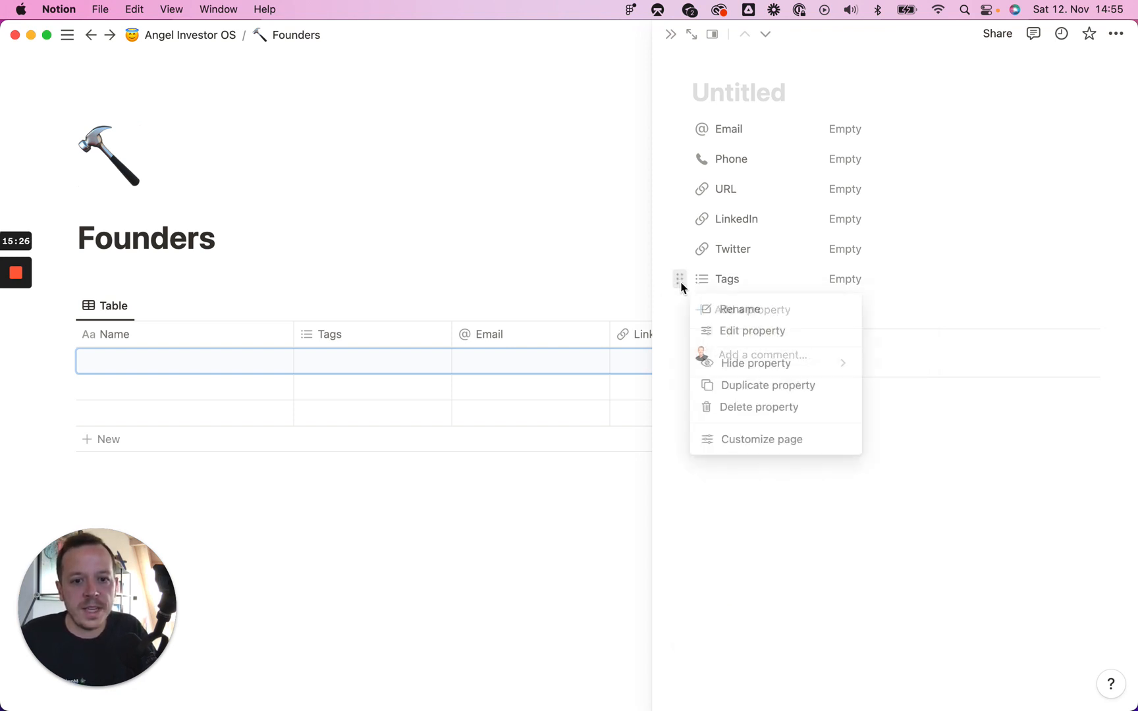
left_click(779, 411)
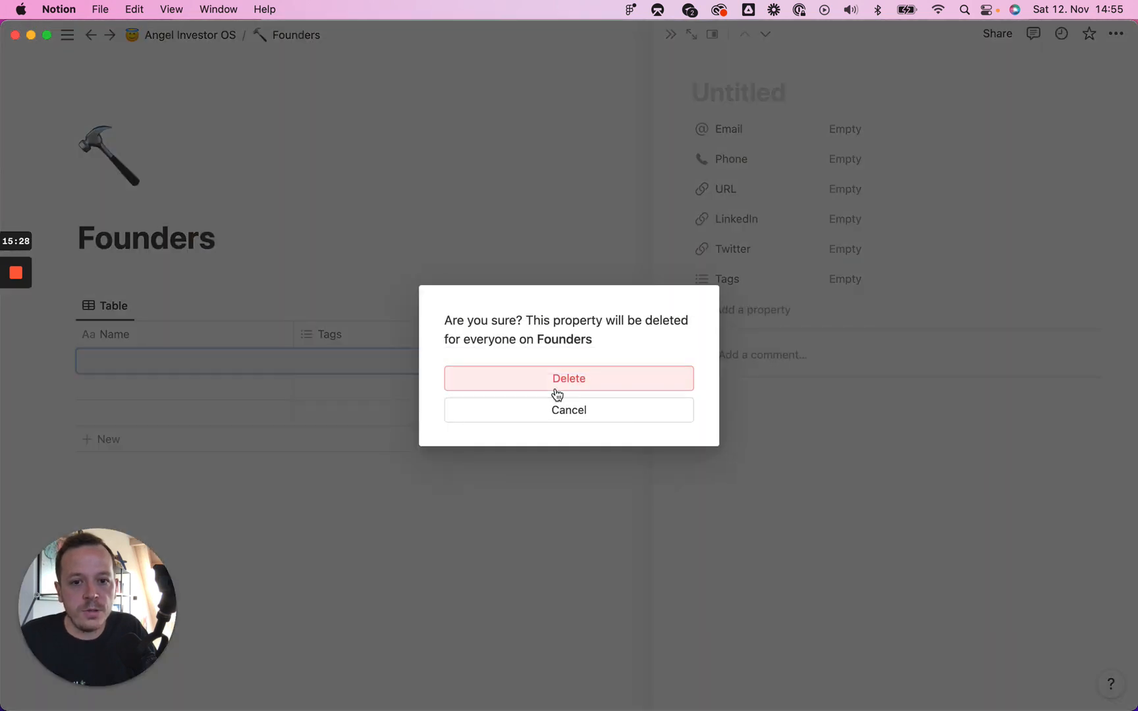
left_click(553, 386)
left_click(792, 372)
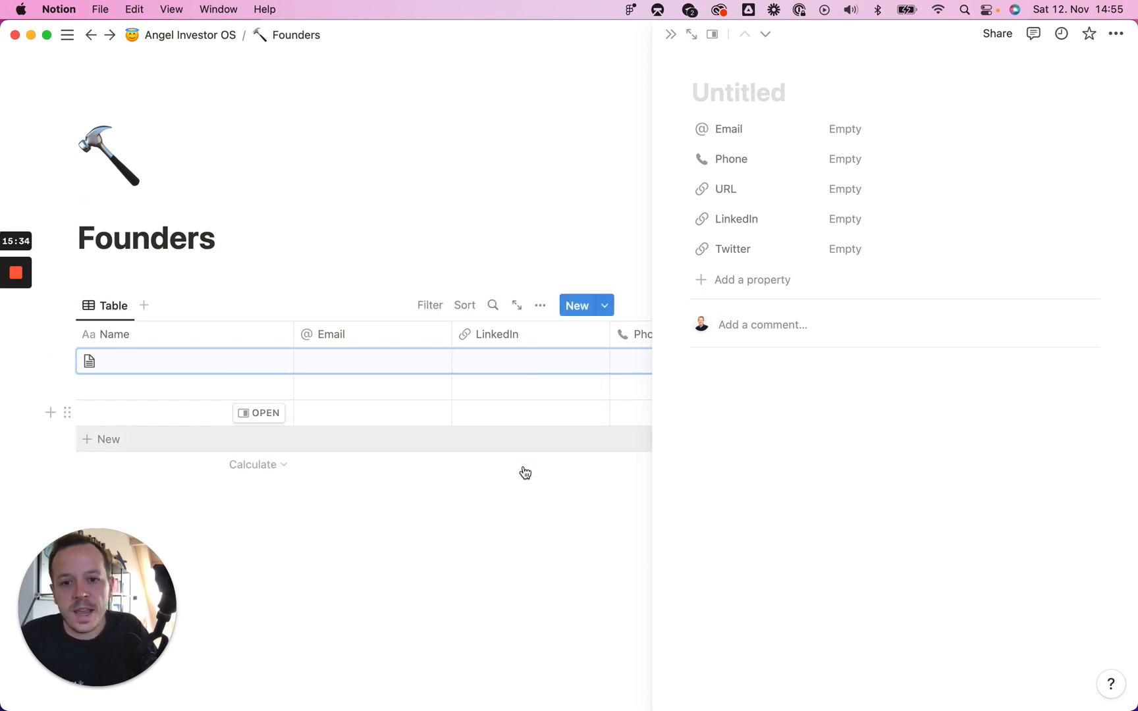
left_click(565, 465)
left_click(460, 252)
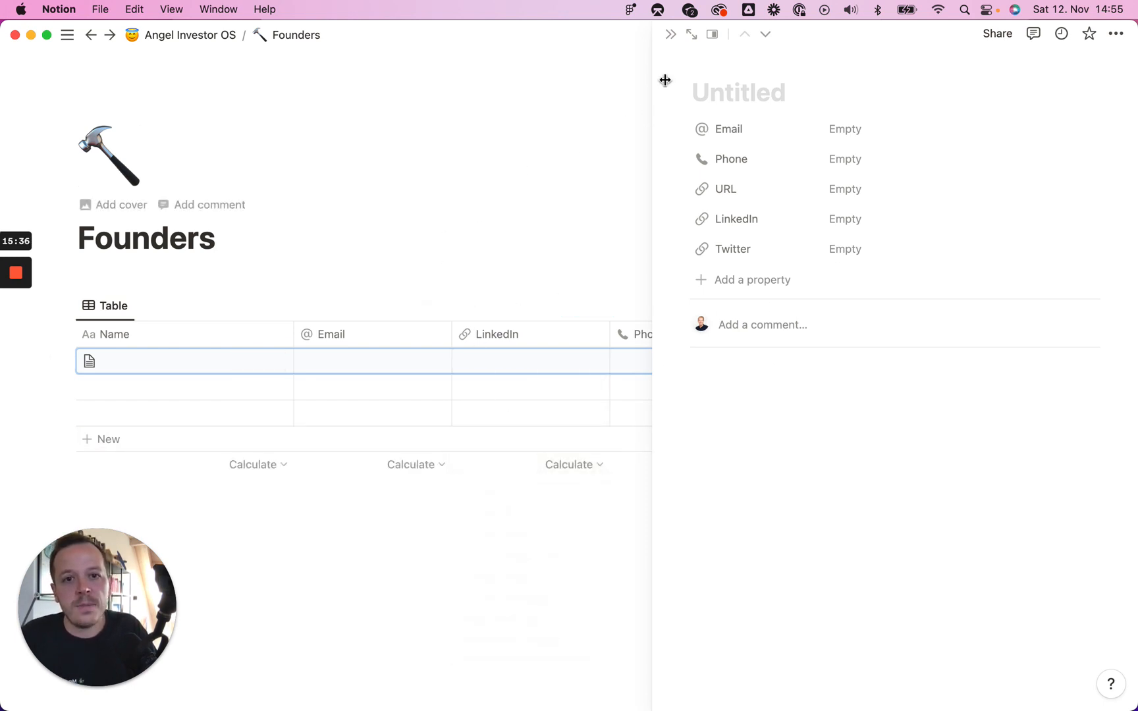
Step: Close the side peek so the Founders table with Name, Email, LinkedIn, Phone, Twitter and URL fills the page
left_click(671, 36)
scroll(744, 333, "right", 5)
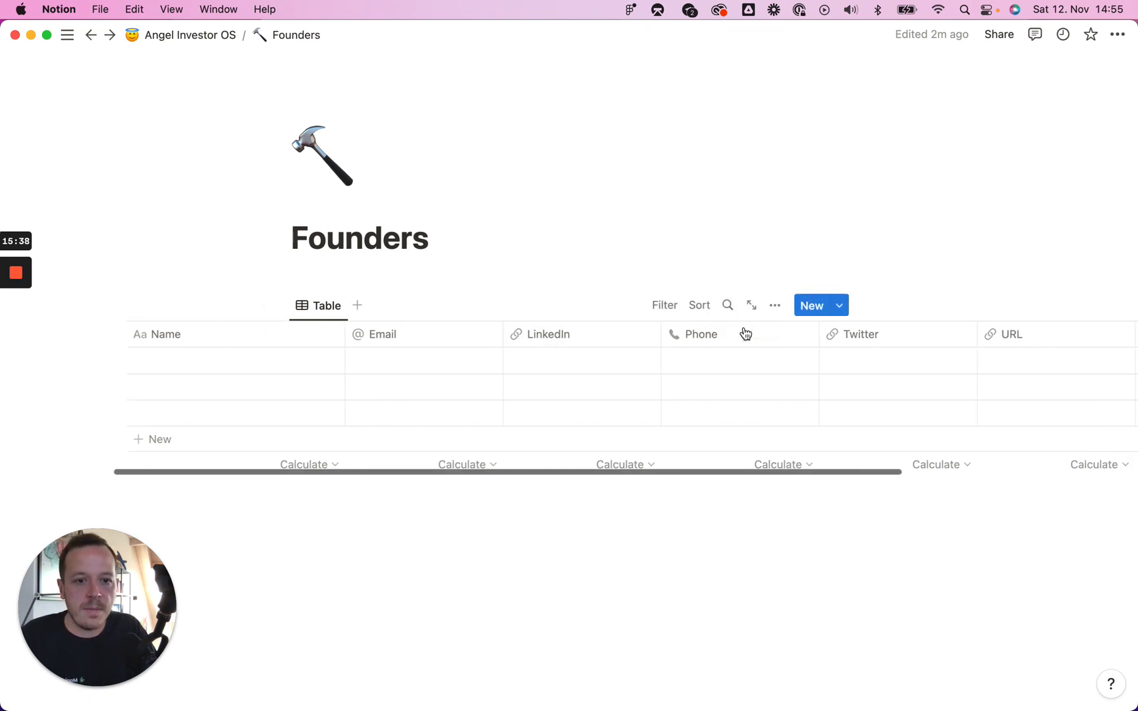
left_click(839, 305)
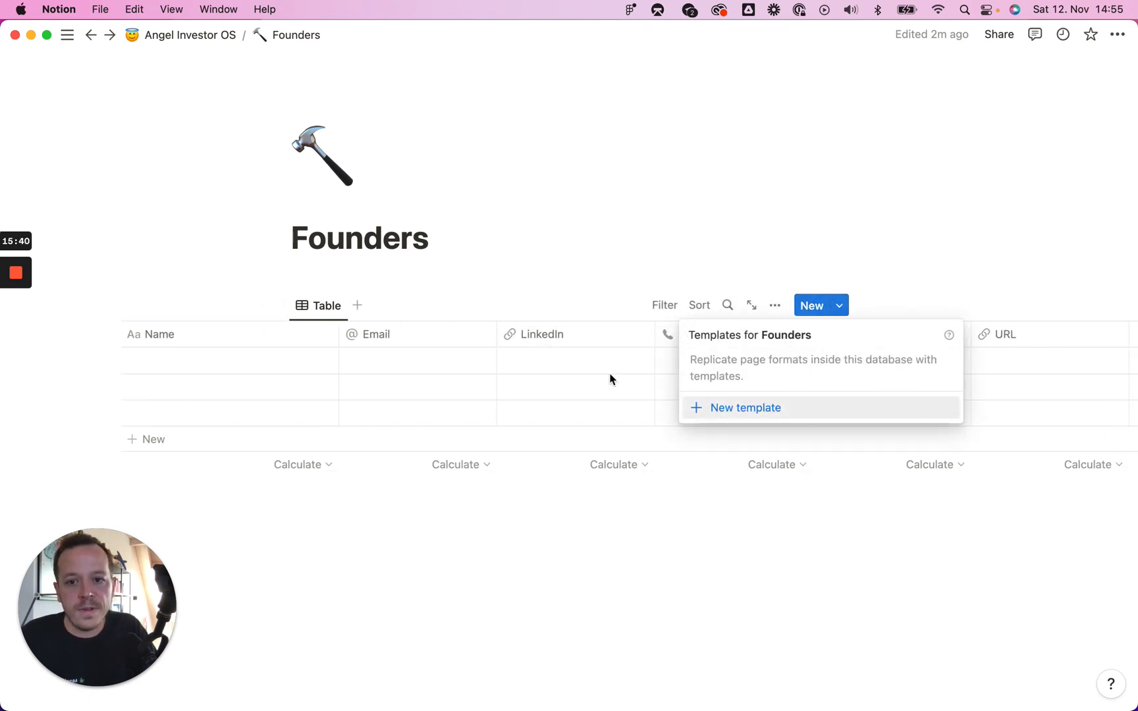
left_click(591, 249)
scroll(454, 421, "left", 5)
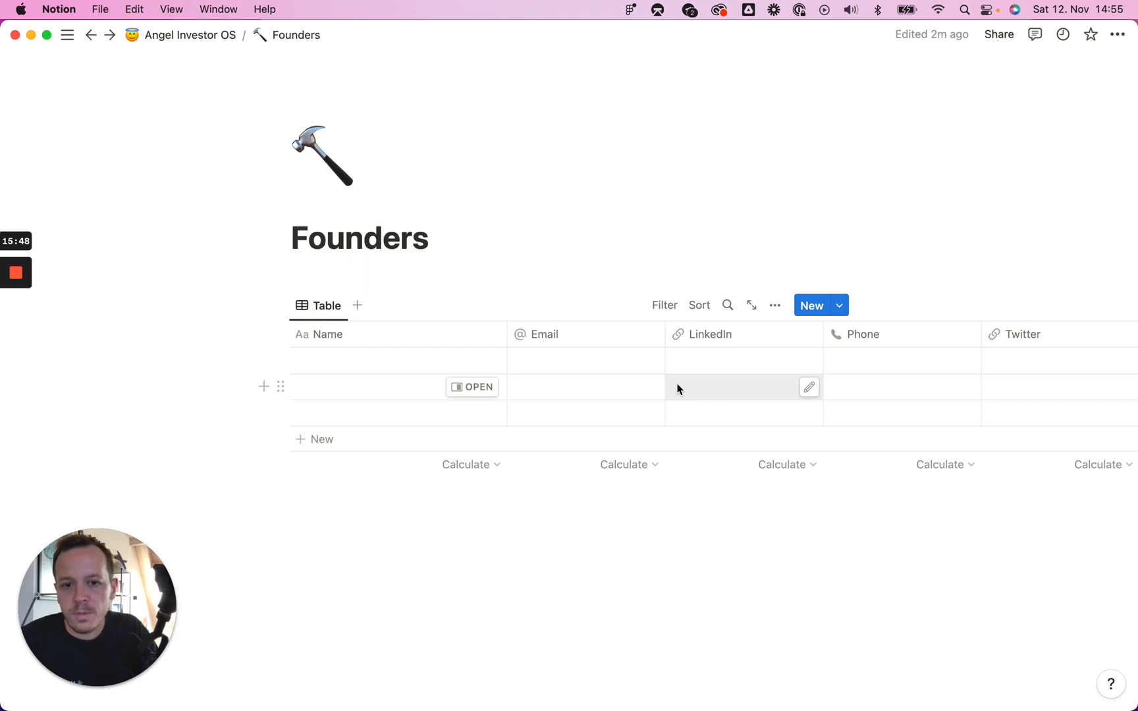
scroll(703, 387, "right", 1)
scroll(704, 387, "left", 1)
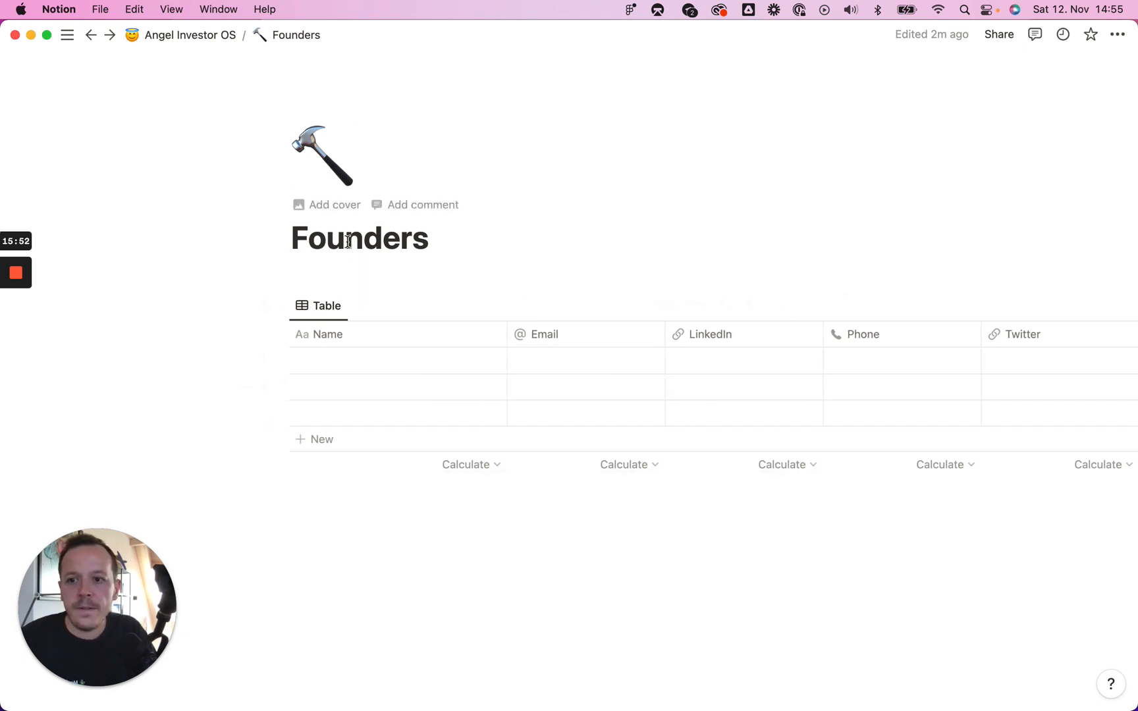
Step: Return to Angel Investor OS and move the Co-Investors & Founders roadmap card to Complete
left_click(199, 35)
scroll(540, 302, "down", 6)
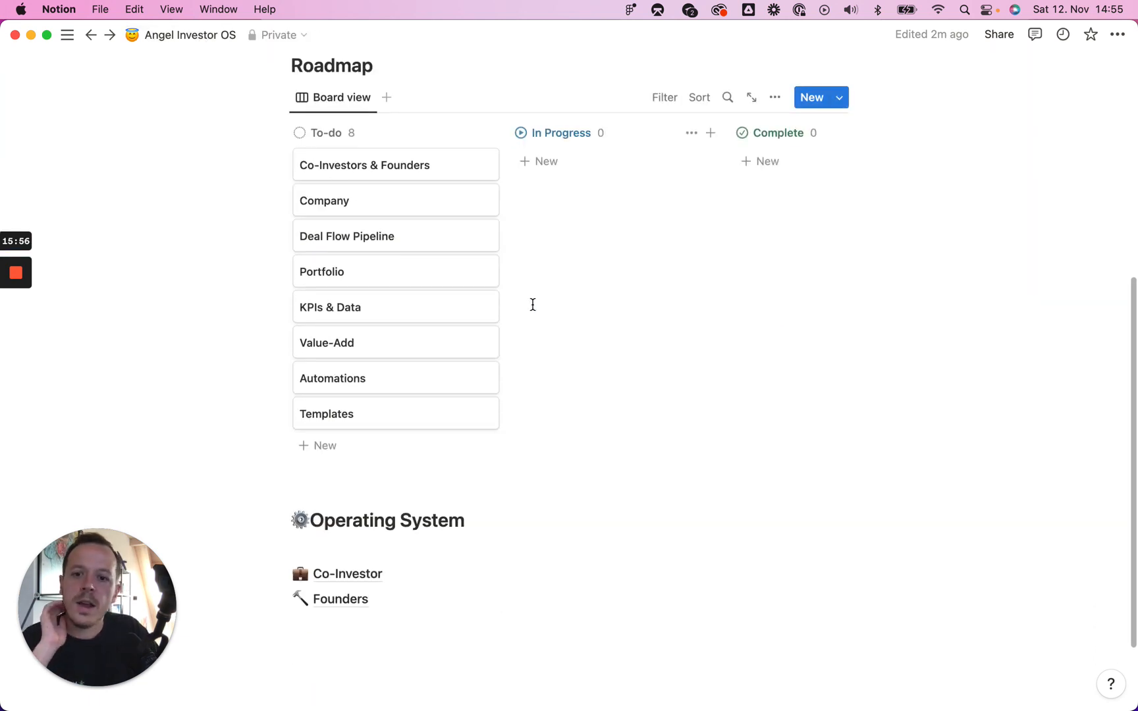
scroll(508, 343, "up", 2)
scroll(506, 335, "down", 1)
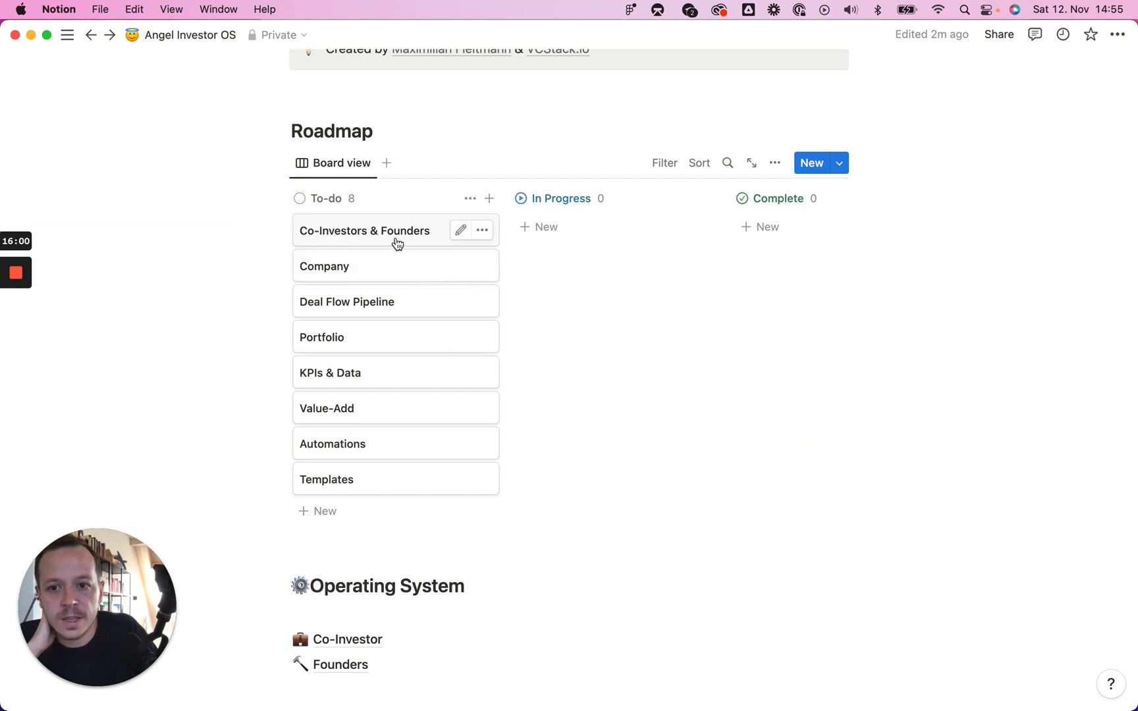
scroll(374, 410, "down", 2)
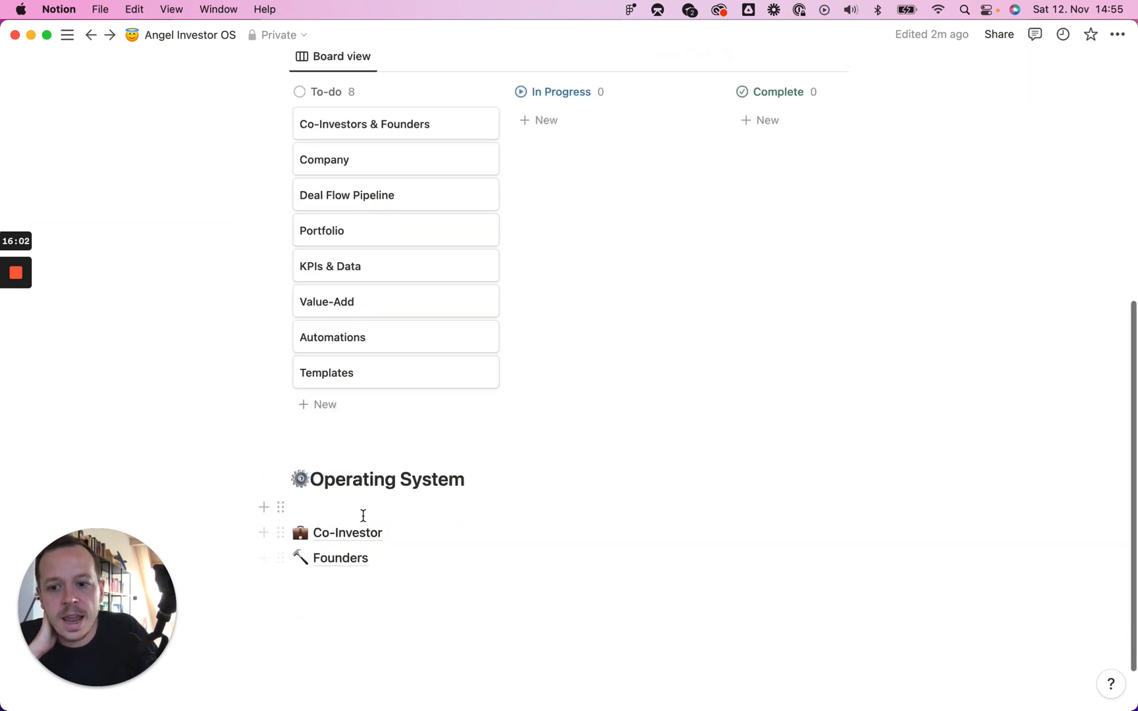
scroll(363, 518, "up", 2)
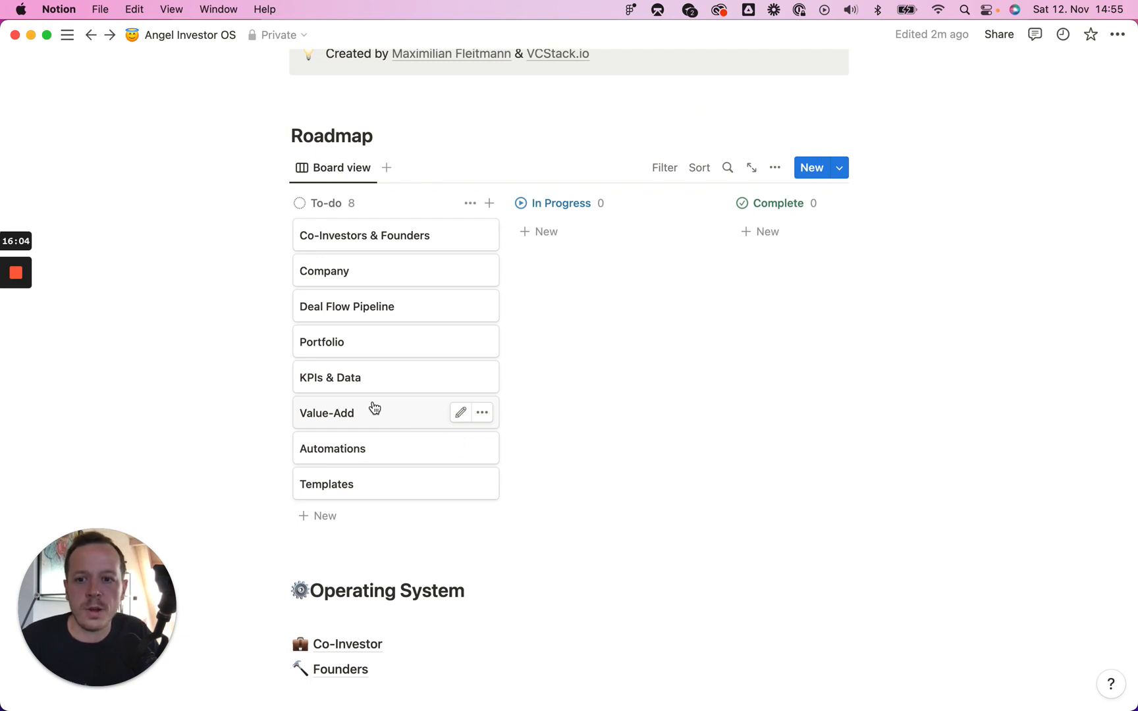
left_click_drag(368, 243, 783, 235)
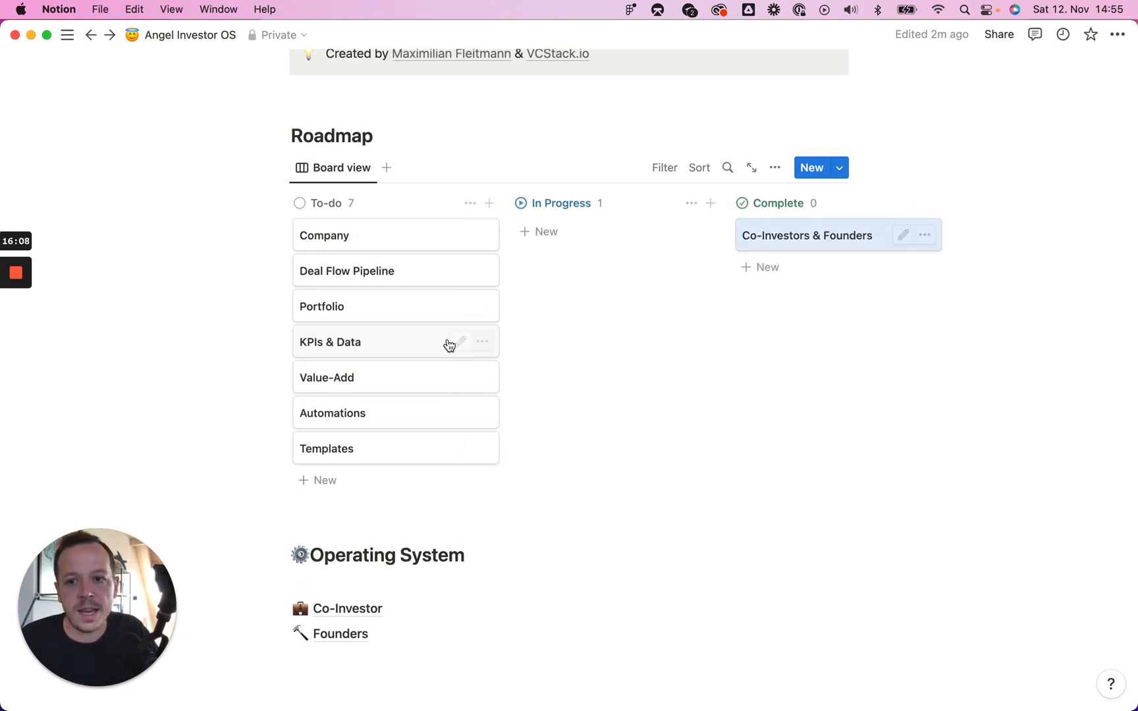
Step: Move the Company and Deal Flow Pipeline cards into In Progress
left_click_drag(338, 241, 560, 236)
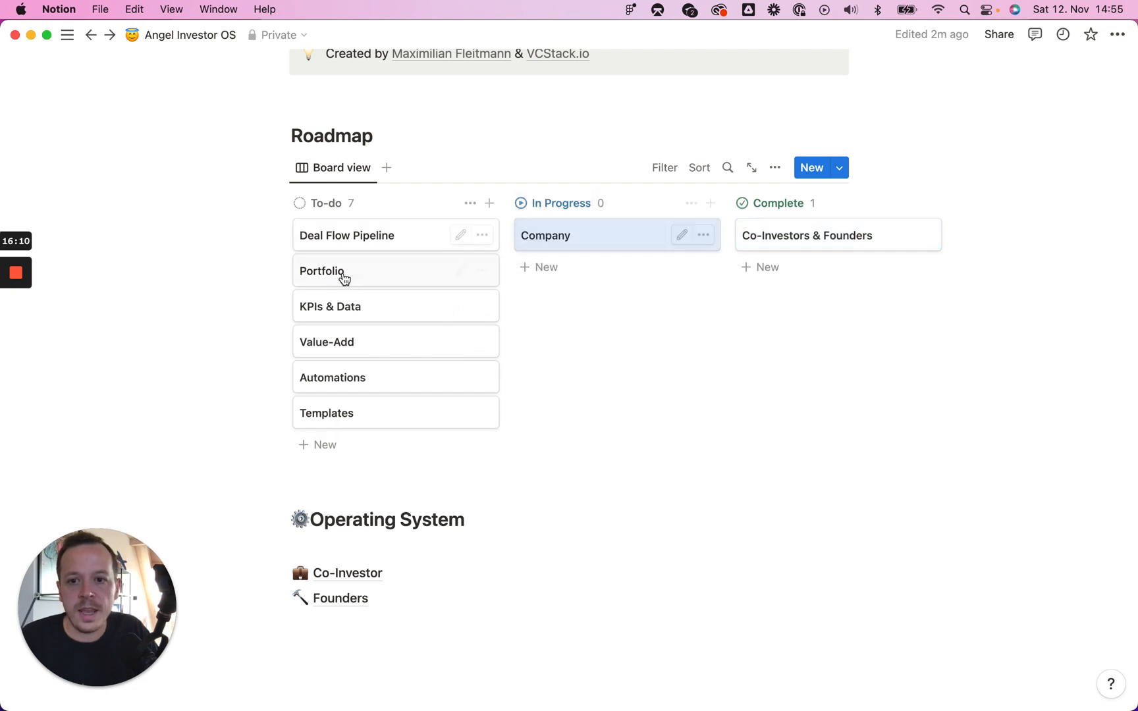
left_click(341, 279)
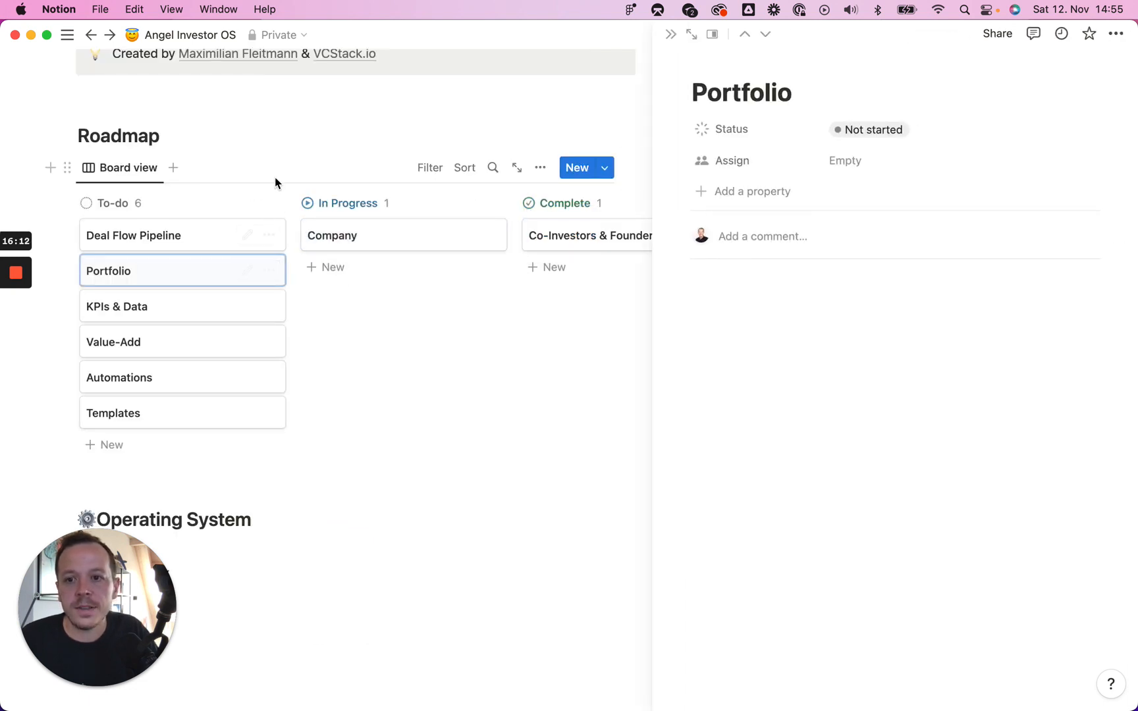
left_click(684, 36)
left_click_drag(373, 241, 639, 271)
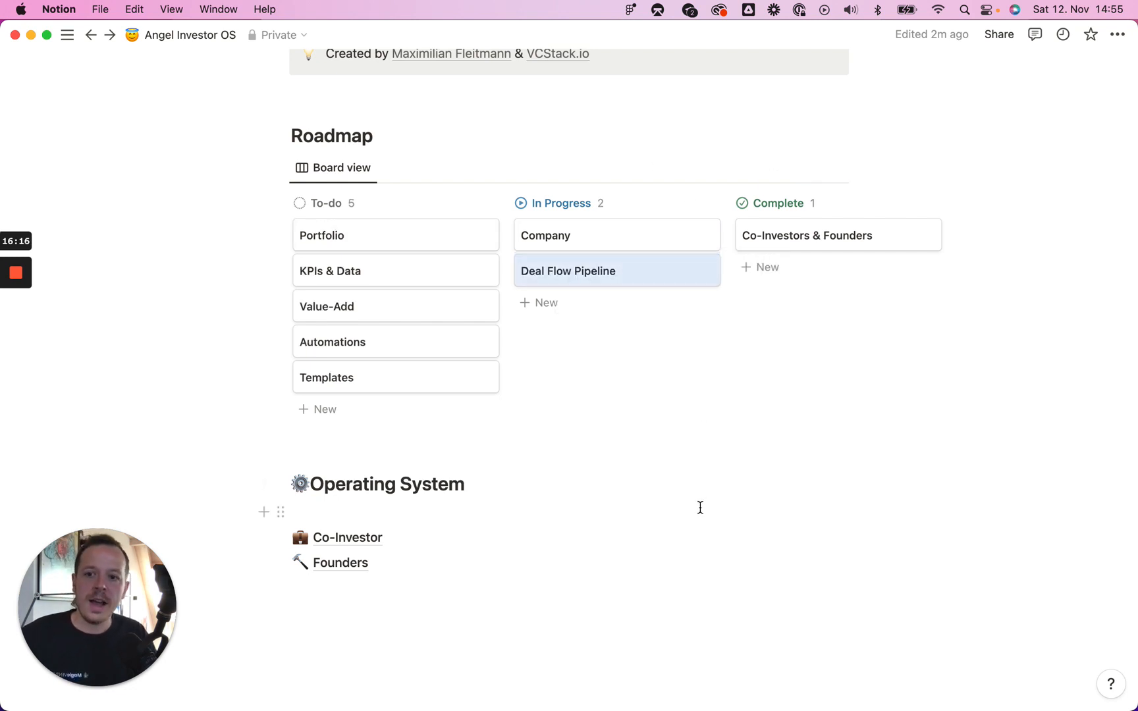